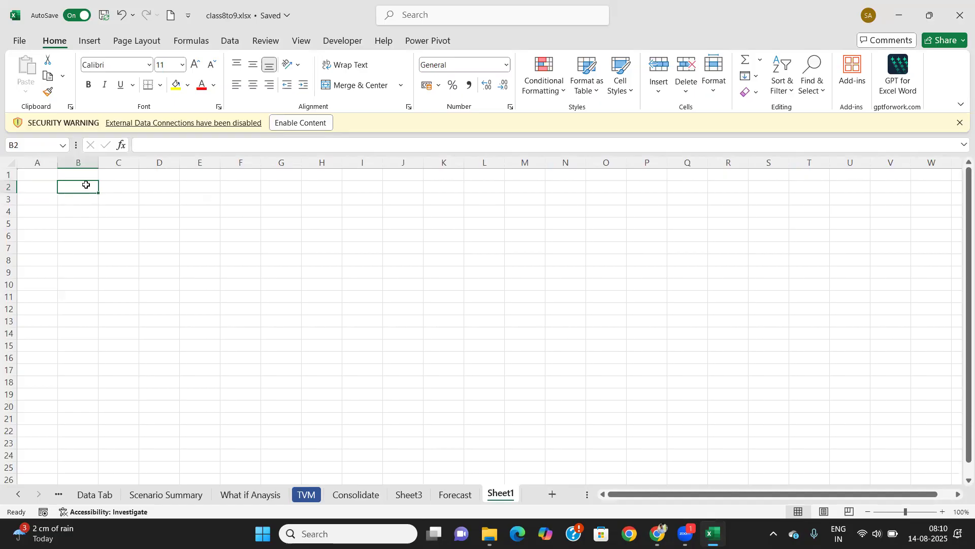
Step: Set the font of the entire sheet to Times New Roman, size 12
left_click(31, 175)
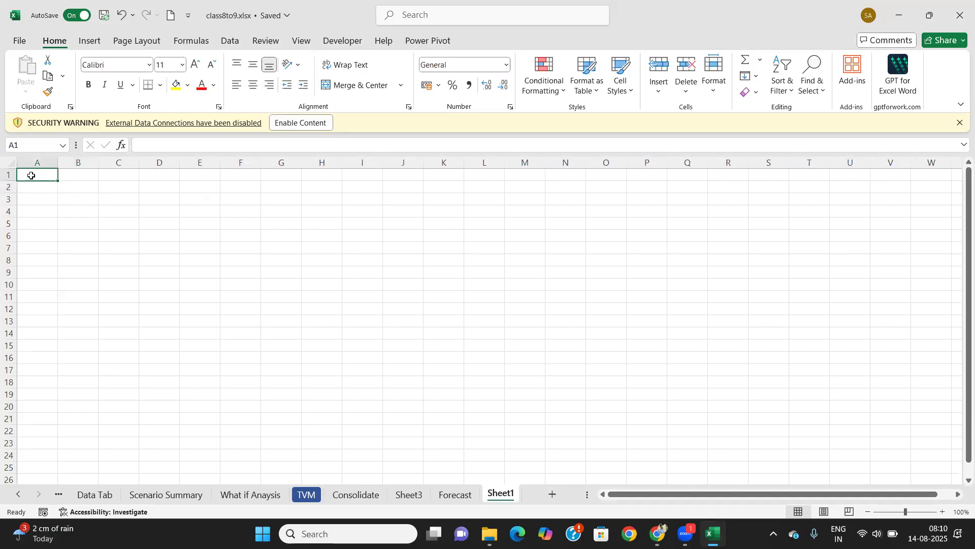
key("ctrl+a")
key("alt+h")
key("f")
key("f")
type("T")
key("Return")
key("alt+h")
key("f")
key("g")
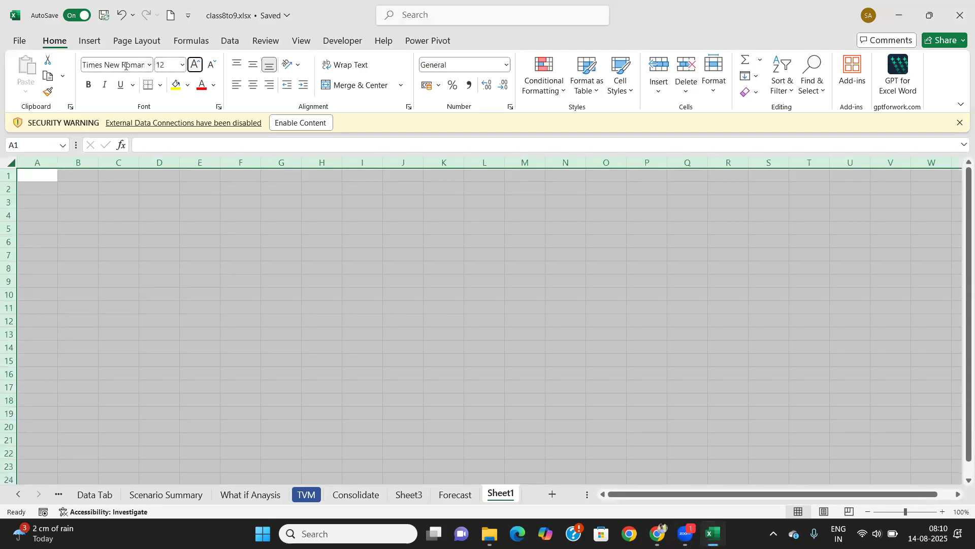
Step: Enter the title "Macros" in B2 and merge and center it across B2:J2
left_click(89, 186)
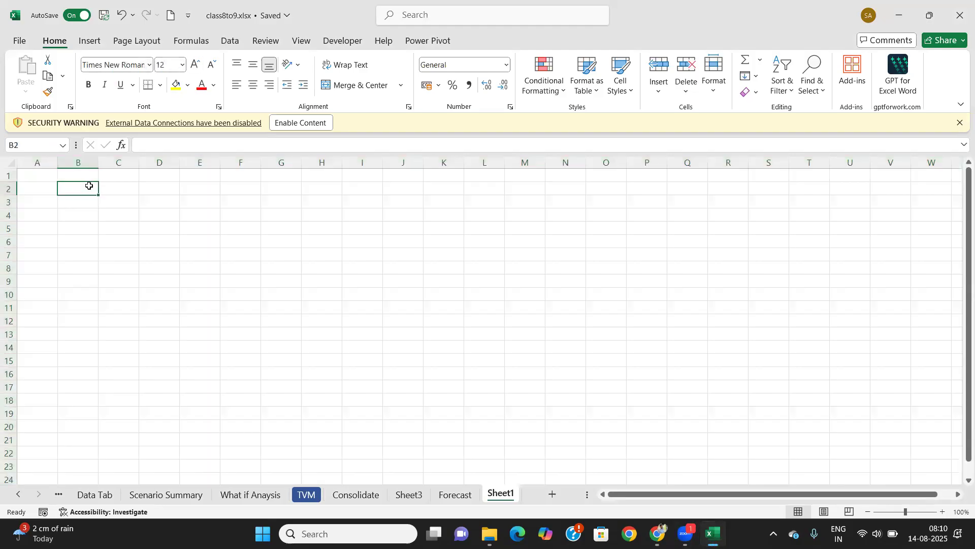
type("Macros")
key("Tab")
left_click_drag(88, 187, 401, 189)
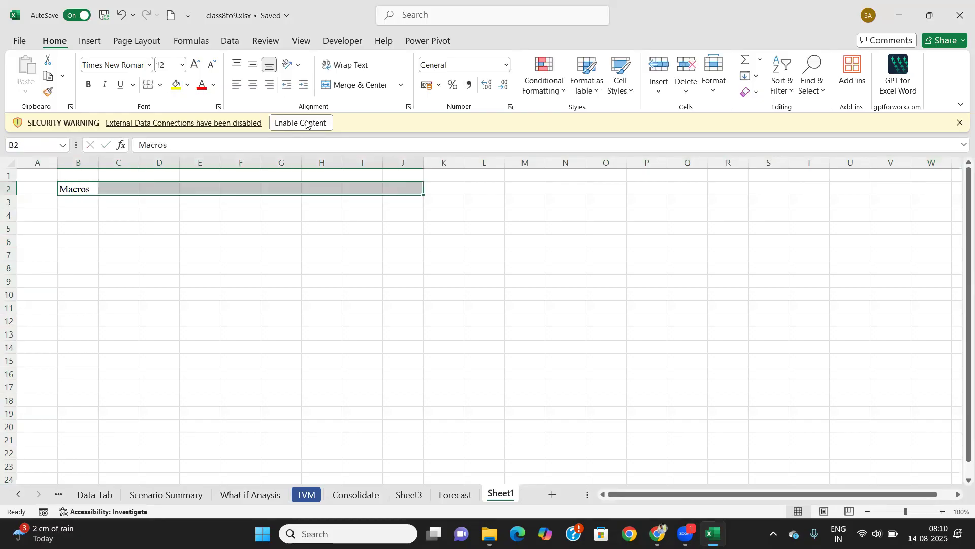
left_click(350, 85)
Step: Format the merged title with a yellow fill, bold text and font size 22
left_click(173, 85)
left_click(88, 85)
left_click(182, 65)
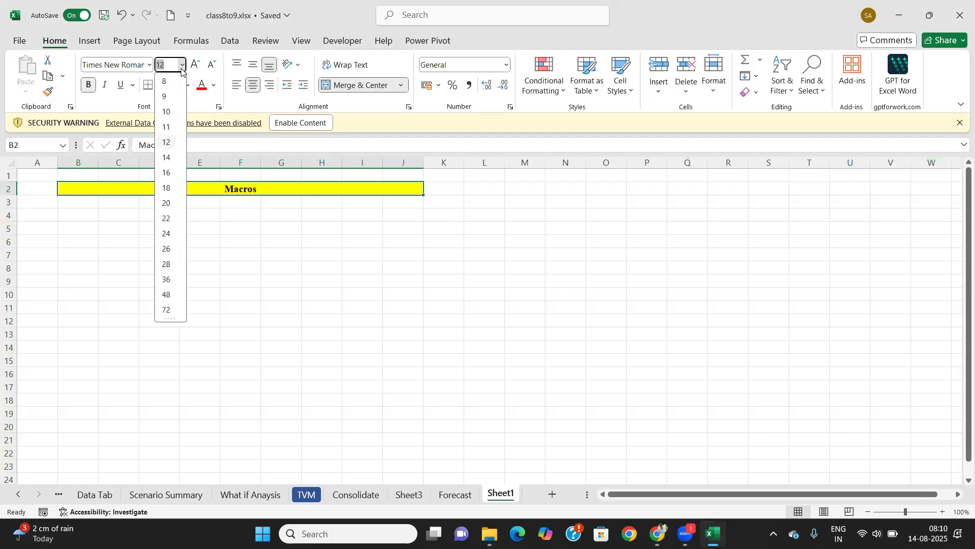
left_click(166, 218)
left_click(279, 277)
Step: Enter "This is a process to record your current task you perform and reperform it" in B4
left_click(77, 226)
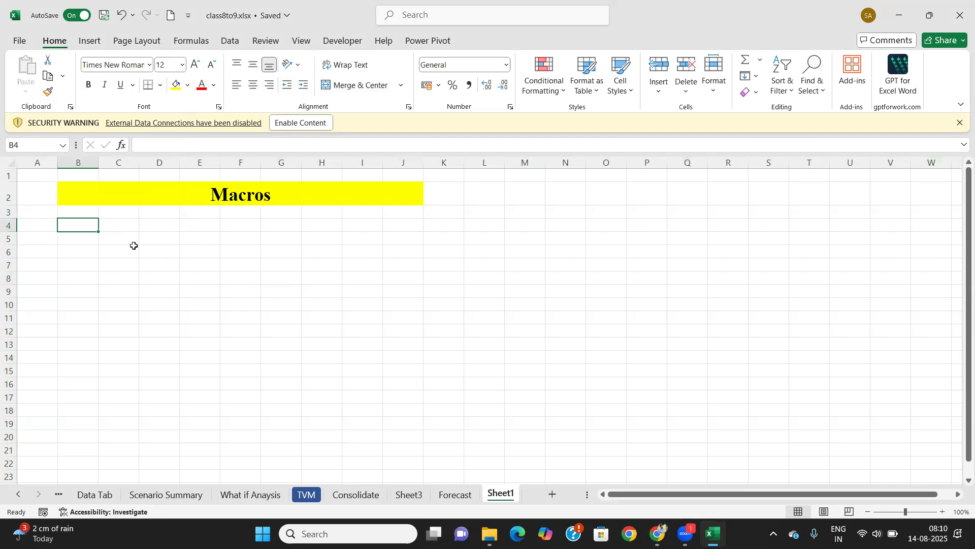
type("This is")
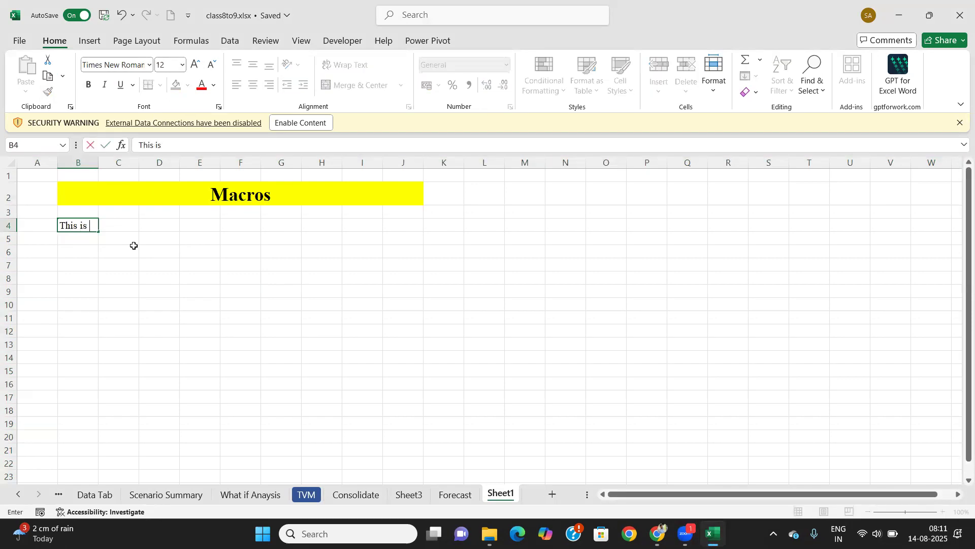
type(" a process to record your ccurren")
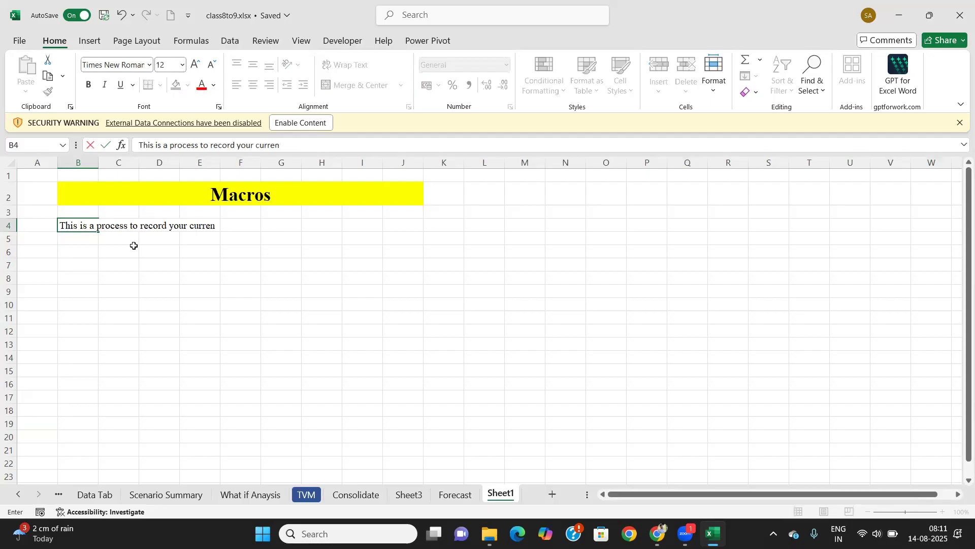
type("t task")
type(" you perform a")
type("nd refelct")
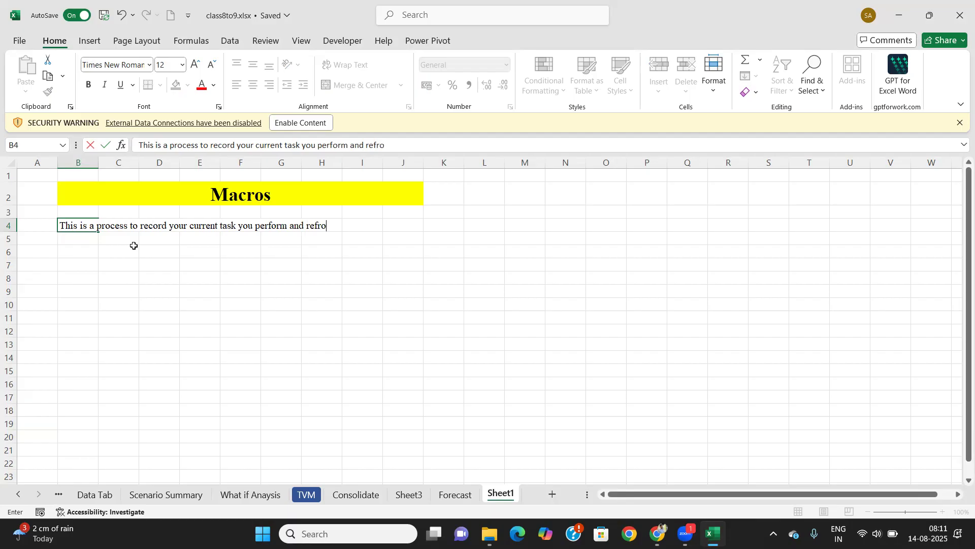
key("BackSpace")
key("BackSpace")
key("BackSpace")
key("BackSpace")
type("perform")
left_click(186, 306)
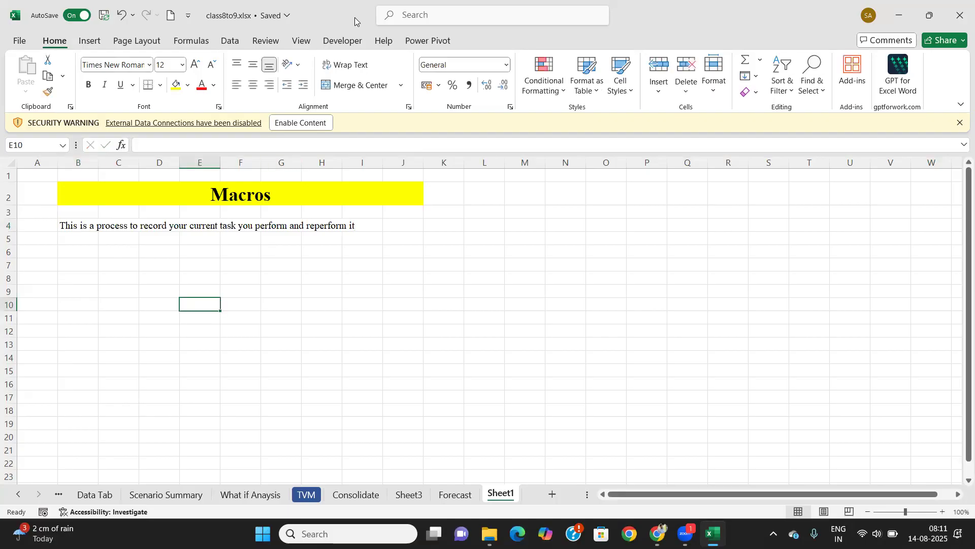
Step: Look up where the macro commands are available among the view and developer tools
left_click(303, 40)
left_click(270, 43)
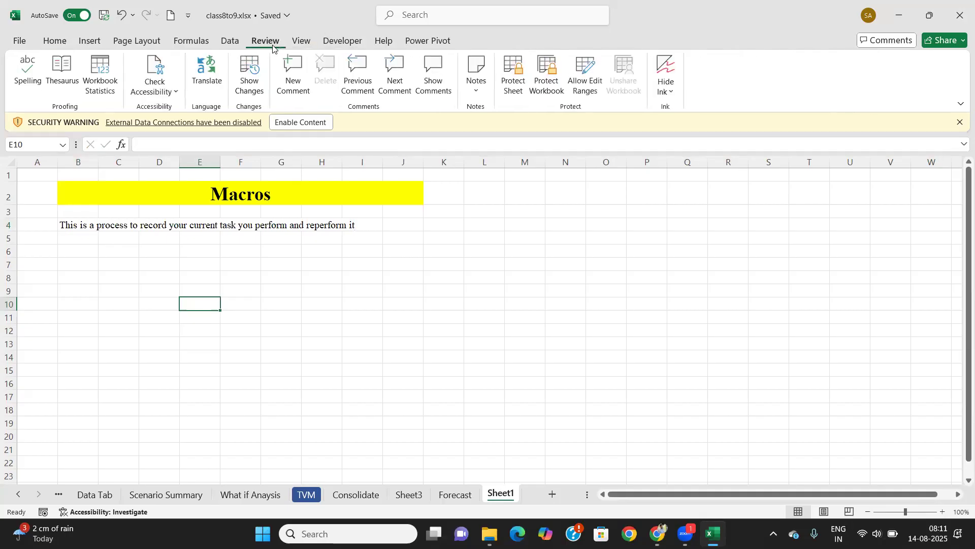
left_click(302, 42)
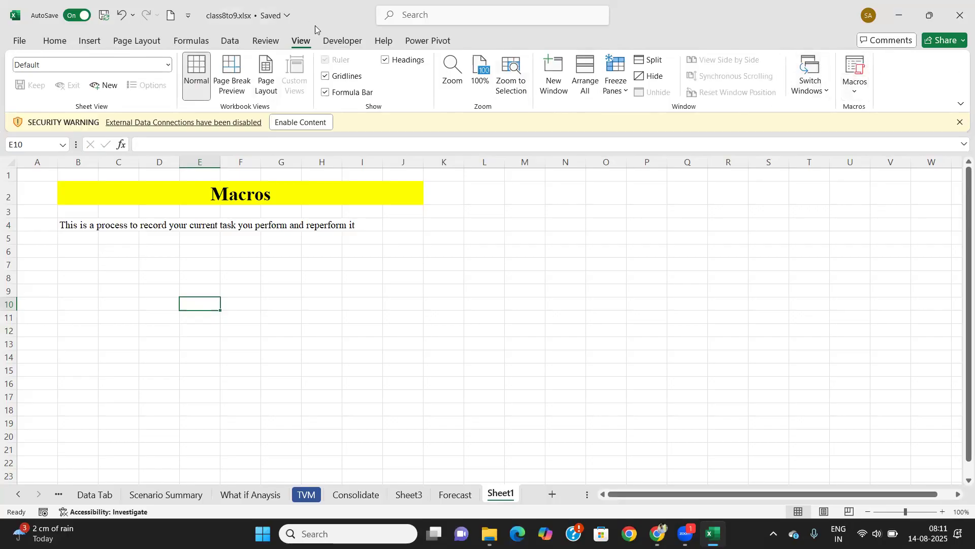
left_click(345, 43)
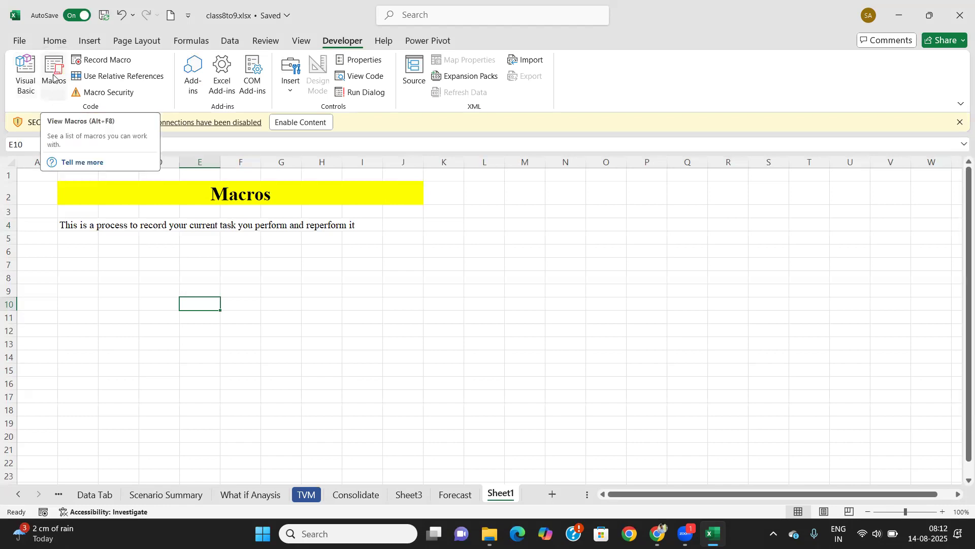
left_click(301, 41)
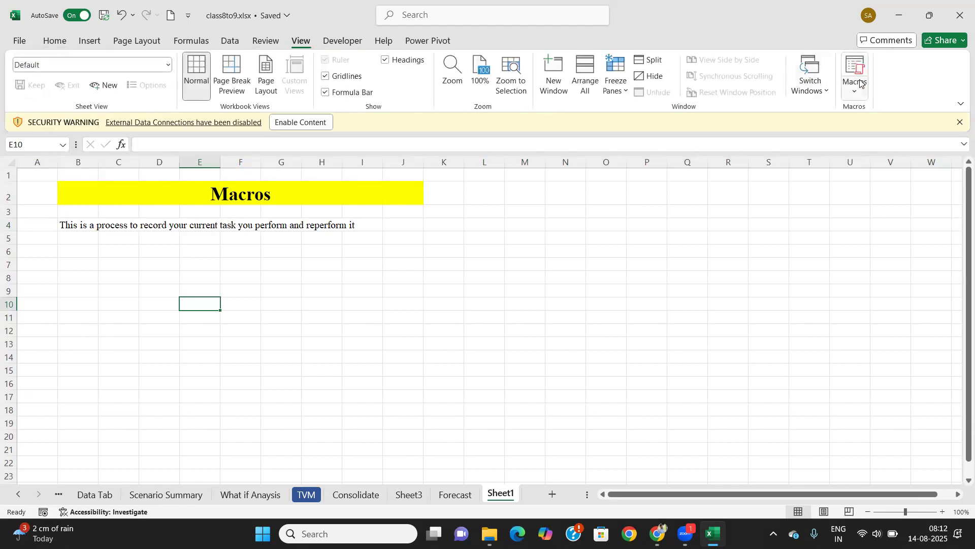
left_click(859, 97)
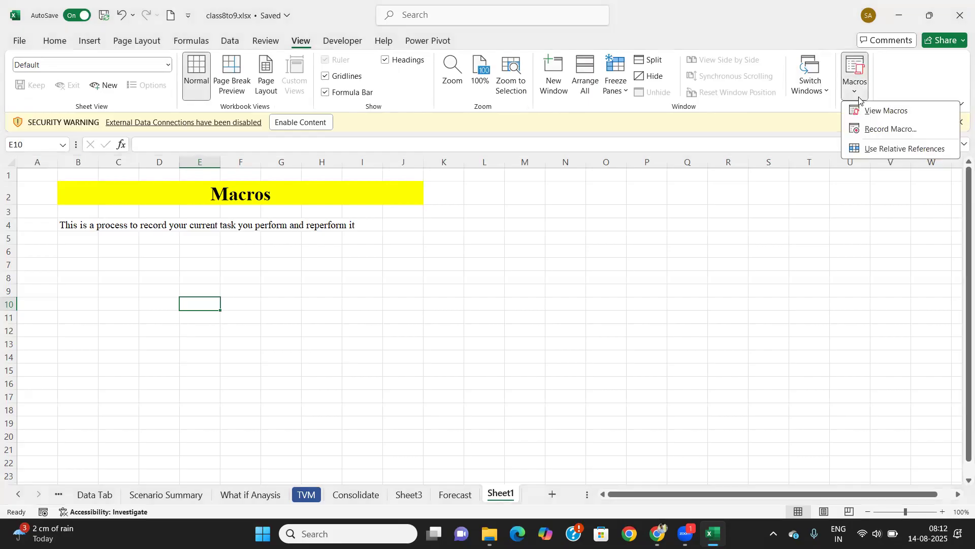
left_click(933, 84)
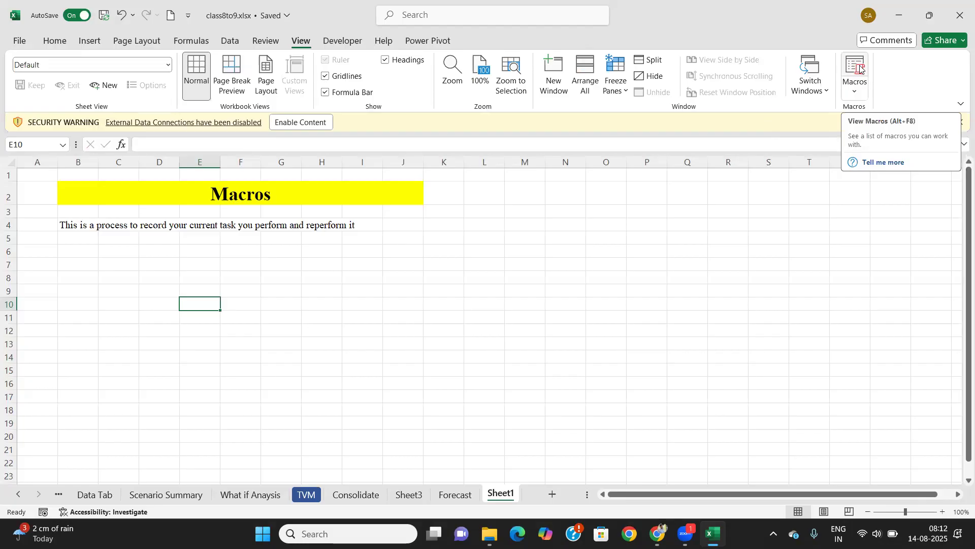
Step: Enter the shortcut note "Alt+F8" in C6
left_click(124, 252)
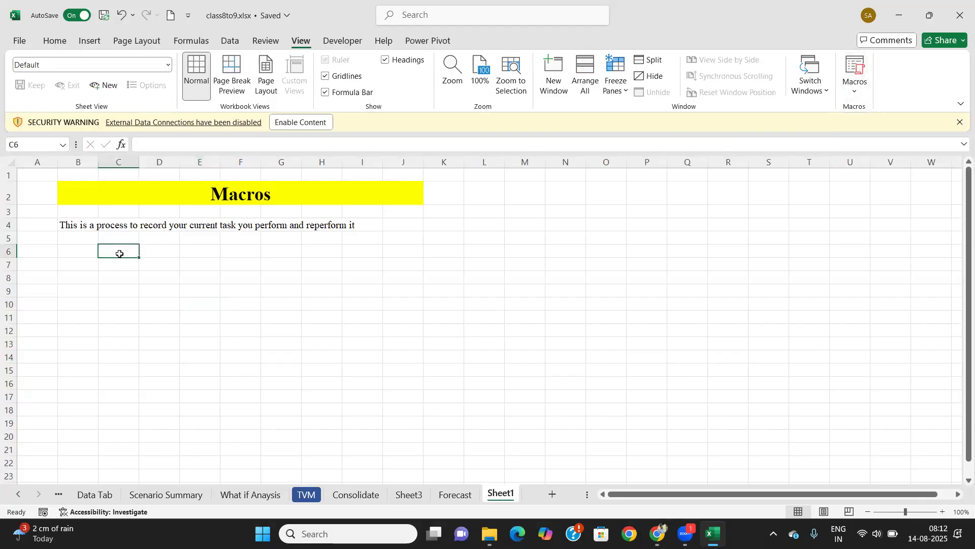
type("Alt+F")
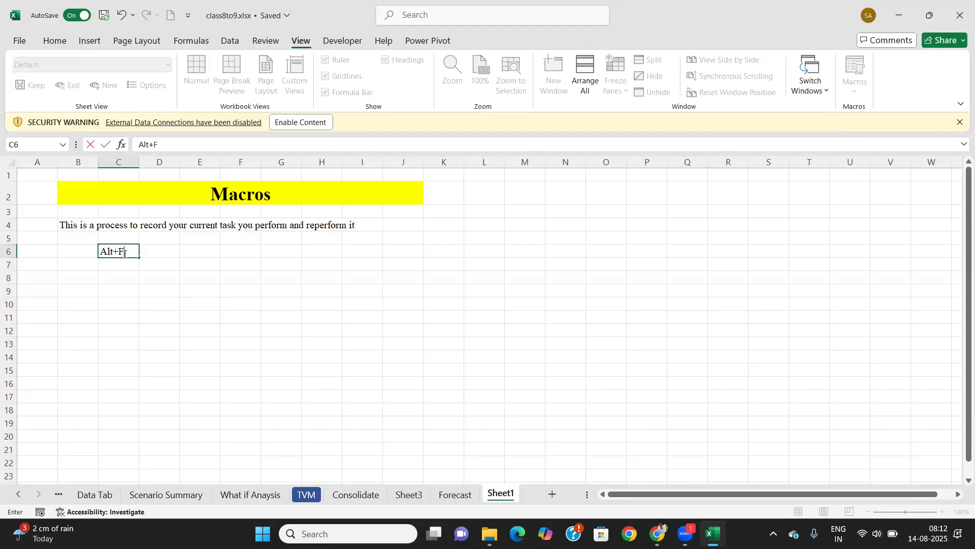
type("8")
left_click(127, 315)
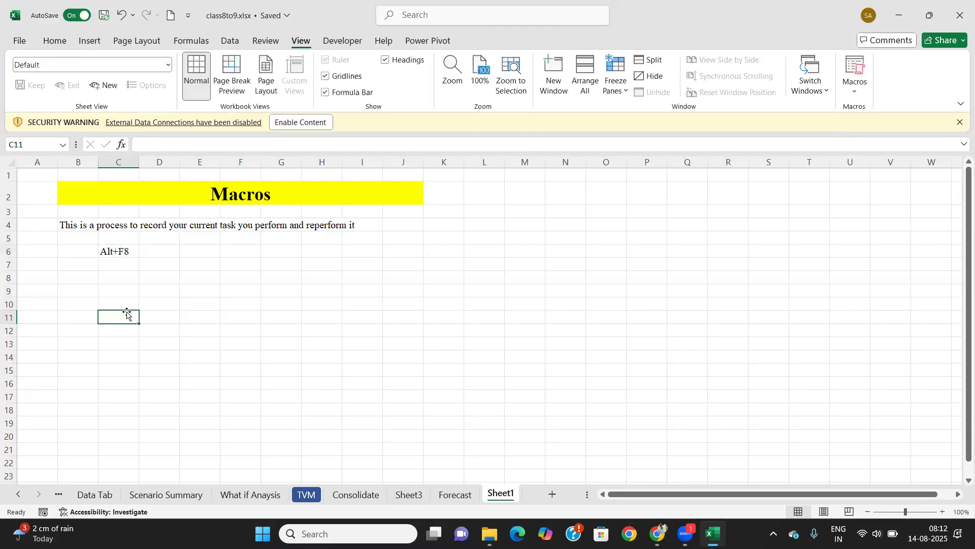
Step: View the list of macros in all open workbooks and close it without running anything
left_click(155, 252)
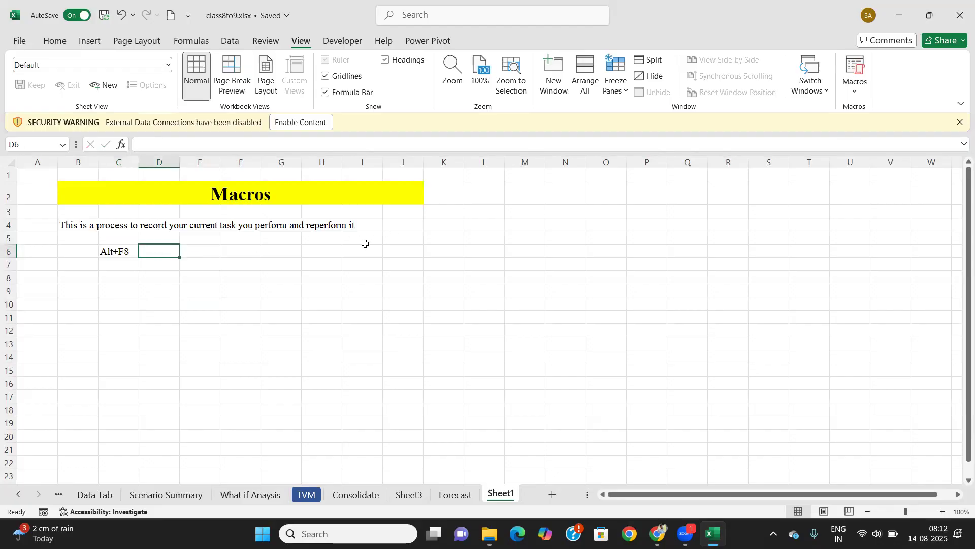
left_click(857, 87)
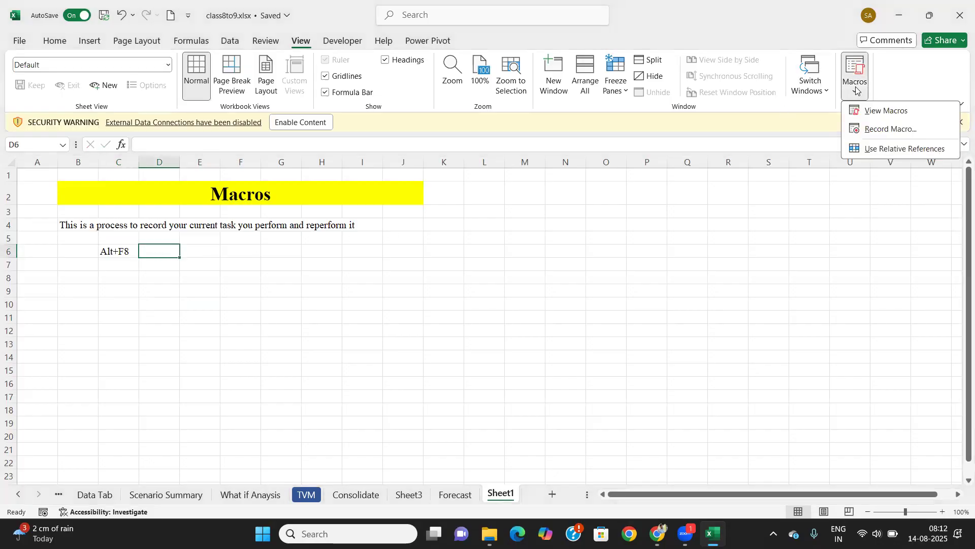
left_click(879, 111)
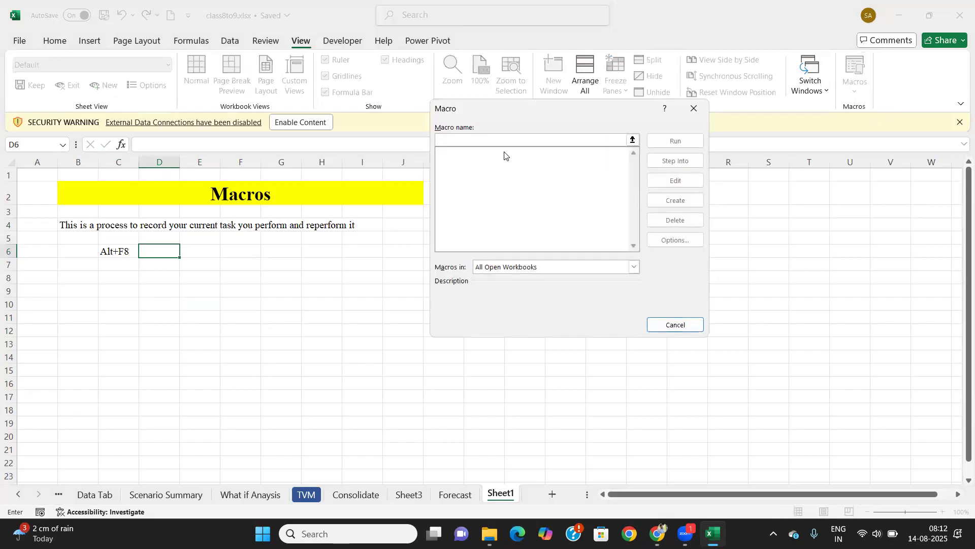
left_click_drag(522, 114, 489, 89)
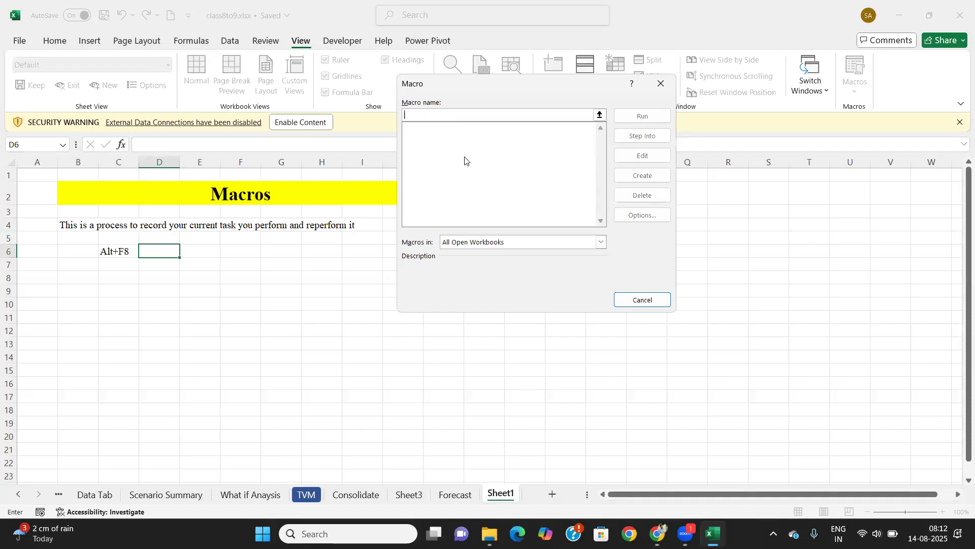
left_click(662, 84)
left_click(856, 94)
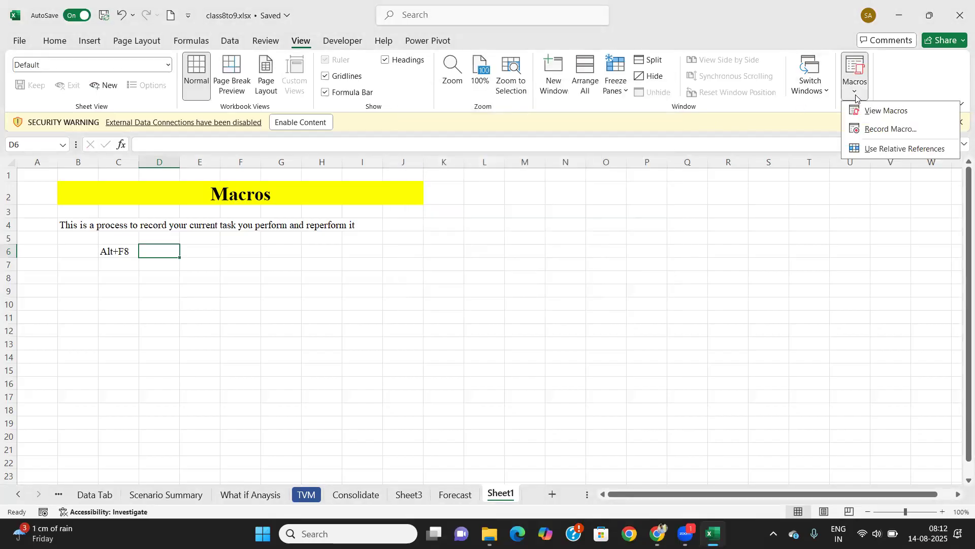
left_click(823, 115)
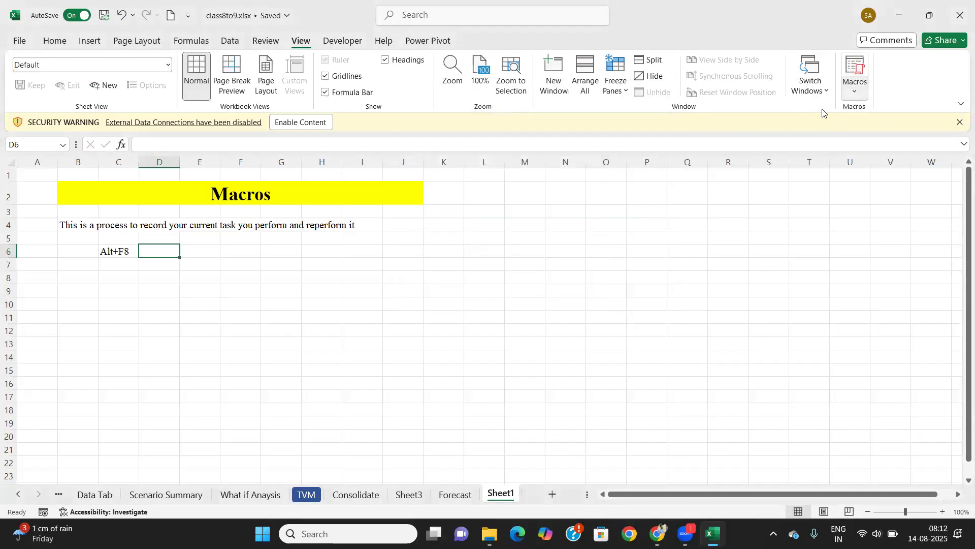
Step: Enter 110 and 120 in F11:F12 and extend the series down to 150 in F15
left_click(210, 309)
left_click(241, 305)
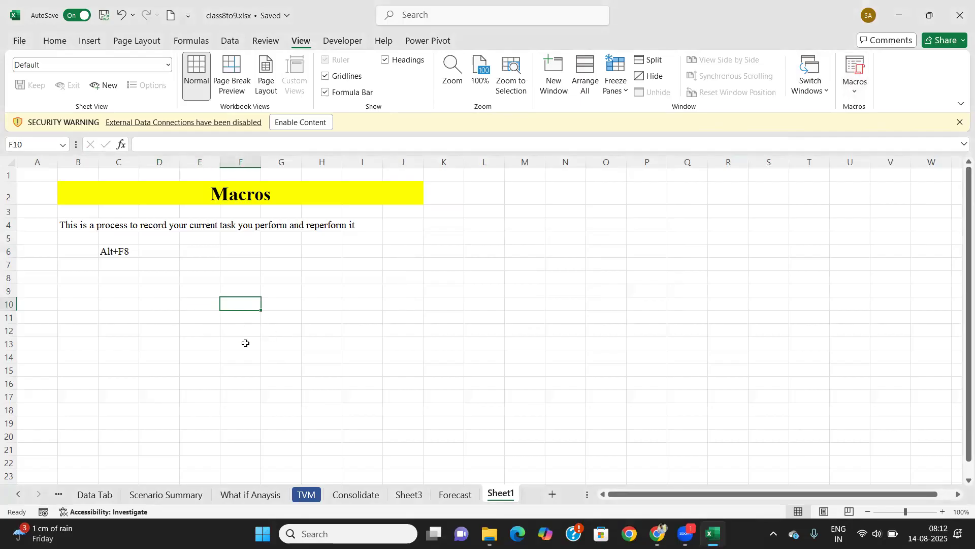
left_click(248, 318)
type("1")
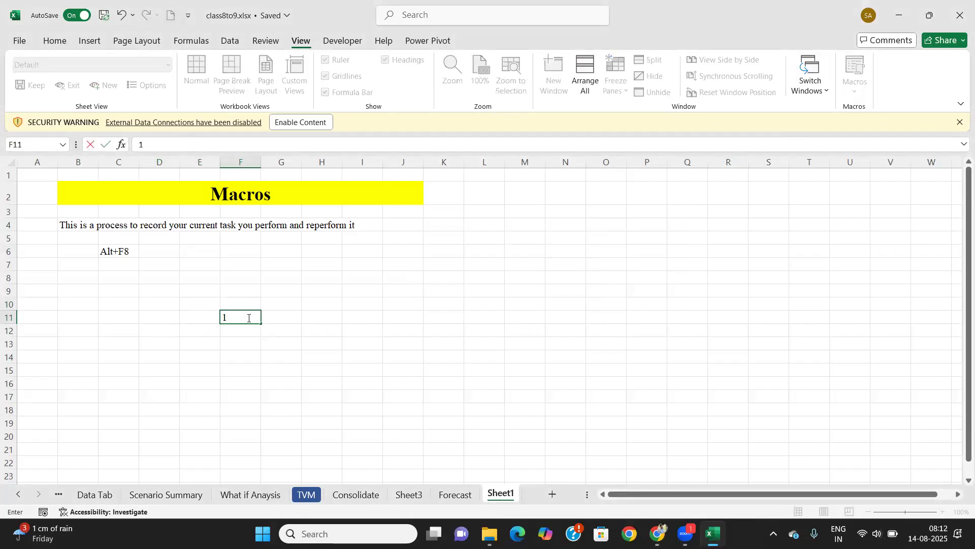
type("10")
key("Return")
type("120")
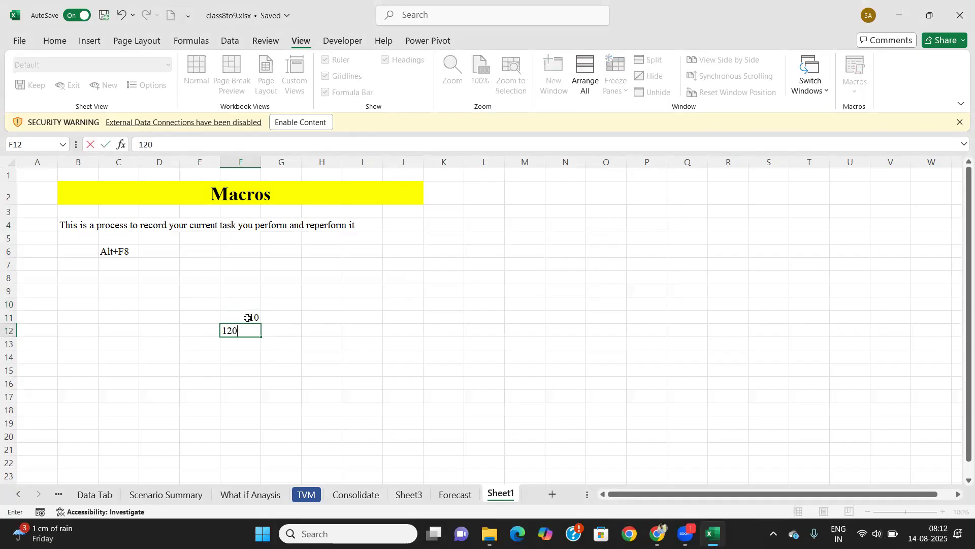
key("Return")
key("Up")
key("Up")
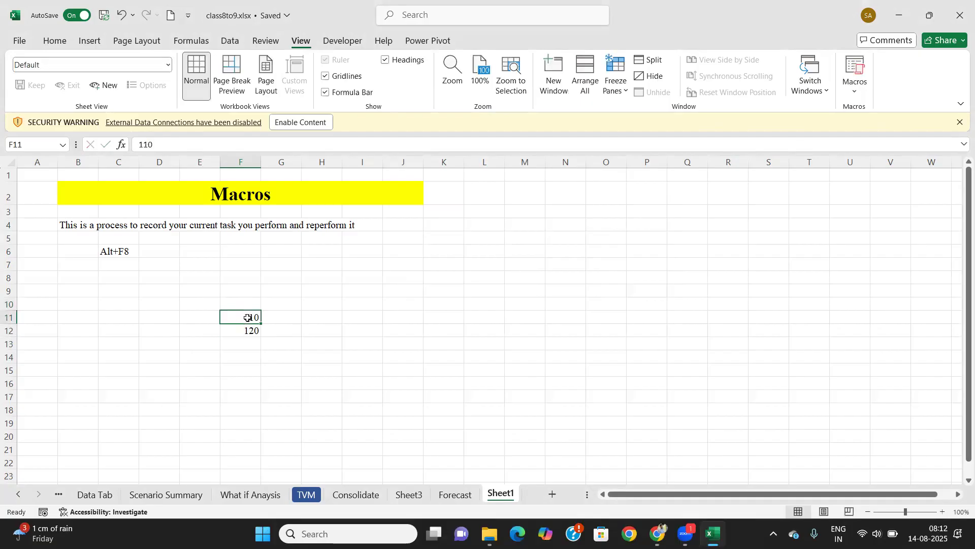
key("shift+Down")
left_click_drag(261, 339, 262, 382)
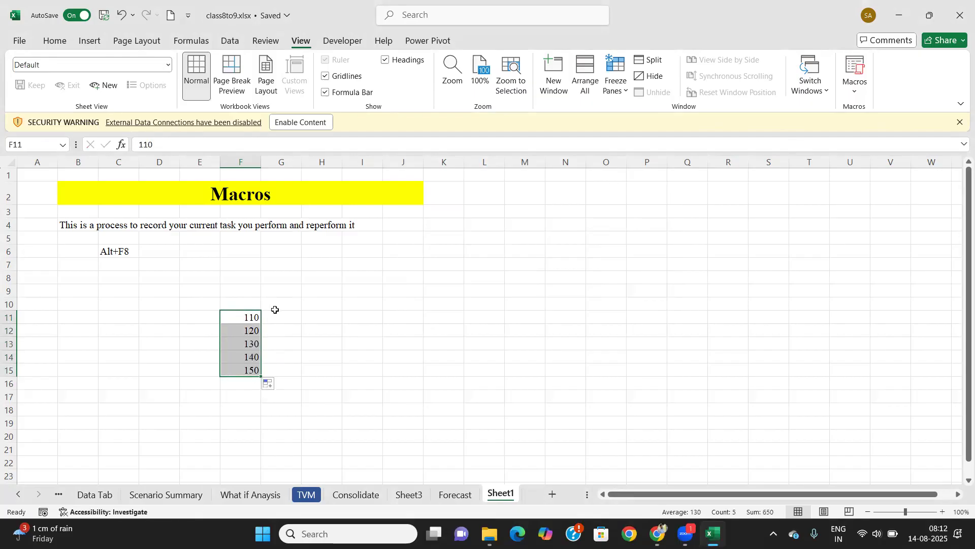
Step: Enter 10% and 15% in G10:H10 and extend the series across to 25% in J10
left_click(280, 306)
type("10")
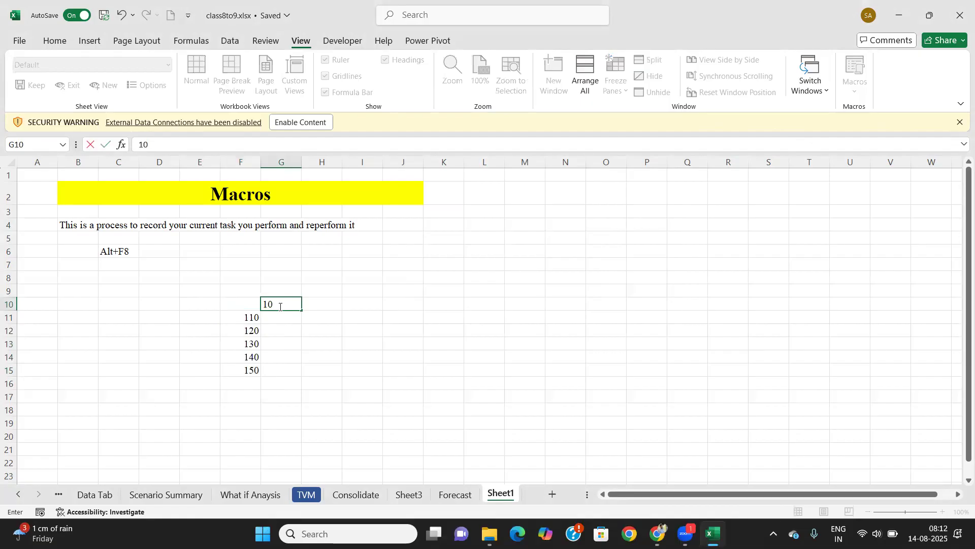
type("%")
key("Tab")
type("15%")
key("Tab")
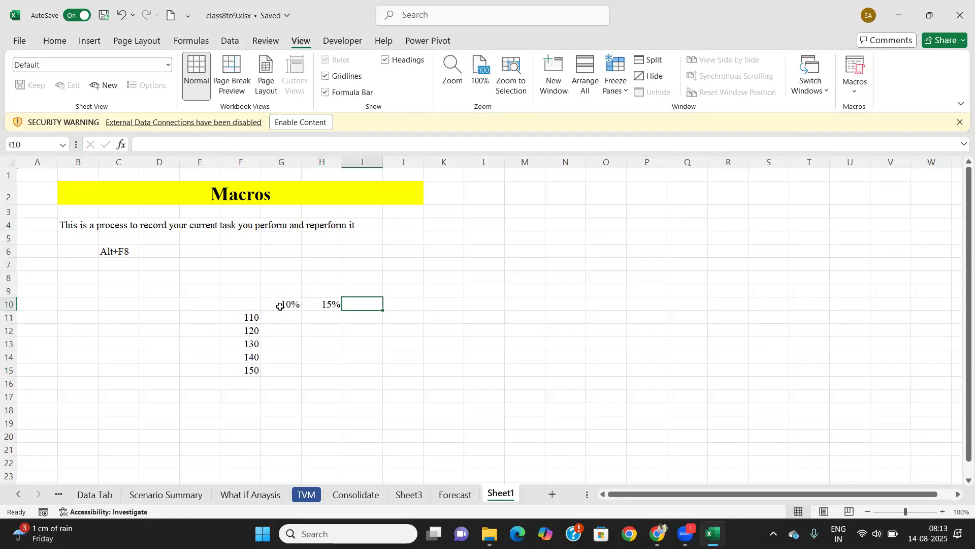
left_click_drag(280, 306, 408, 303)
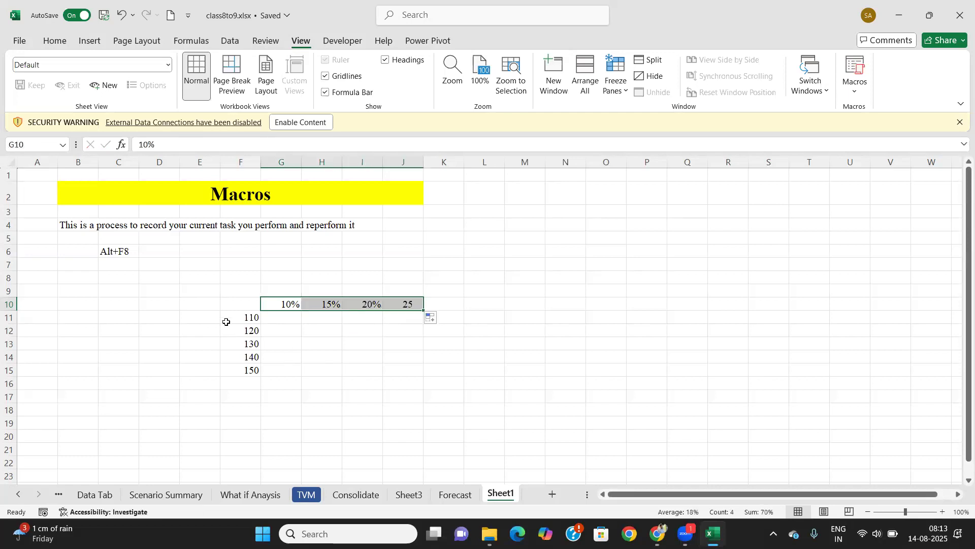
Step: Centre the contents of F10:J15 horizontally and vertically and apply all borders to the range
left_click_drag(245, 299, 400, 371)
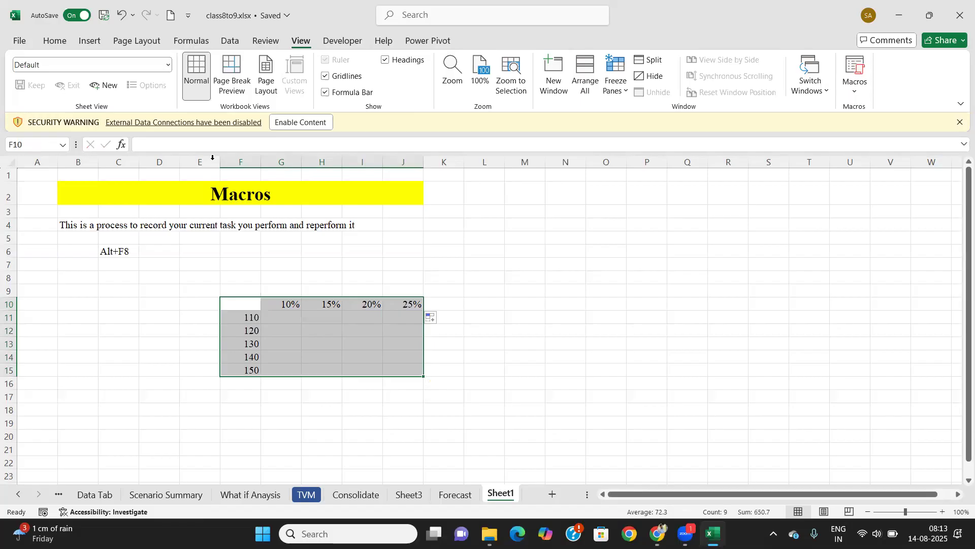
left_click(56, 40)
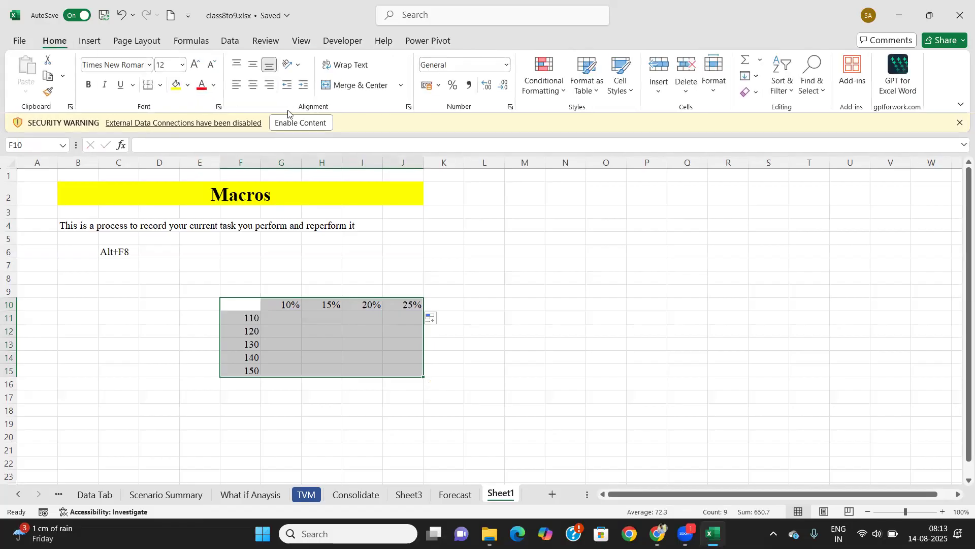
left_click(253, 85)
left_click(253, 64)
left_click(160, 87)
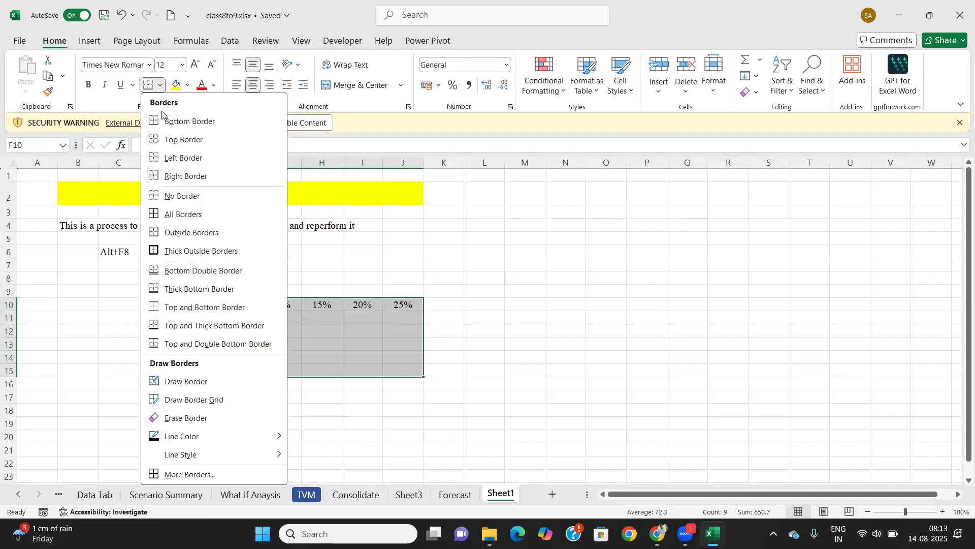
left_click(178, 214)
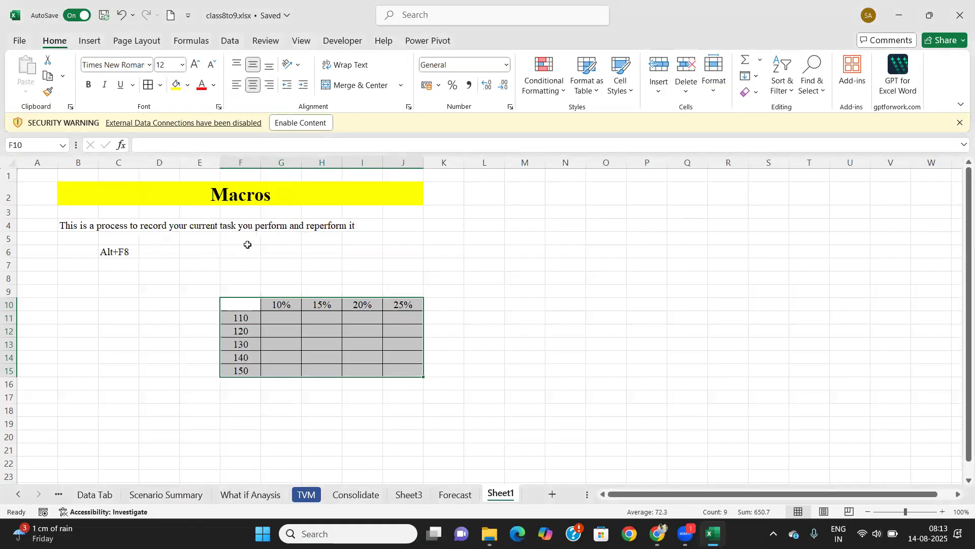
Step: Enter the formula =$F11*G$10 in G11 to multiply the row value by the column percentage
left_click(279, 339)
left_click(280, 320)
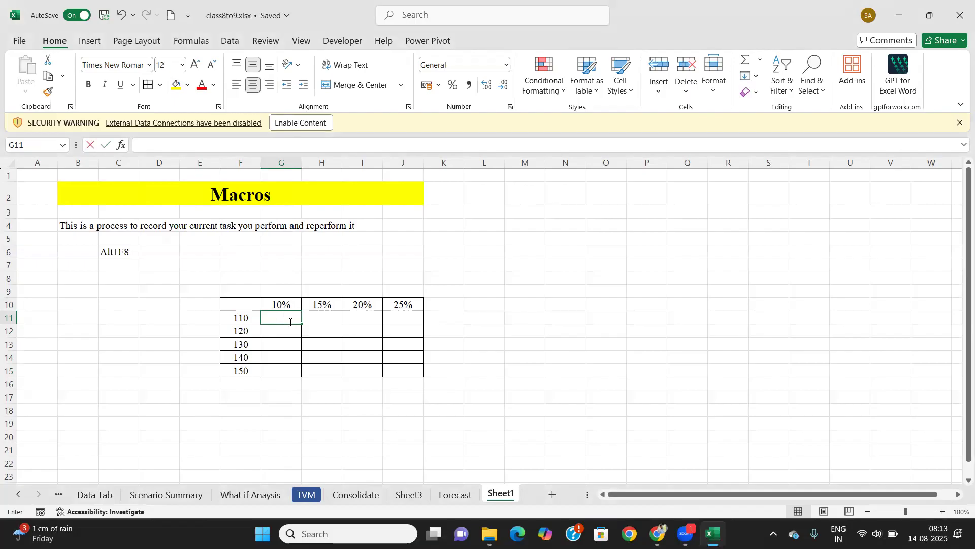
type("=")
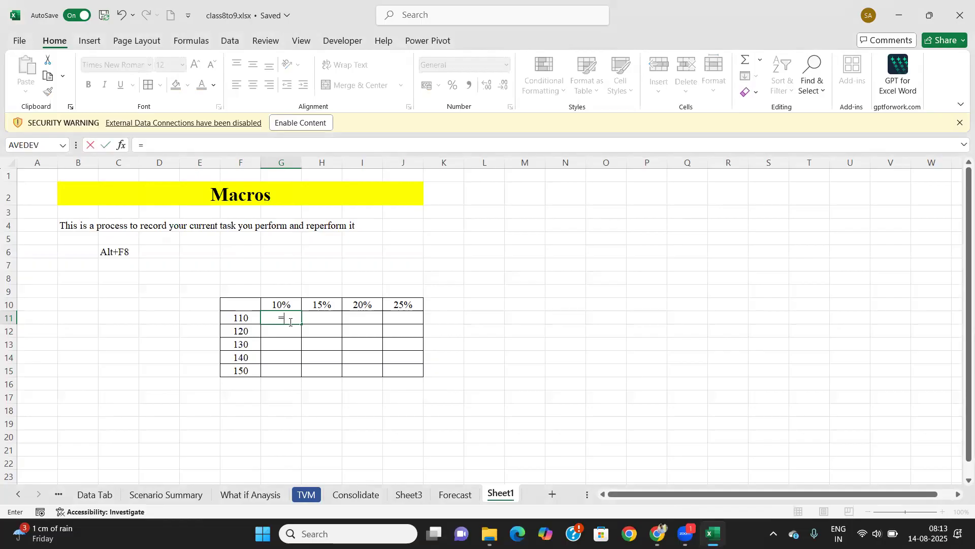
key("Left")
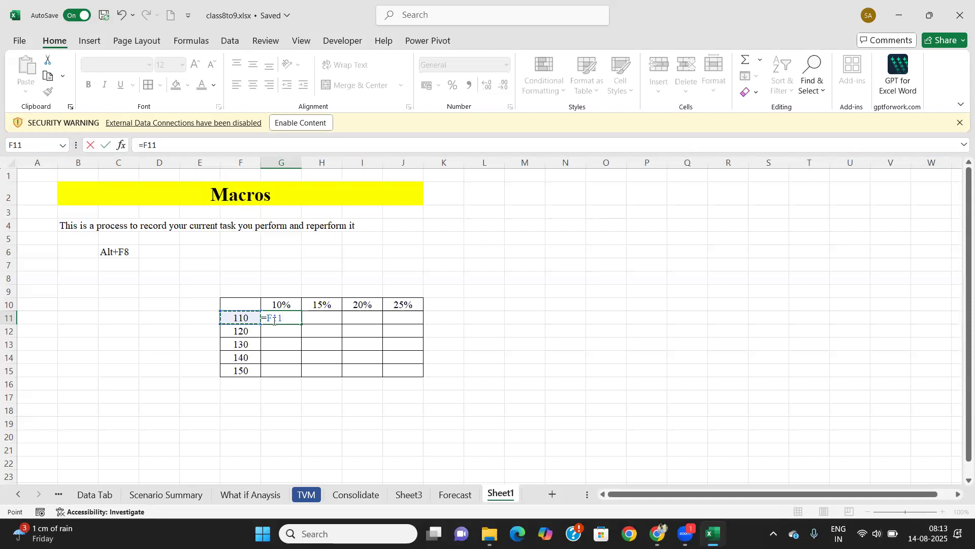
left_click(269, 319)
type("$")
left_click(285, 303)
left_click(259, 318)
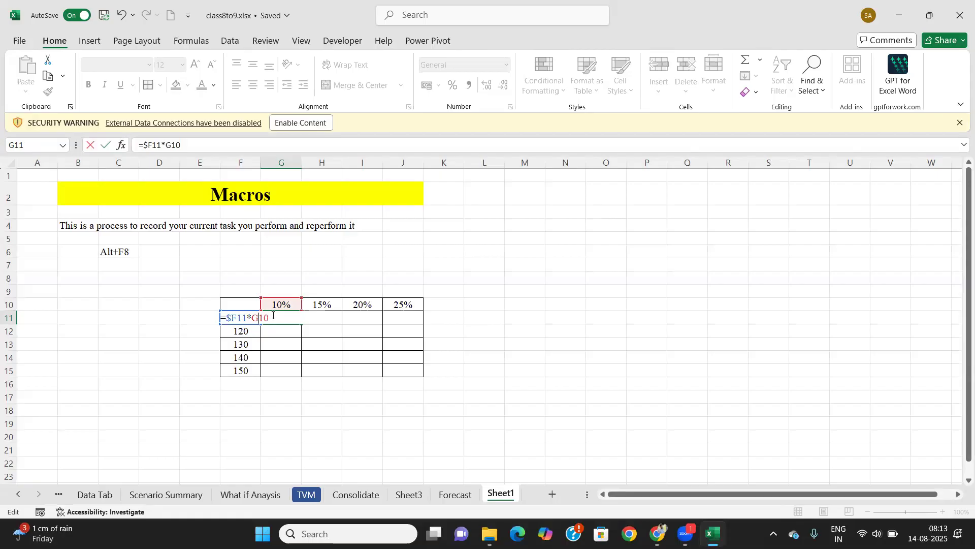
type("$")
key("ctrl+Return")
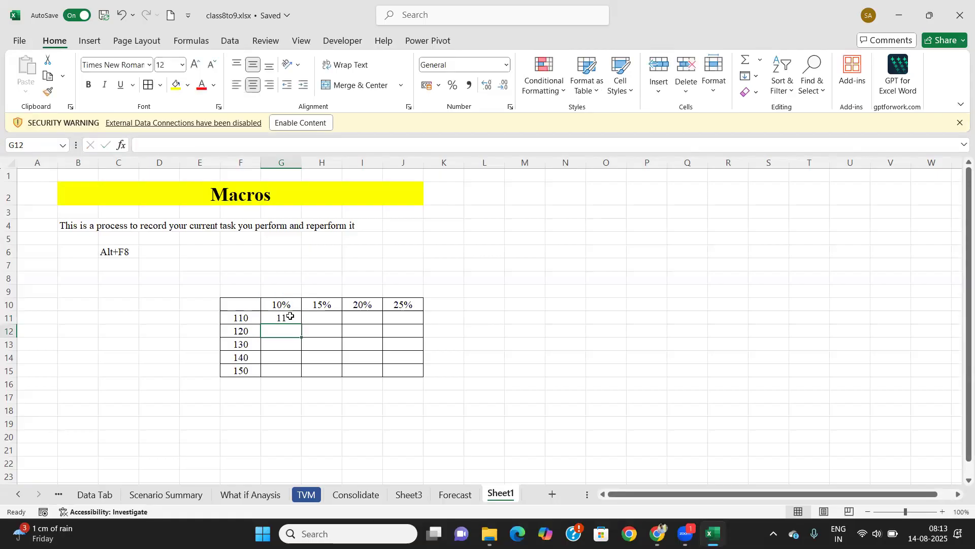
Step: Fill the G11 formula through the rest of the table to J15 and inspect a few of the copied formulas
left_click_drag(301, 324, 421, 375)
left_click(313, 351)
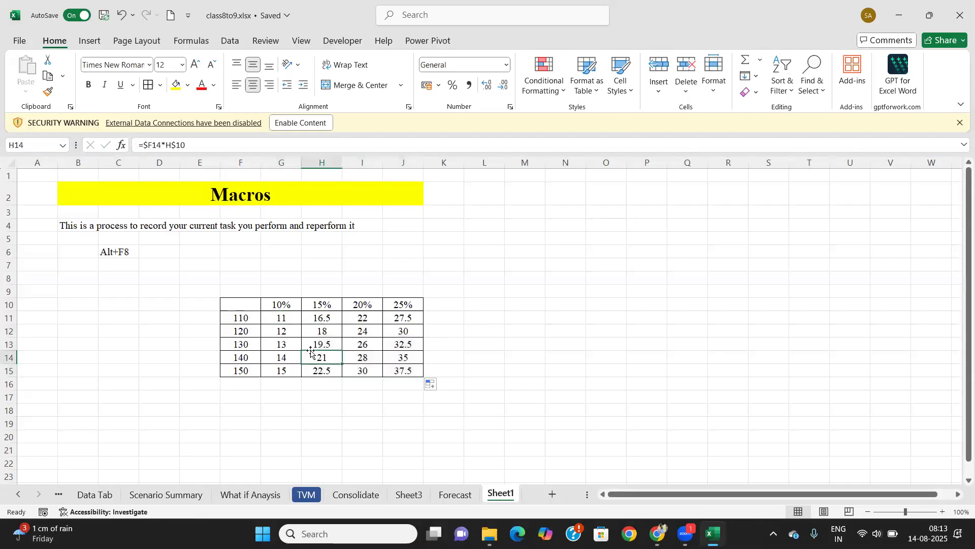
left_click(278, 332)
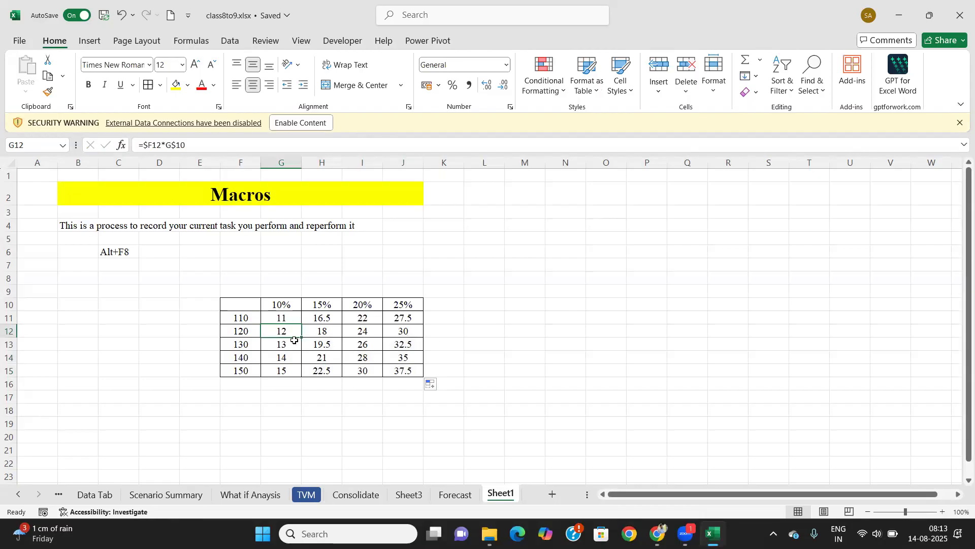
left_click(284, 319)
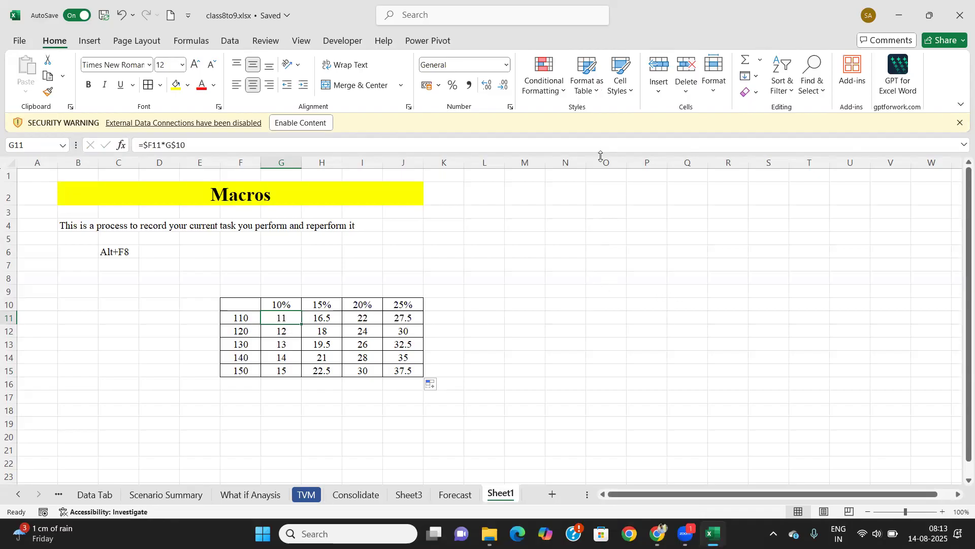
Step: Set up a new macro recording and name the macro Example_Macro
left_click(273, 43)
left_click(303, 42)
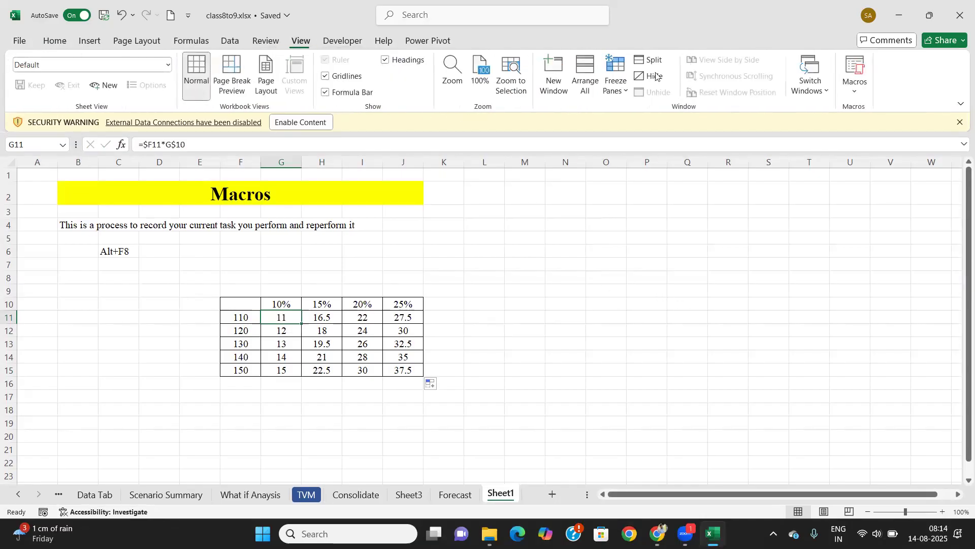
left_click(853, 92)
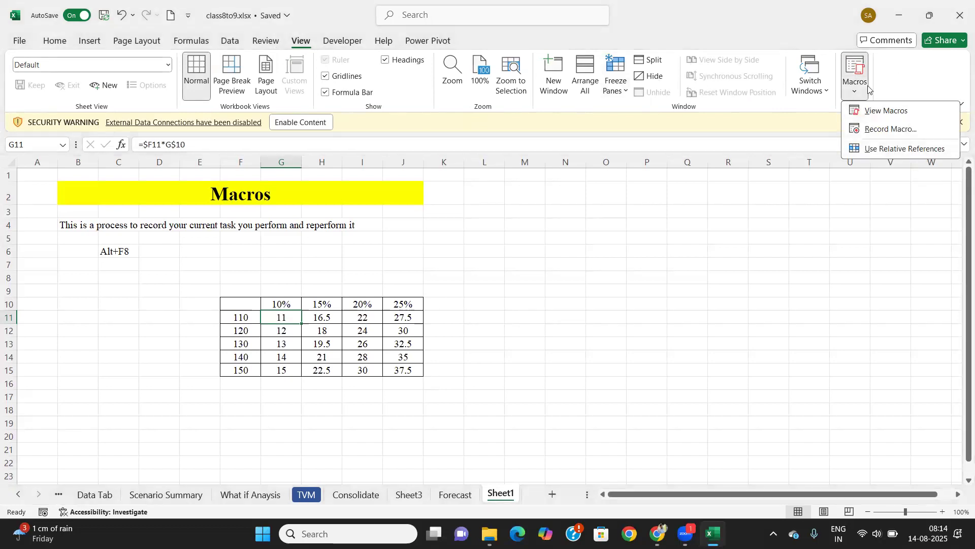
left_click(890, 132)
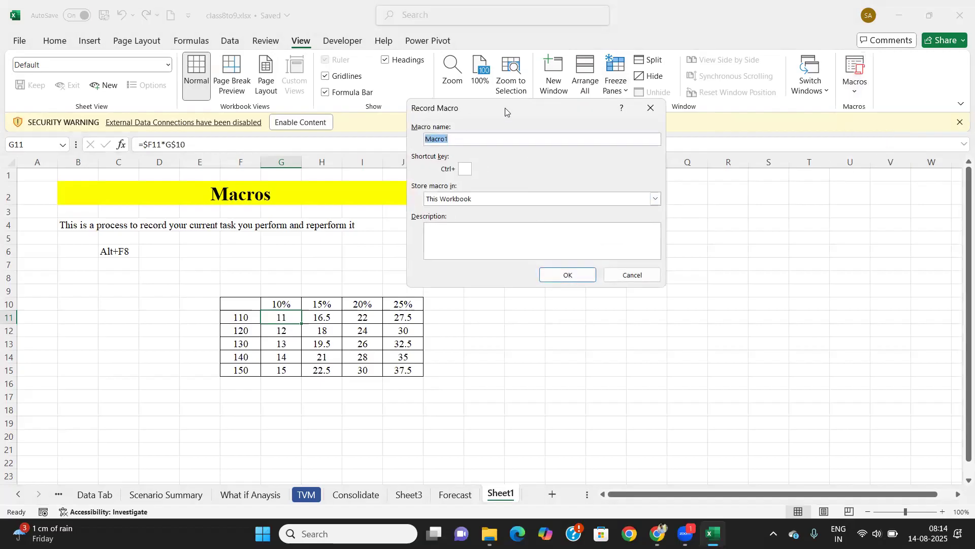
left_click_drag(508, 109, 616, 121)
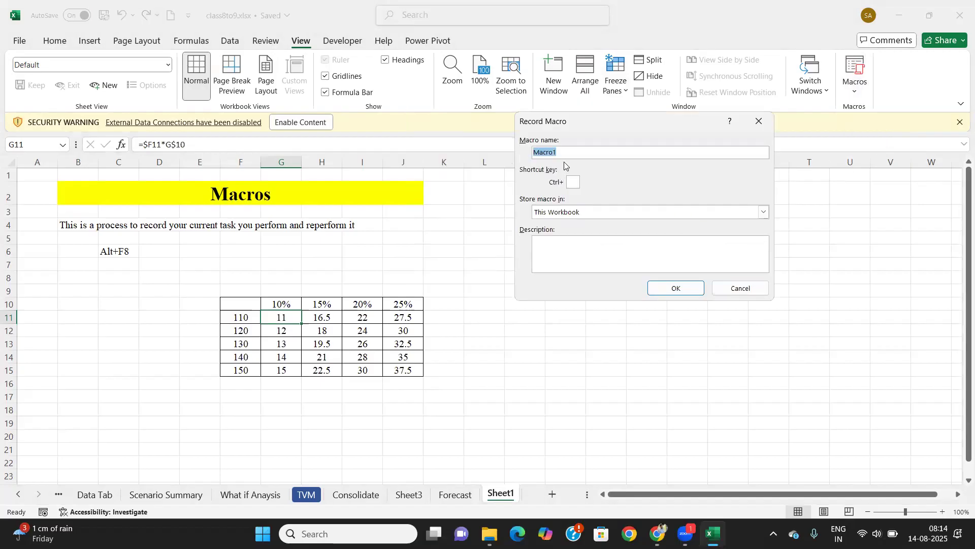
type("Example_M")
left_click_drag(561, 152, 557, 152)
left_click_drag(588, 152, 531, 155)
left_click(609, 150)
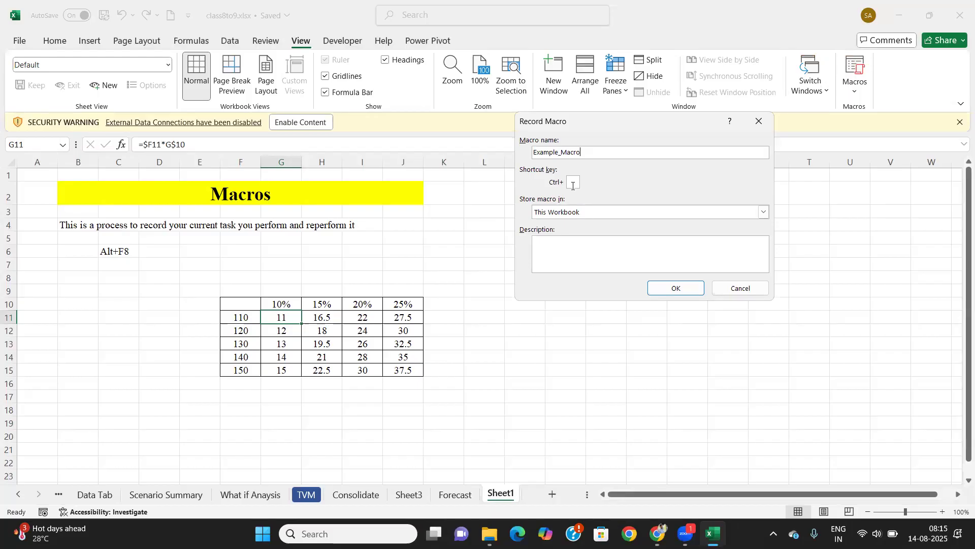
Step: Assign Ctrl+l to the macro, describe it as "This is just a macros example", and start recording in this workbook
left_click(574, 182)
type("l")
left_click(562, 249)
type("This is just a macros example")
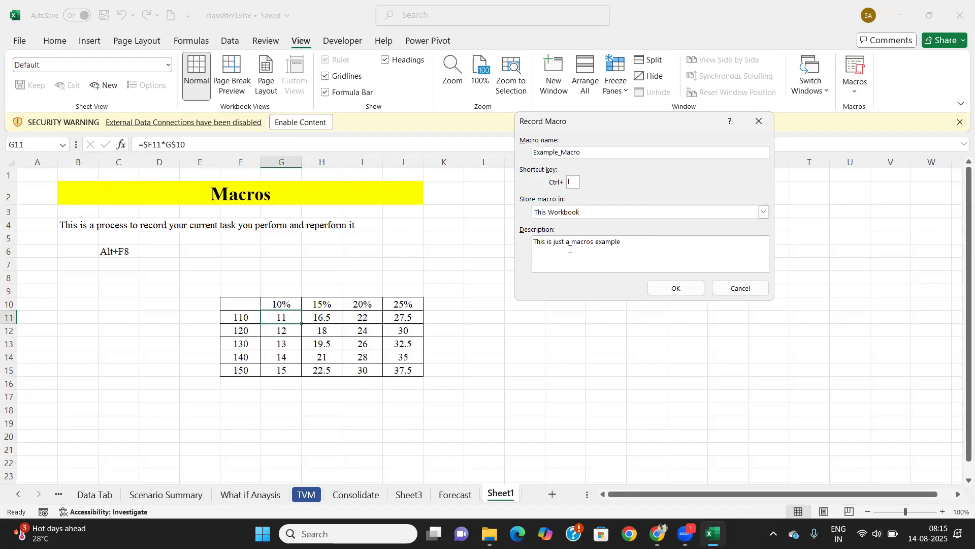
left_click(677, 288)
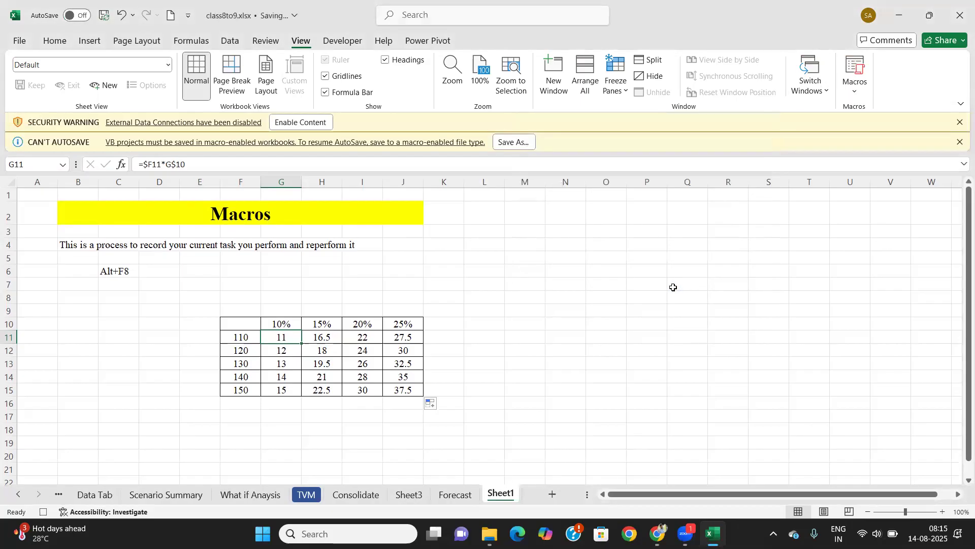
Step: While recording, change the percentages in G10:J10 to 15%, 20%, 25% and 30%
left_click(854, 87)
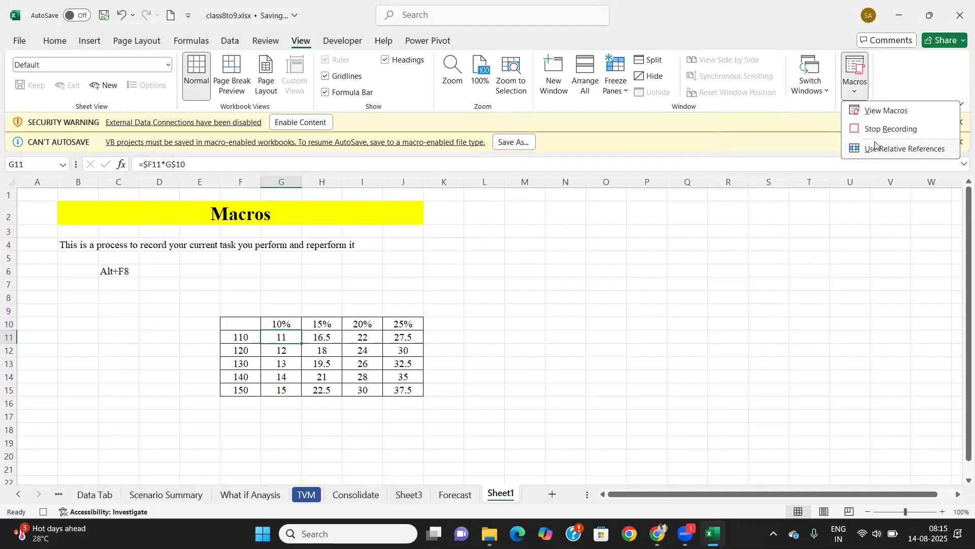
left_click(518, 304)
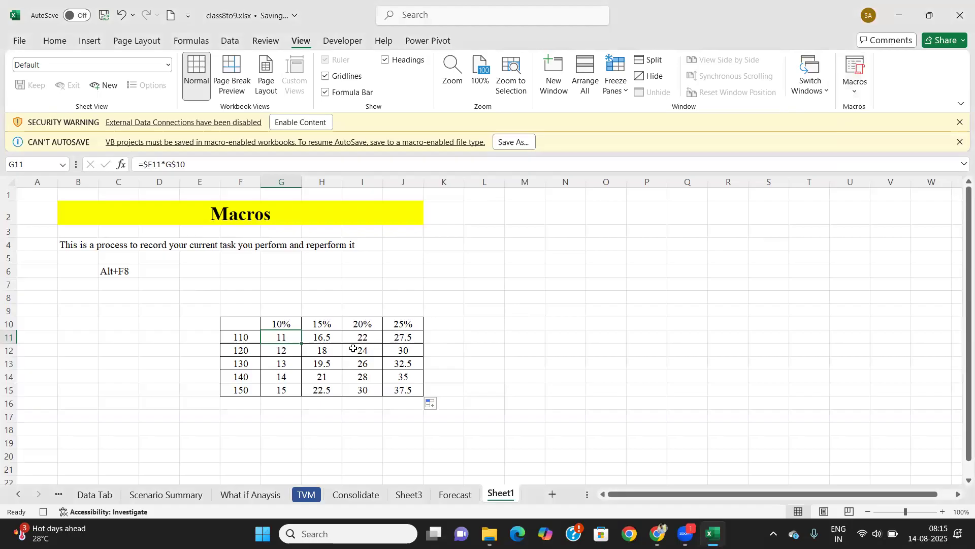
left_click(286, 324)
type("15%")
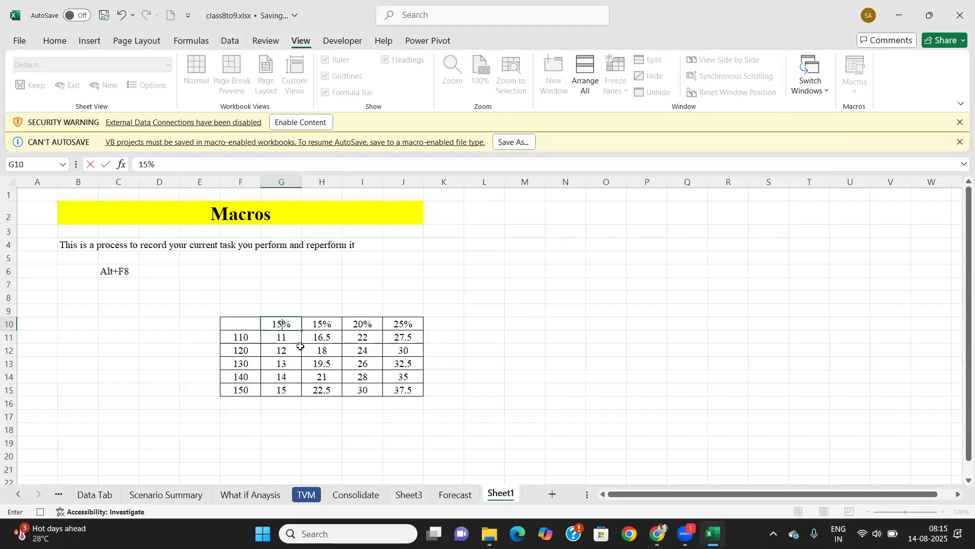
key("Tab")
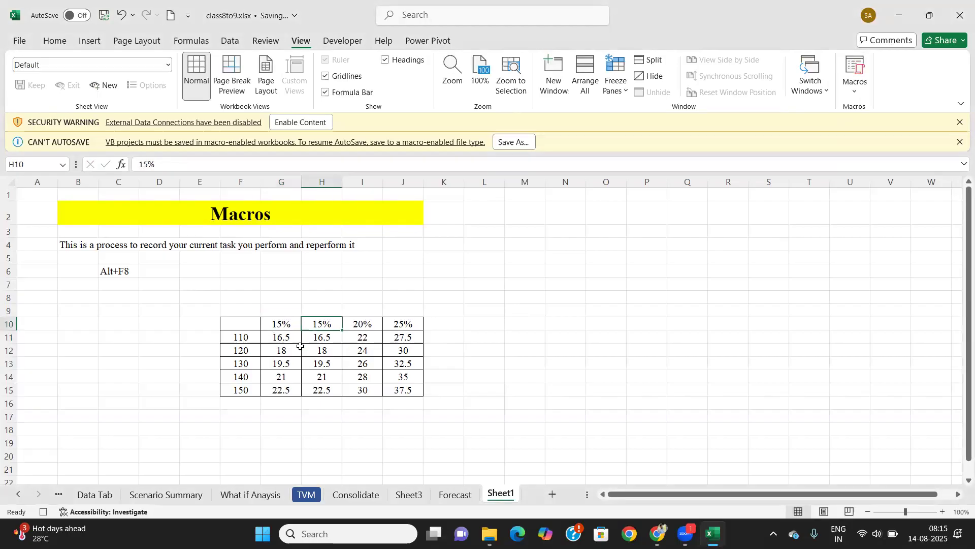
type("20%")
key("Tab")
type("25%")
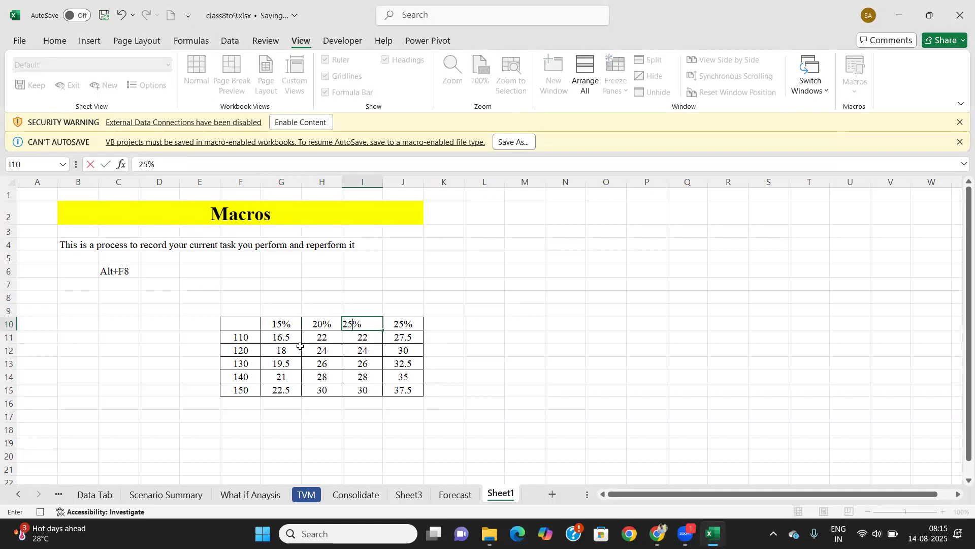
key("Tab")
type("30%")
key("Tab")
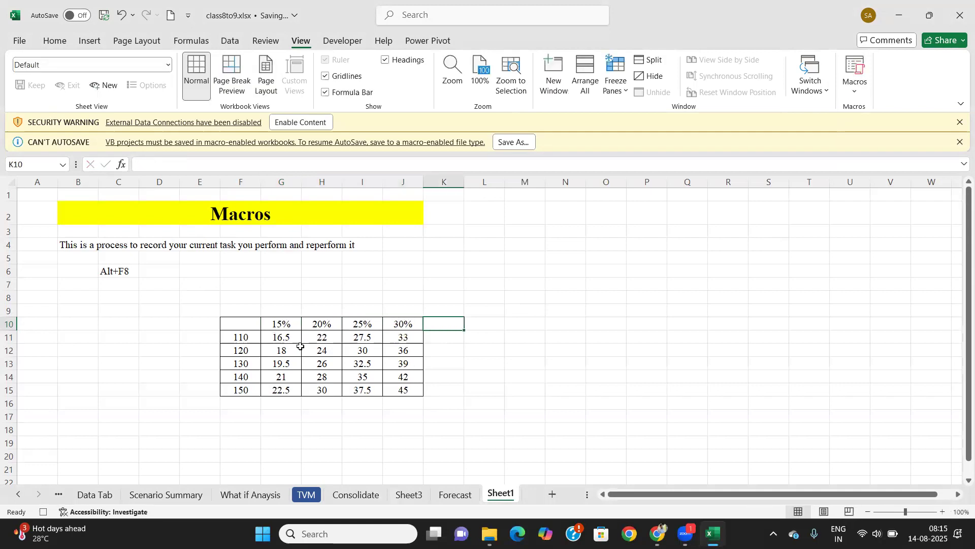
Step: Select I14 and stop recording the macro
left_click(363, 376)
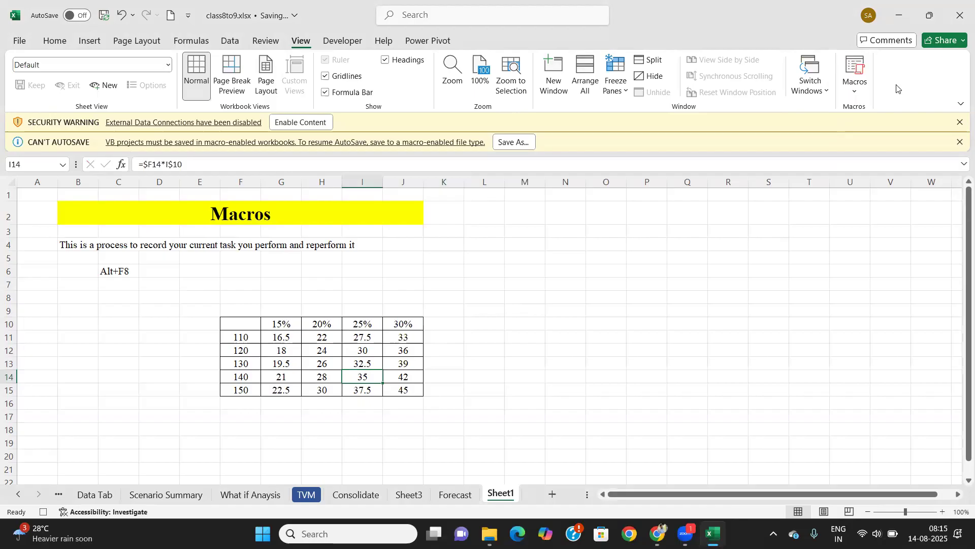
left_click(860, 95)
left_click(876, 129)
Step: View Example_Macro in the macro list and reset the percentages in G10:J10 to 10%, 15%, 20% and 25%
left_click(859, 93)
left_click(881, 111)
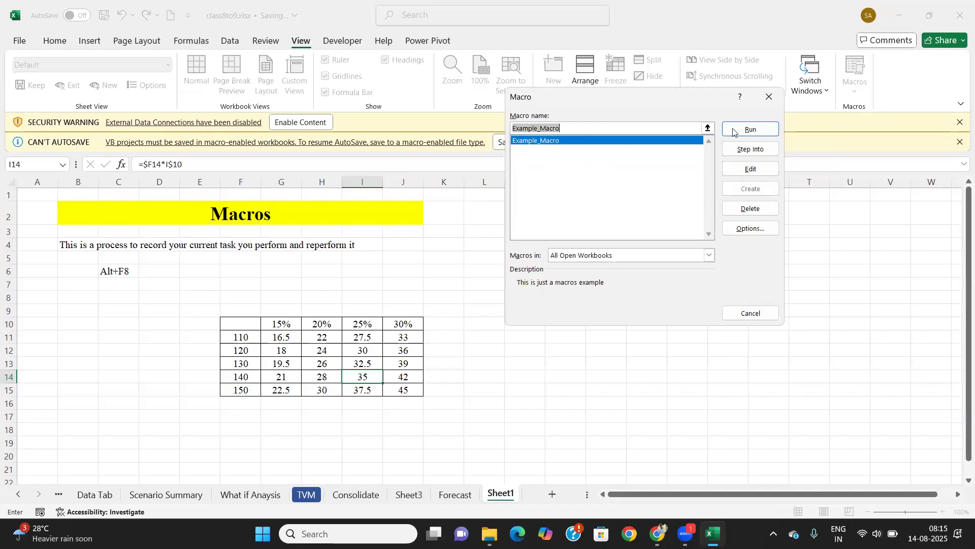
key("Return")
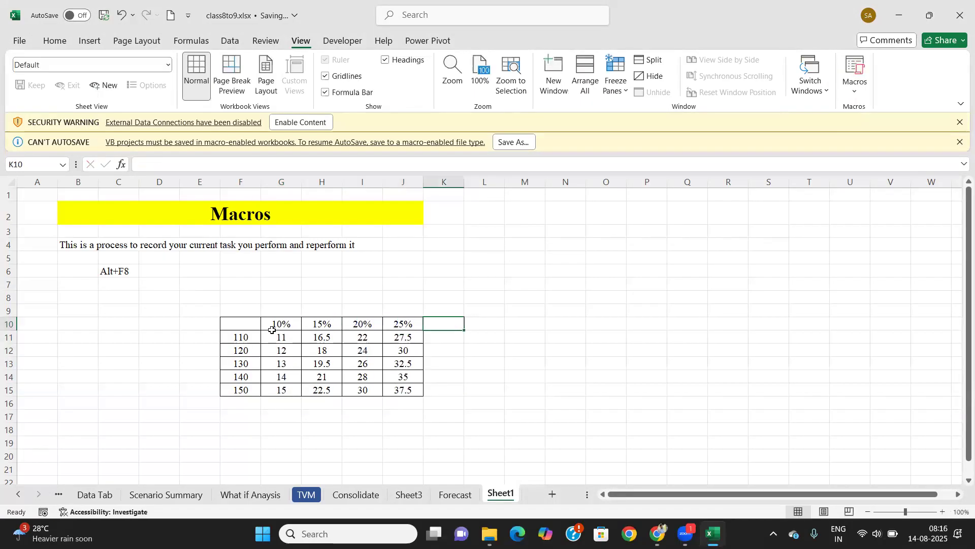
Step: Select K12 and run Example_Macro from the list of macros
left_click(428, 350)
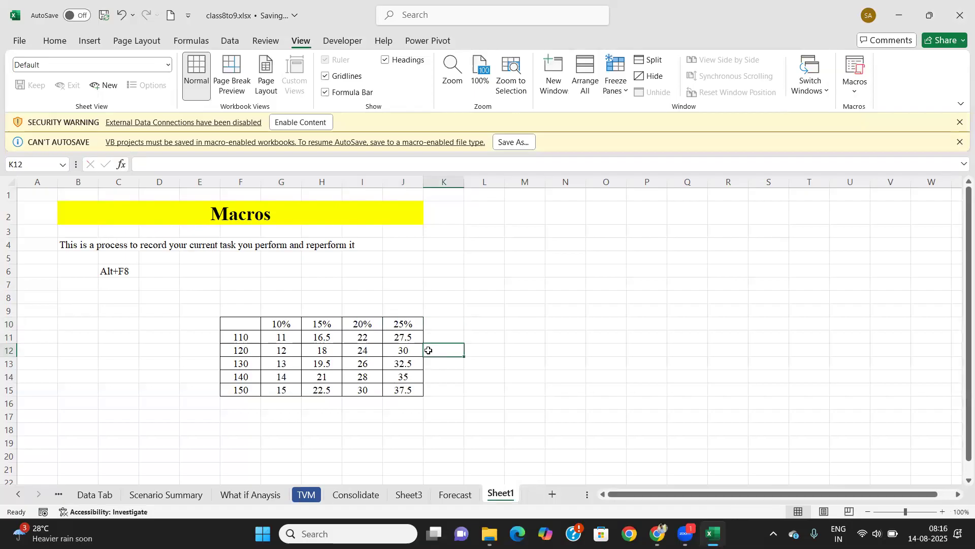
left_click(866, 90)
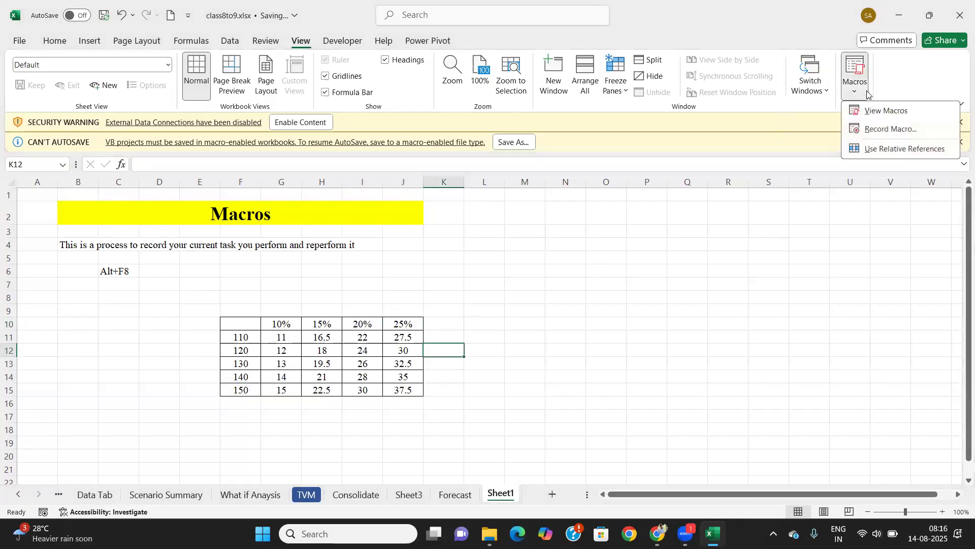
left_click(887, 109)
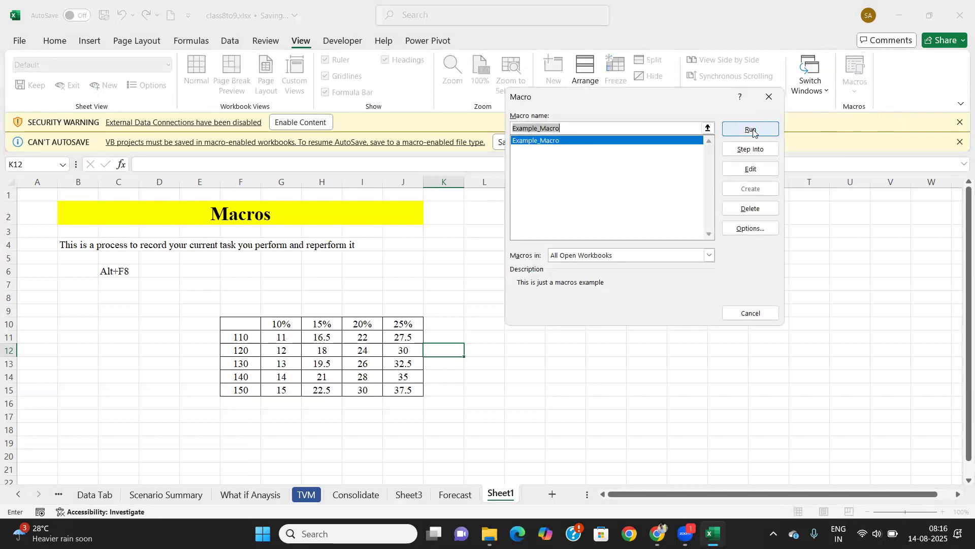
left_click(752, 130)
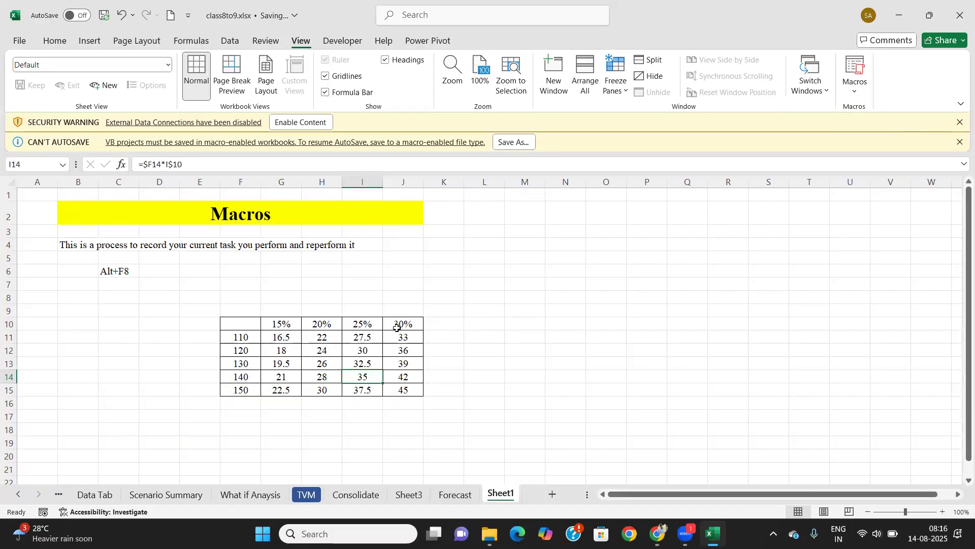
Step: Enter 20%, 25%, 30% and 35% in G10:J10 and run Example_Macro with its assigned key combination
left_click(279, 324)
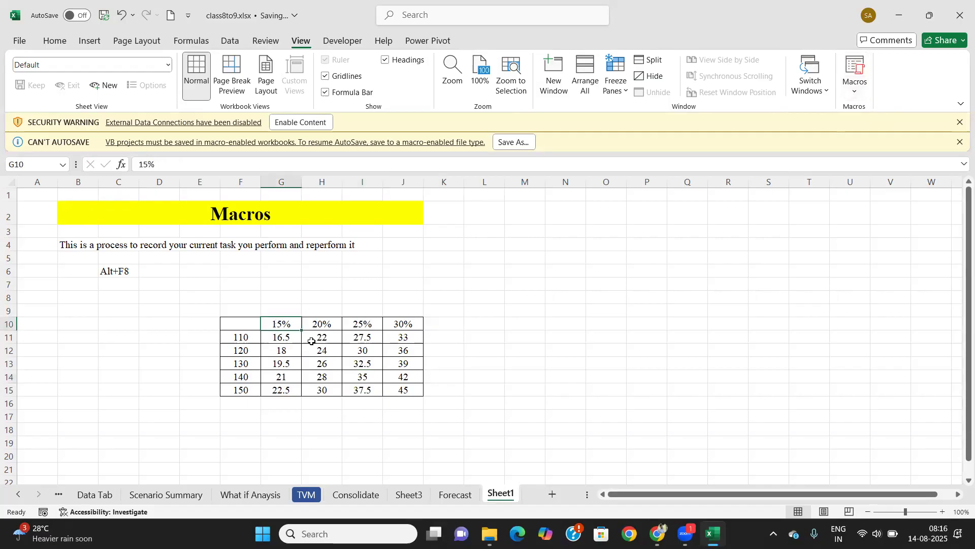
type("20")
key("Tab")
type("25")
key("Tab")
type("30")
key("Tab")
type("35")
key("Tab")
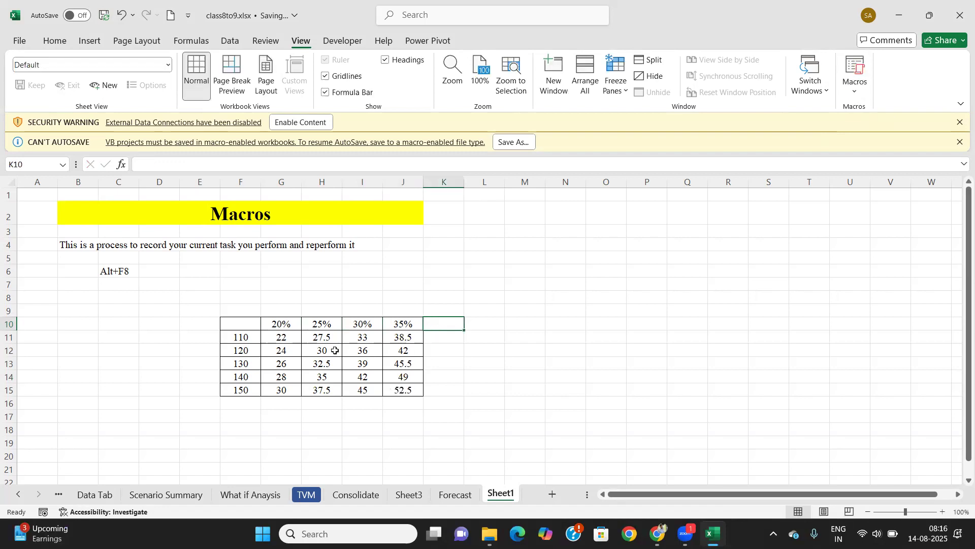
key("ctrl+q")
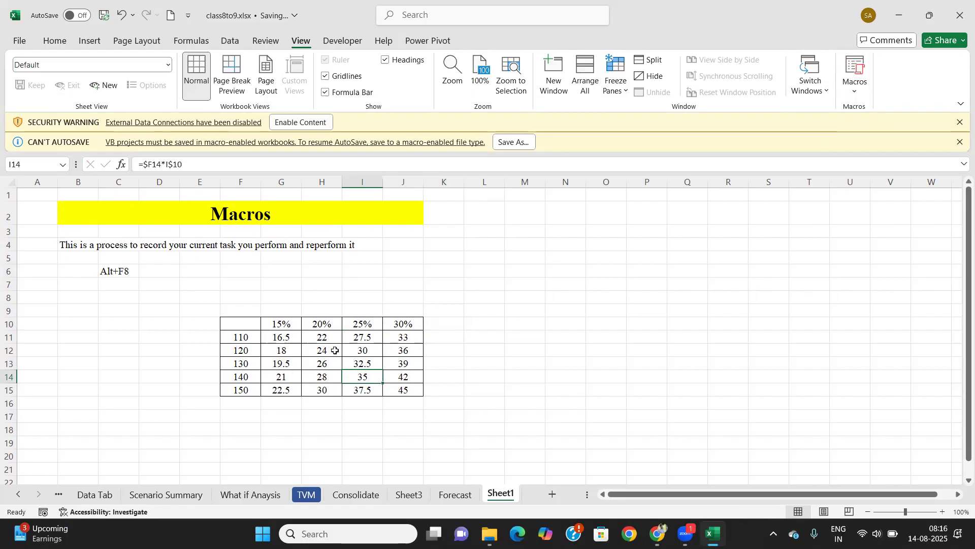
Step: Enter 250 and 300 in F11:F12 and fill the series down to 450 in F15
left_click(231, 337)
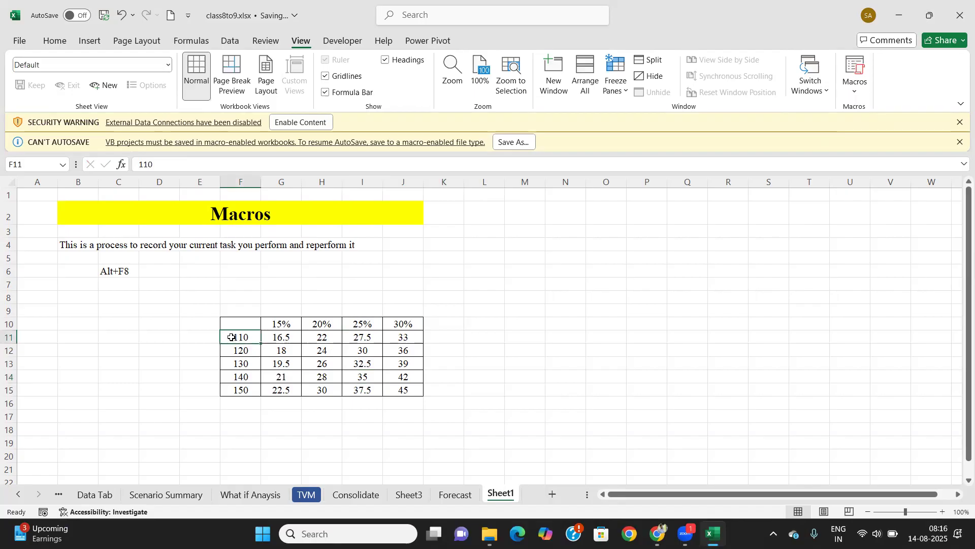
type("250")
key("Return")
type("300")
left_click(231, 337)
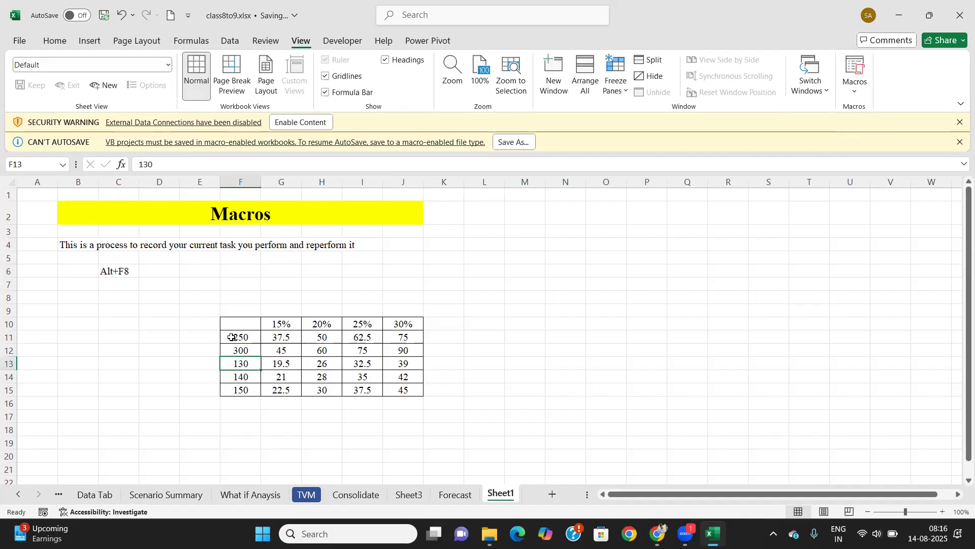
left_click_drag(231, 338, 255, 397)
left_click(240, 324)
Step: Enter 10%, 30% and 40% in G10, I10 and J10, and run Example_Macro with its assigned key combination
left_click_drag(277, 323, 401, 325)
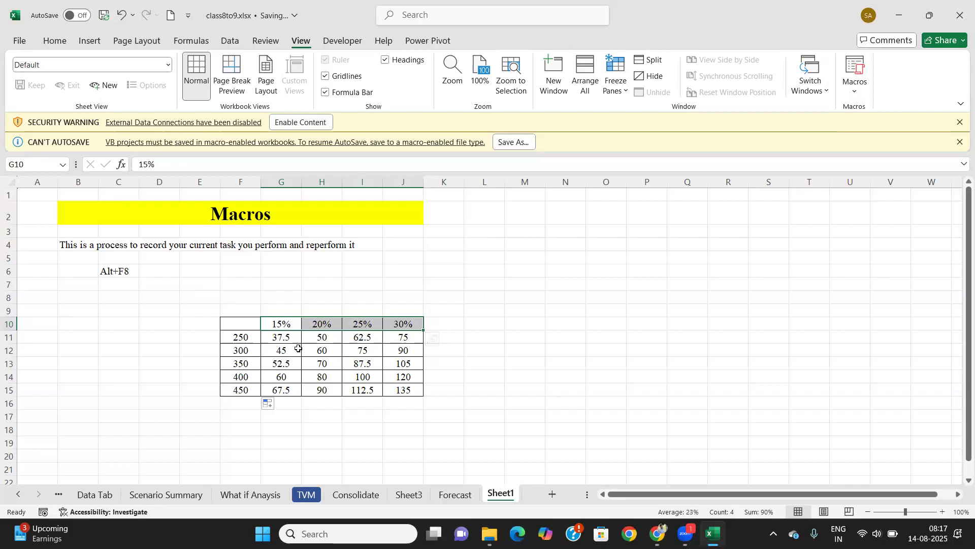
left_click(277, 323)
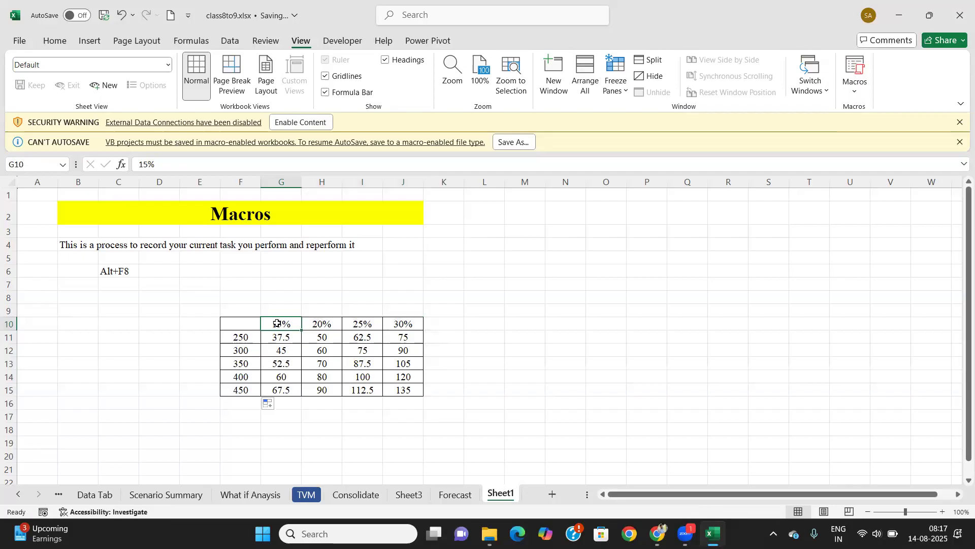
type("10")
key("Tab")
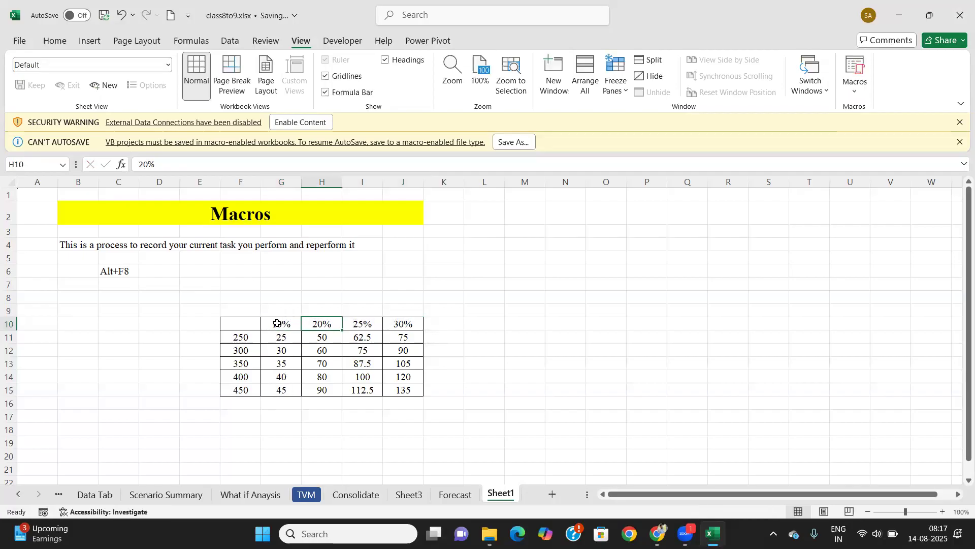
key("Tab")
type("30")
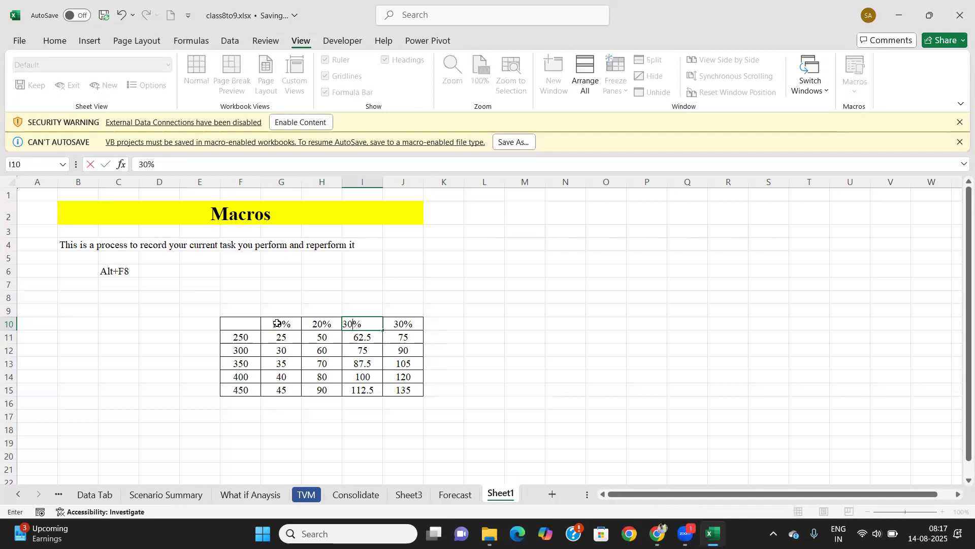
key("Tab")
type("40")
key("Tab")
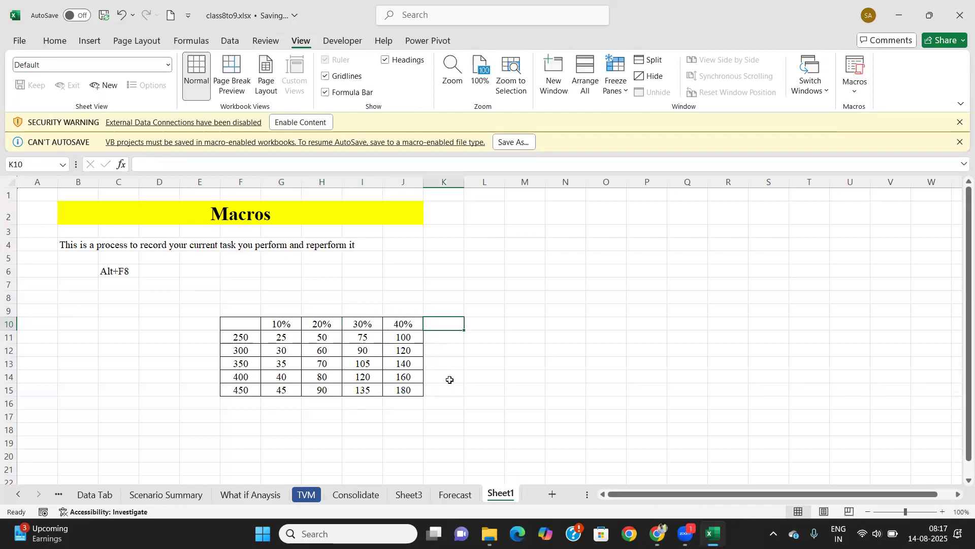
key("ctrl+q")
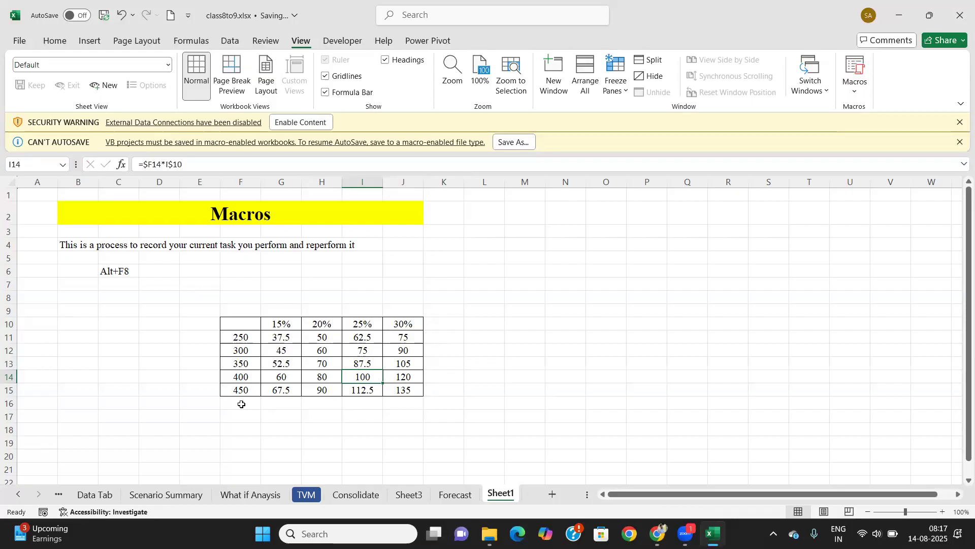
Step: Rename Sheet1 as Macros and select cell L15
double_click(502, 493)
type("Macros")
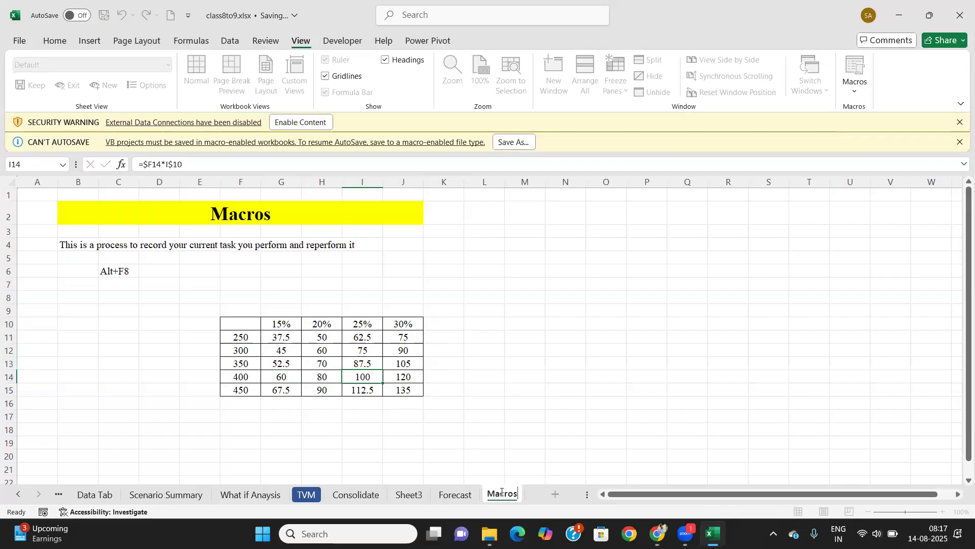
key("Return")
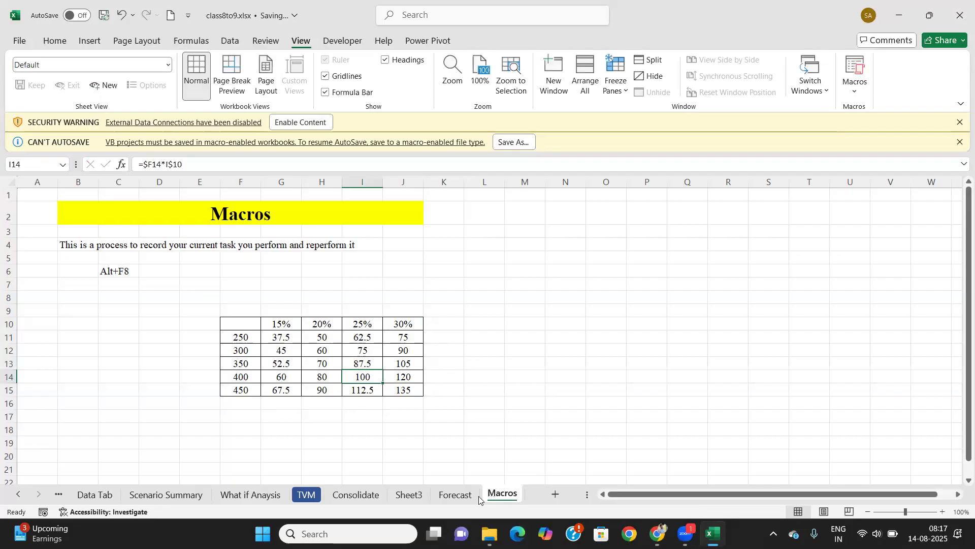
left_click(494, 369)
left_click(483, 388)
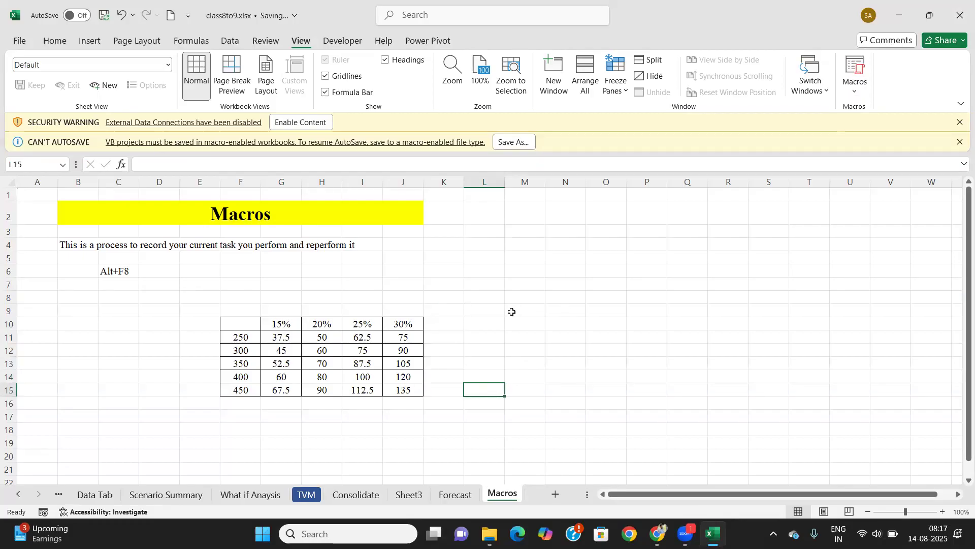
Step: Enter the label Excel File in E22 and its extension .xlsx in G22, below the percentage table
scroll(341, 335, "down", 4)
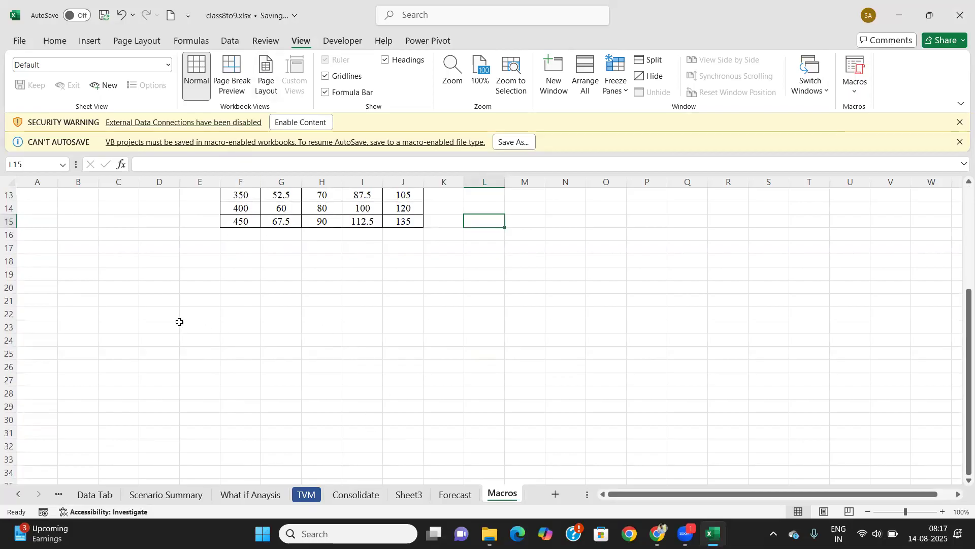
left_click(201, 315)
type("Excel File")
key("Tab")
key("Tab")
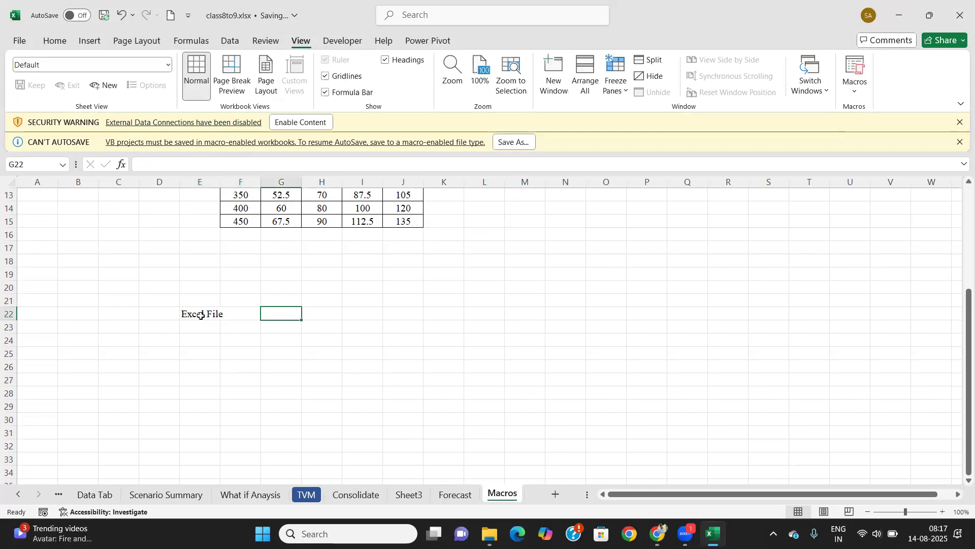
type(".xl")
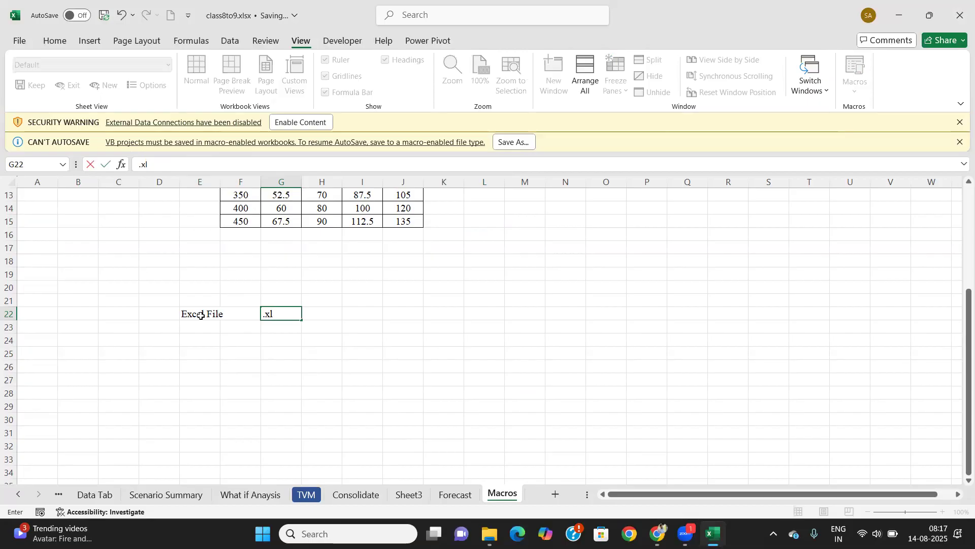
type("sx")
key("Return")
key("Down")
key("Left")
key("Left")
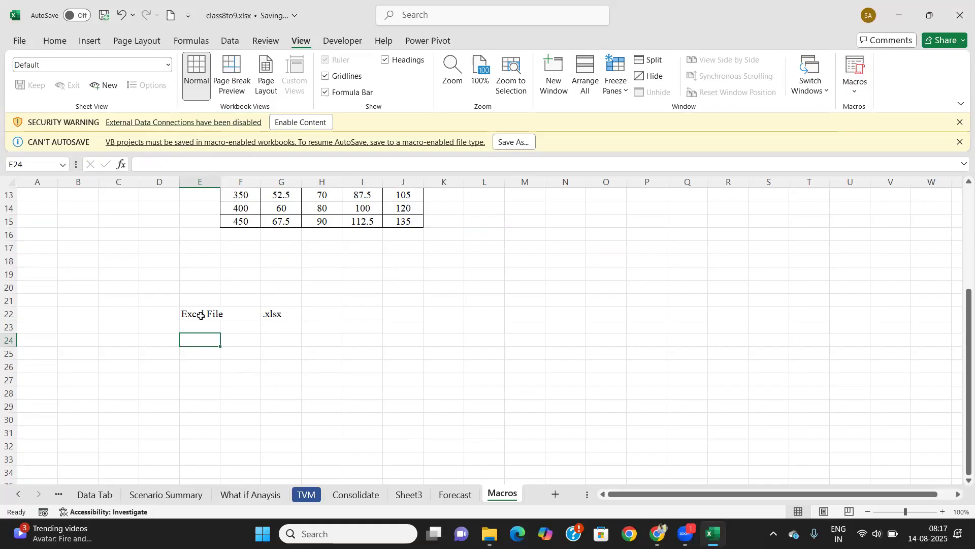
Step: Enter the label Macro Enable excel file in E24 and select H24
type("Am")
key("BackSpace")
key("BackSpace")
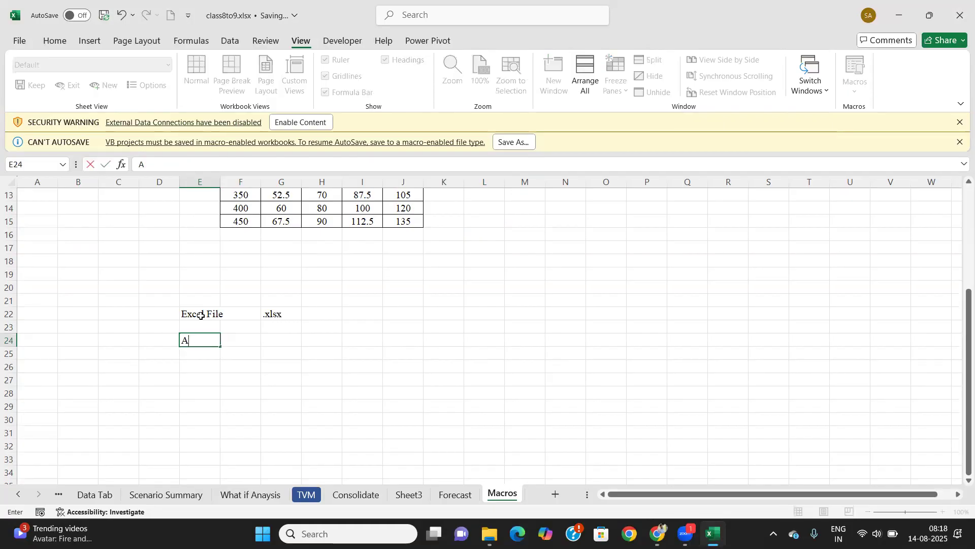
type("Macx")
key("BackSpace")
key("BackSpace")
key("BackSpace")
type("cro Enable excel file")
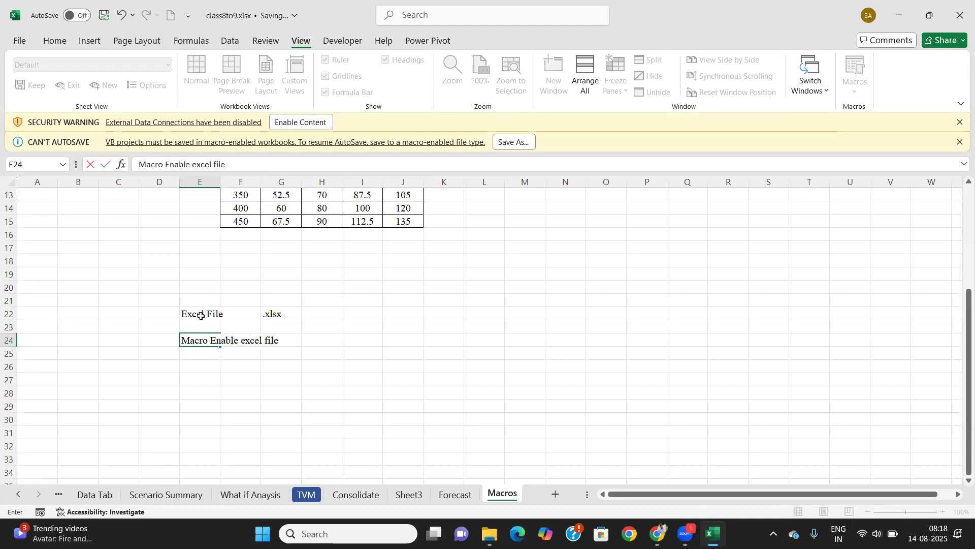
key("Right")
key("Right")
key("Right")
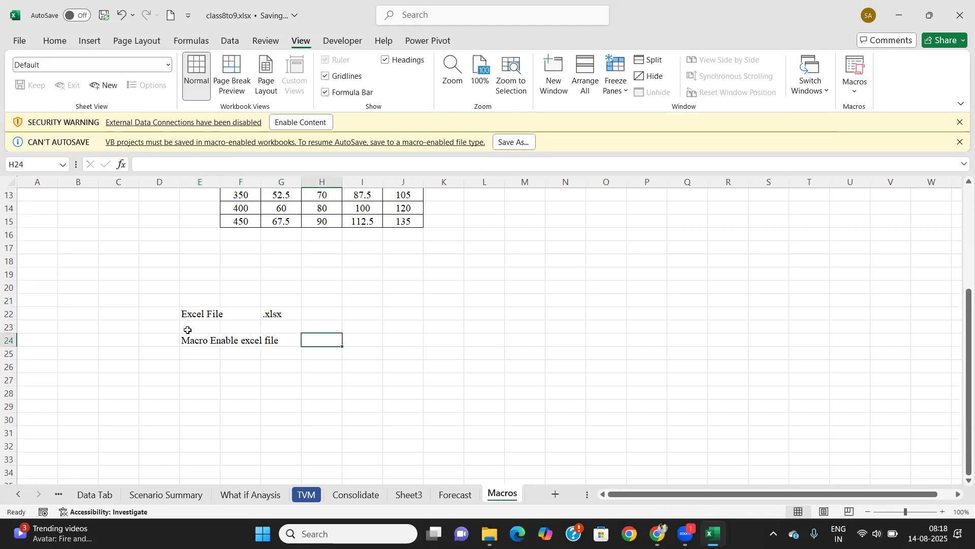
Step: Save the workbook in the Documents folder as class8to9.xlsm, using the Excel Macro-Enabled Workbook file type
left_click(21, 43)
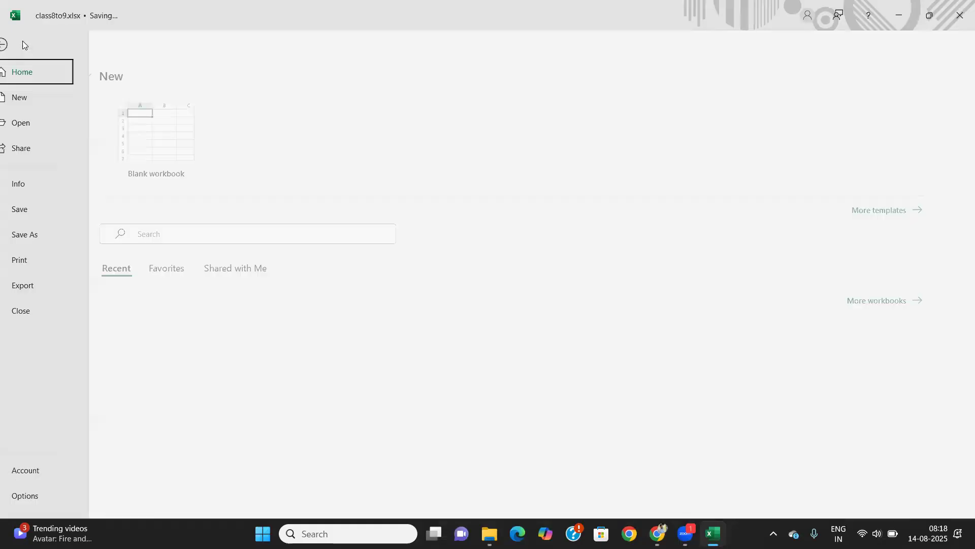
left_click(42, 235)
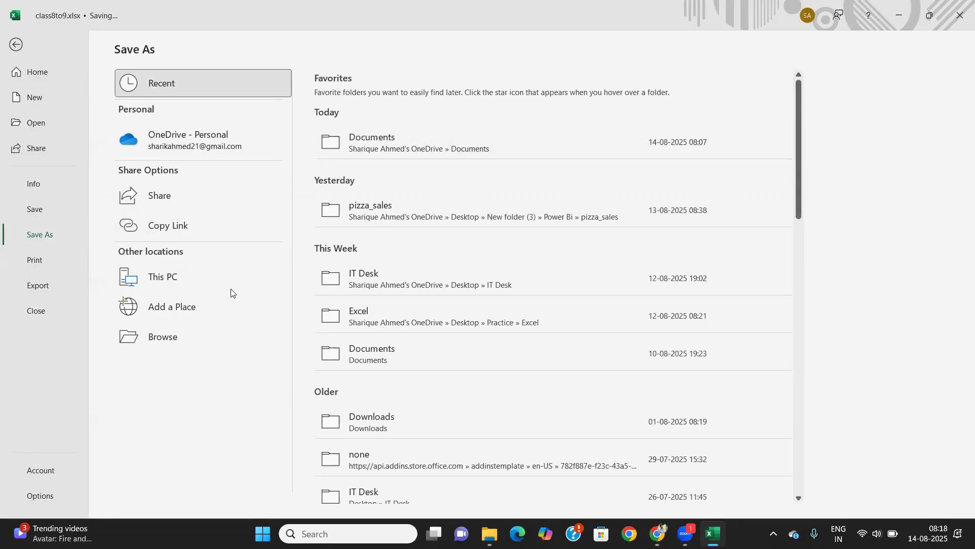
left_click(167, 333)
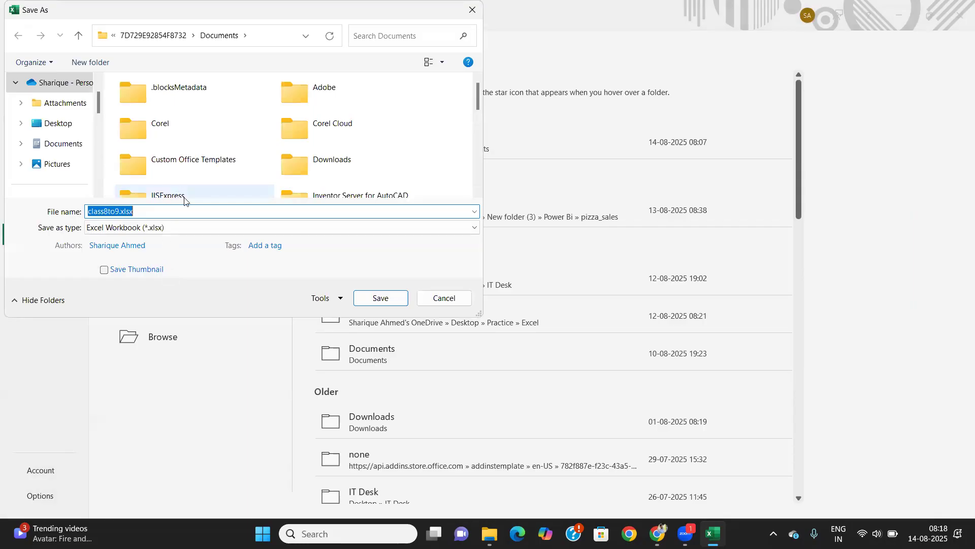
left_click(185, 229)
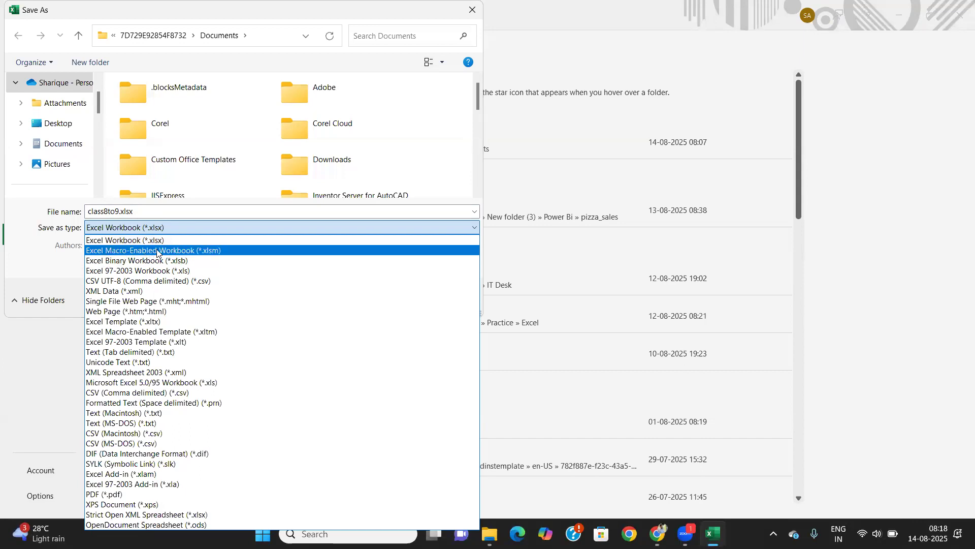
left_click(208, 251)
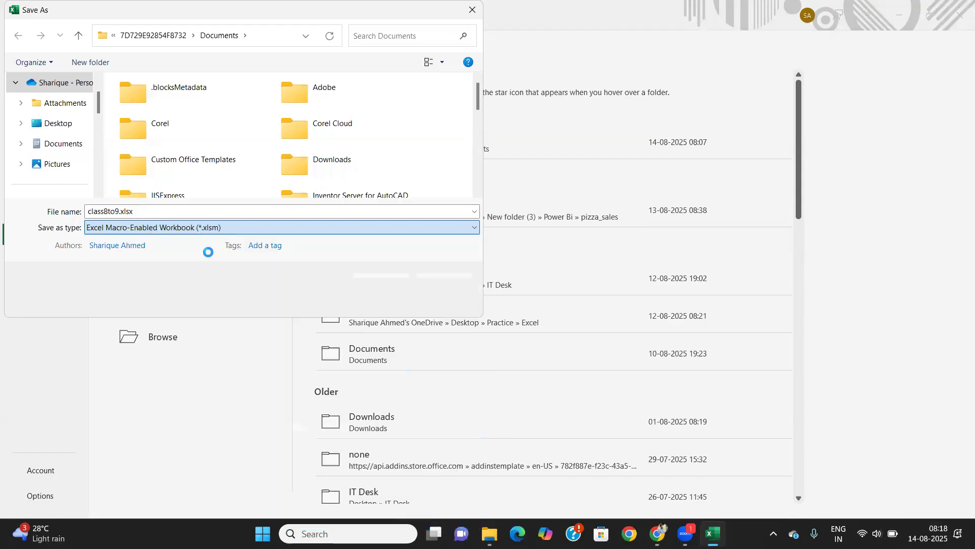
key("Return")
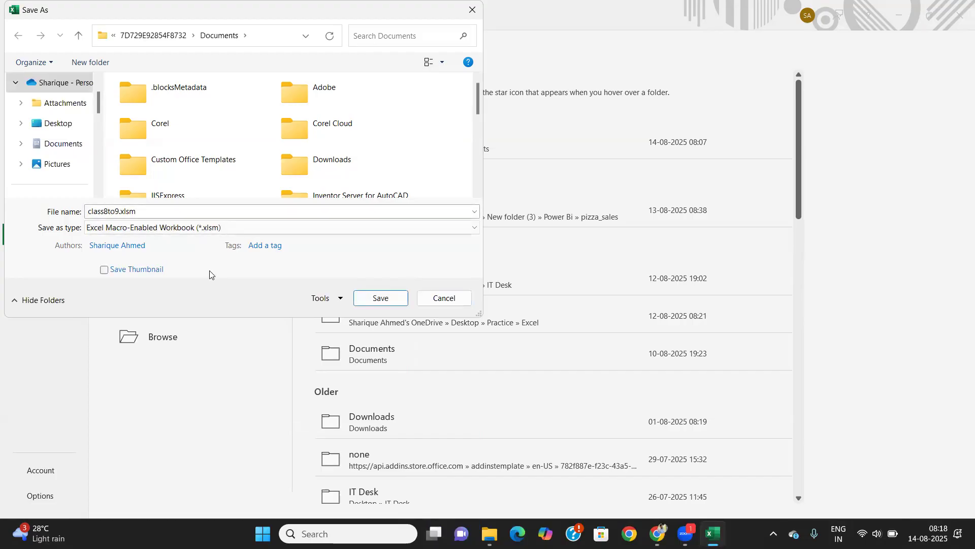
left_click(389, 302)
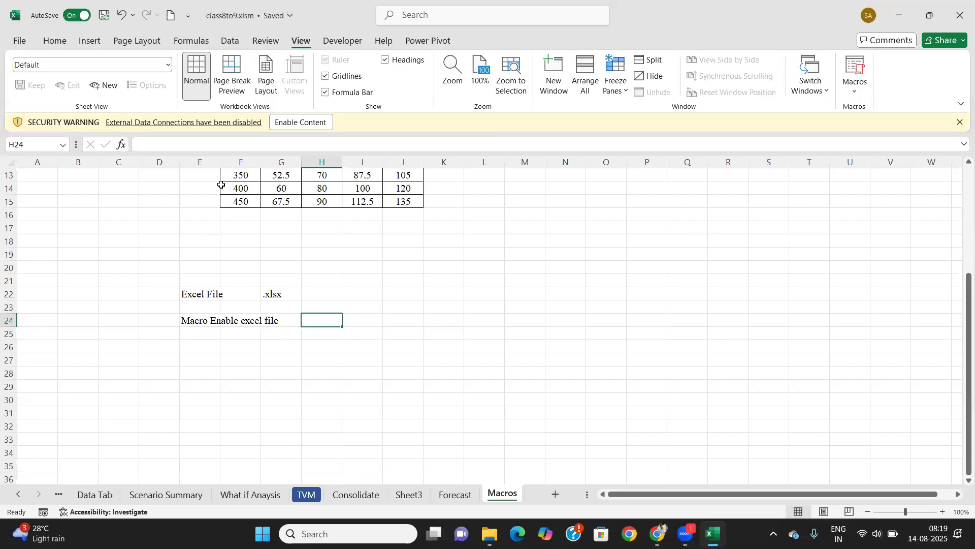
Step: Enter the extension .xlsm in H24 beside the macro-enabled file label
type(".xlsm")
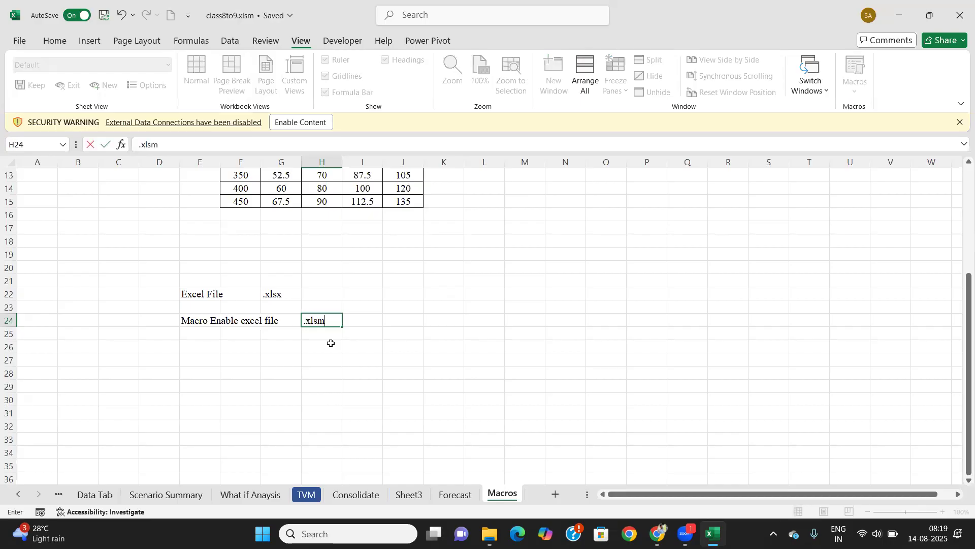
key("Tab")
left_click(316, 375)
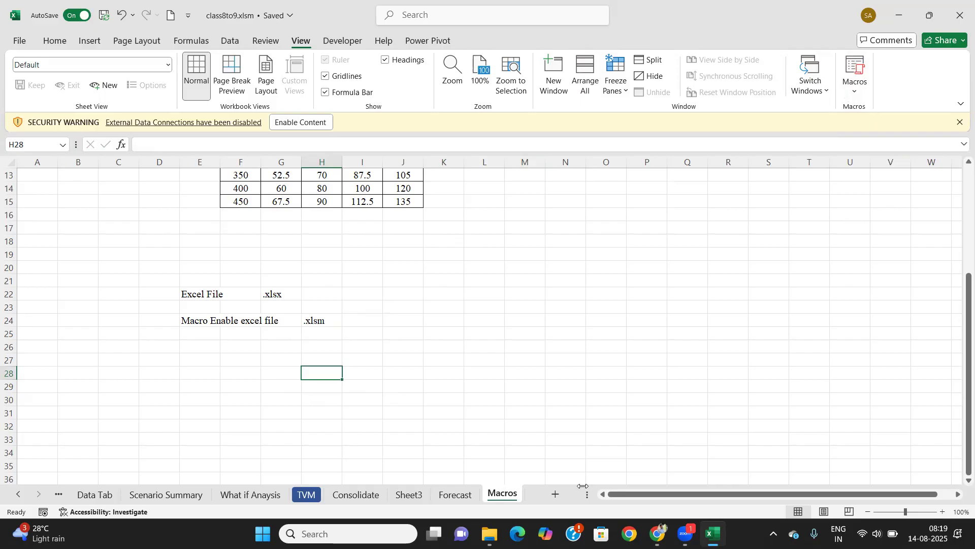
Step: Add a new worksheet and enter the heading Cash Memo in A1
left_click(556, 494)
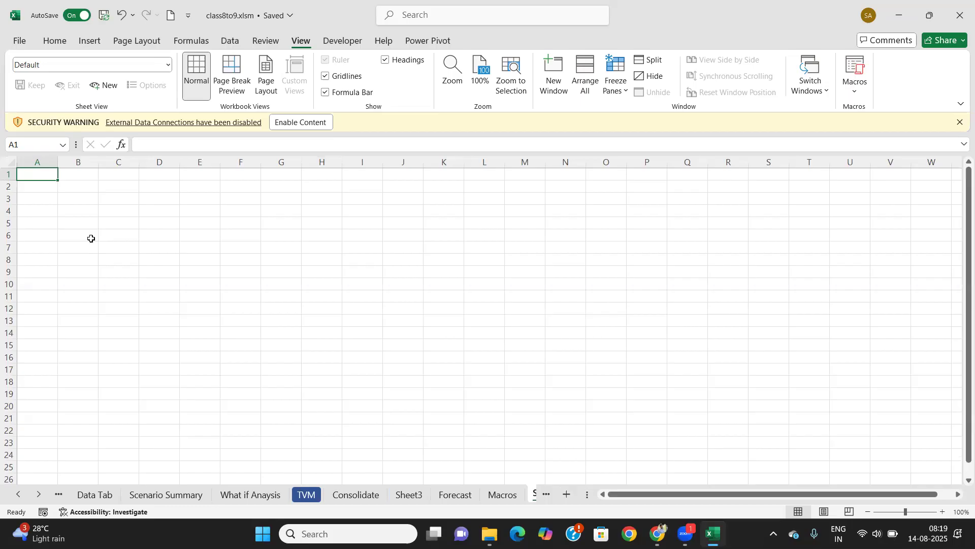
left_click(65, 213)
left_click(47, 187)
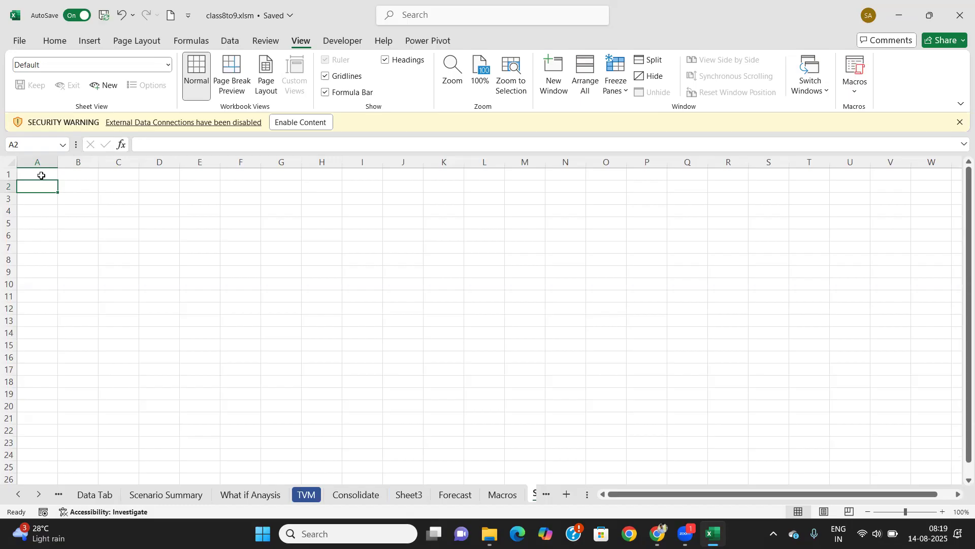
left_click(45, 175)
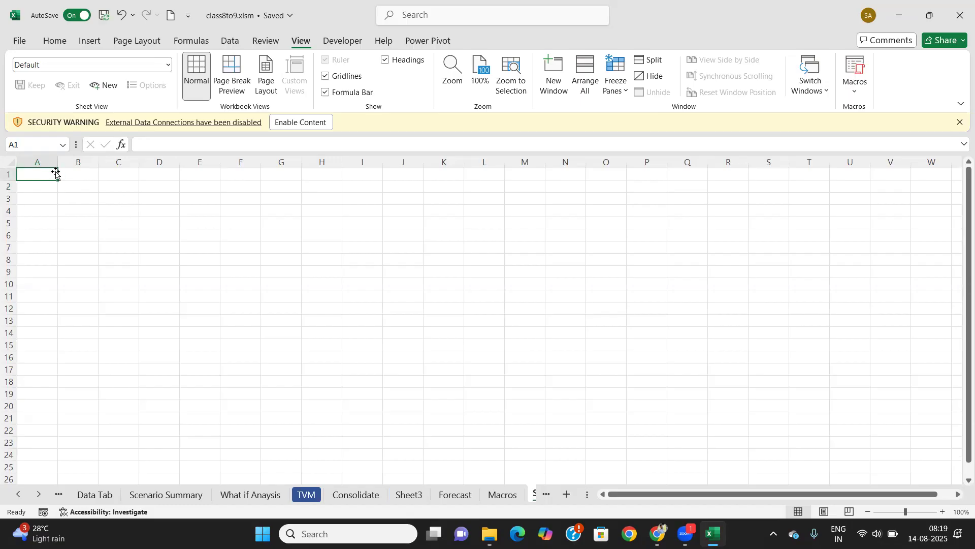
type("CashMe")
key("BackSpace")
key("BackSpace")
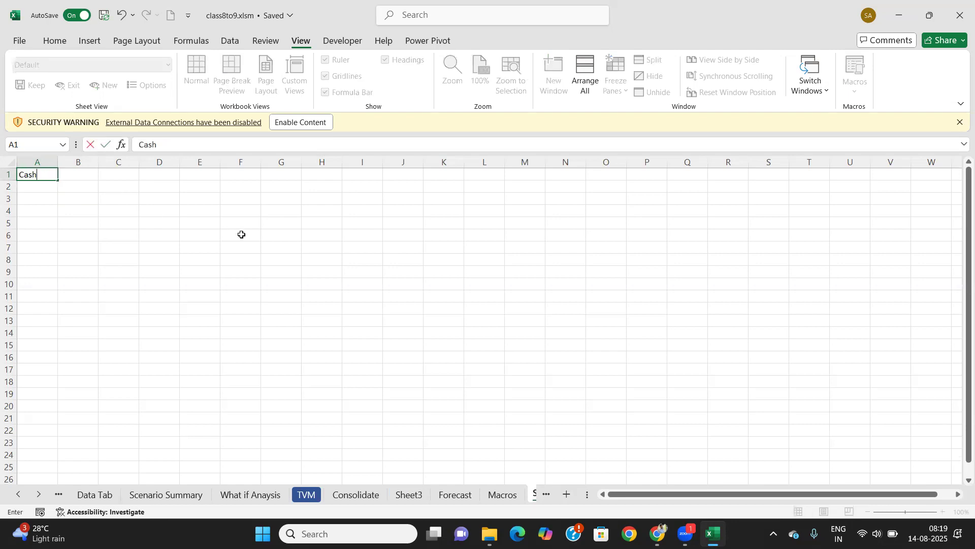
type("M")
key("BackSpace")
type("h Memo")
key("Tab")
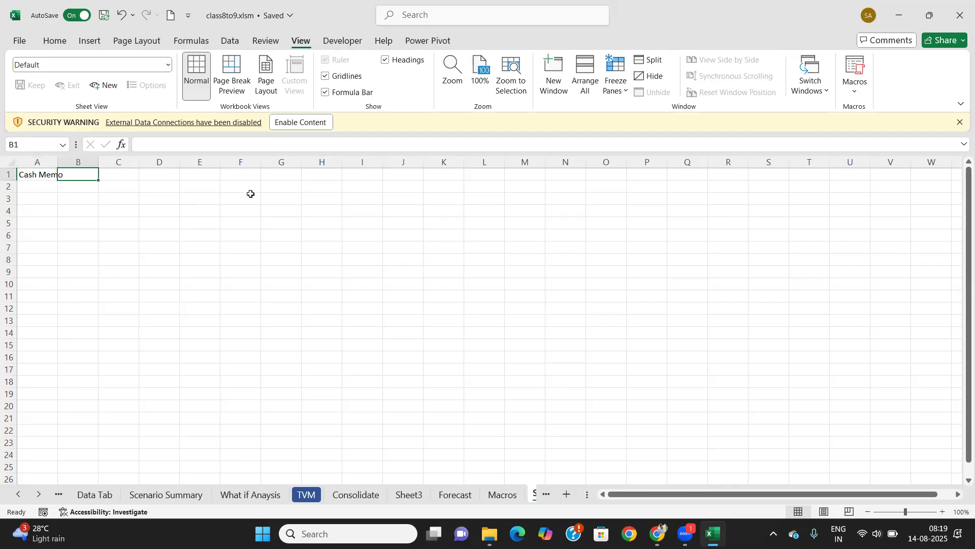
Step: Switch to Page Layout view and back to Normal to show the page breaks, and select the page width A1:J1
left_click(824, 511)
left_click(799, 512)
left_click_drag(24, 172, 409, 406)
left_click(375, 319)
left_click_drag(23, 174, 409, 177)
Step: Set the font of the whole new sheet to Times New Roman, size 12
left_click(35, 201)
key("ctrl+a")
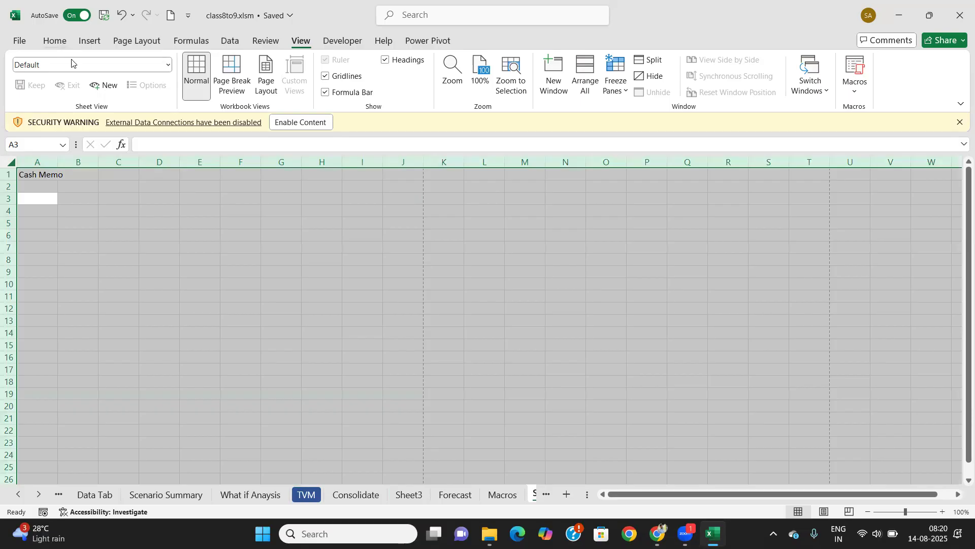
left_click(55, 41)
left_click(107, 64)
type("Times New Roman")
key("Tab")
type("12")
key("Tab")
left_click(118, 228)
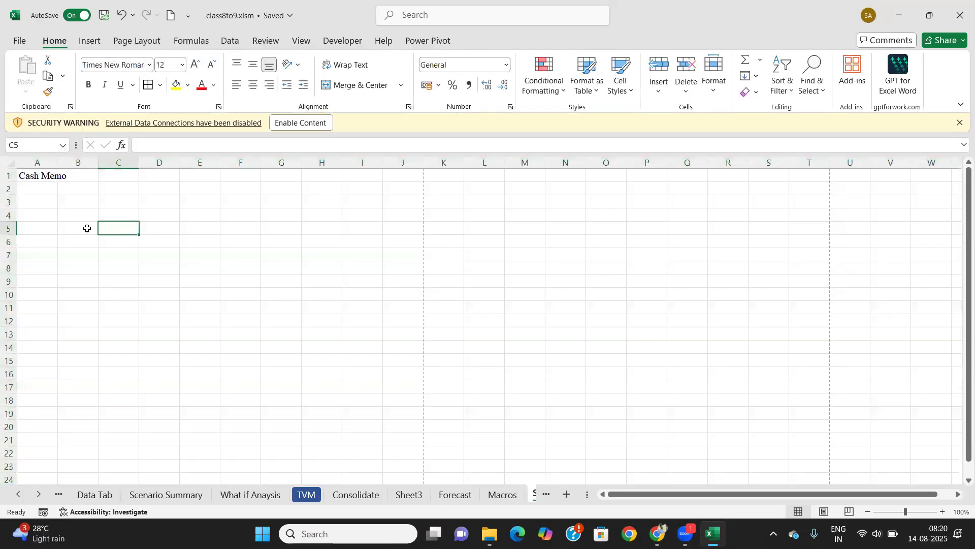
Step: Merge and center the Cash Memo heading across A1:J1 and fill it with light orange
left_click_drag(28, 175, 401, 175)
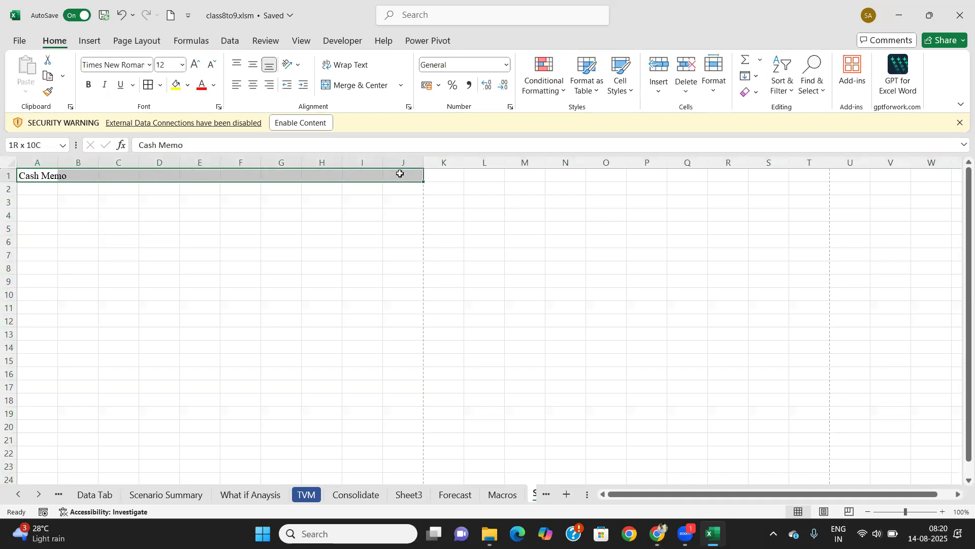
left_click(338, 85)
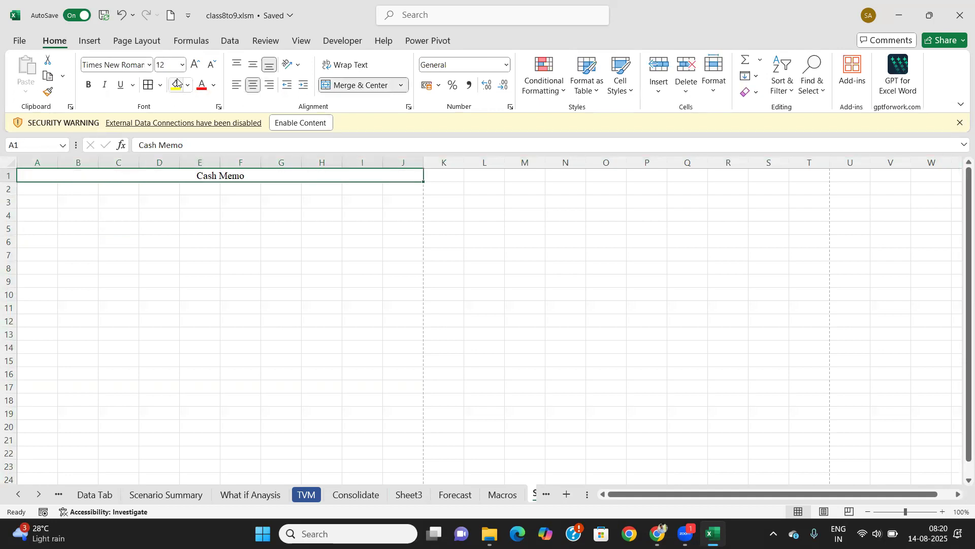
left_click(187, 85)
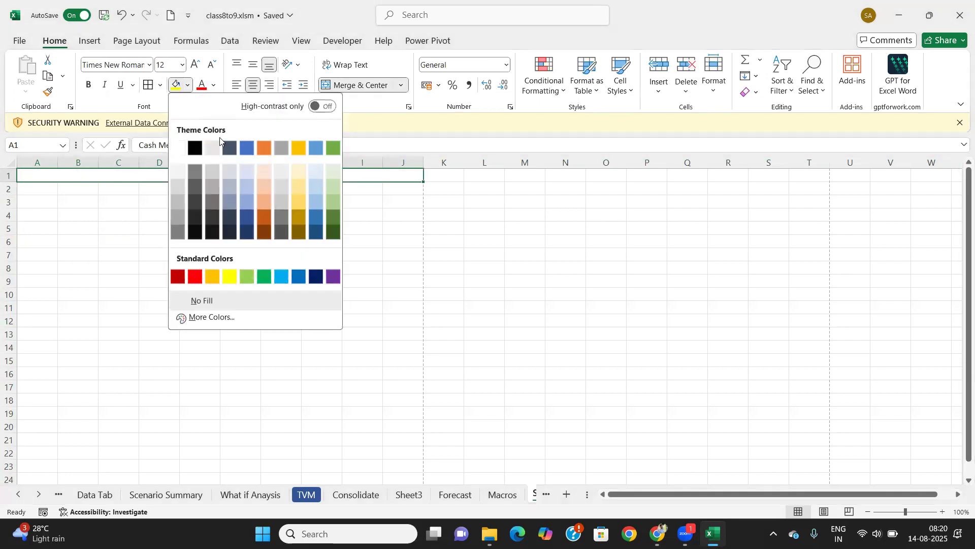
left_click(264, 202)
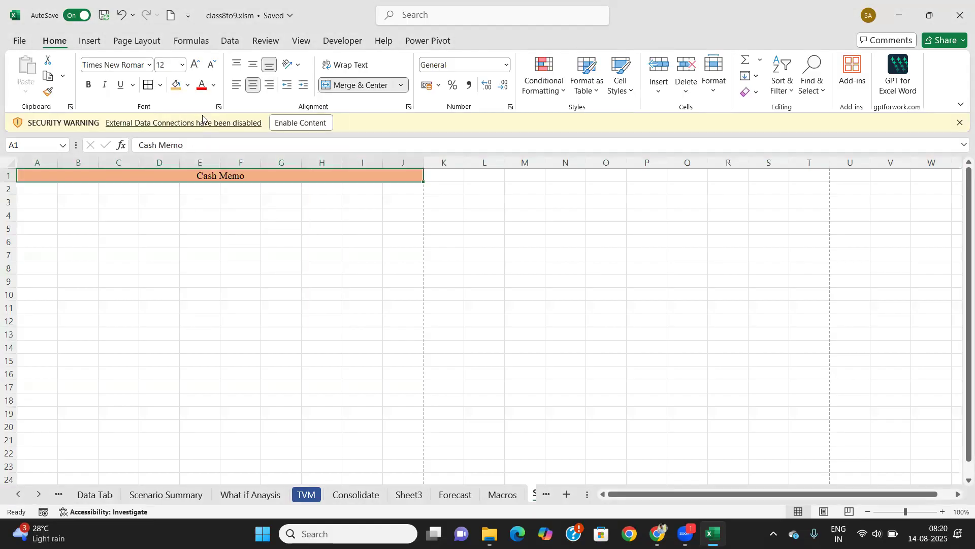
Step: Make the Cash Memo heading bold and set its font size to 16
left_click(95, 86)
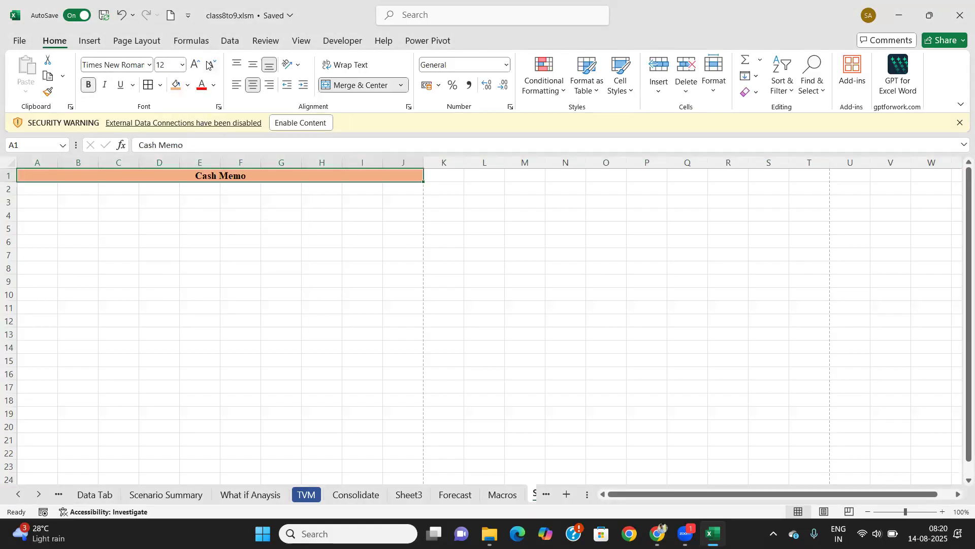
left_click(183, 64)
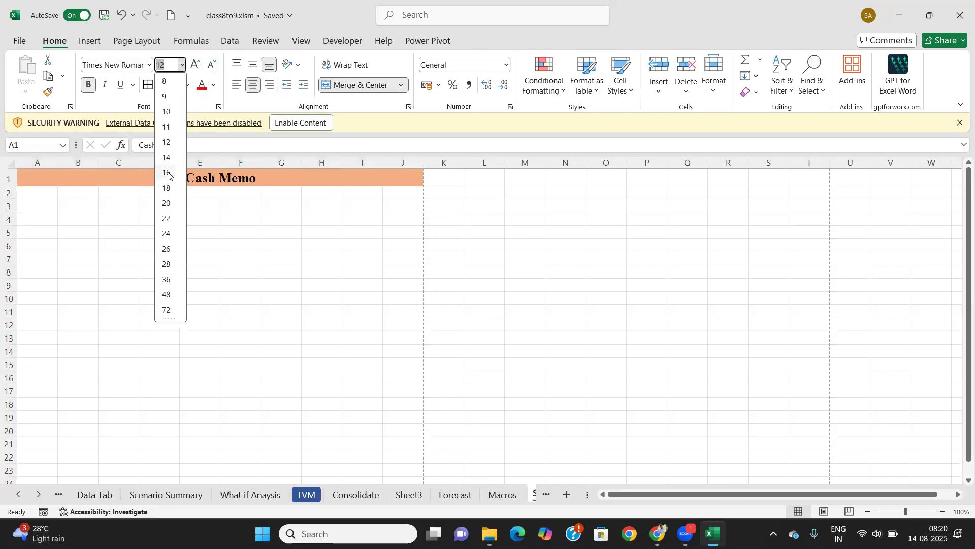
left_click(166, 173)
Step: Enter ABC Company in A2 and merge and center it across A2:J2
left_click(37, 192)
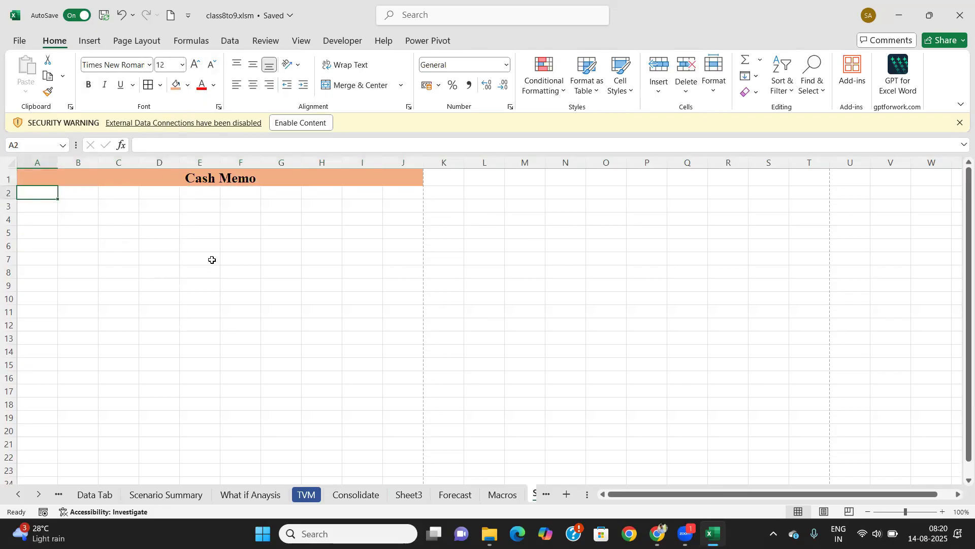
type("ABC Company")
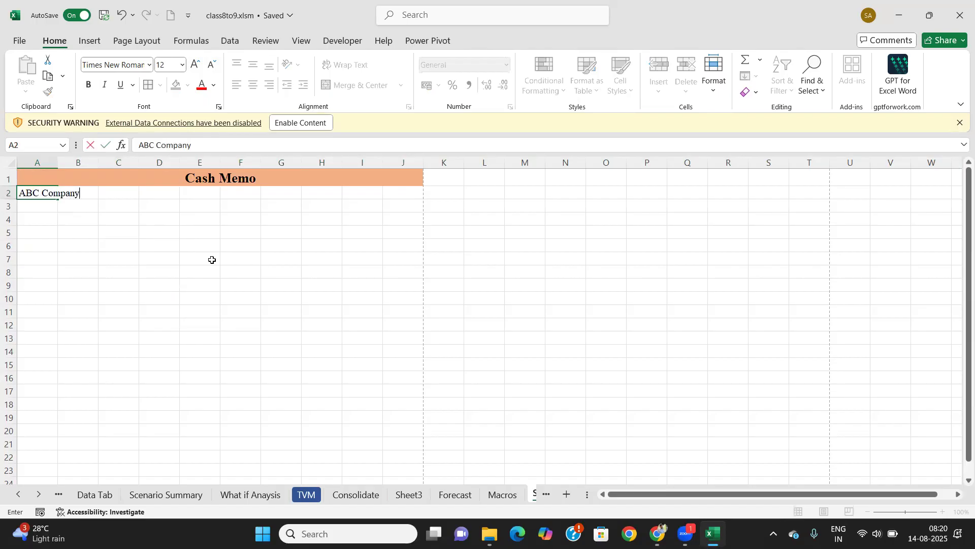
key("ctrl+Return")
left_click_drag(32, 193, 395, 198)
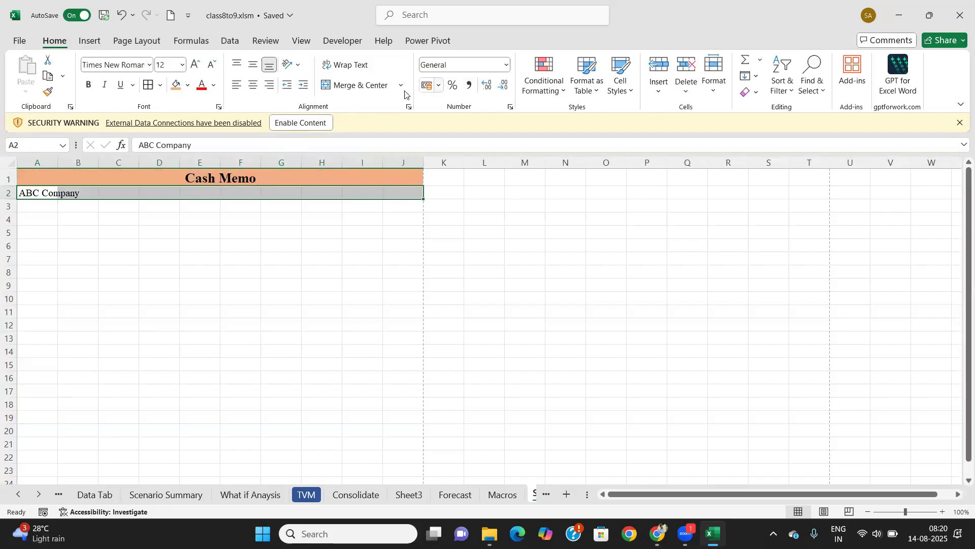
left_click(339, 84)
Step: Fill the ABC Company row with light blue and make its text bold at size 18
left_click(187, 87)
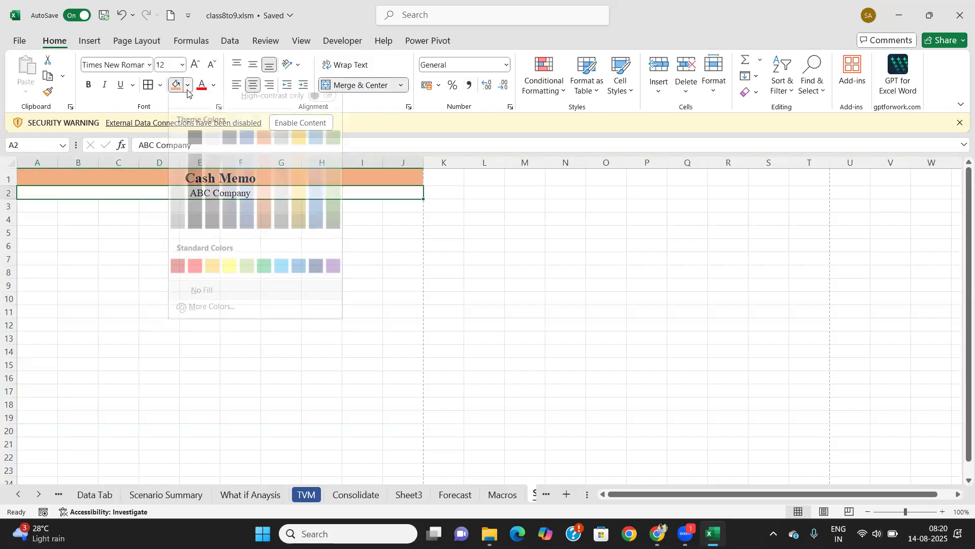
left_click(246, 194)
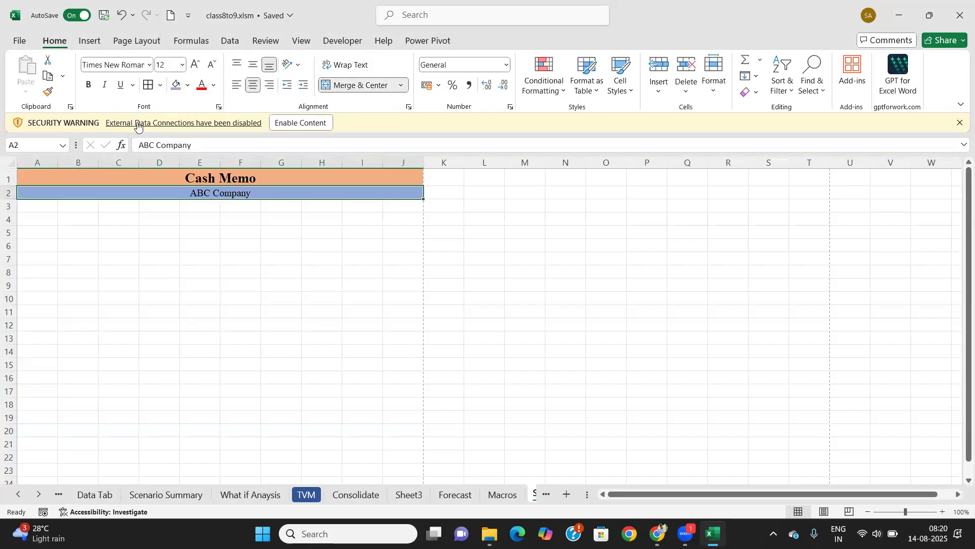
left_click(88, 85)
left_click(183, 65)
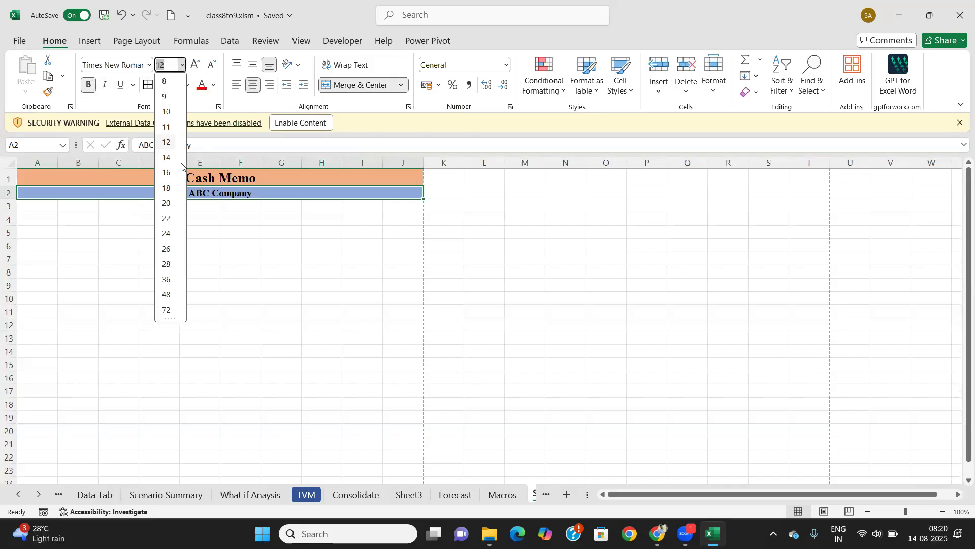
left_click(163, 185)
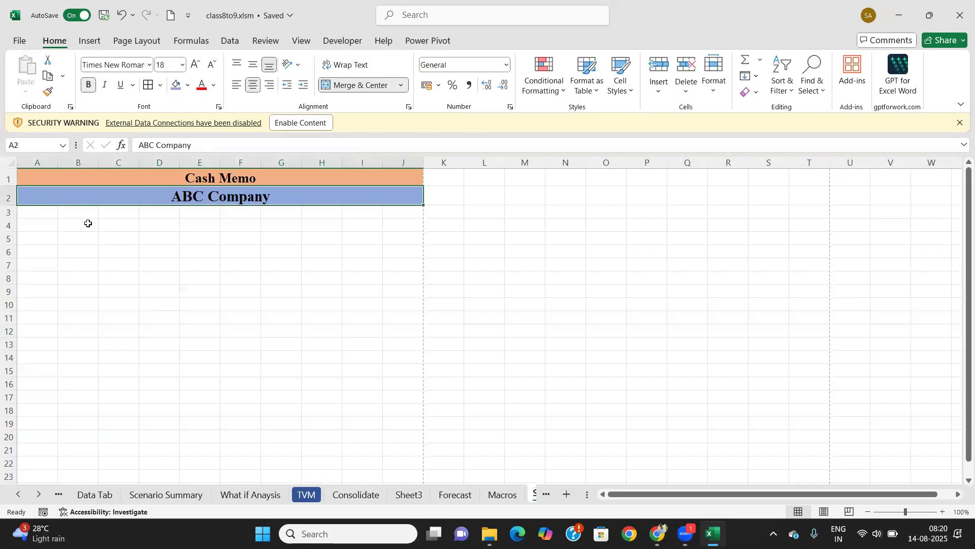
Step: Enter the address line Jaipur,Rajasthan, India in A3 and merge and center it across A3:J3
left_click(37, 215)
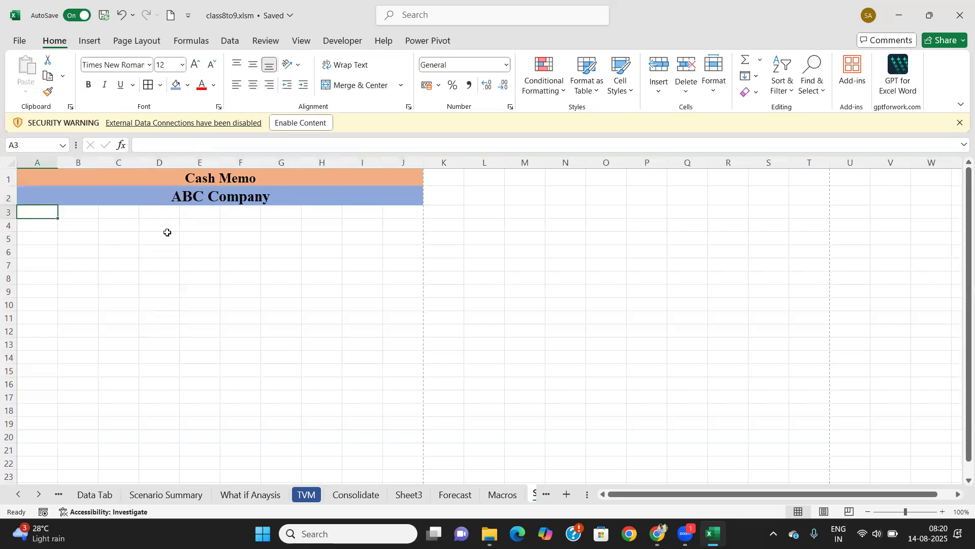
type("Jaipur,Rajasrha")
key("BackSpace")
key("BackSpace")
key("BackSpace")
type("than")
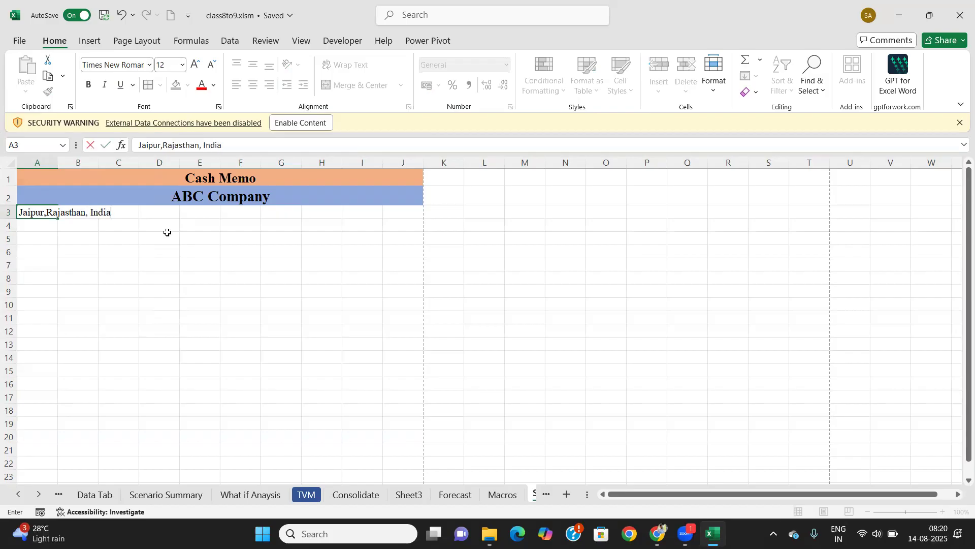
type(", India")
left_click(105, 307)
left_click_drag(22, 212, 412, 211)
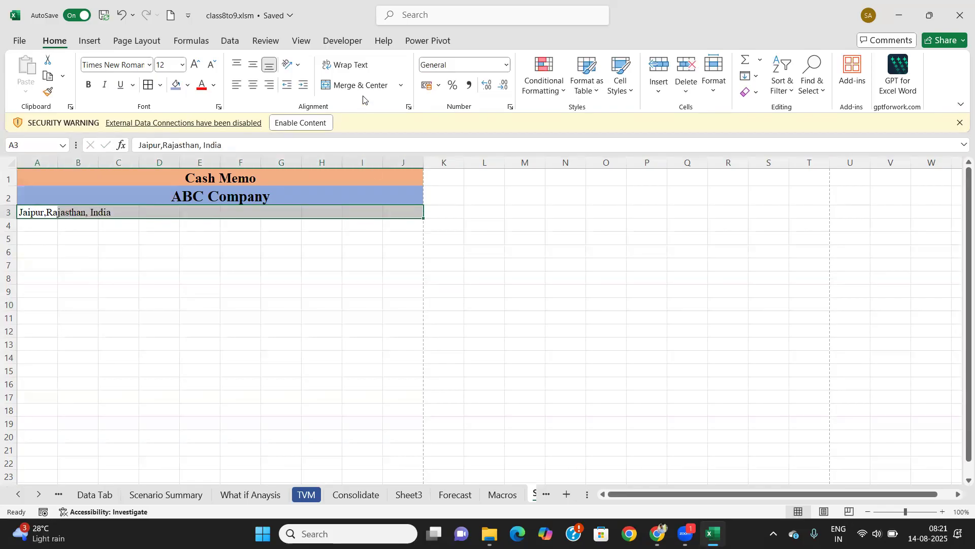
left_click(360, 85)
Step: Fill the address row with dark blue and make its text bold at size 14
left_click(188, 84)
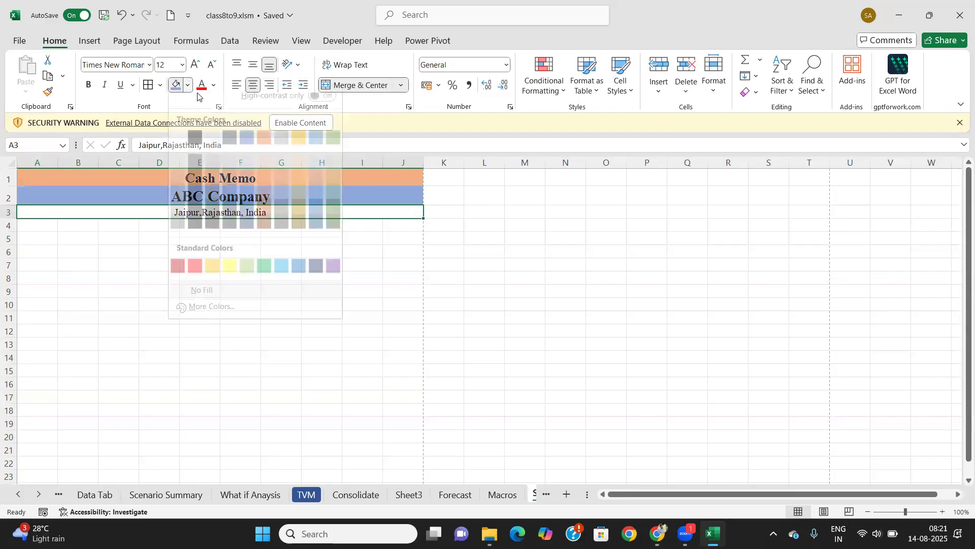
left_click(250, 220)
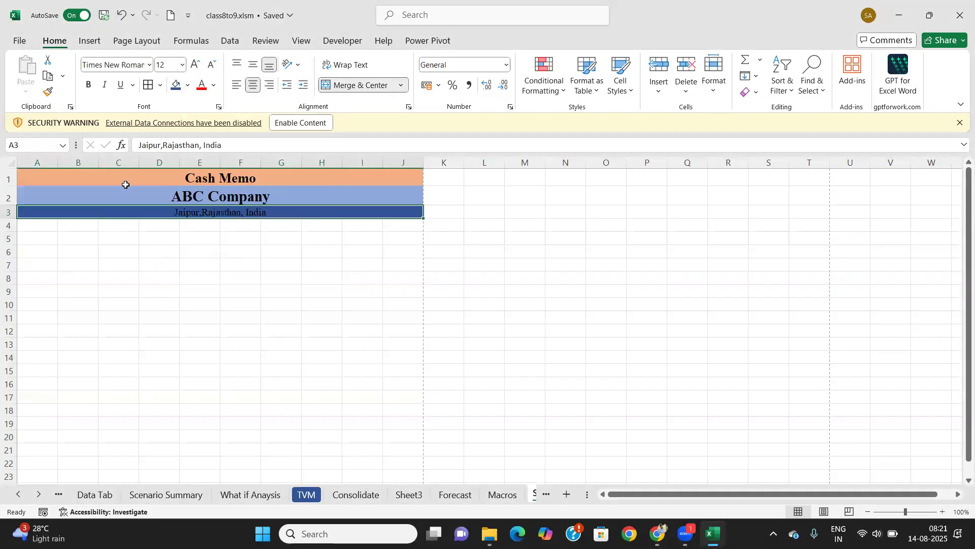
left_click(89, 85)
left_click(182, 65)
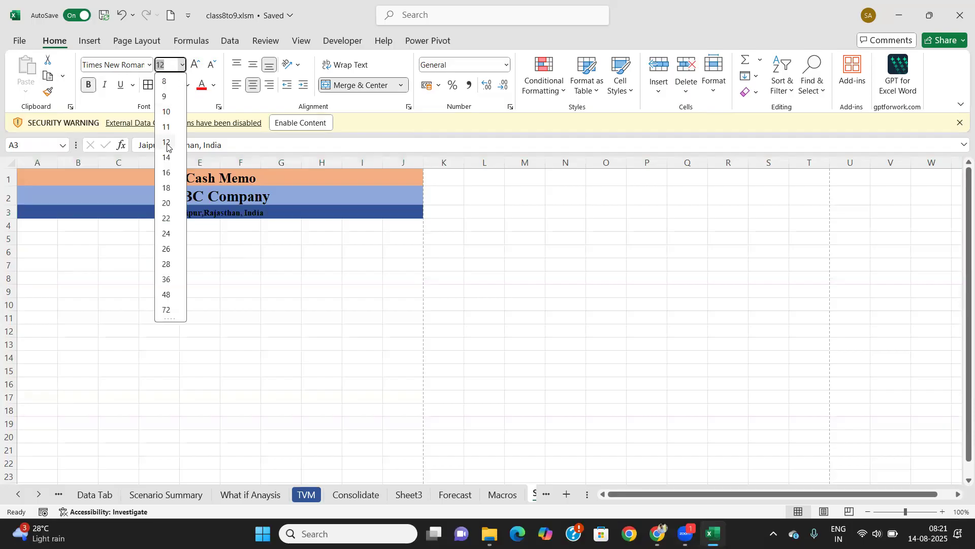
left_click(168, 160)
left_click(187, 266)
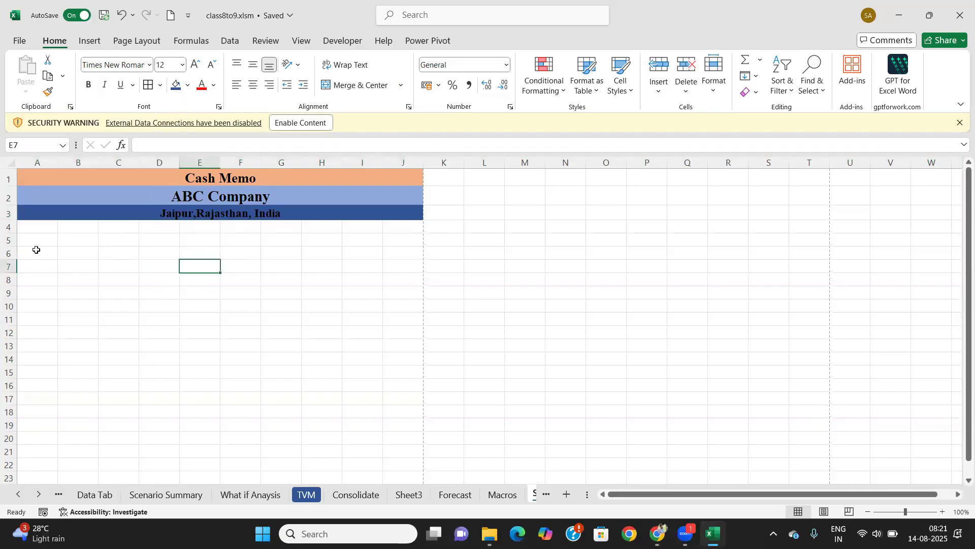
left_click(249, 254)
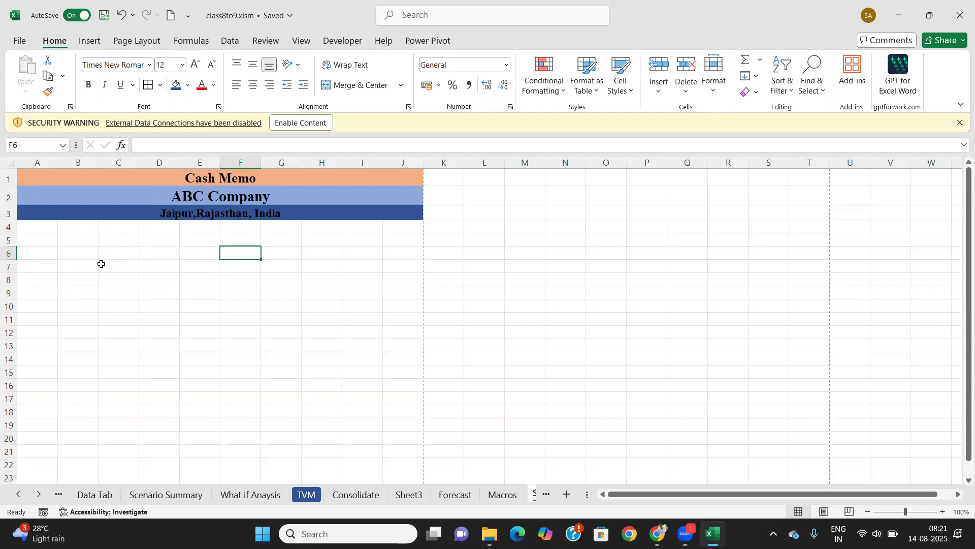
Step: Enter the label Recipt No.: in A5 and make column A slightly narrower
left_click(46, 238)
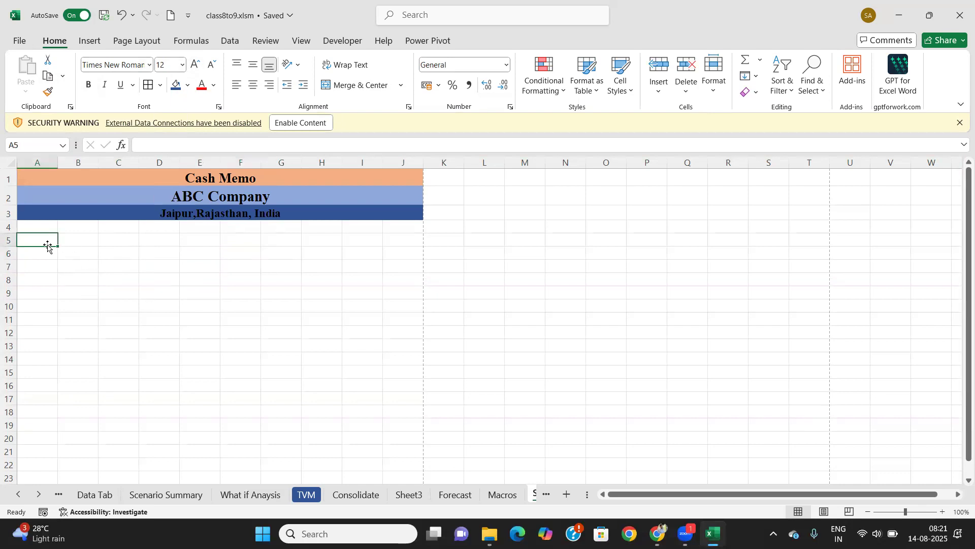
type("Re")
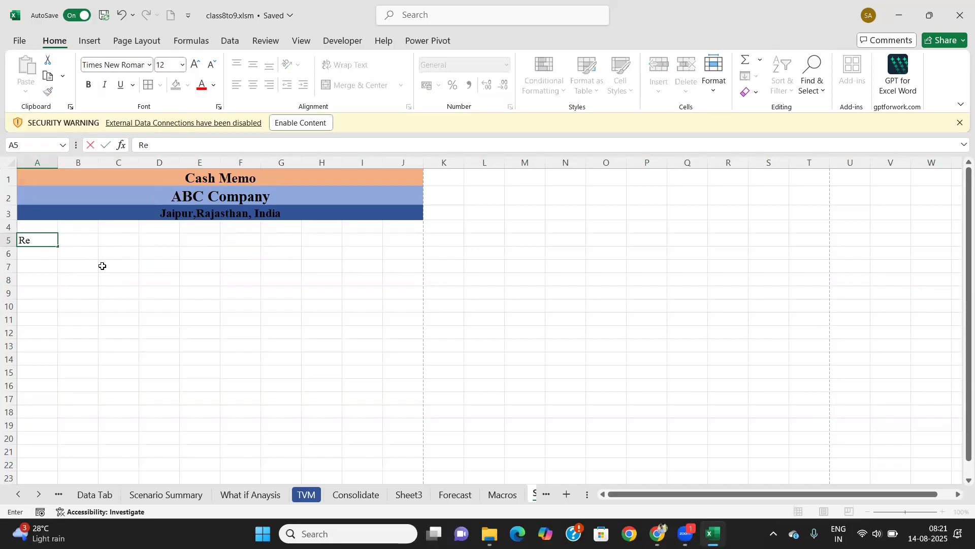
type("cipt N")
type("o;")
key("Tab")
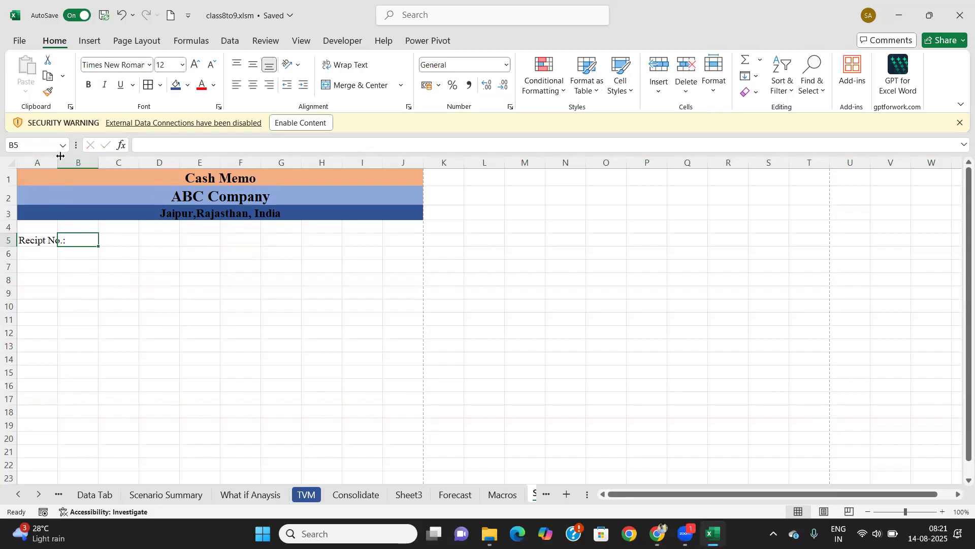
left_click_drag(57, 160, 51, 160)
Step: Merge cells A5:B5 without centering the Recipt No.: label
left_click_drag(28, 239, 77, 239)
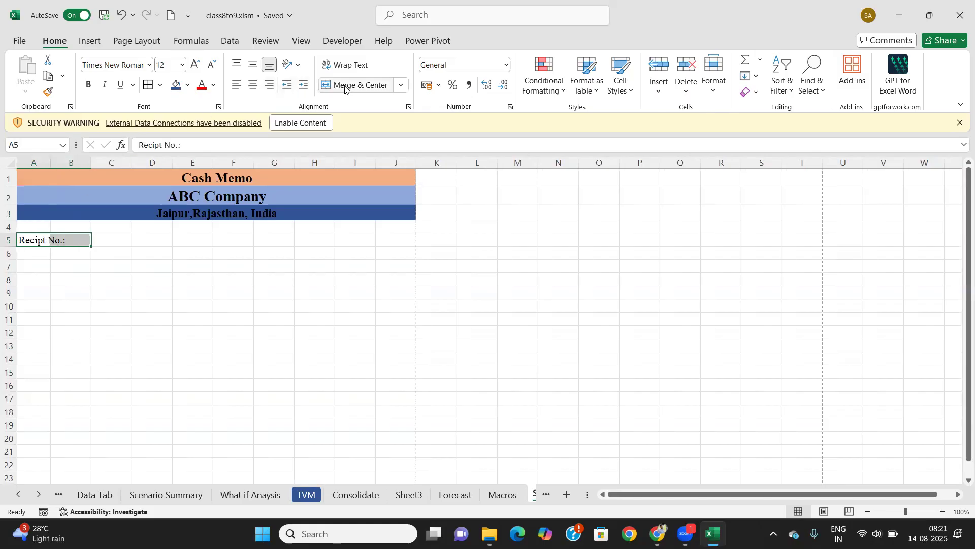
left_click(402, 86)
left_click(368, 118)
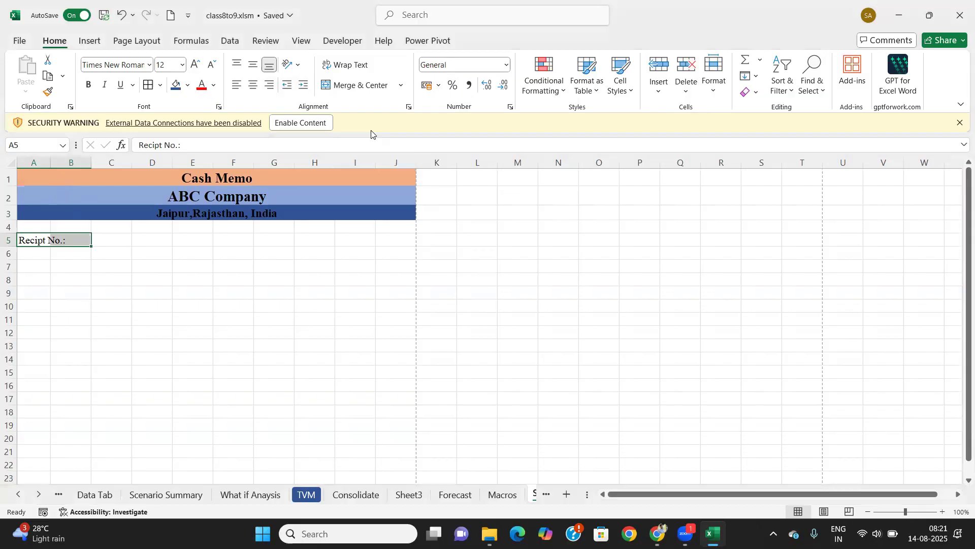
Step: Merge and center C5:J5 beside the Recipt No.: label and give it a bottom border as a fill-in line
left_click(131, 241)
left_click_drag(131, 241, 377, 239)
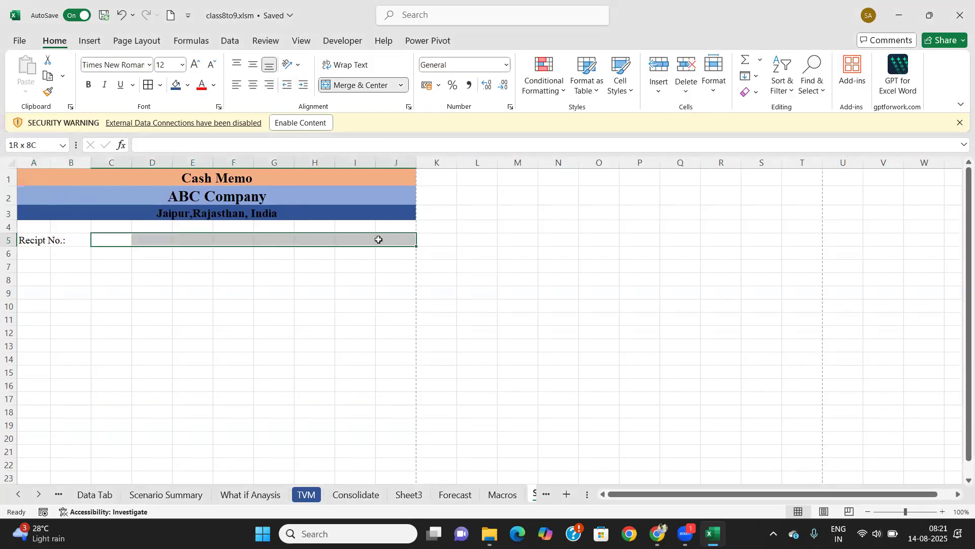
left_click(341, 84)
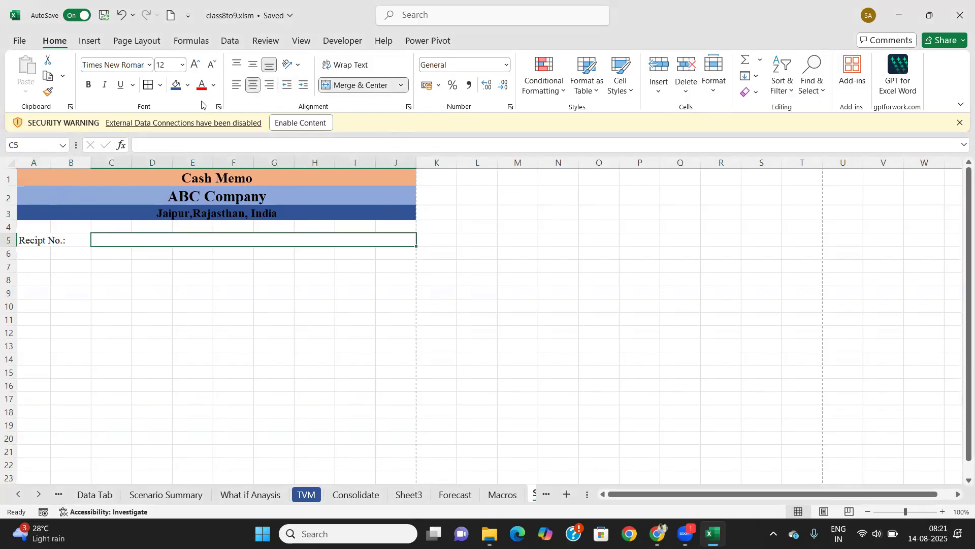
left_click(161, 85)
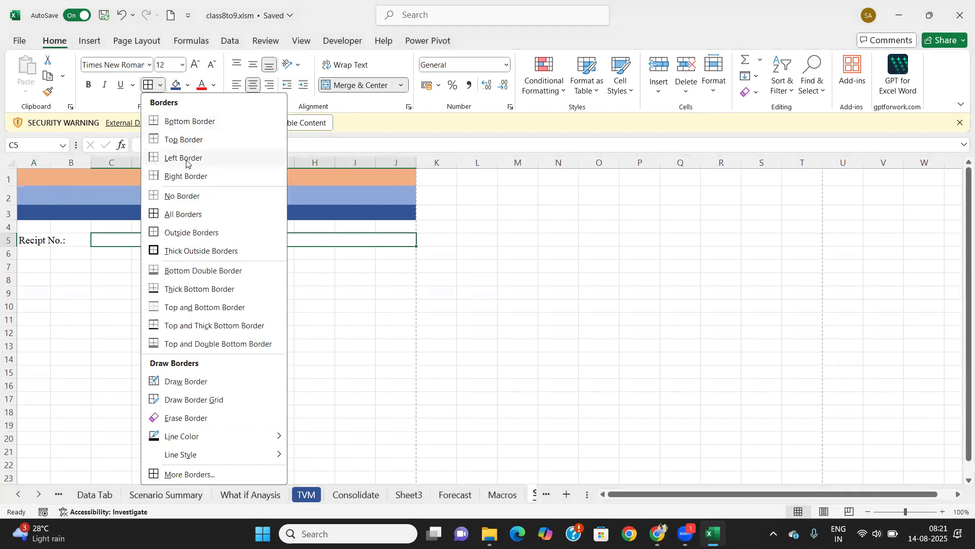
left_click(189, 121)
left_click(192, 124)
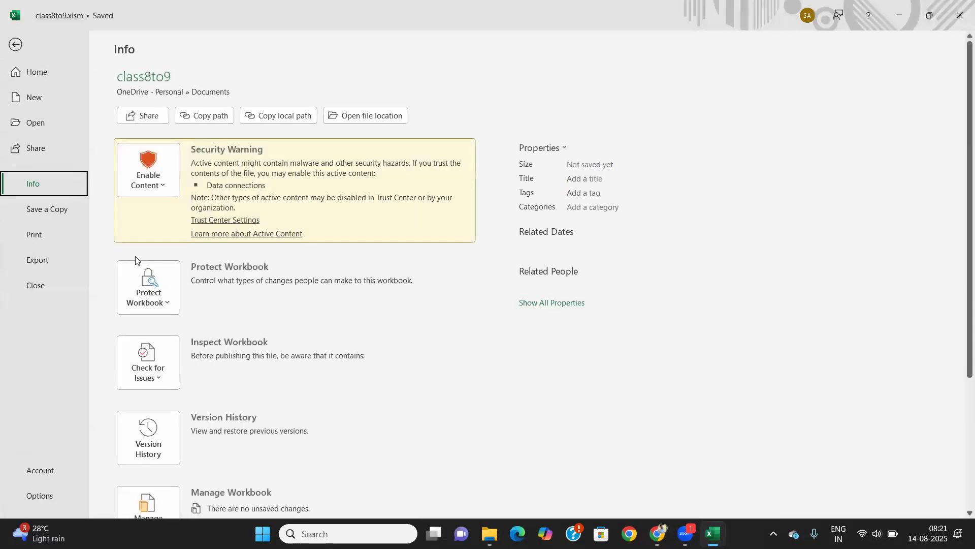
left_click(15, 45)
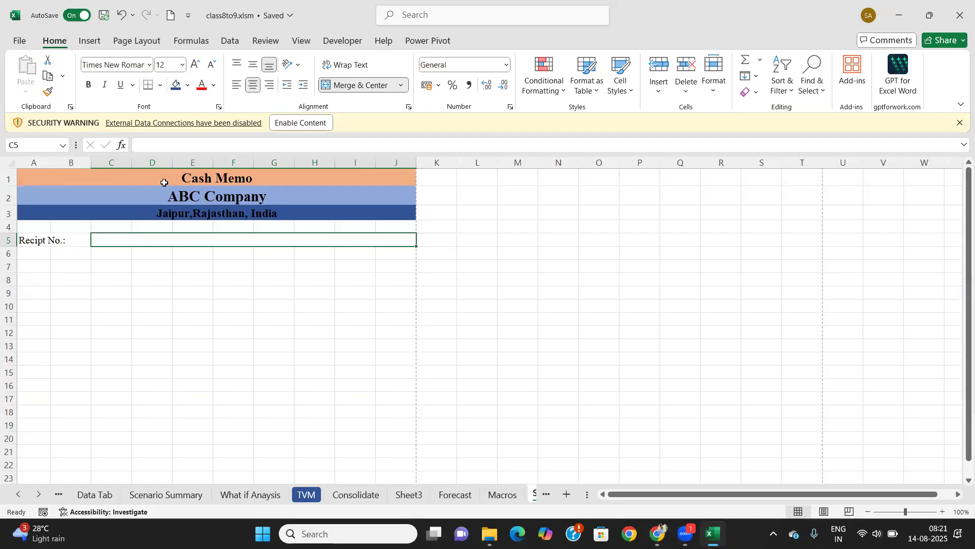
left_click(175, 293)
left_click(138, 239)
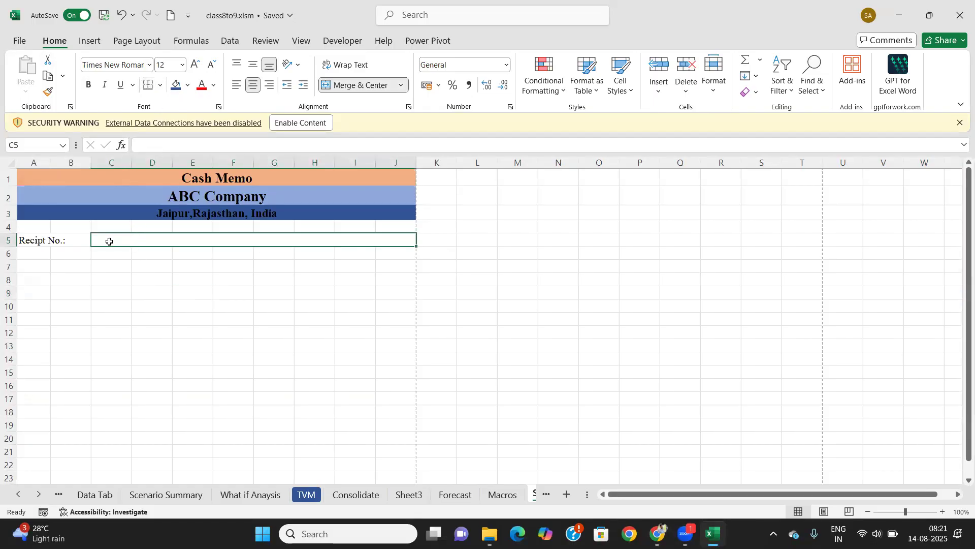
left_click(78, 240)
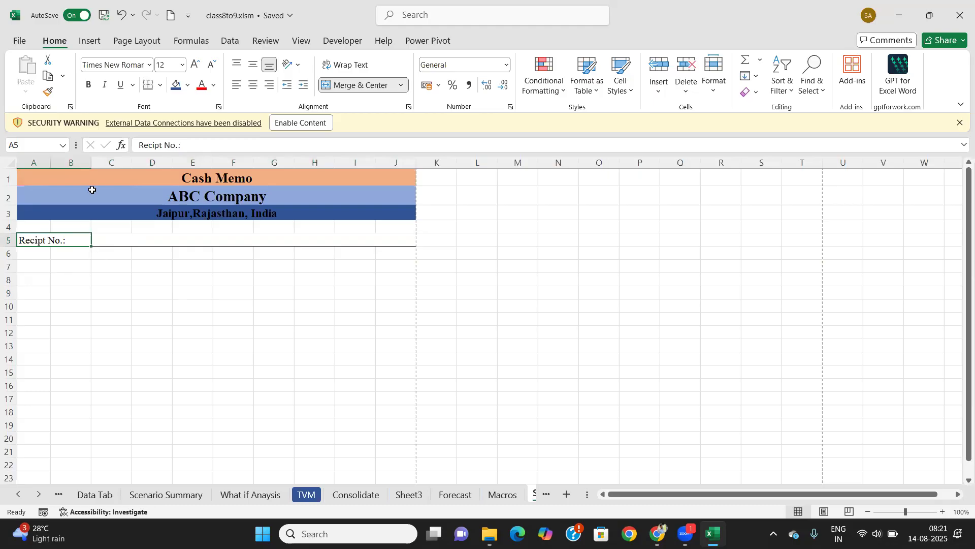
Step: Enter the label Name of customers in A7
left_click(40, 265)
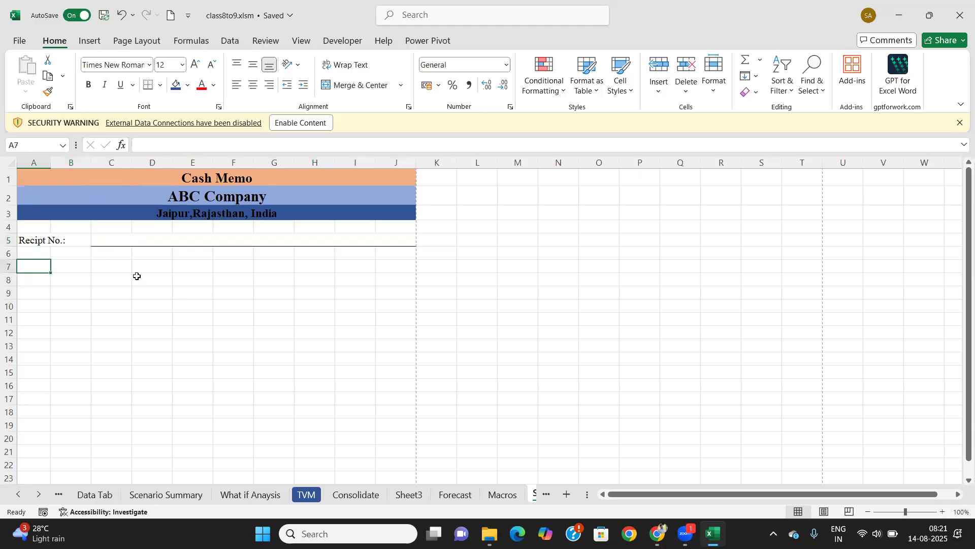
type("Name")
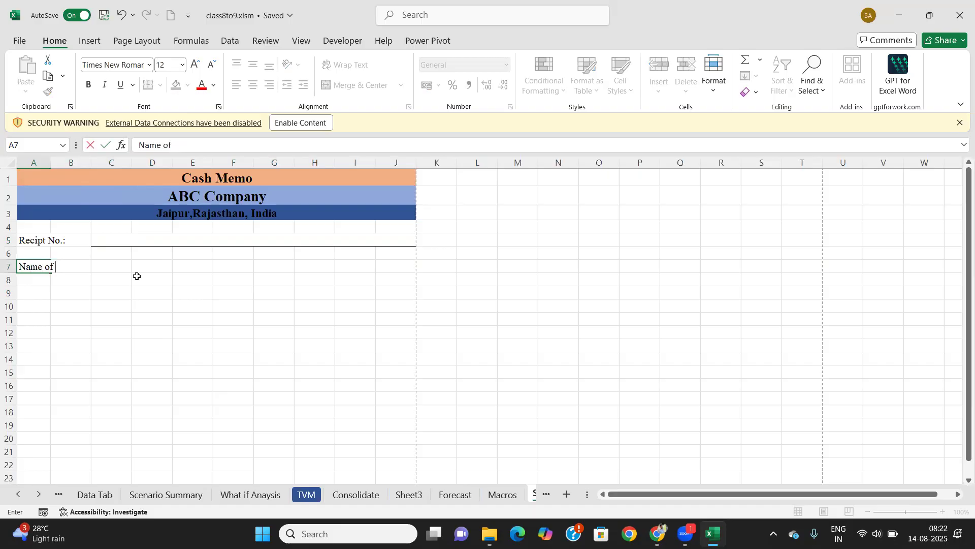
type("of customers")
key("Tab")
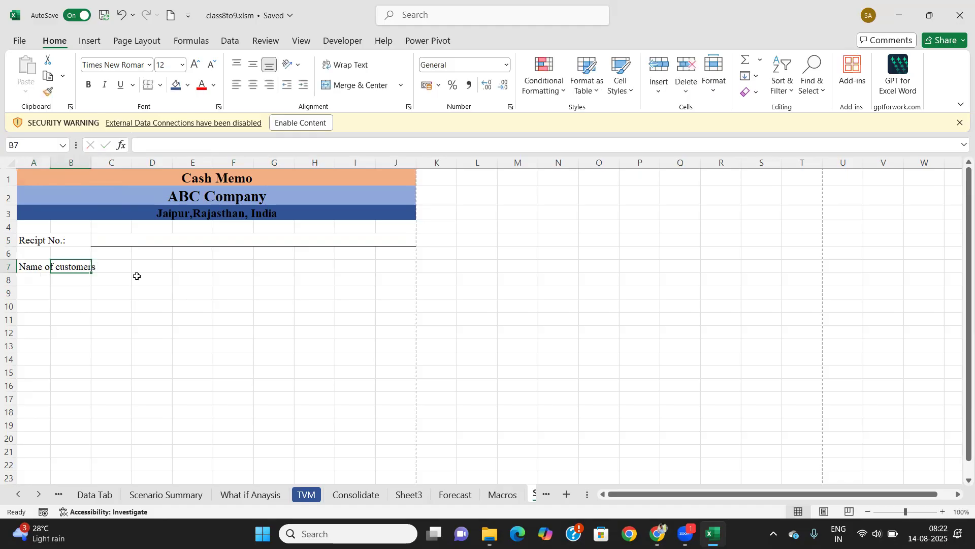
Step: Widen column B and slightly narrow column A so the Name of customers label fits within the two columns
left_click(114, 272)
left_click_drag(112, 268, 272, 265)
left_click_drag(91, 162, 105, 162)
left_click(118, 272)
left_click_drag(127, 263, 359, 262)
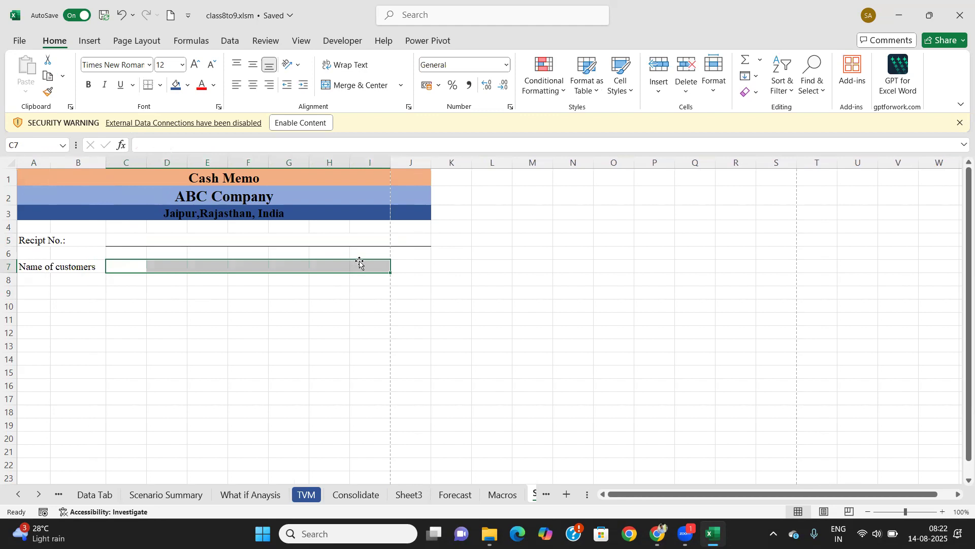
left_click_drag(51, 162, 43, 162)
Step: Merge C7:J7 across beside the Name of customers label and give it a bottom border as a fill-in line
left_click(115, 266)
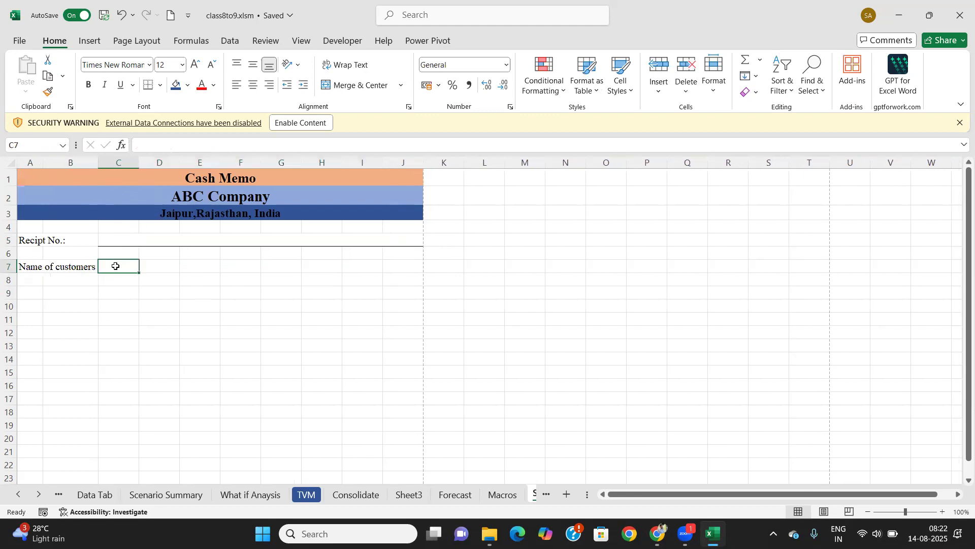
left_click_drag(132, 266, 409, 264)
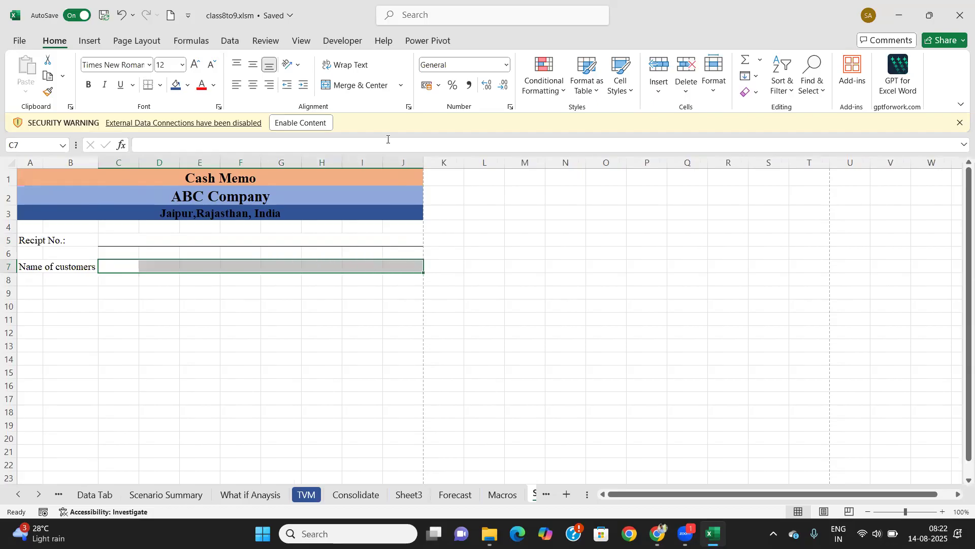
left_click(401, 85)
left_click(368, 120)
left_click(301, 239)
left_click(403, 89)
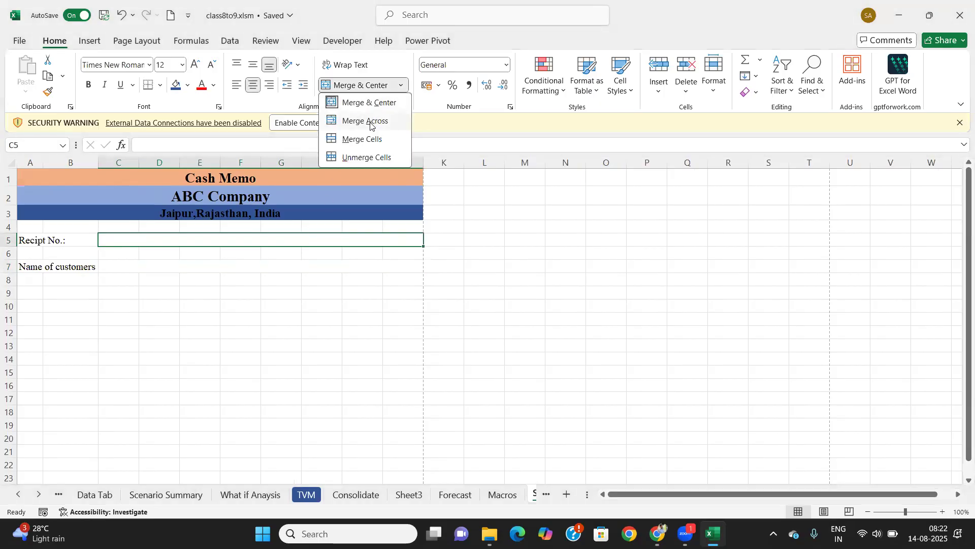
left_click(370, 121)
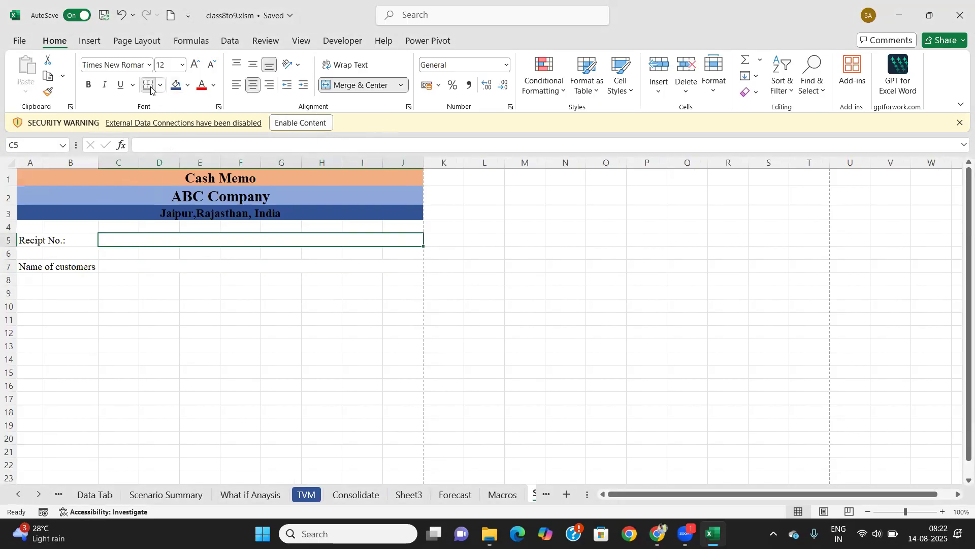
left_click(124, 270)
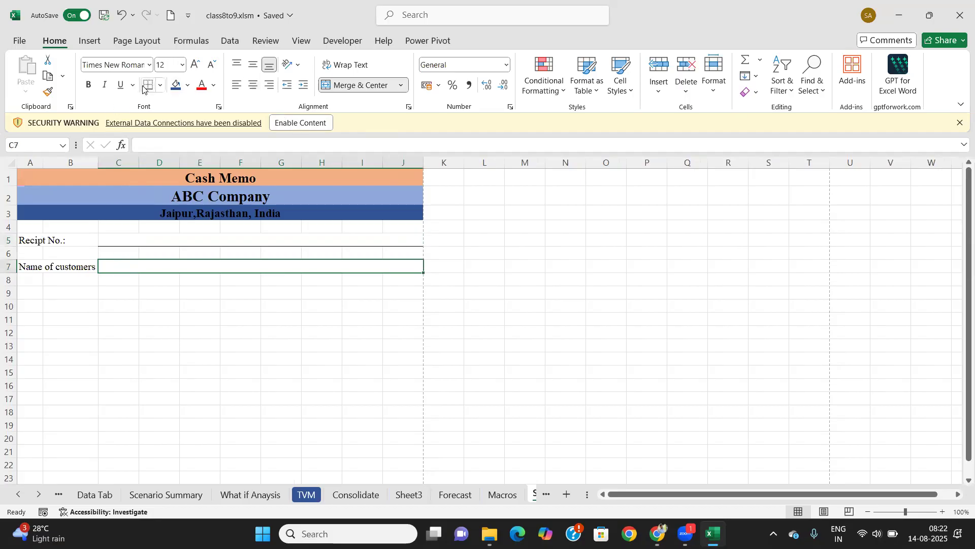
left_click(86, 261)
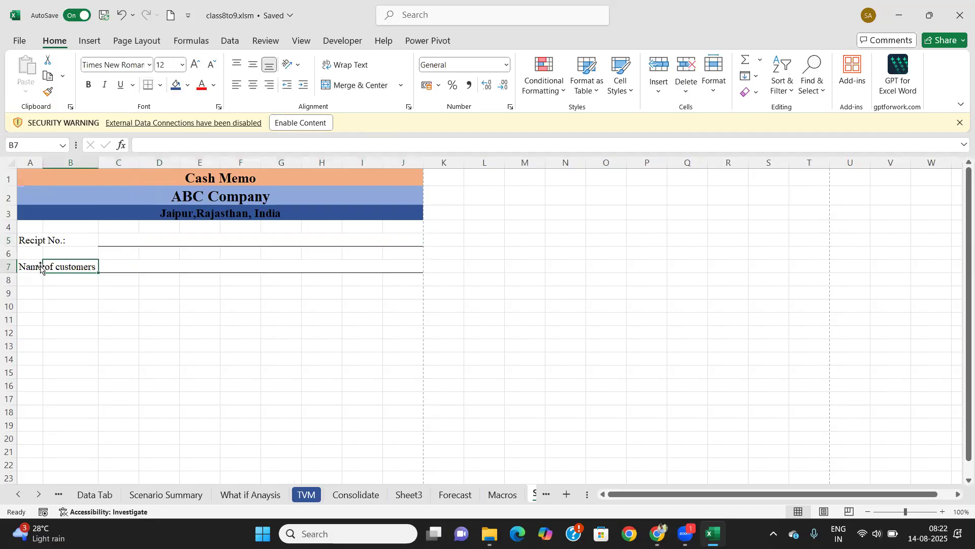
Step: Merge A7:B7 across for the Name of customers label
left_click_drag(26, 266, 73, 263)
left_click(402, 85)
left_click(381, 123)
left_click(118, 319)
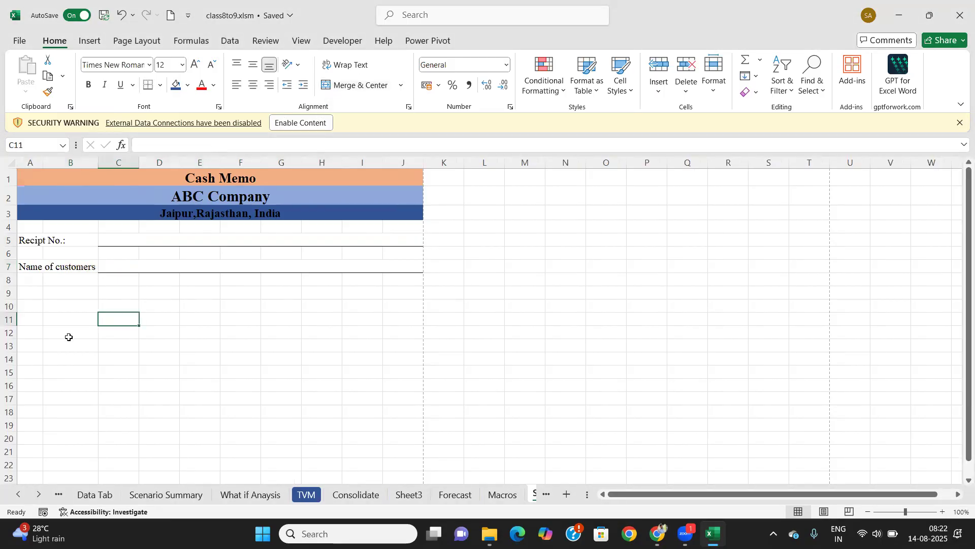
Step: Enter the label Address.: in A9 and merge cells A9:B9 without centering it
left_click(38, 294)
type("A")
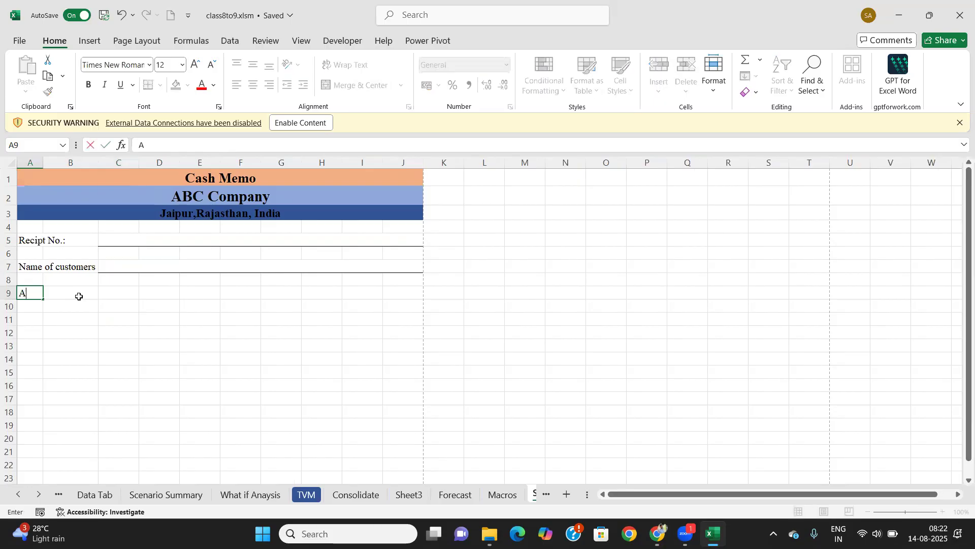
type("ddress.:")
left_click(76, 297)
left_click_drag(28, 292, 80, 292)
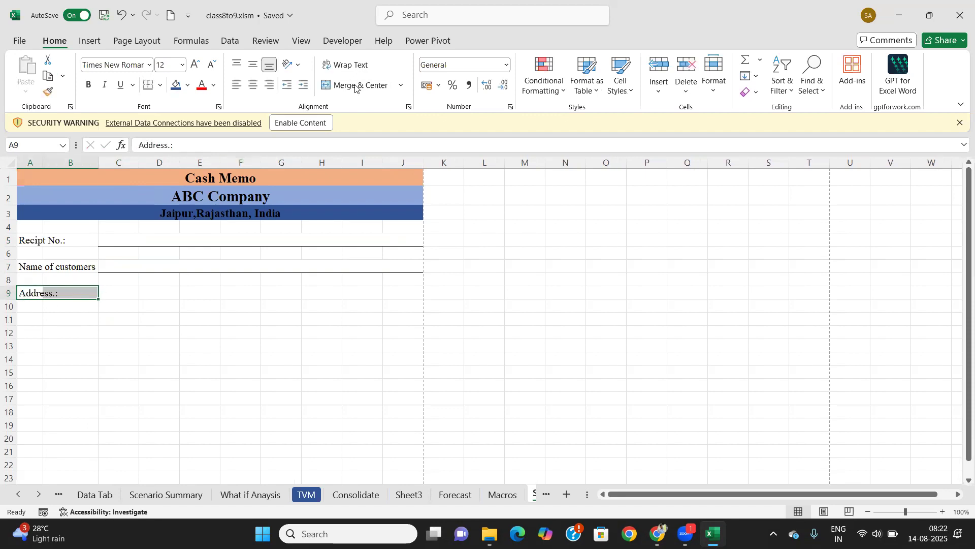
left_click(401, 85)
left_click(371, 137)
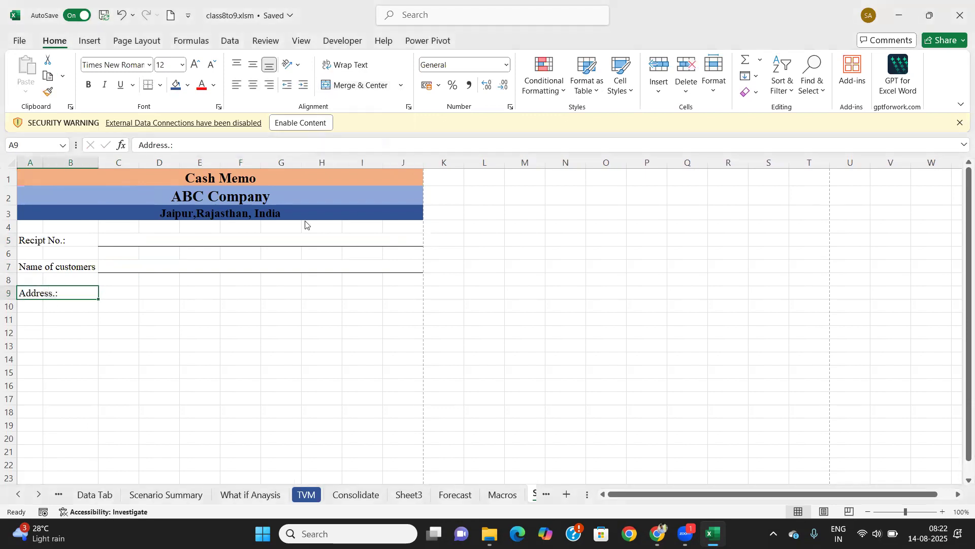
Step: Merge C9:J9 and C10:J10 across as two separate address fields
left_click_drag(122, 293, 412, 292)
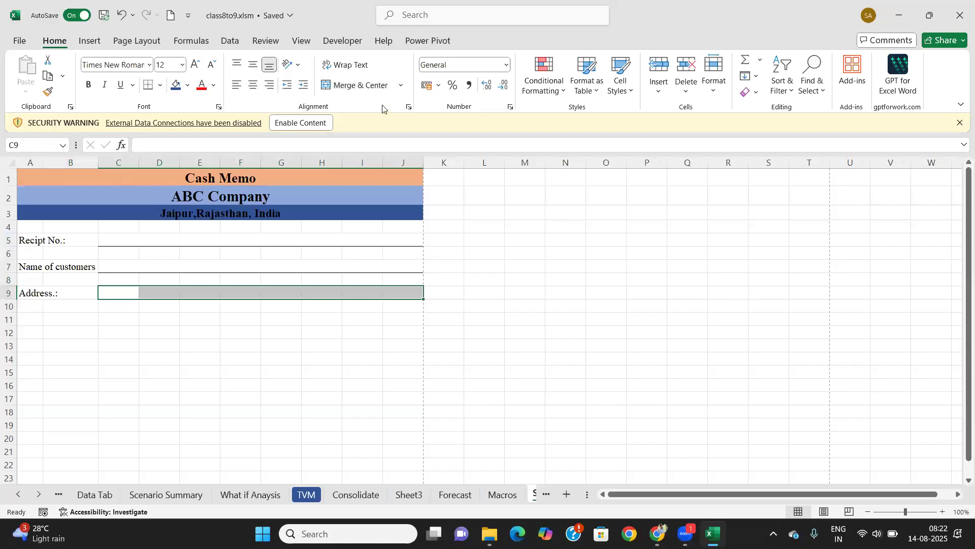
left_click(400, 86)
left_click(360, 124)
left_click_drag(124, 311, 396, 308)
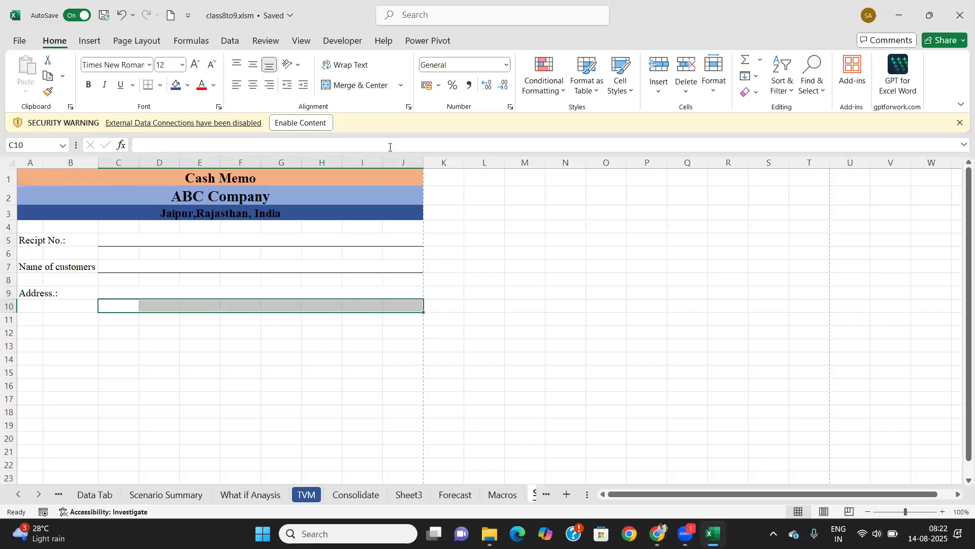
left_click(401, 85)
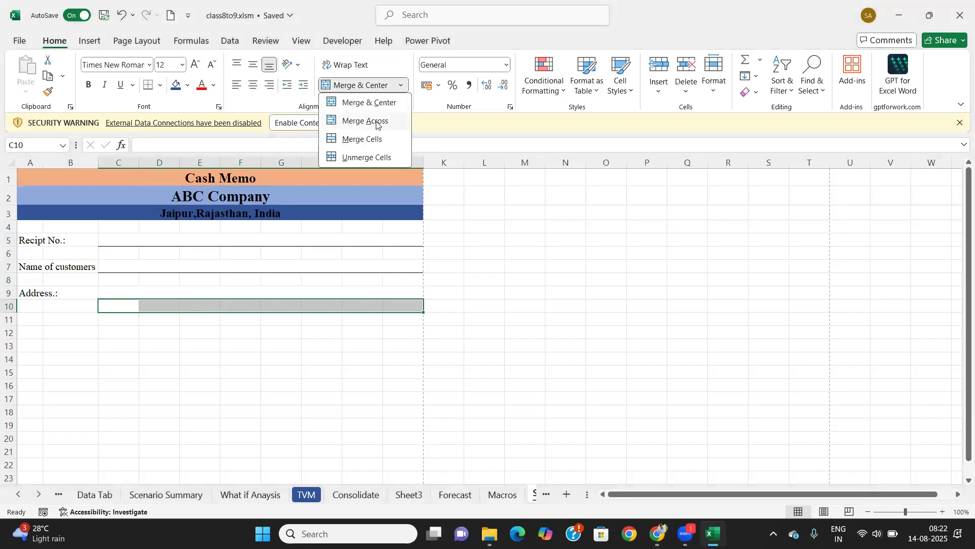
left_click(377, 121)
left_click(196, 353)
Step: Unmerge C5:J5 beside the Recipt No.: label and remove its bottom border
left_click(239, 239)
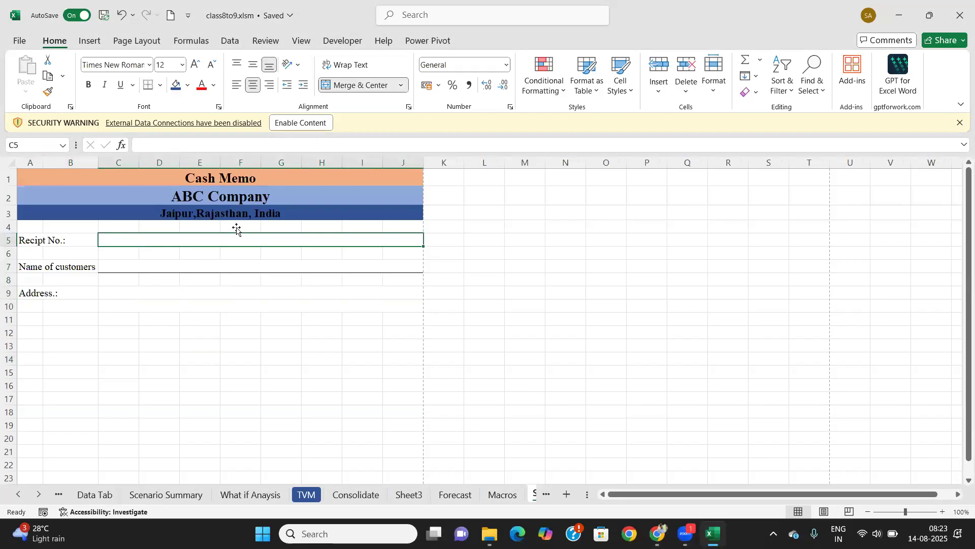
left_click(401, 85)
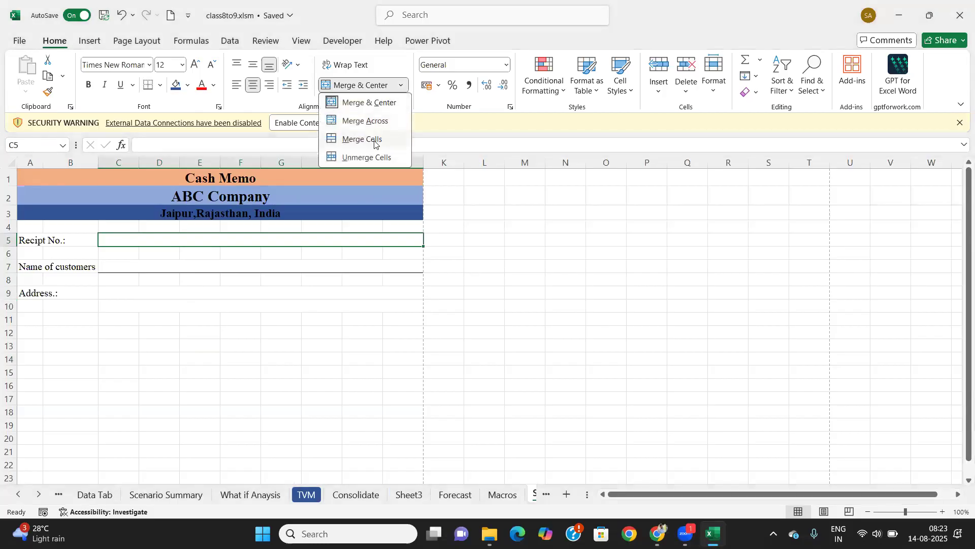
left_click(370, 157)
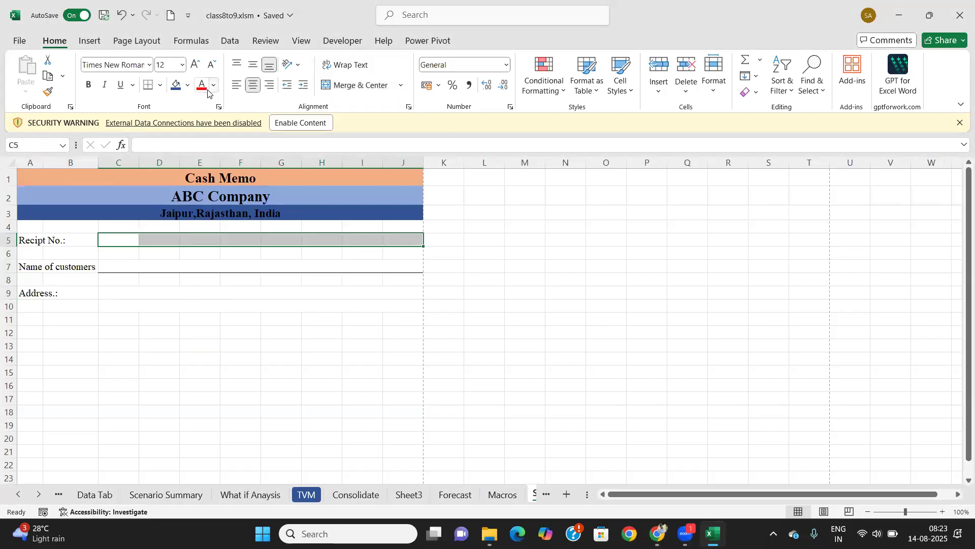
left_click(160, 85)
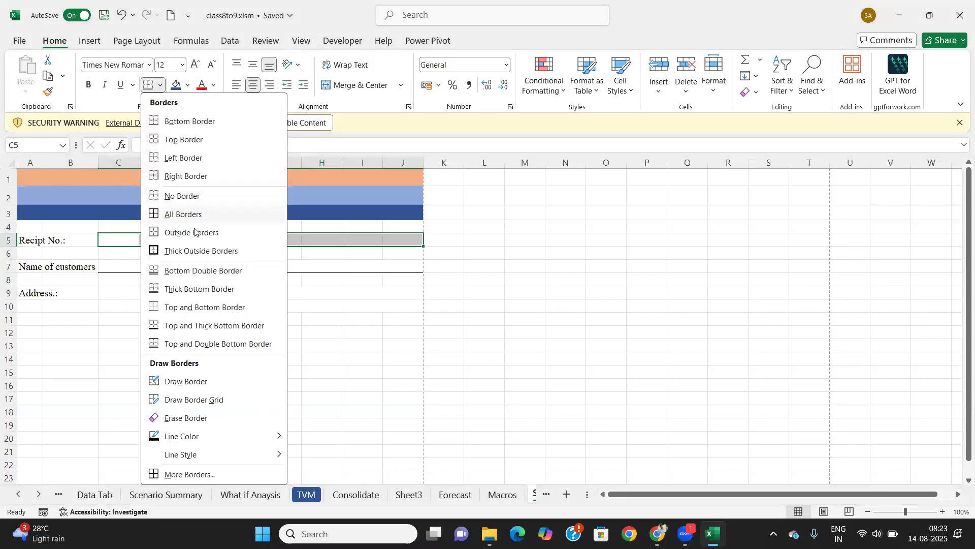
key("Escape")
left_click(159, 345)
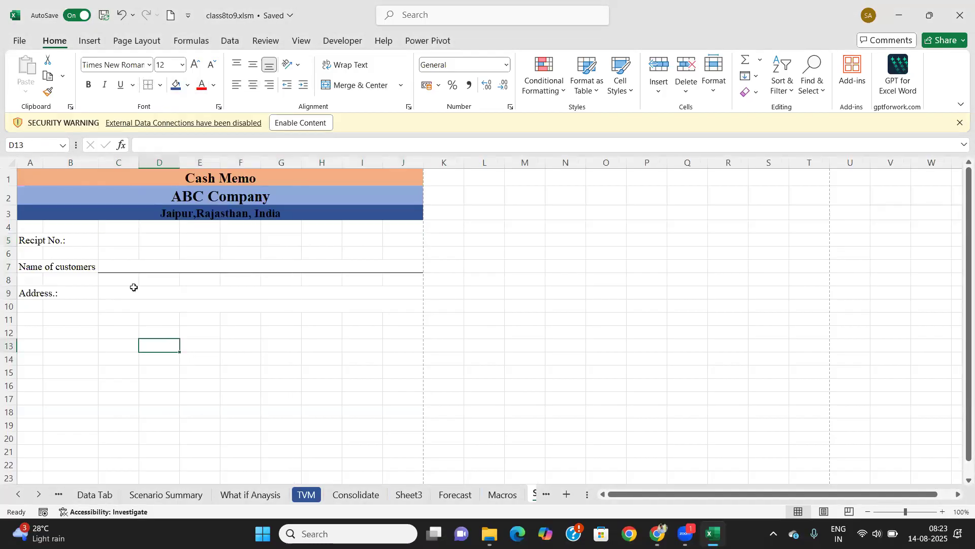
Step: Enter the label Date: in H5 on the receipt number row
left_click_drag(116, 239, 227, 237)
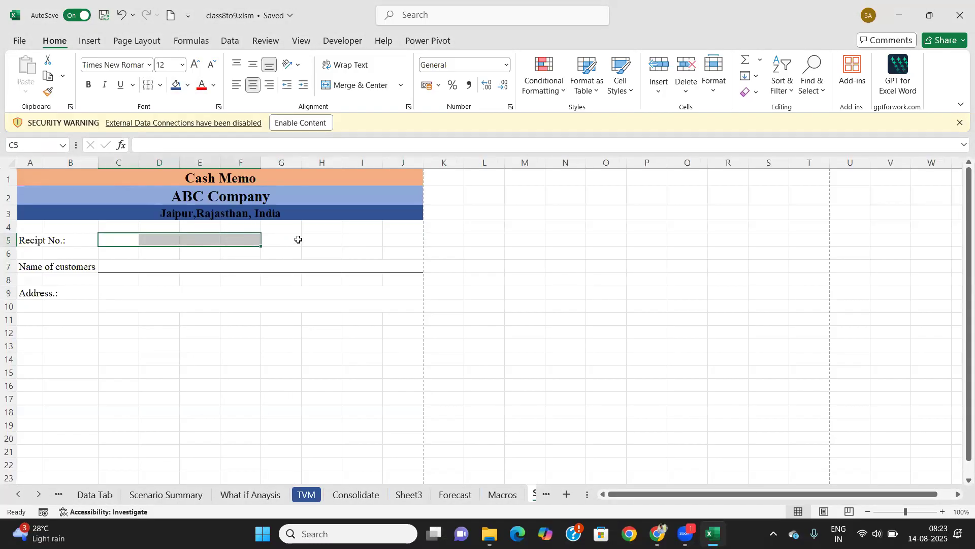
left_click(311, 238)
type("Da")
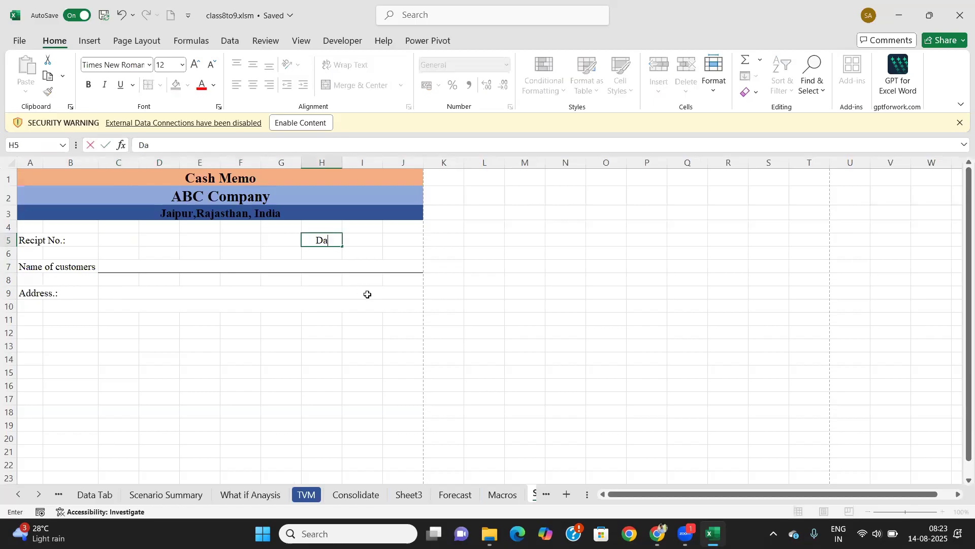
type("te:")
key("Tab")
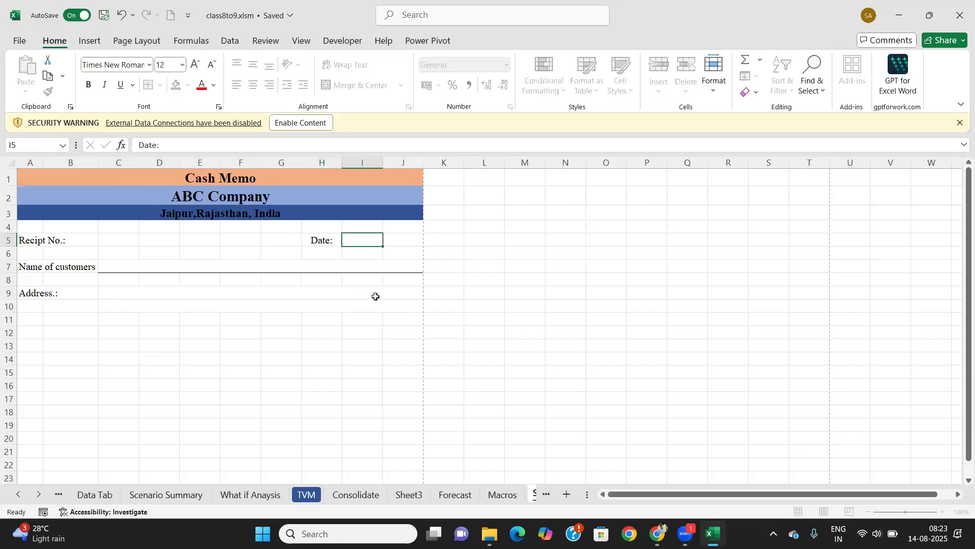
Step: Merge I5:J5 across for the date field and C5:G5 across for the receipt number field
left_click_drag(356, 242, 405, 240)
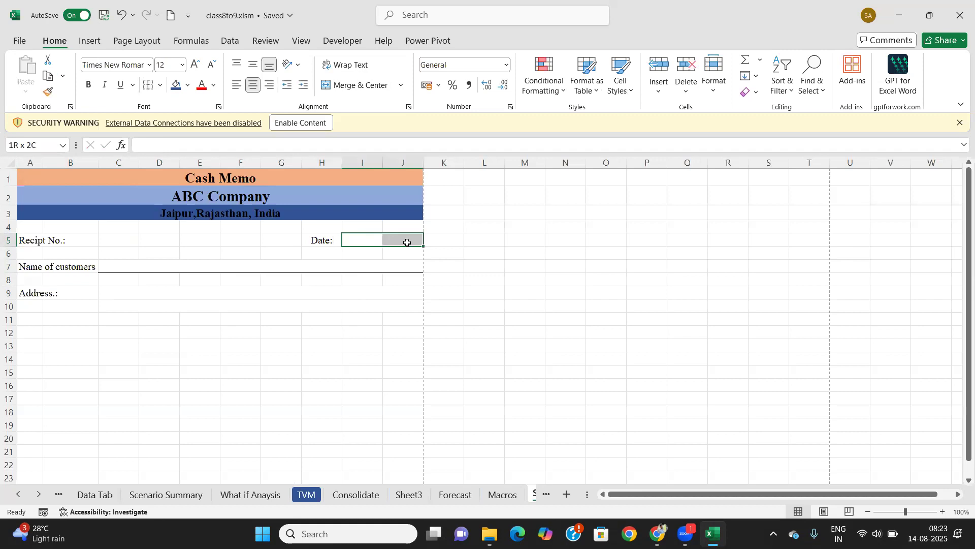
left_click(403, 89)
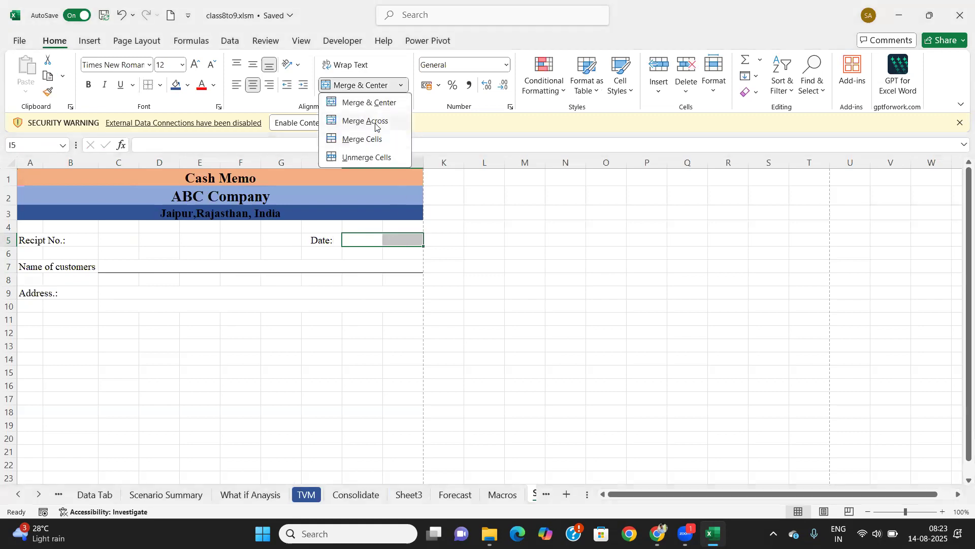
left_click(375, 124)
left_click_drag(122, 240, 263, 242)
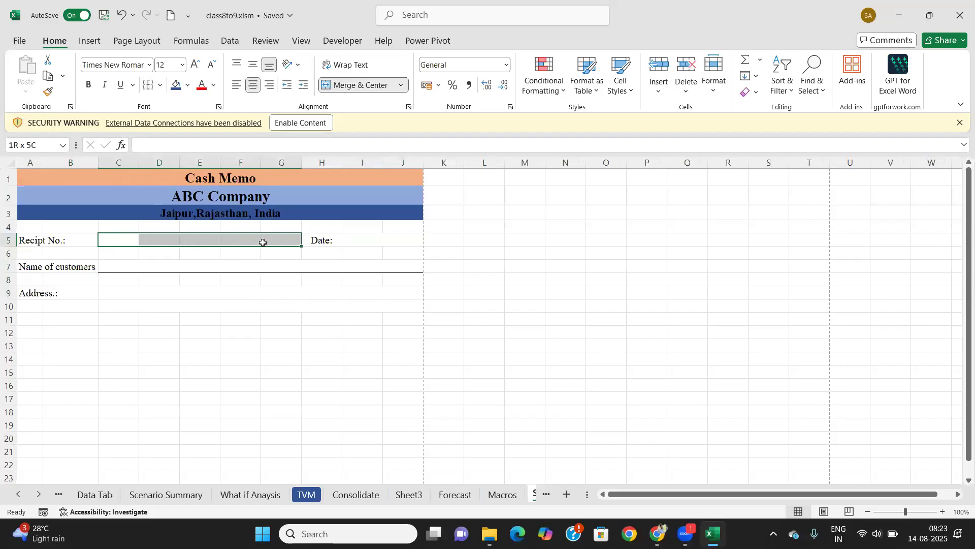
left_click(399, 86)
left_click(375, 123)
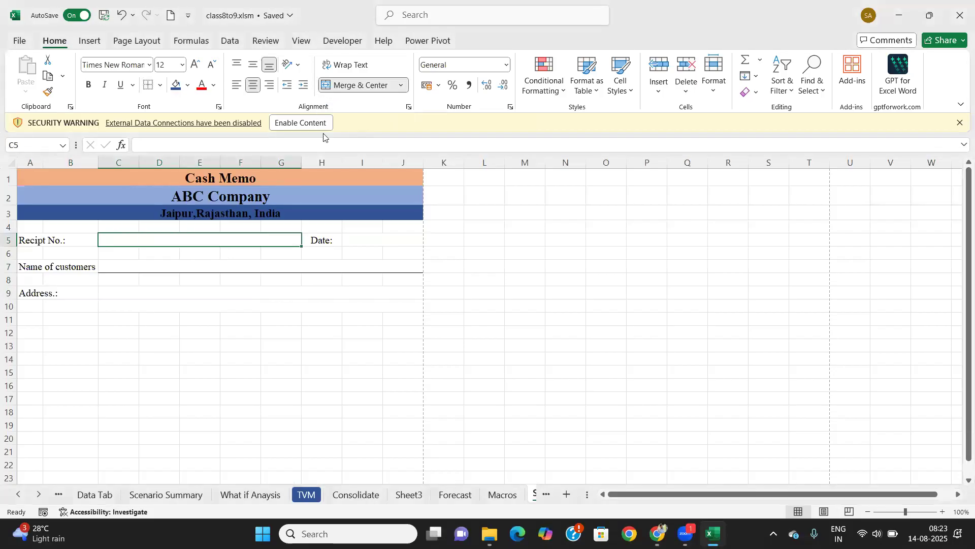
Step: Add bottom borders to the receipt number field C5:G5 and the date field I5:J5 as fill-in lines
left_click(161, 86)
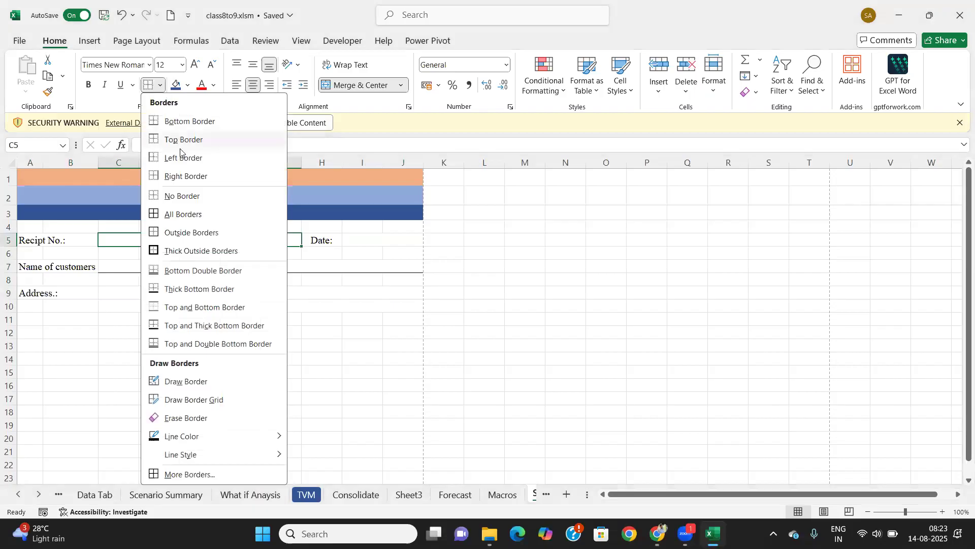
left_click(188, 122)
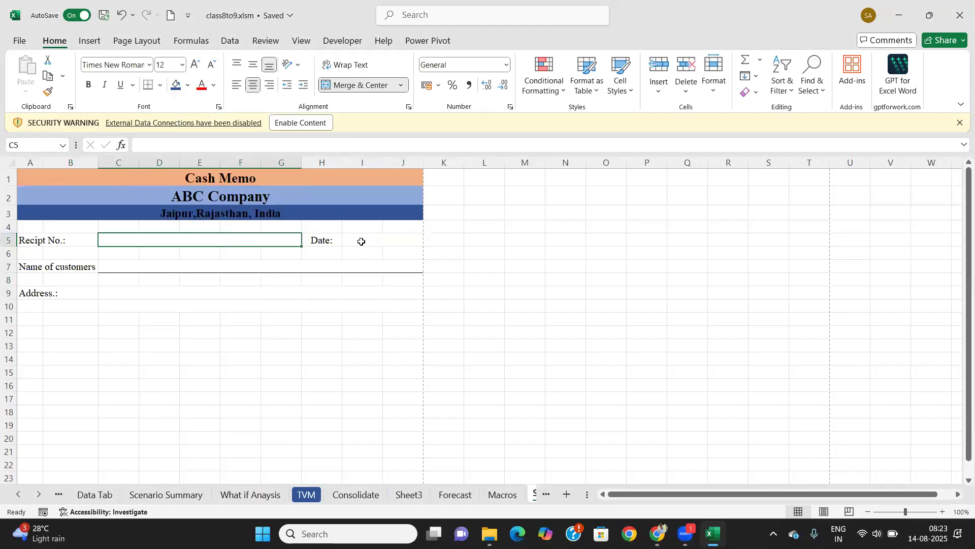
left_click(361, 241)
left_click(155, 87)
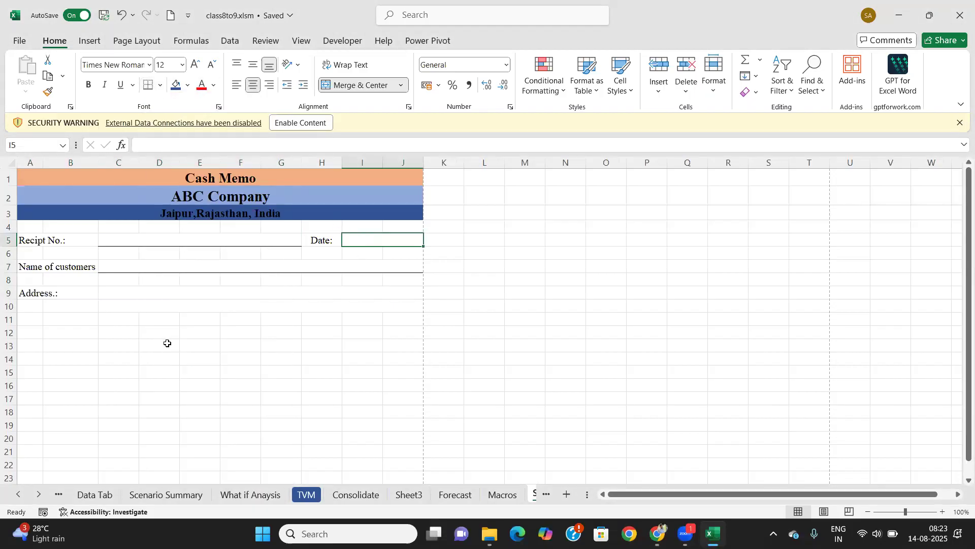
Step: Add bottom borders to the merged address fields in rows 9 and 10 as fill-in lines
left_click(166, 342)
left_click(109, 288)
left_click(152, 84)
left_click(123, 305)
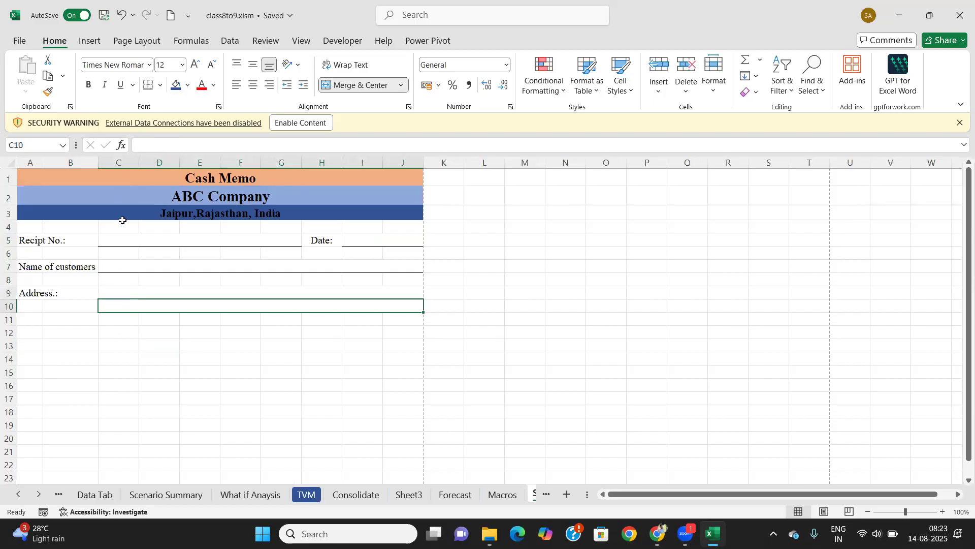
left_click(149, 85)
left_click(133, 321)
left_click(101, 371)
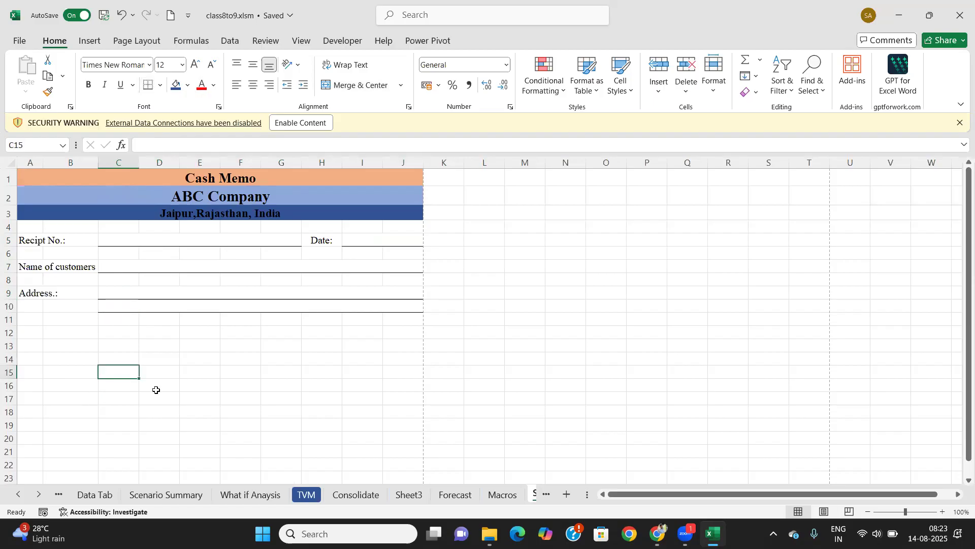
Step: Open the print preview of the Cash Memo sheet to check its page layout
key("ctrl+p")
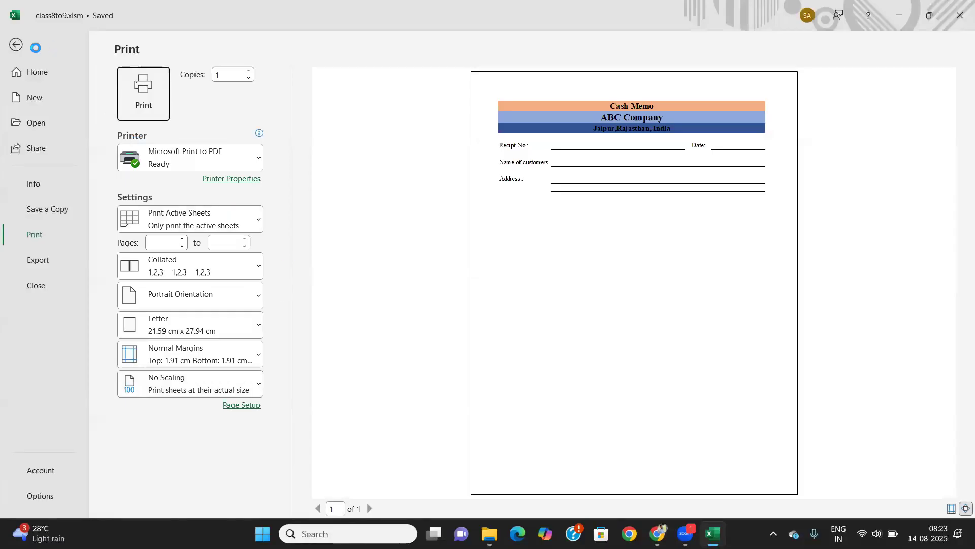
Step: Leave the print preview and enter the item table headings S.No. in A12 and Name of Items in B12
left_click(14, 45)
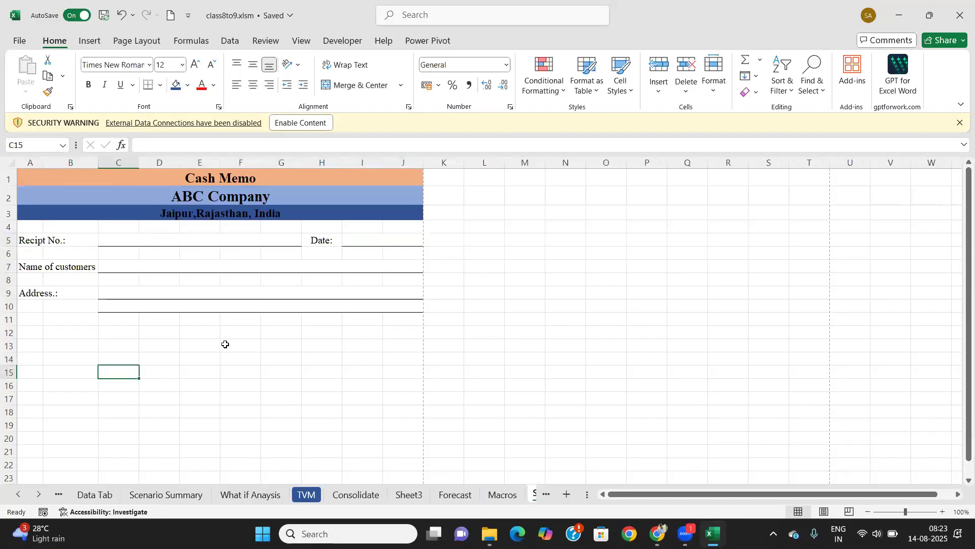
scroll(223, 351, "down", 1)
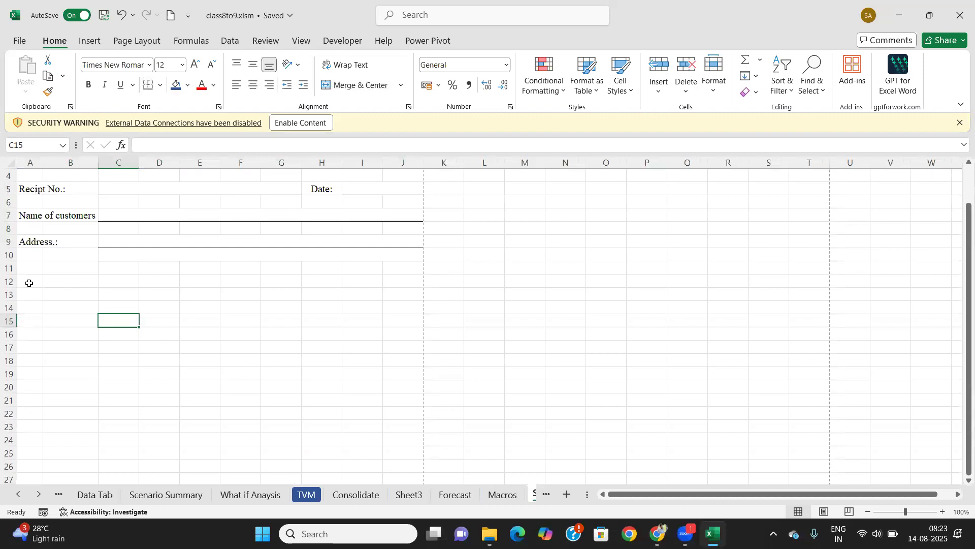
left_click(29, 283)
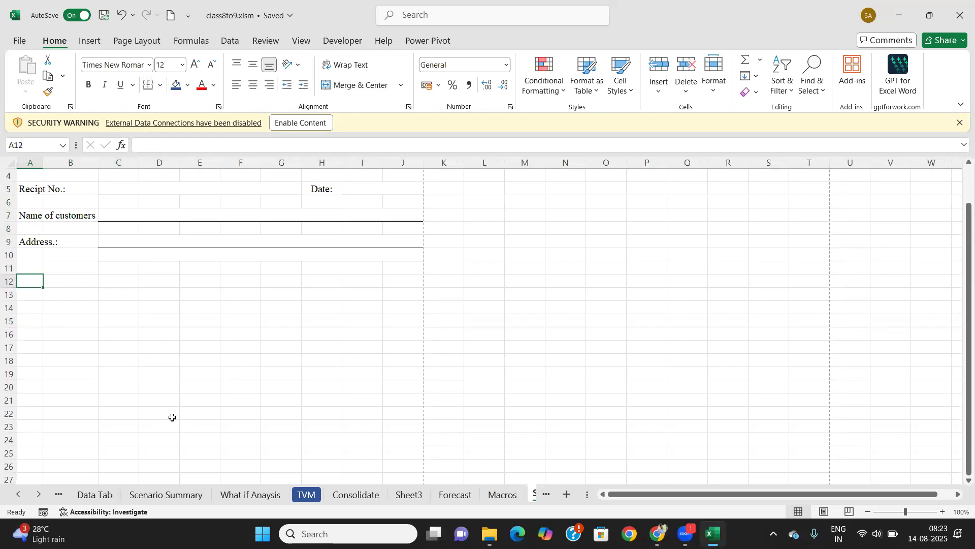
type("S.No.")
key("Tab")
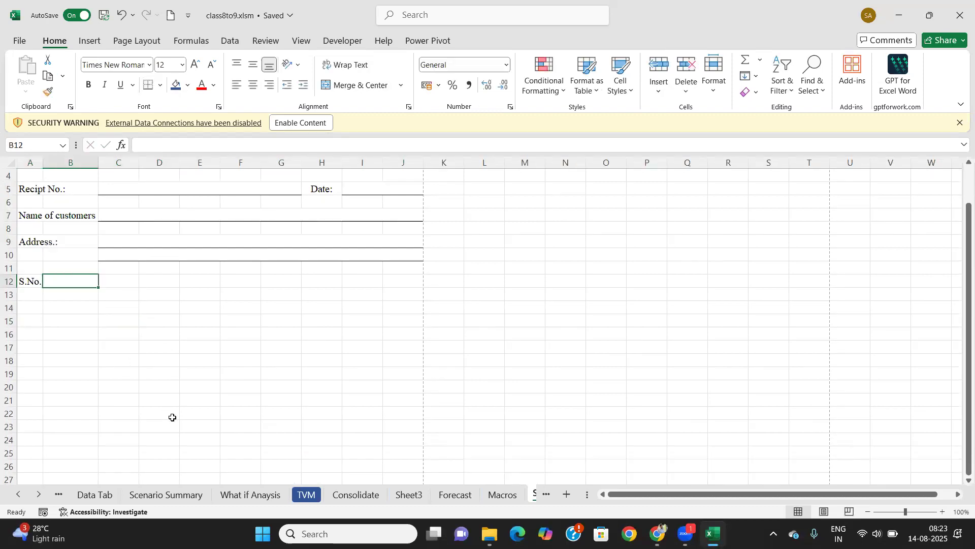
type("Nam")
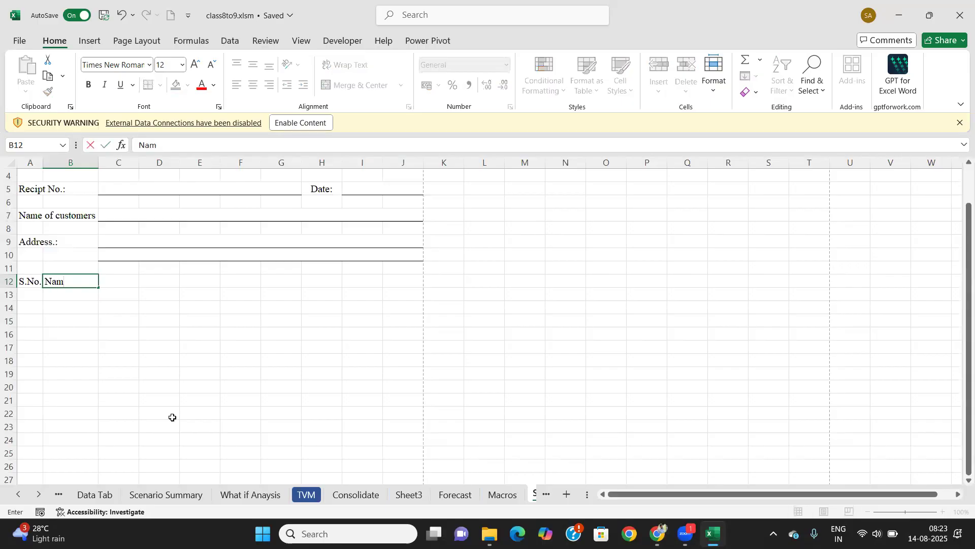
type("e of Items")
key("ctrl+Return")
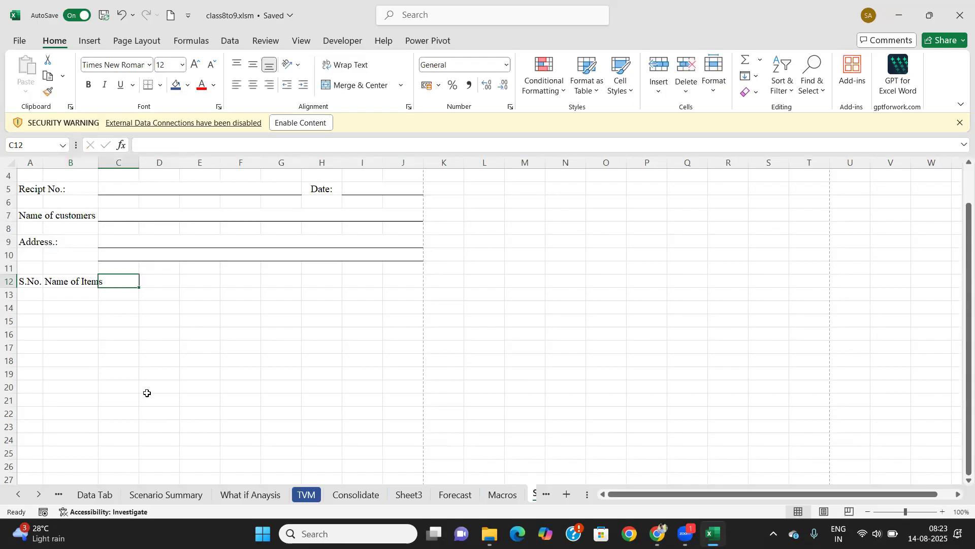
Step: Merge and center the Name of Items heading across B12:D12
left_click_drag(170, 280, 174, 278)
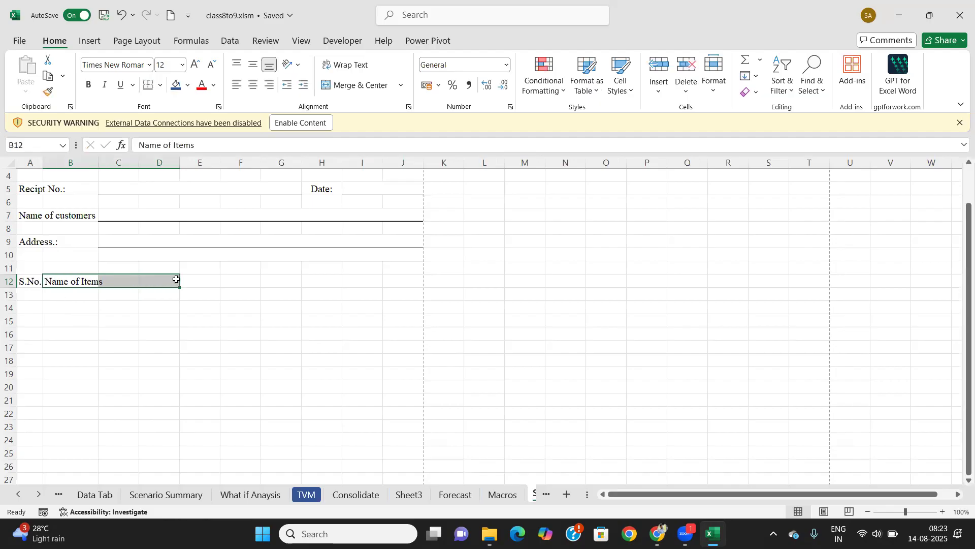
left_click(361, 86)
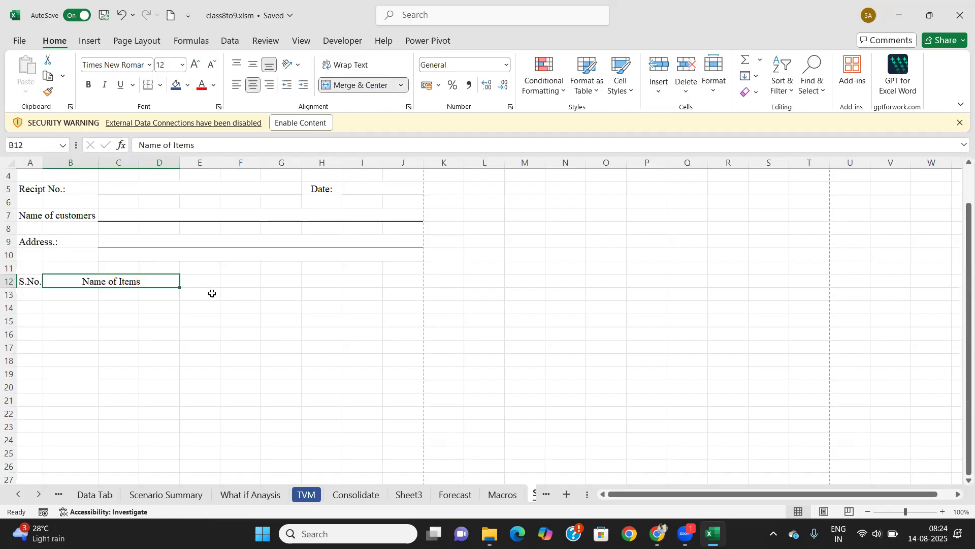
scroll(212, 293, "up", 1)
left_click(205, 331)
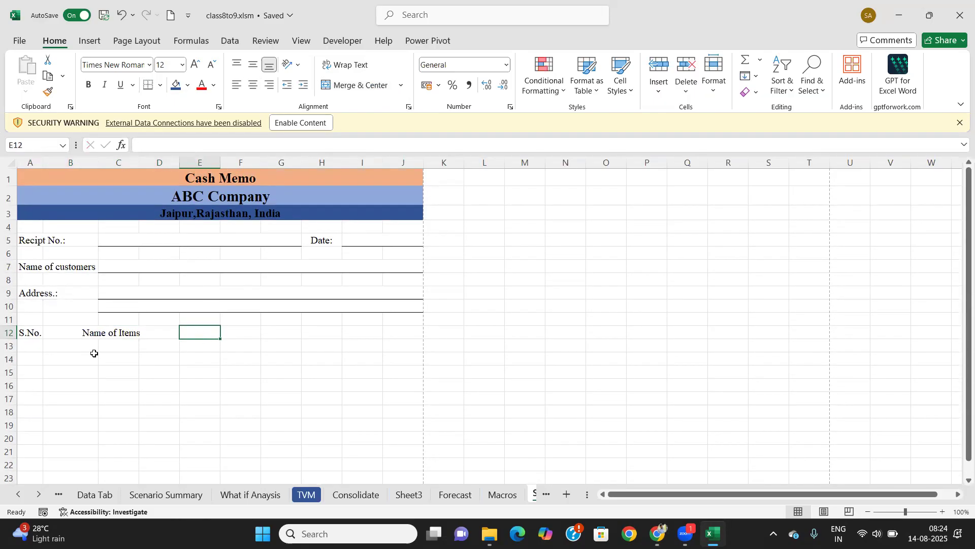
Step: Number the item rows 1 to 10 in A13:A22 by entering 1 and 2 and filling the series down
left_click(66, 344)
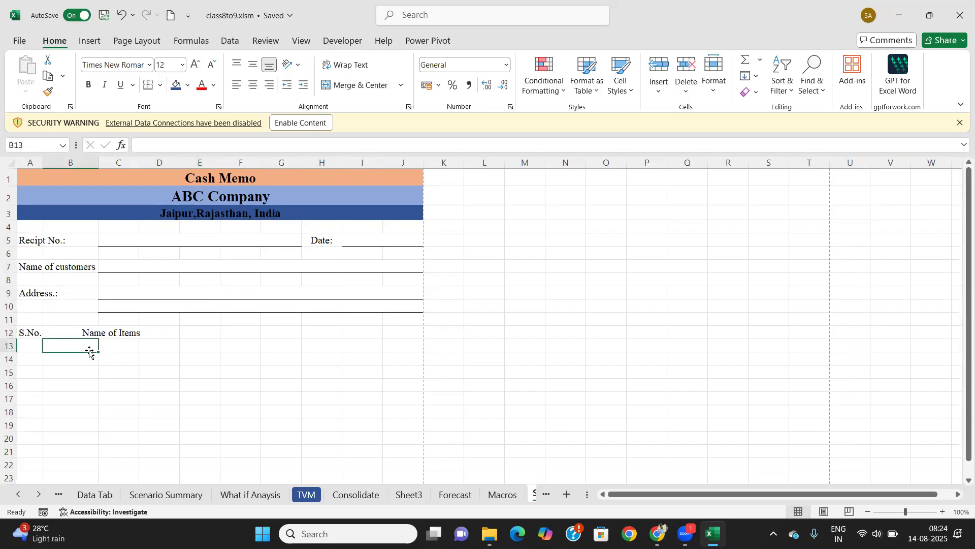
left_click(42, 333)
left_click_drag(43, 333, 391, 463)
left_click(29, 345)
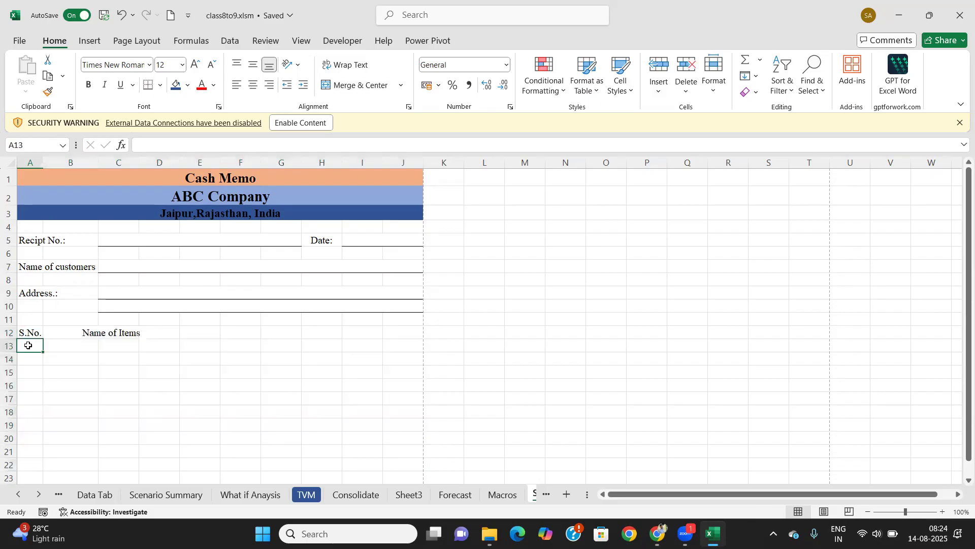
type("1")
key("Return")
type("2")
key("Return")
key("Up")
left_click_drag(28, 345, 31, 358)
scroll(31, 365, "down", 2)
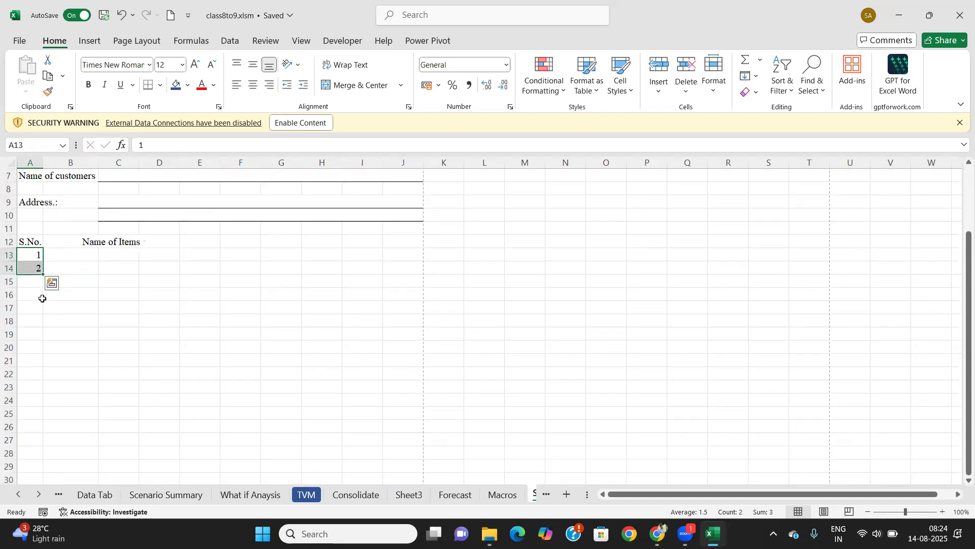
left_click_drag(44, 275, 33, 377)
Step: Apply all borders to the item table range A12:J22
left_click_drag(28, 241, 400, 377)
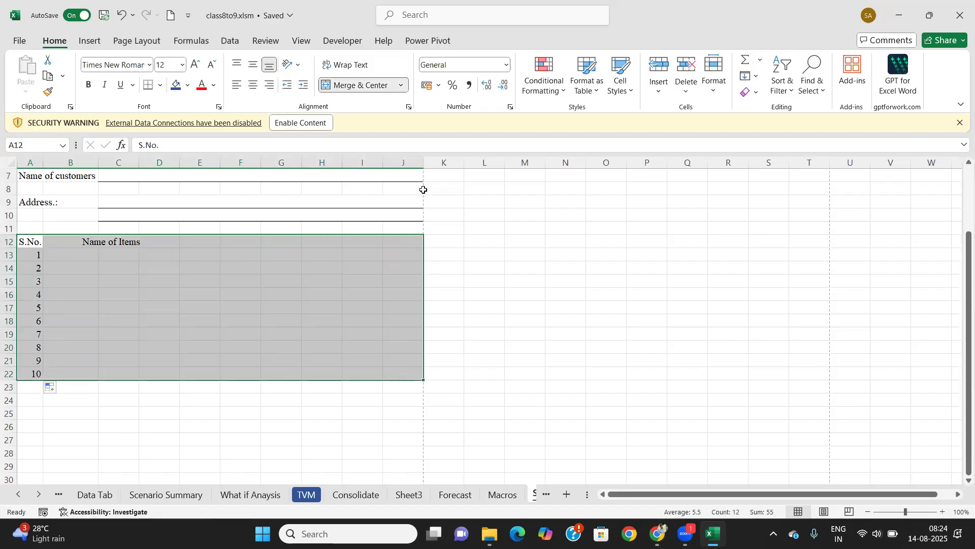
left_click(162, 86)
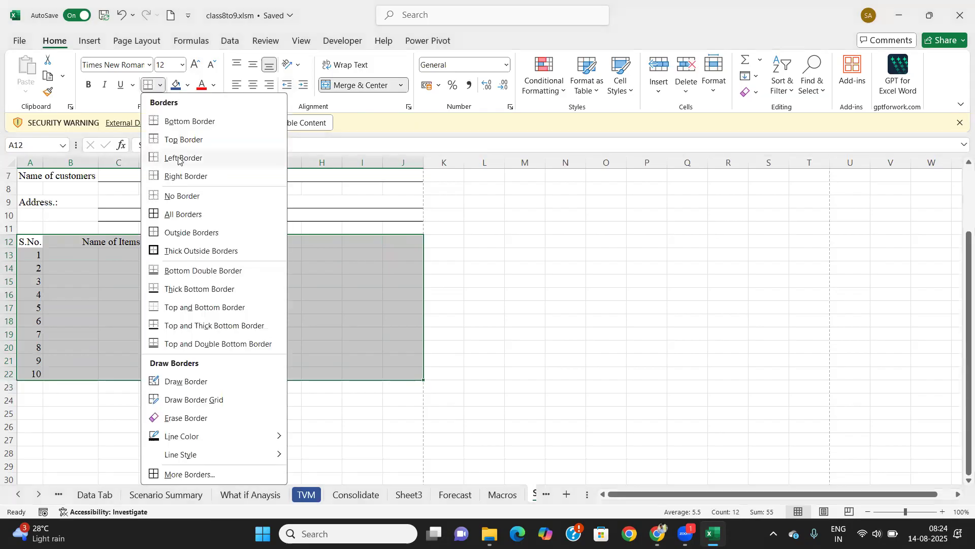
left_click(175, 216)
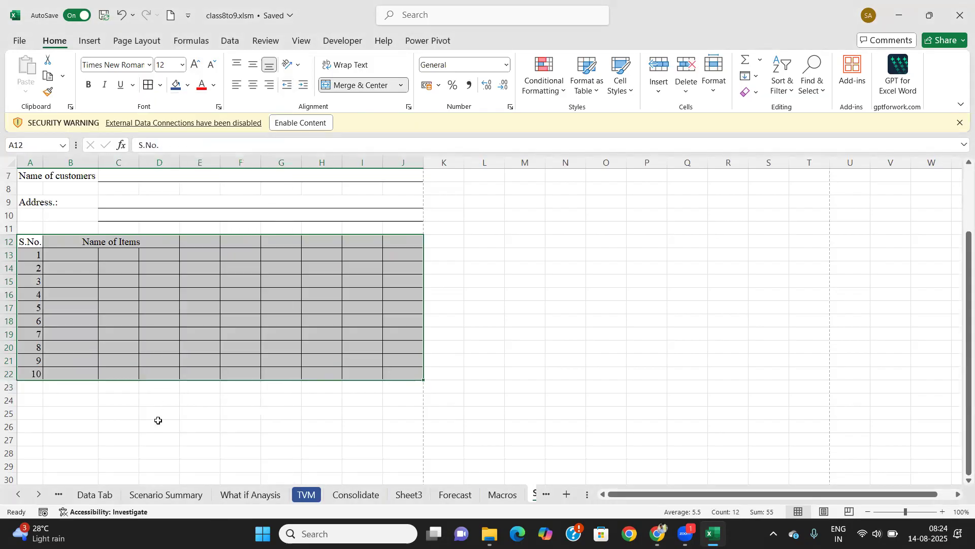
left_click(158, 421)
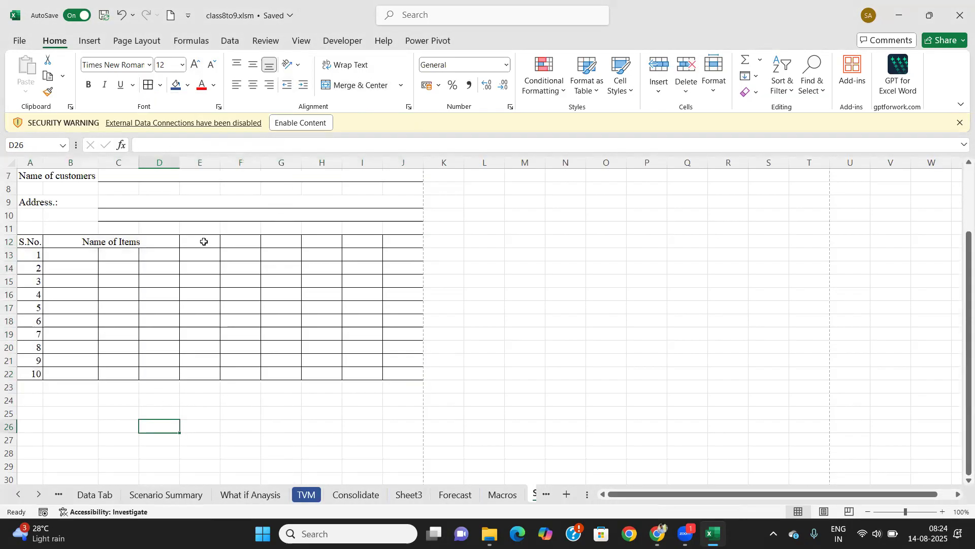
Step: Widen column E next to the Name of Items heading
left_click_drag(204, 242, 235, 238)
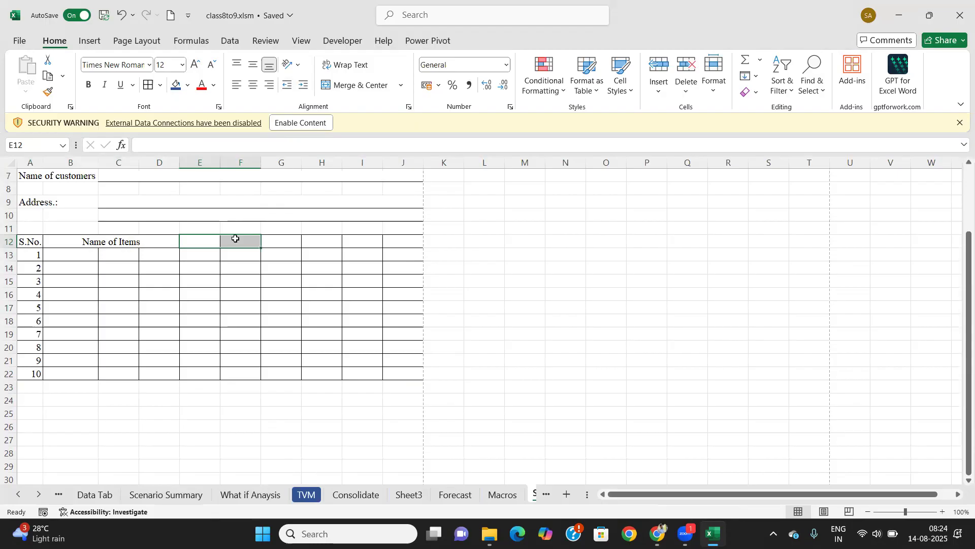
scroll(232, 258, "up", 2)
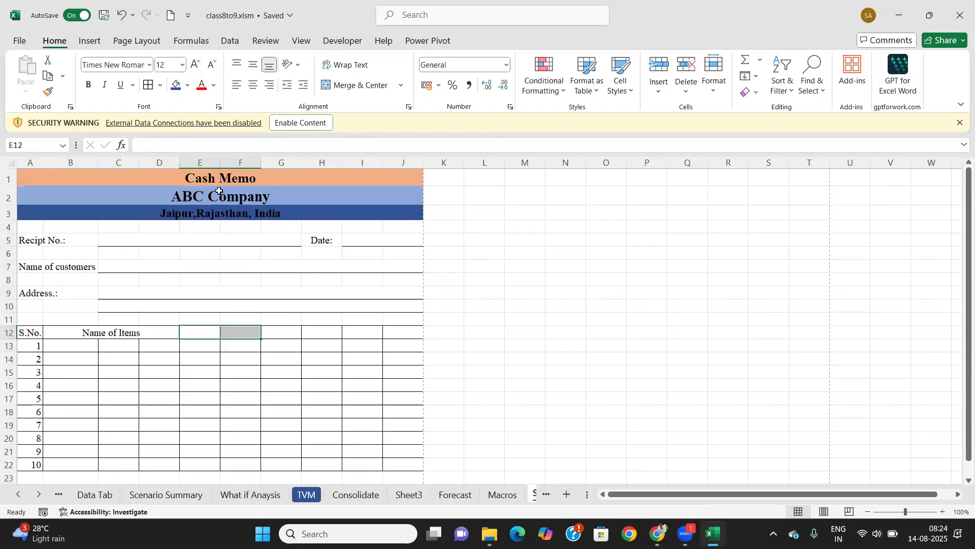
left_click(230, 416)
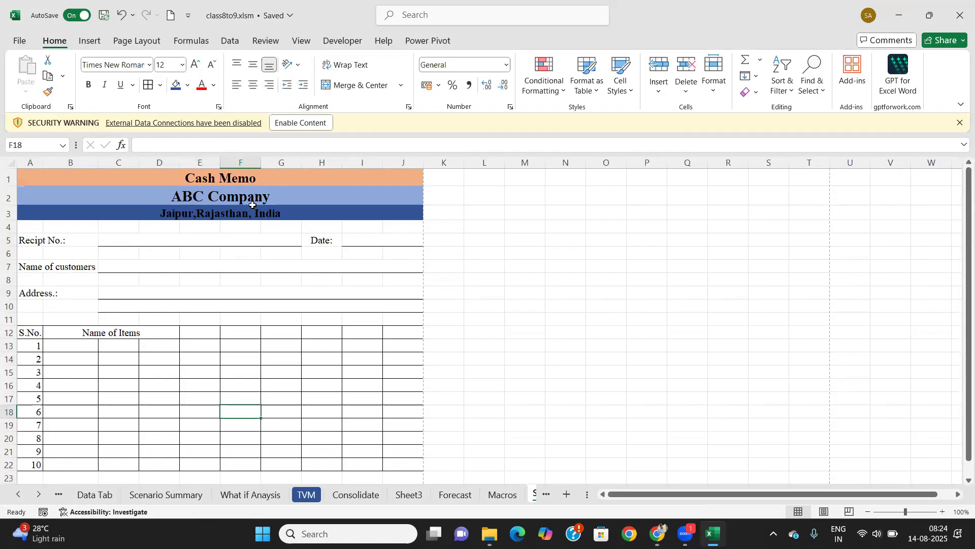
left_click_drag(220, 162, 238, 162)
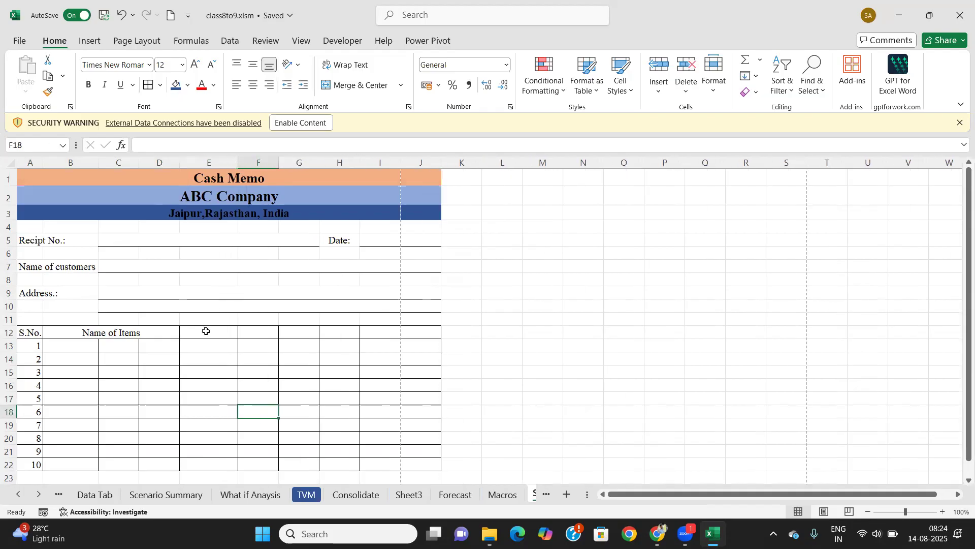
Step: Merge and center B13:D13 and fill the merged format down to row 22
left_click_drag(62, 347, 168, 346)
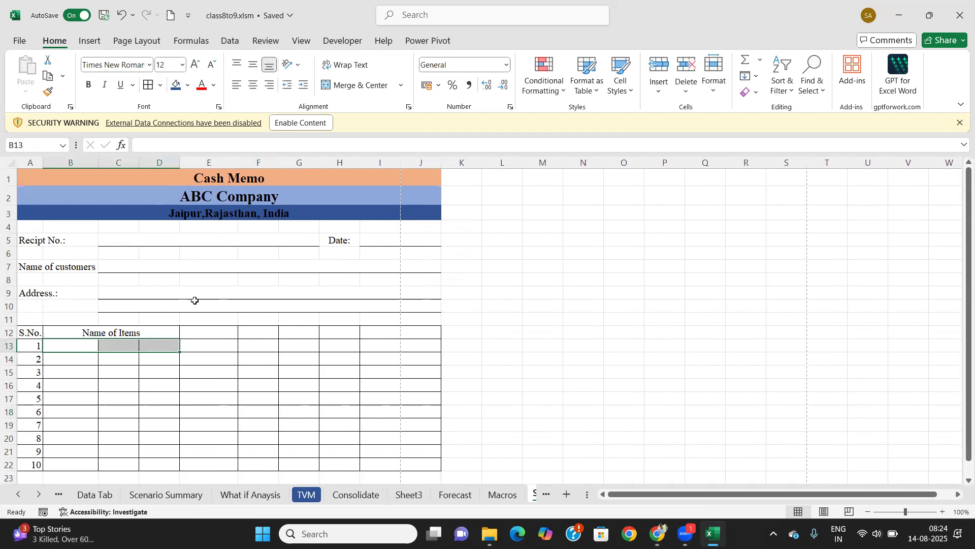
left_click(355, 85)
scroll(124, 332, "down", 1)
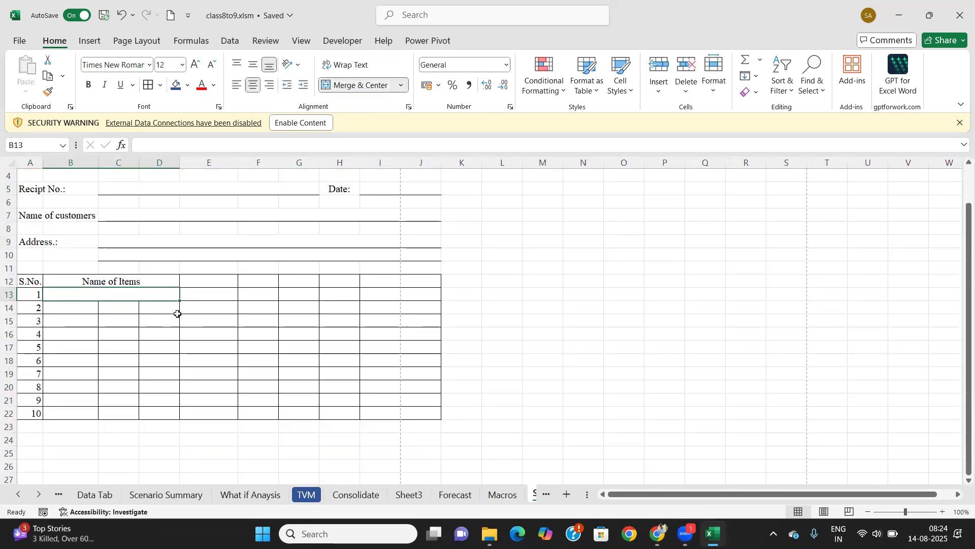
left_click_drag(179, 301, 173, 414)
Step: Enter the heading Qty in E12 and narrow column E so the form fits within the page break
left_click(200, 289)
left_click(222, 286)
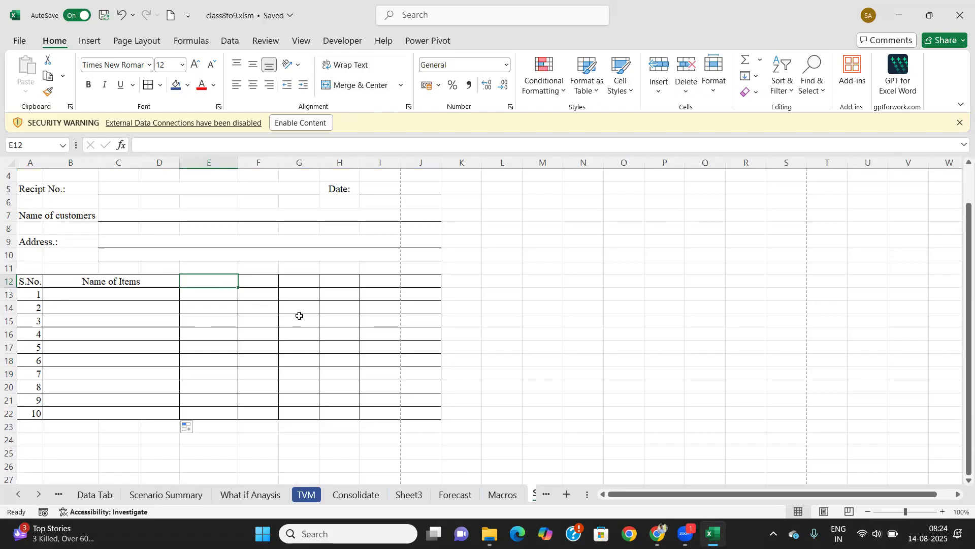
type("QTy")
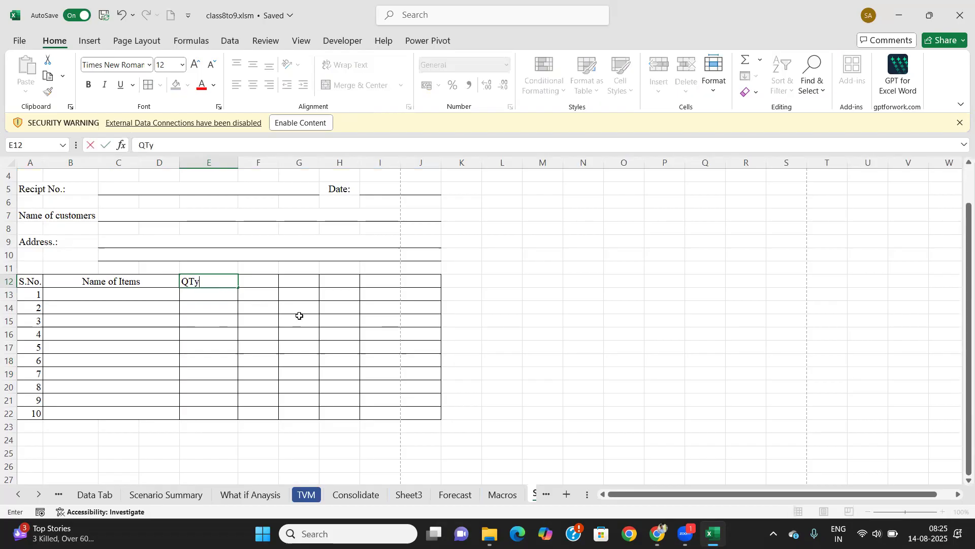
key("Tab")
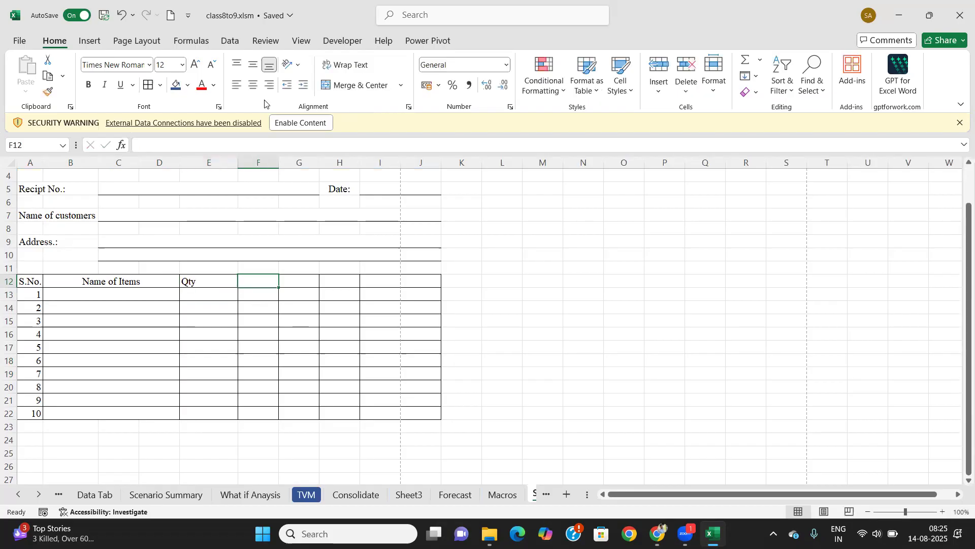
left_click(234, 173)
left_click_drag(238, 163, 220, 161)
Step: Enter the heading Rate/QTY in F12 and widen column F to fit it
left_click(235, 284)
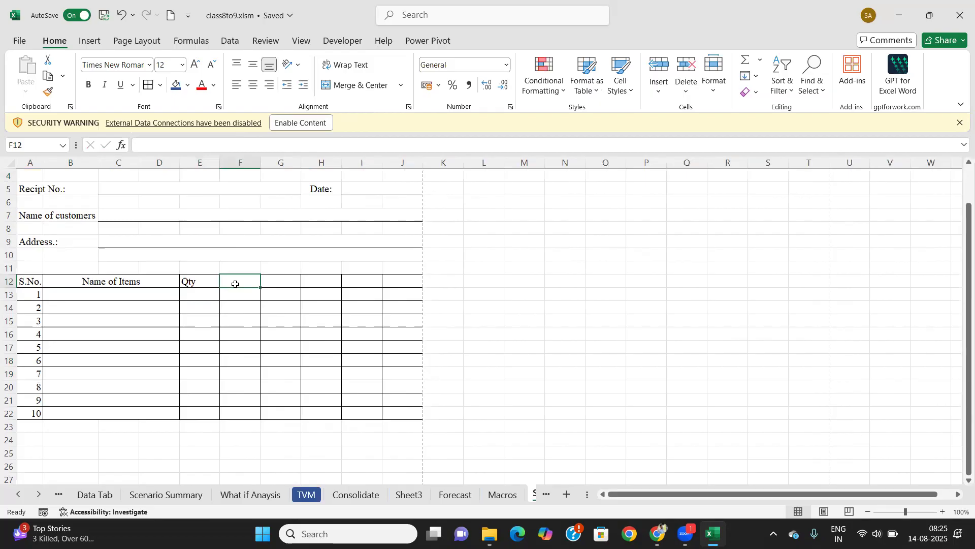
type("Rate")
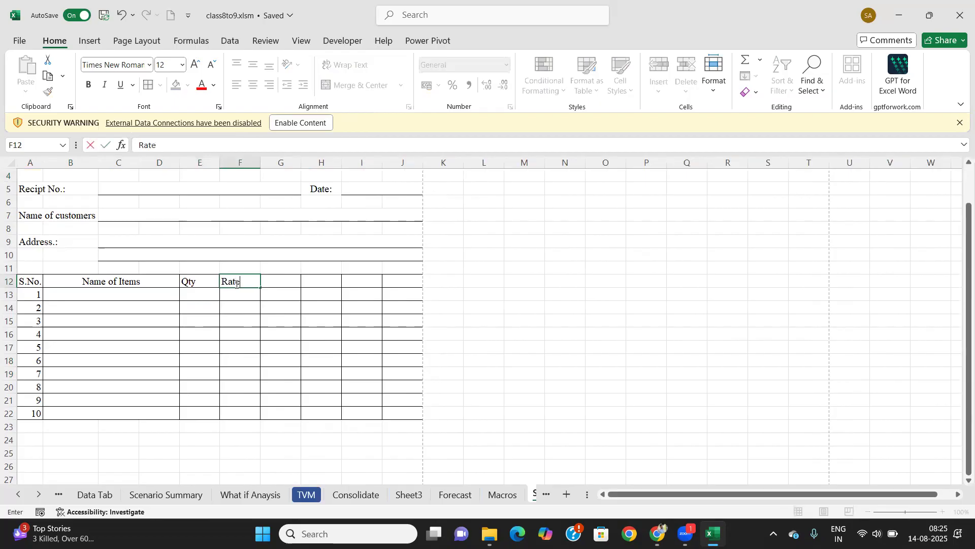
type("/QTY")
key("Tab")
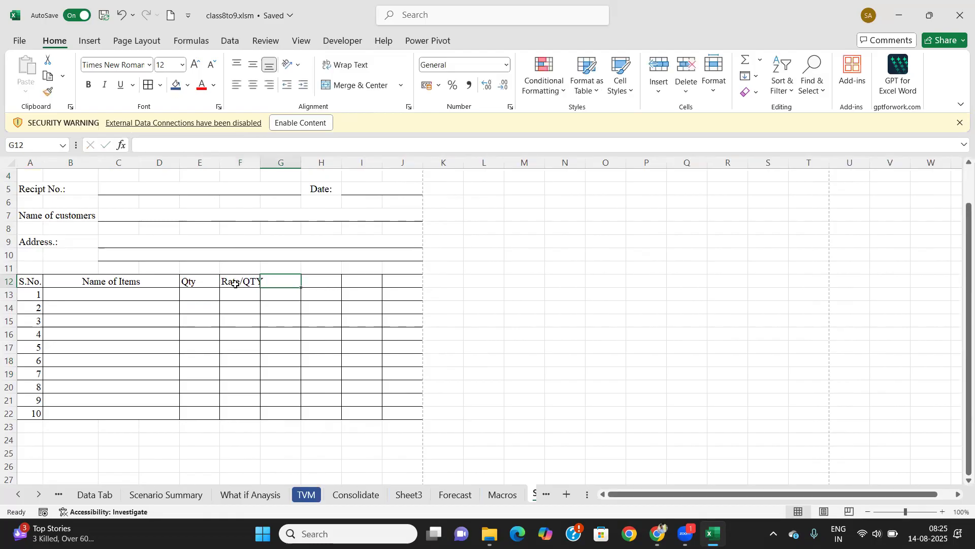
left_click_drag(261, 163, 278, 166)
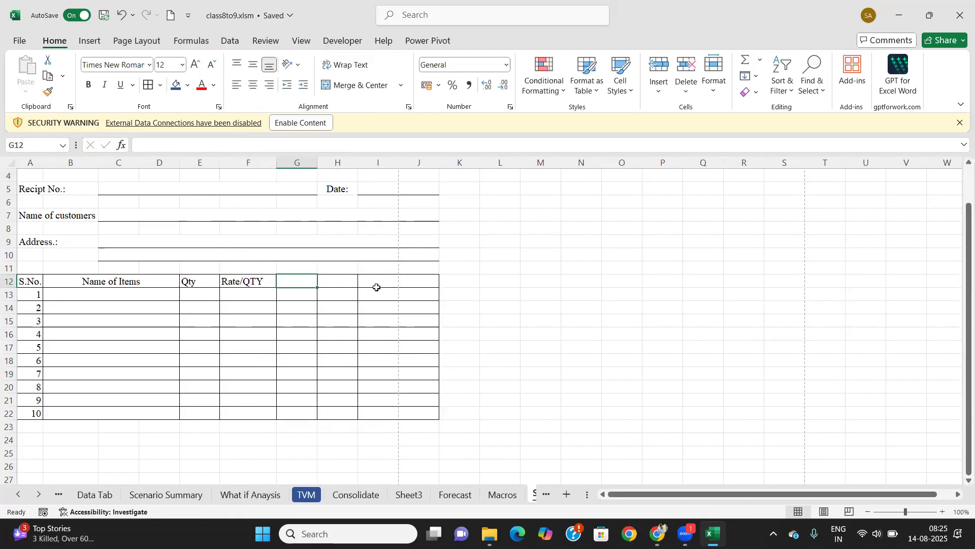
Step: Delete column J so the Cash Memo ends at the page break, and select G12 in the heading row
scroll(381, 289, "down", 2)
scroll(381, 289, "up", 3)
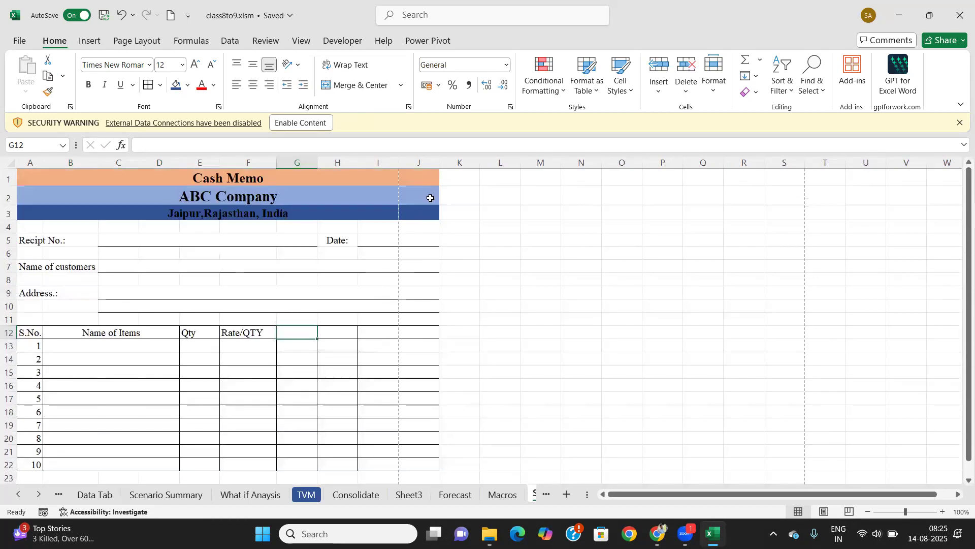
left_click(425, 159)
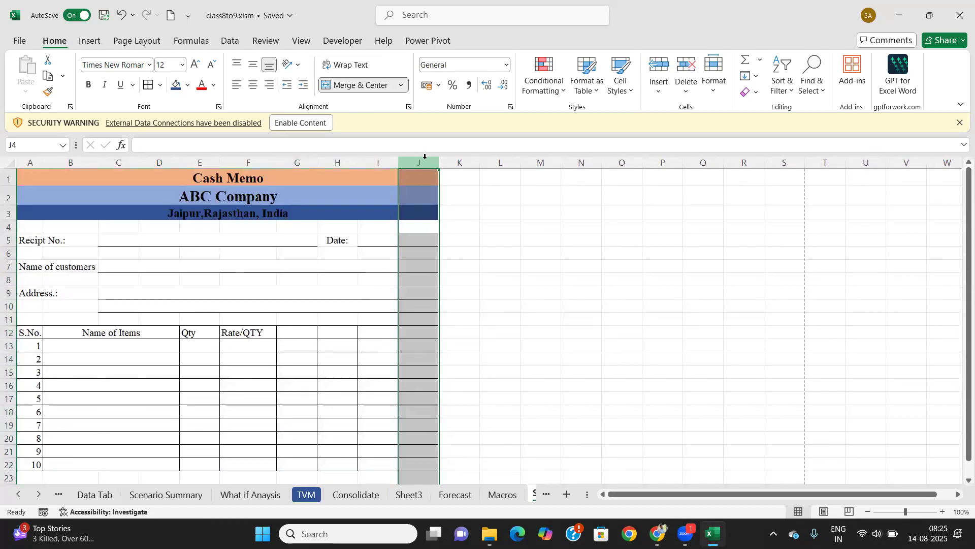
scroll(375, 290, "down", 1)
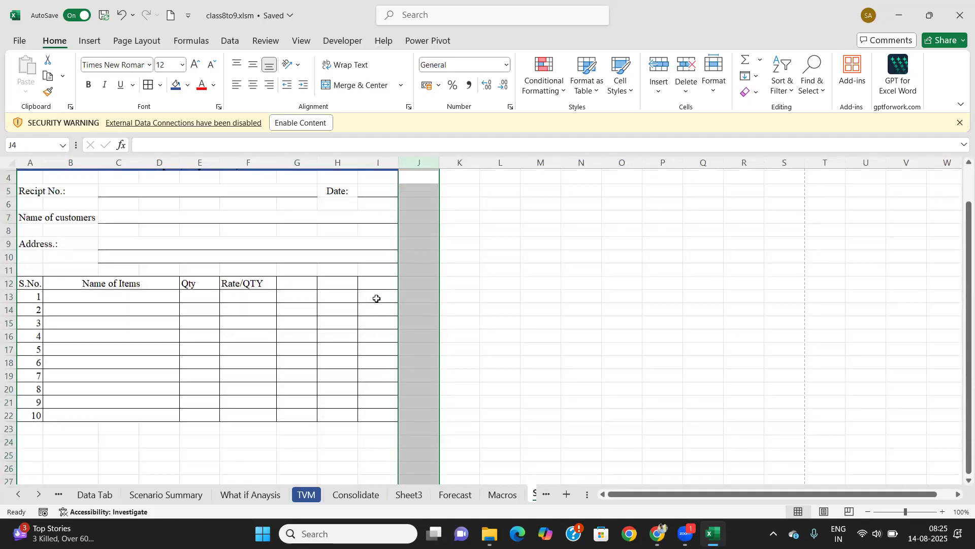
scroll(320, 292, "up", 1)
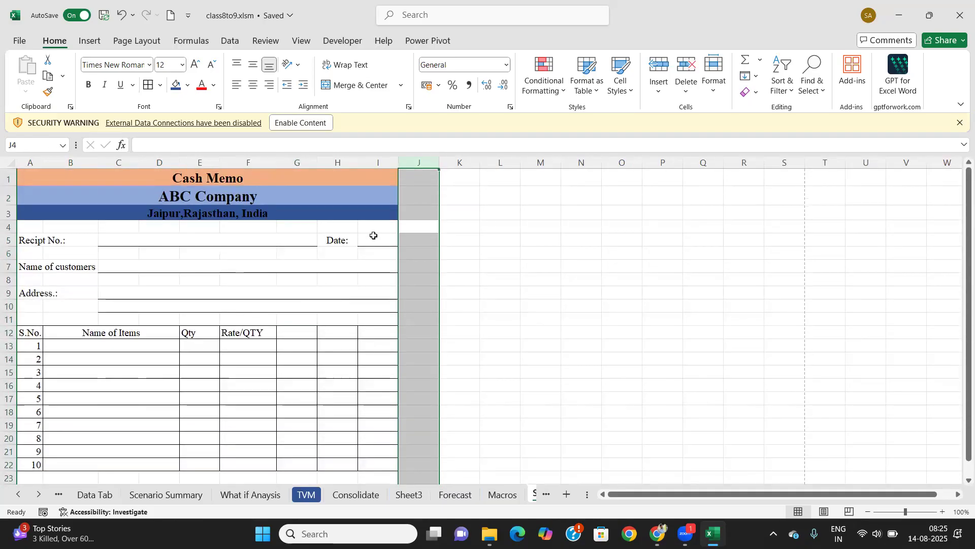
scroll(298, 243, "down", 1)
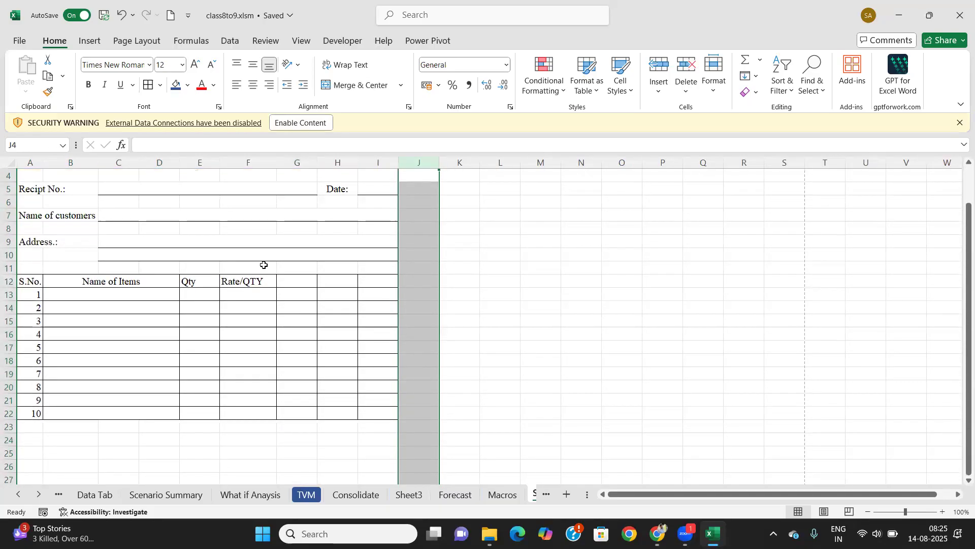
left_click(291, 281)
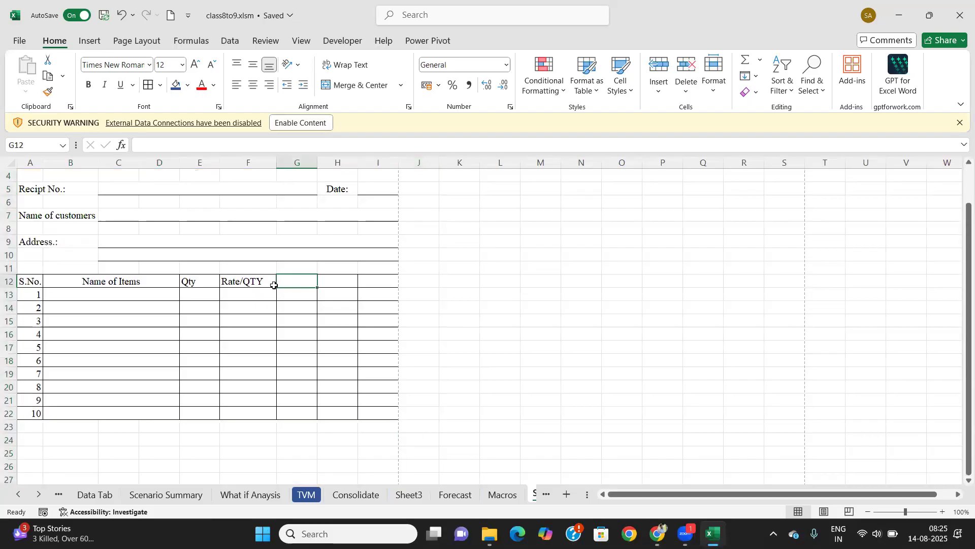
Step: Widen column F slightly and enter the heading Amount in G12
left_click_drag(276, 162, 287, 162)
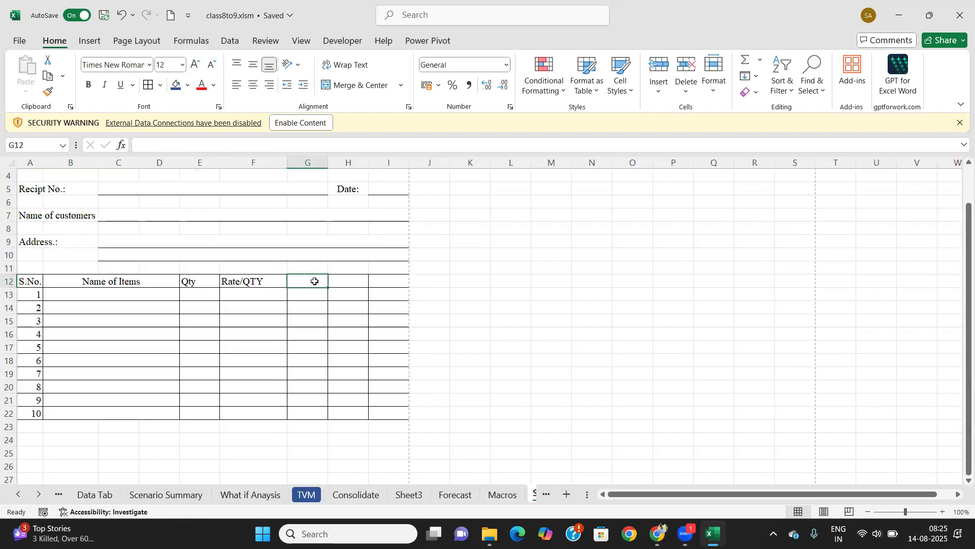
type("T")
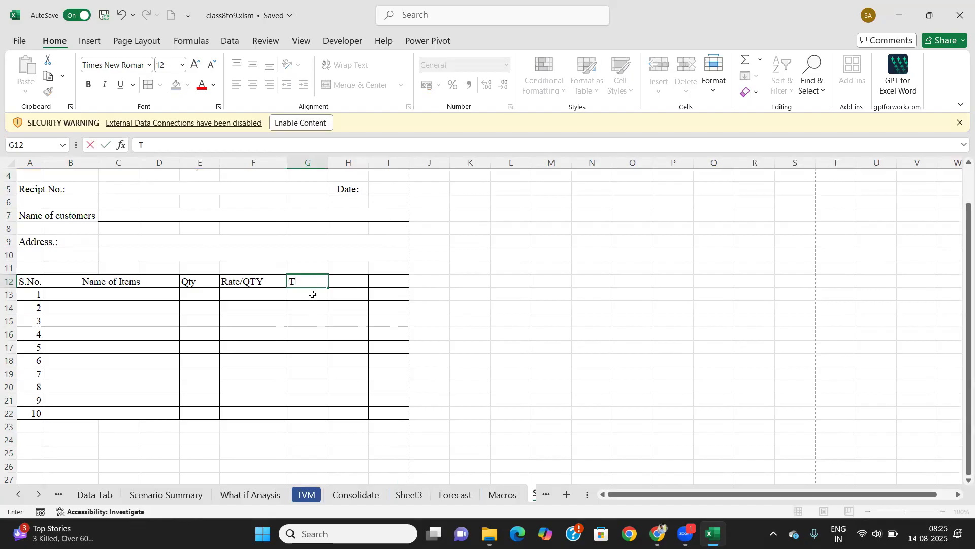
type("otal Am")
key("BackSpace")
key("BackSpace")
key("BackSpace")
key("BackSpace")
type("Am")
key("Tab")
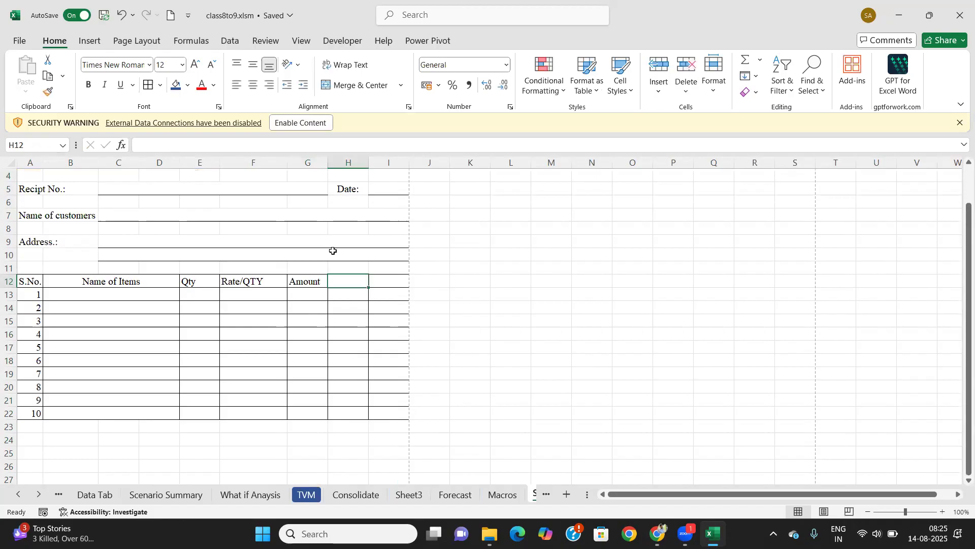
Step: Widen column G and delete the surplus columns H and I from the Cash Memo
scroll(331, 191, "up", 1)
left_click_drag(326, 167, 350, 167)
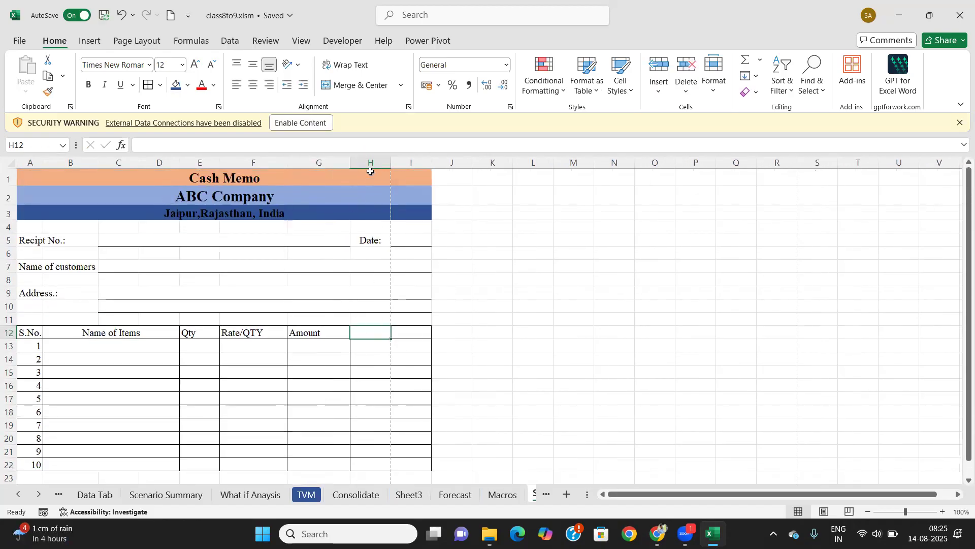
left_click_drag(375, 155, 411, 159)
key("ctrl+minus")
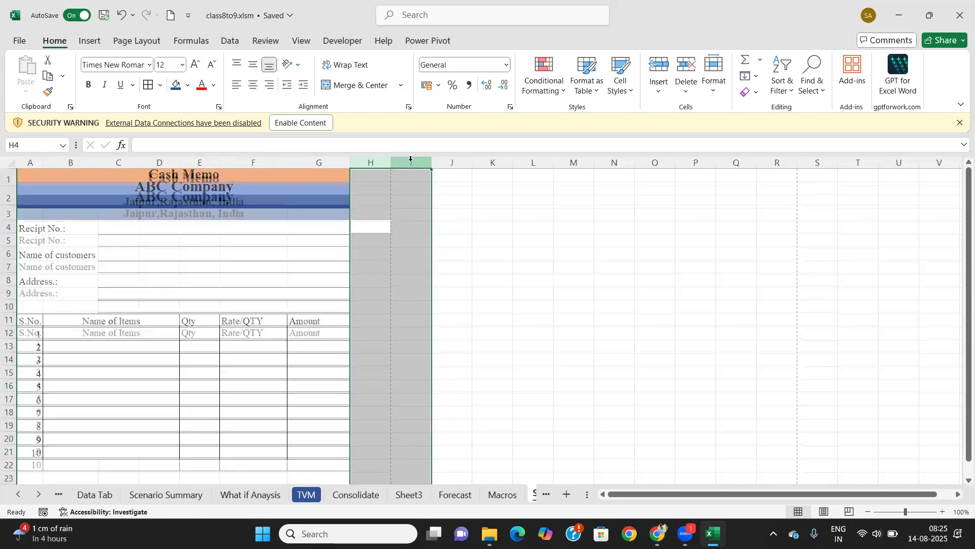
left_click(304, 394)
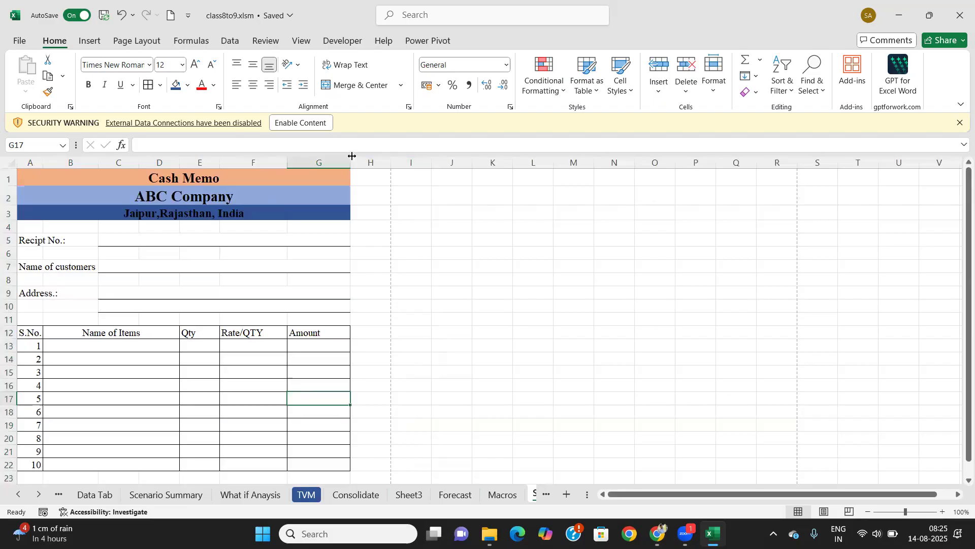
Step: Widen columns G, F, E and A so the Cash Memo fills the width up to the page break
left_click_drag(351, 158, 372, 159)
left_click(335, 163)
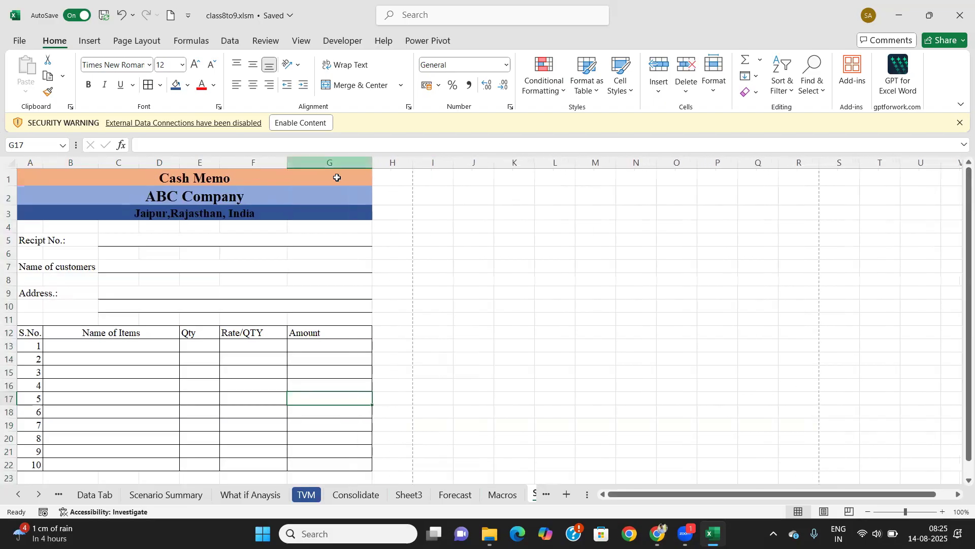
left_click_drag(289, 163, 308, 163)
left_click_drag(216, 167, 241, 165)
left_click(202, 253)
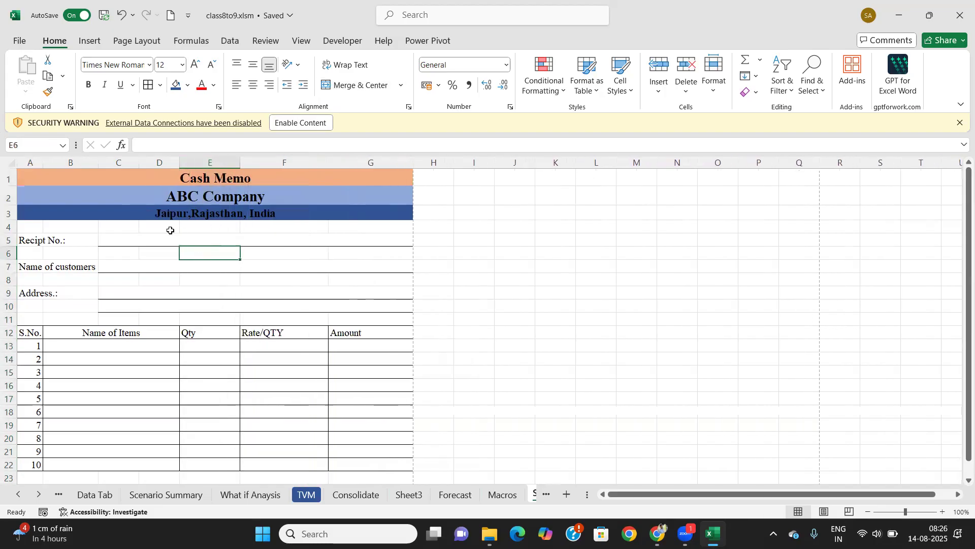
left_click_drag(43, 163, 48, 163)
Step: Center the contents of the item table A12:G22 horizontally and vertically
left_click_drag(29, 336, 372, 467)
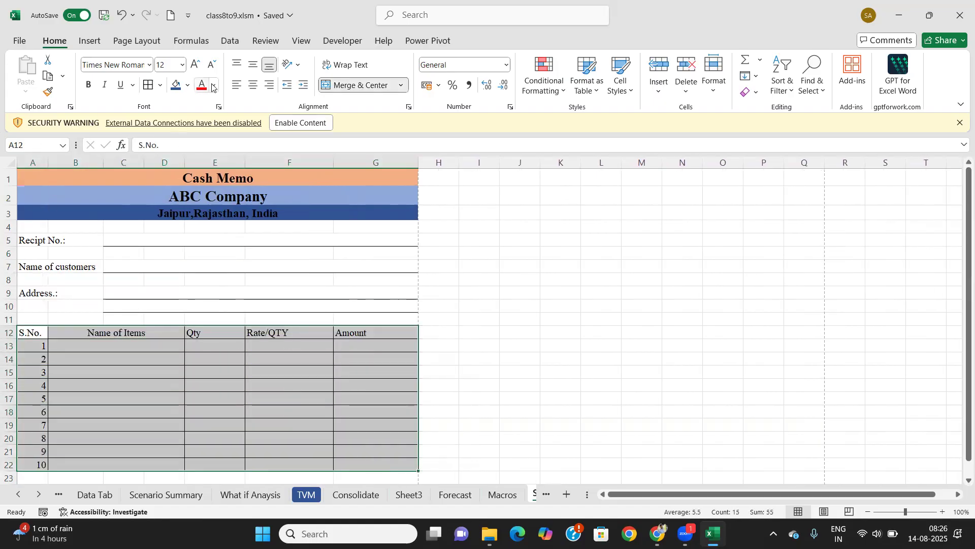
left_click(253, 85)
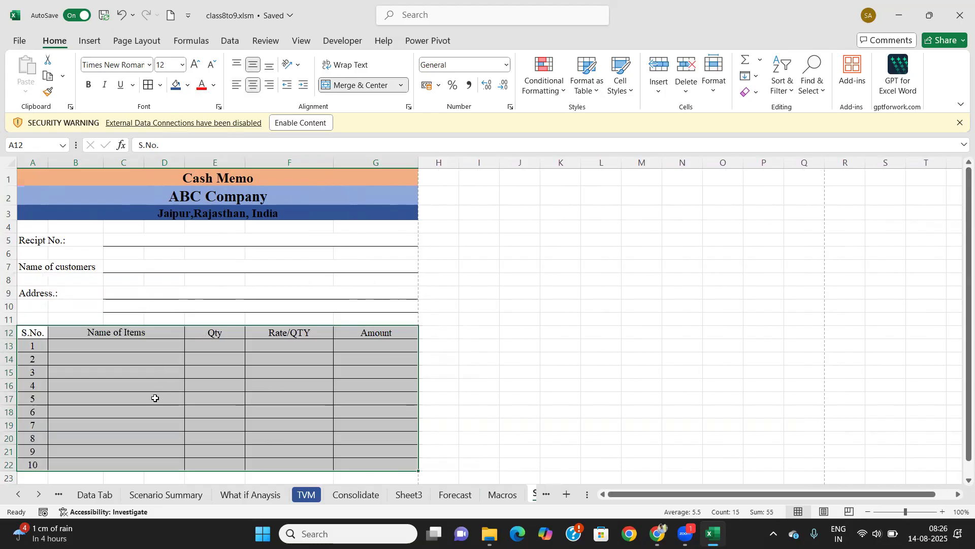
left_click(35, 363)
Step: Make the item table headings in row 12 and the labels in A5, A7 and A9 bold
left_click_drag(30, 333, 381, 335)
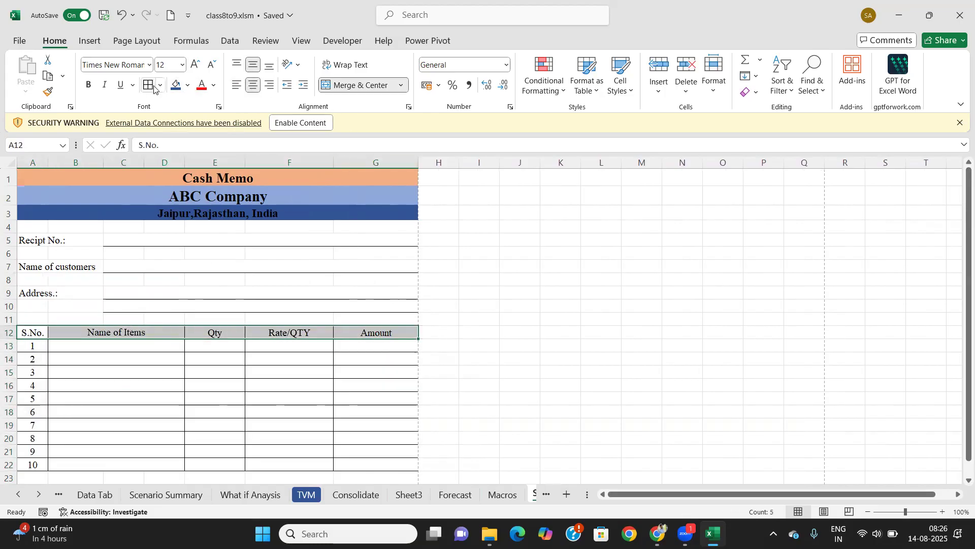
left_click(88, 85)
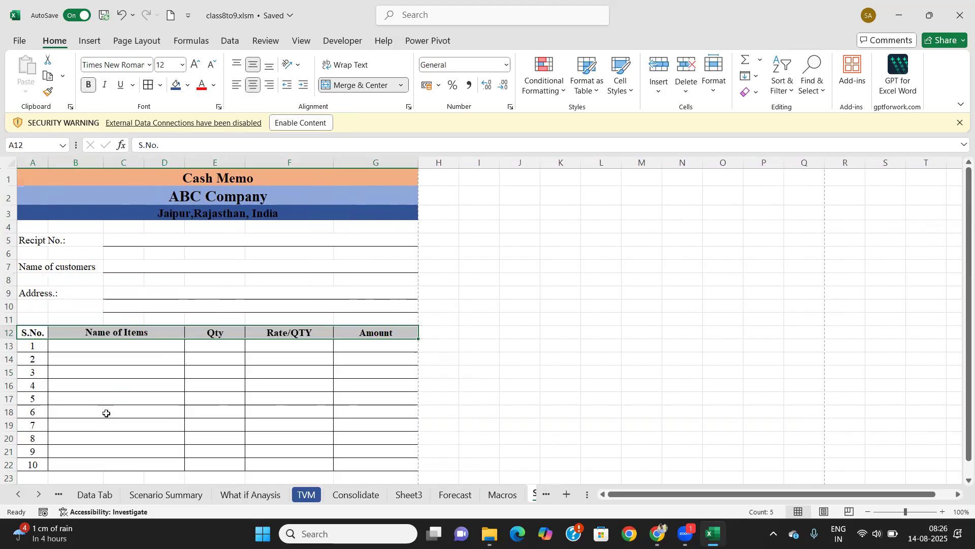
left_click(34, 243)
left_click(88, 85)
left_click(32, 265)
left_click(89, 85)
left_click(31, 292)
left_click(89, 85)
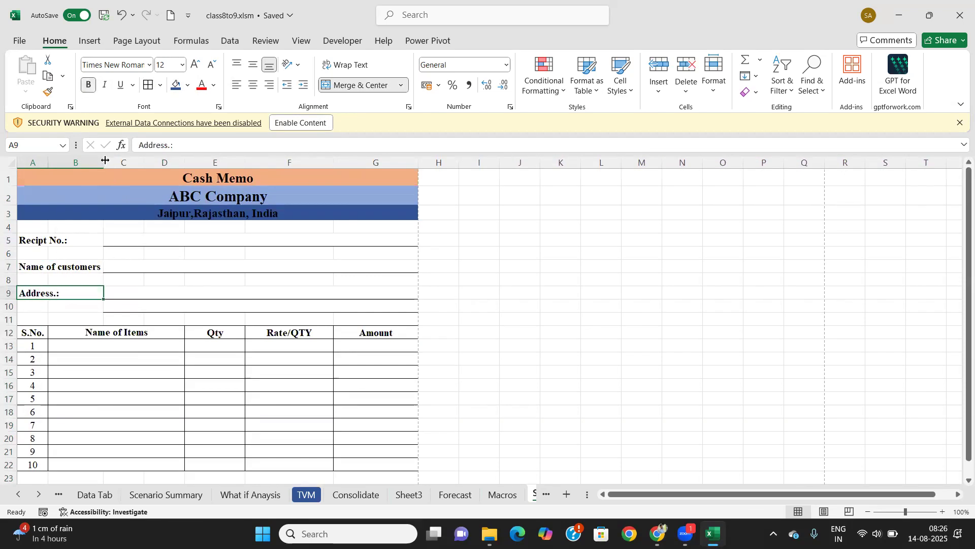
Step: Add a colon to the Name of customers label in A7 and widen column B to fit it
left_click(100, 266)
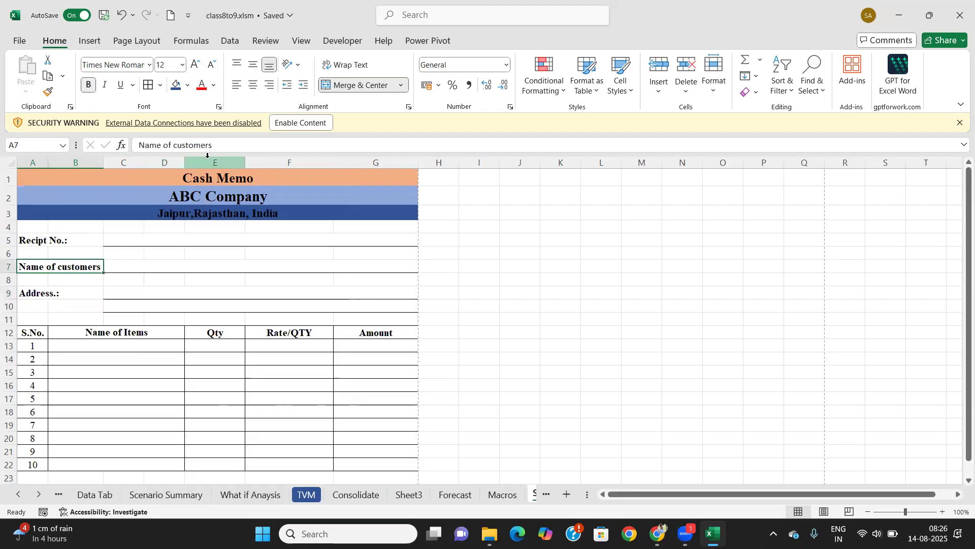
left_click(220, 147)
type(":")
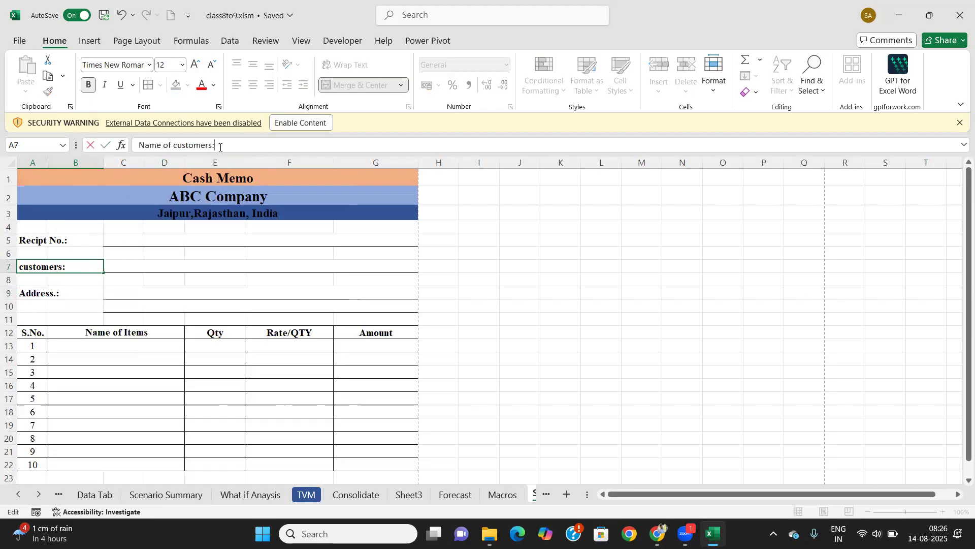
left_click(135, 272)
left_click_drag(108, 162, 112, 162)
Step: Remove the border from the merged receipt number field C5:G5 and unmerge its cells
left_click(142, 240)
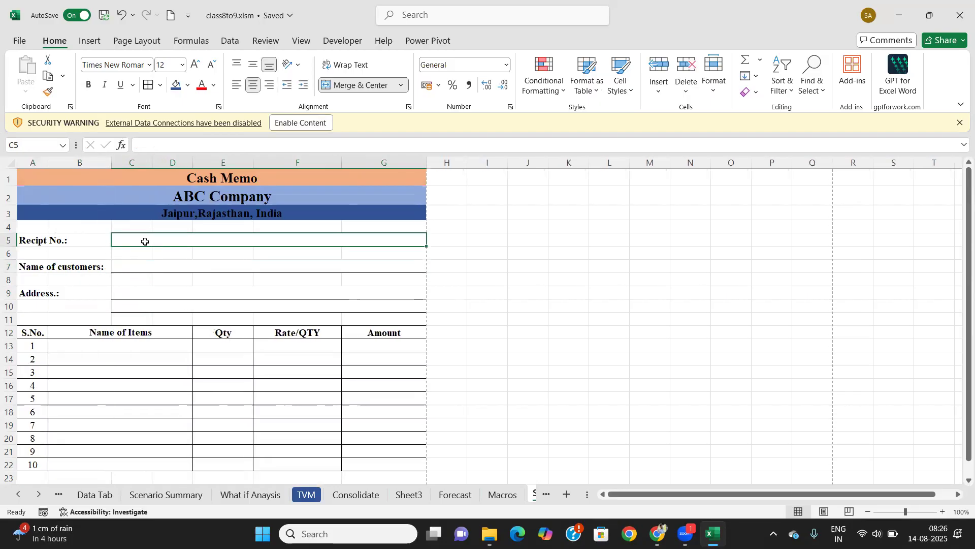
left_click(160, 85)
left_click(173, 203)
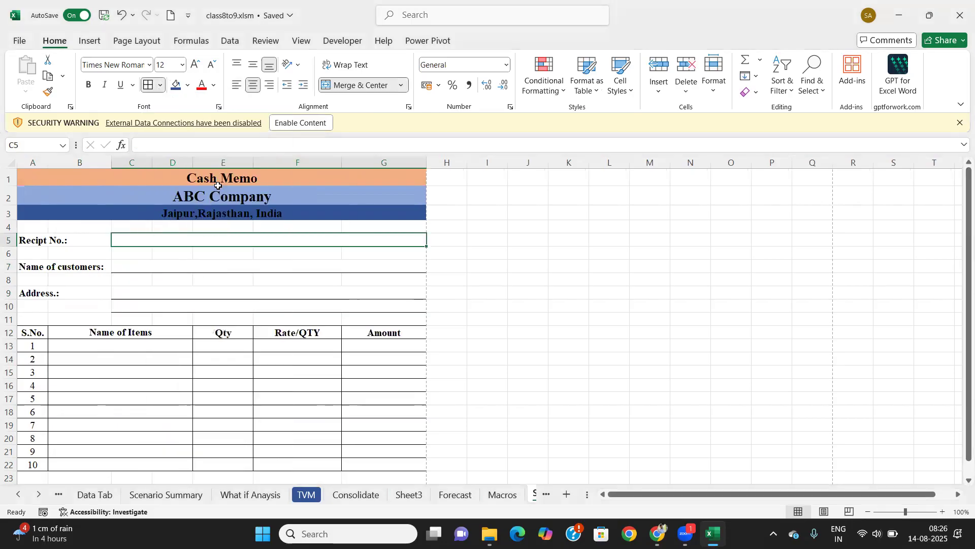
left_click(401, 84)
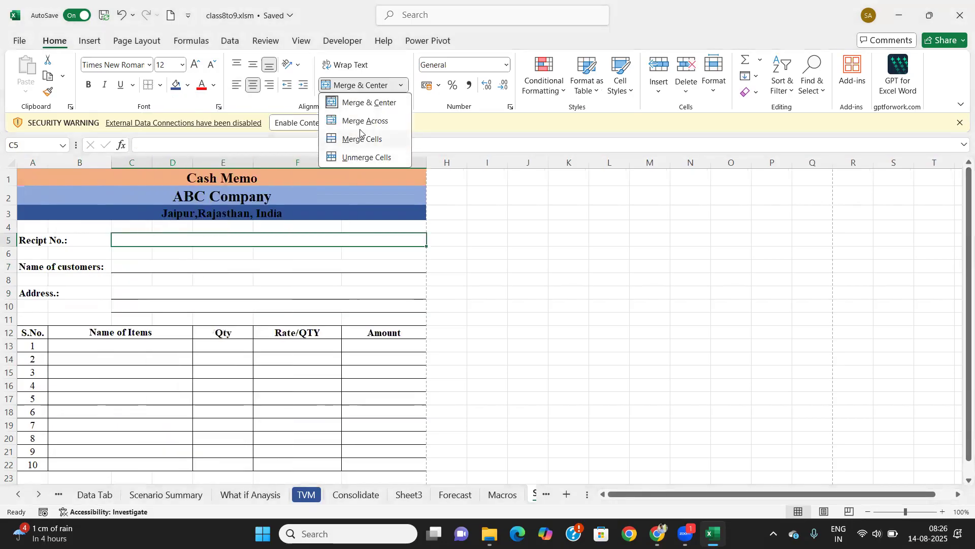
left_click(362, 157)
left_click(135, 266)
Step: Merge and center C5:E5 and give it a bottom border as the receipt number line
left_click_drag(124, 237, 199, 237)
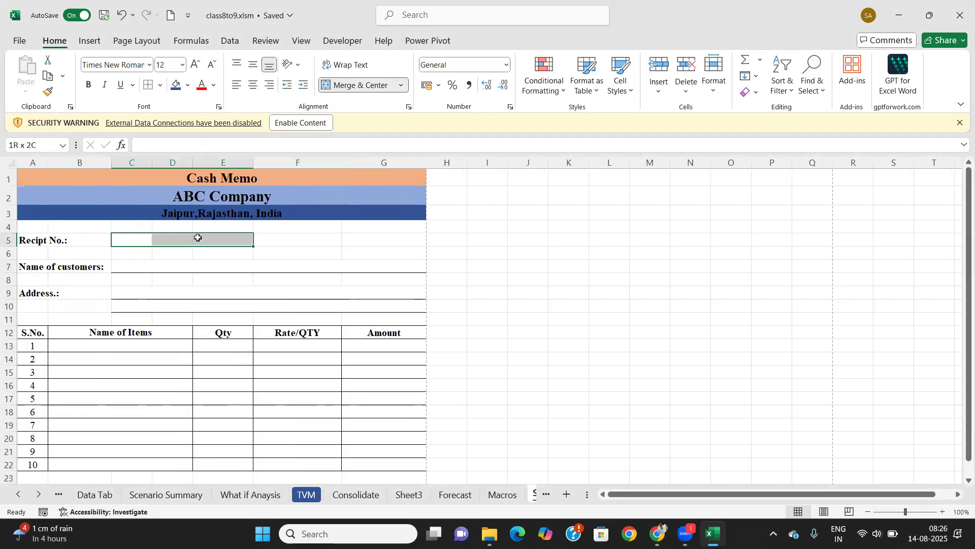
left_click(401, 89)
left_click(366, 102)
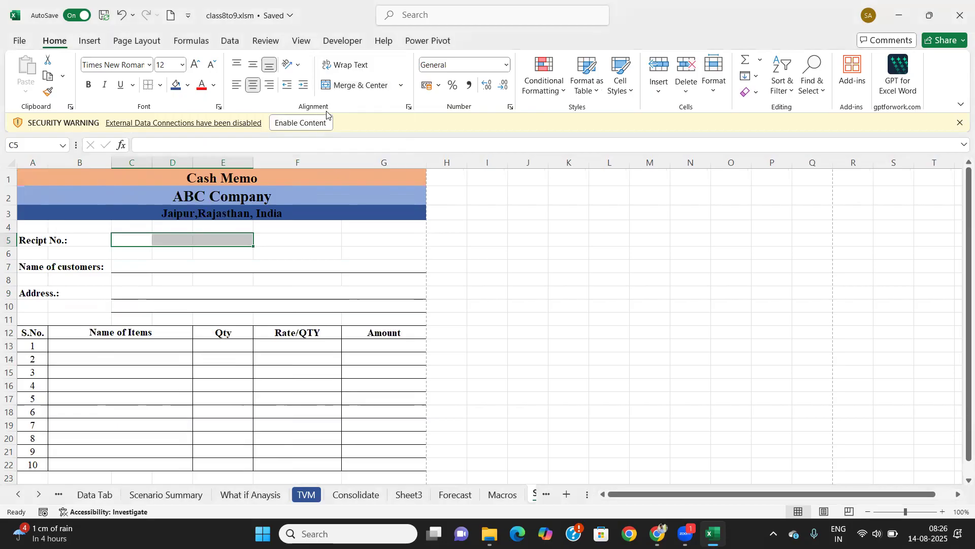
left_click(161, 88)
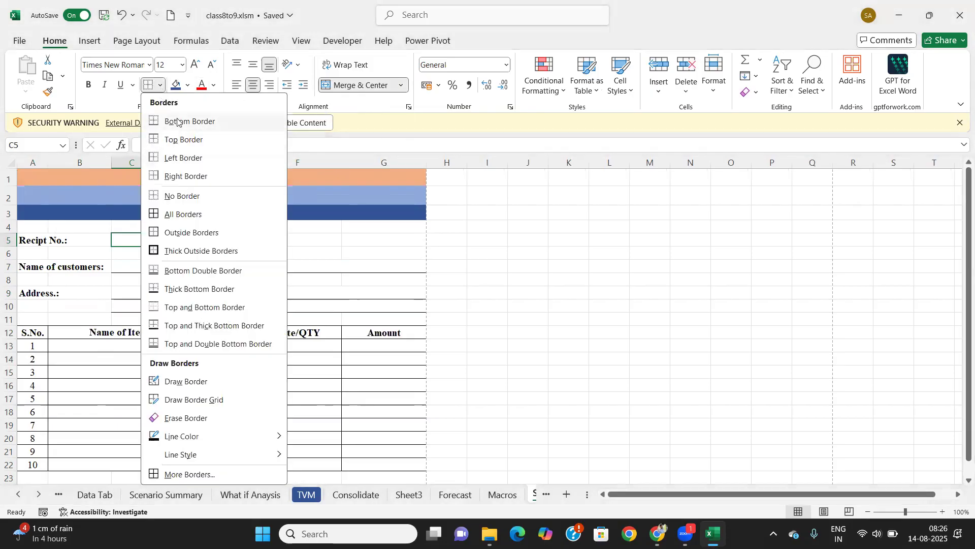
left_click(171, 120)
Step: Enter the label Date: in F5 in bold and give G5 a bottom border
left_click(307, 241)
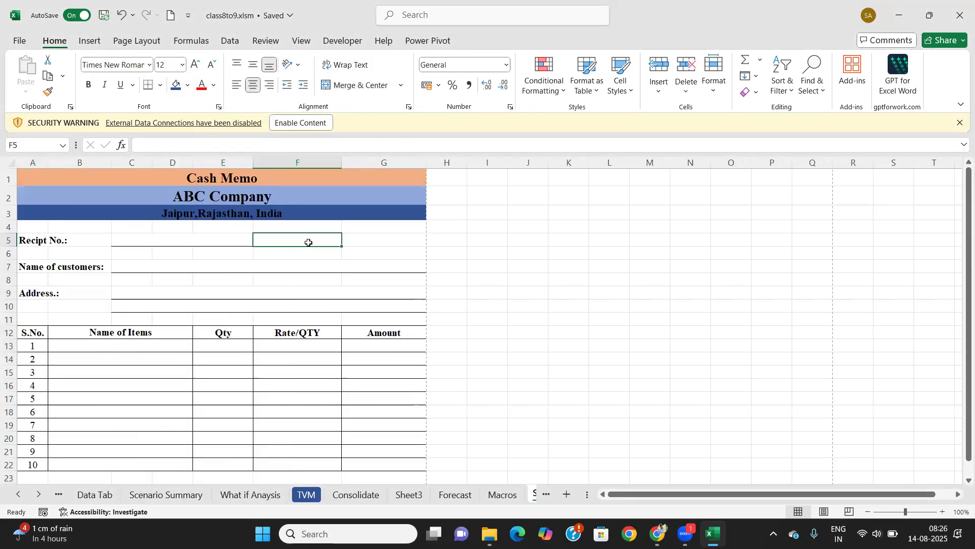
type("Date:")
key("Tab")
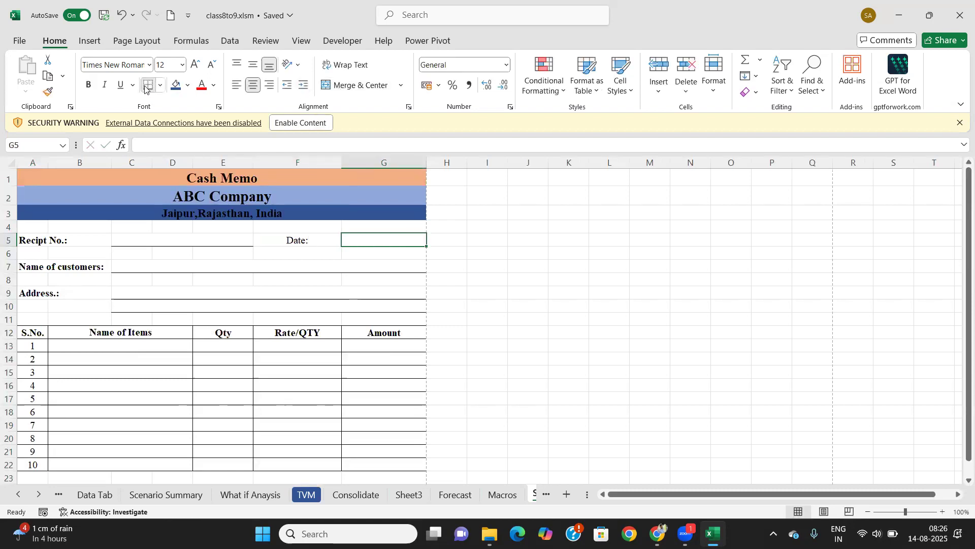
left_click(283, 392)
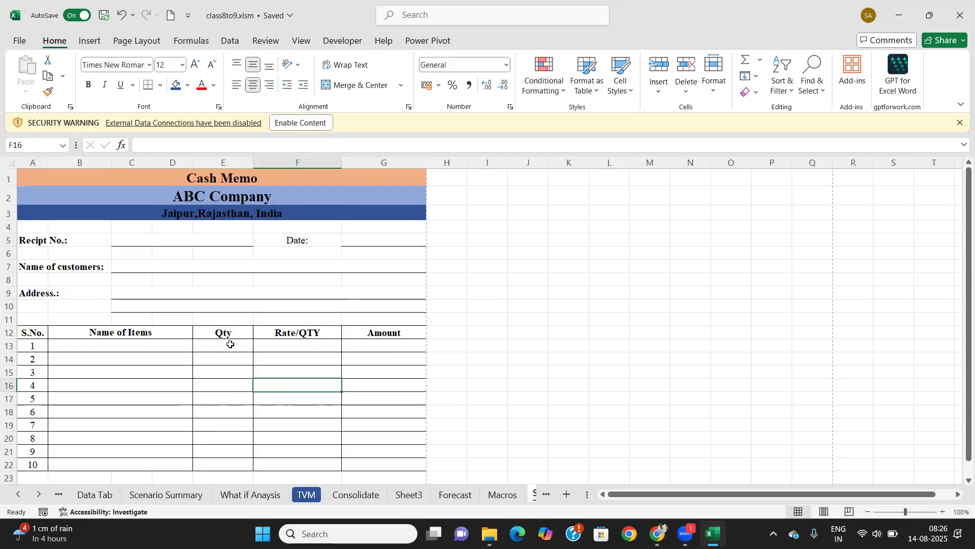
left_click(292, 242)
left_click(89, 85)
Step: Enter the label Total Amount in F23 below the item table
left_click(183, 374)
scroll(143, 355, "down", 3)
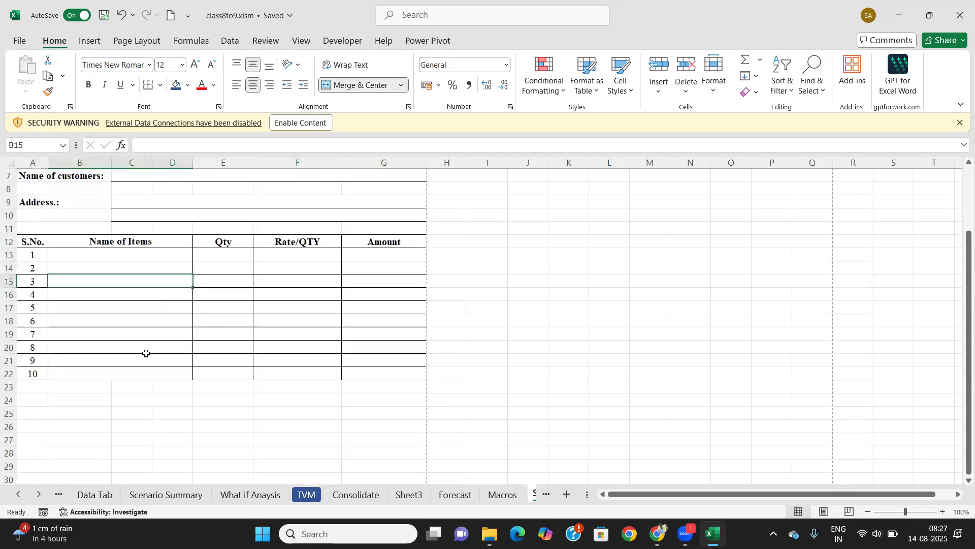
scroll(343, 408, "down", 1)
scroll(301, 376, "up", 2)
scroll(301, 368, "down", 1)
left_click(285, 350)
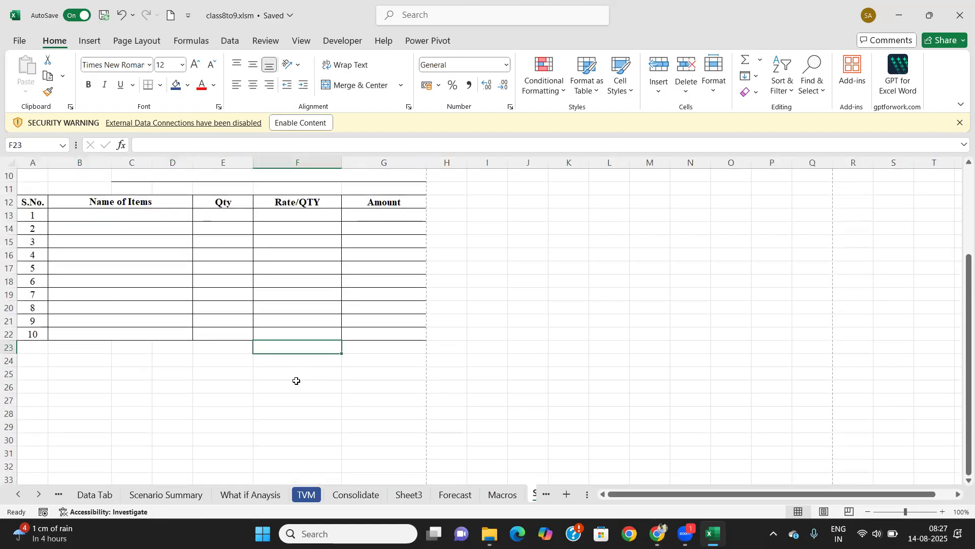
type("T")
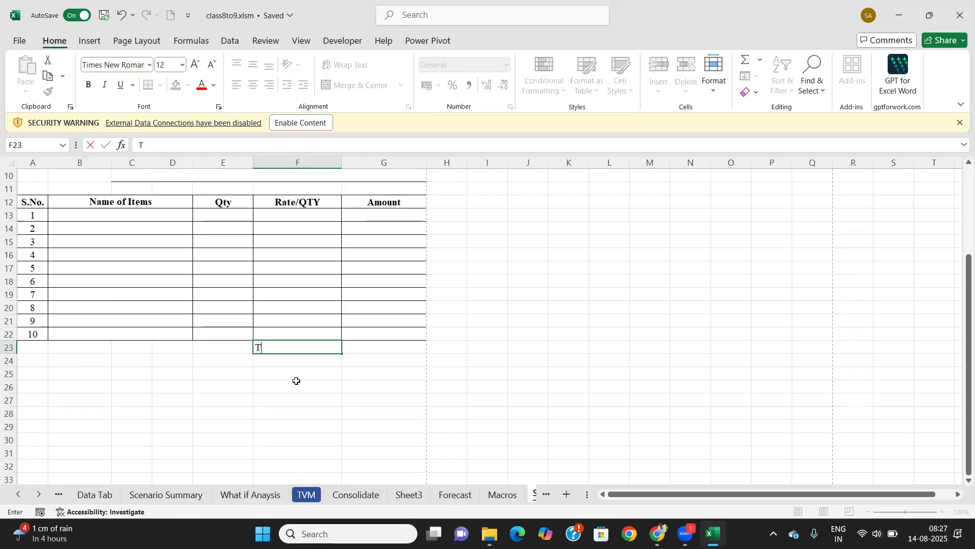
type("otal Amount")
key("Tab")
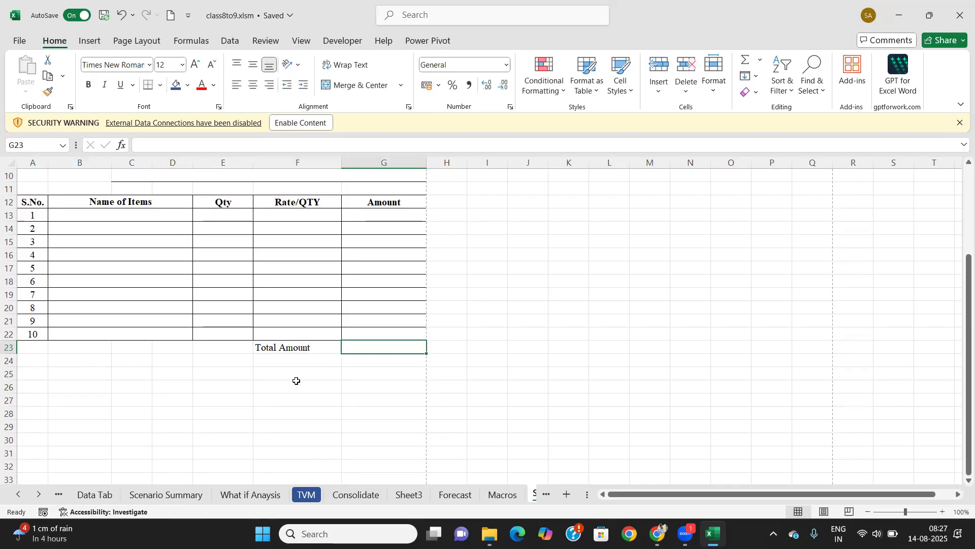
Step: Enter the labels CGST, SGST, VAT and Total Amount (Incl. Taxes) in F24:F27 below the Total Amount label
left_click(298, 365)
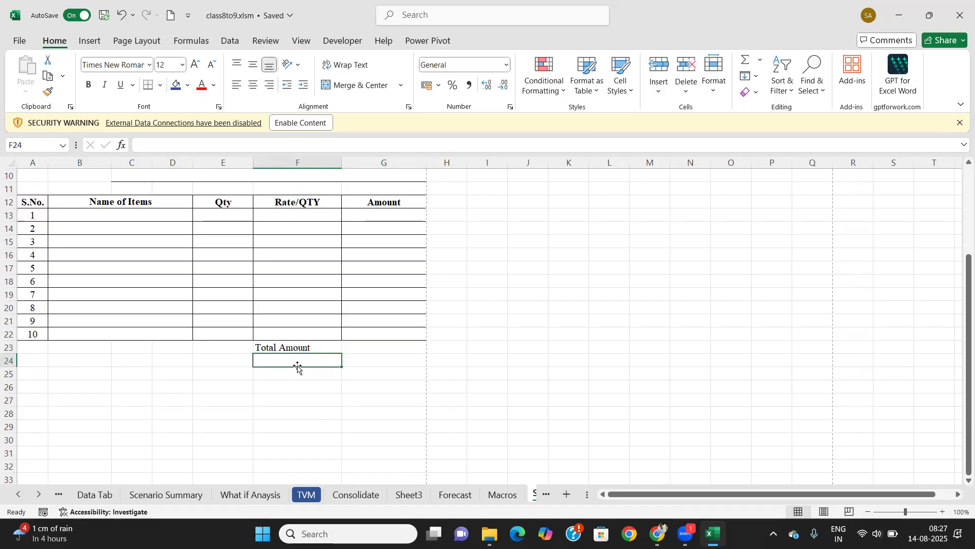
type("CGST")
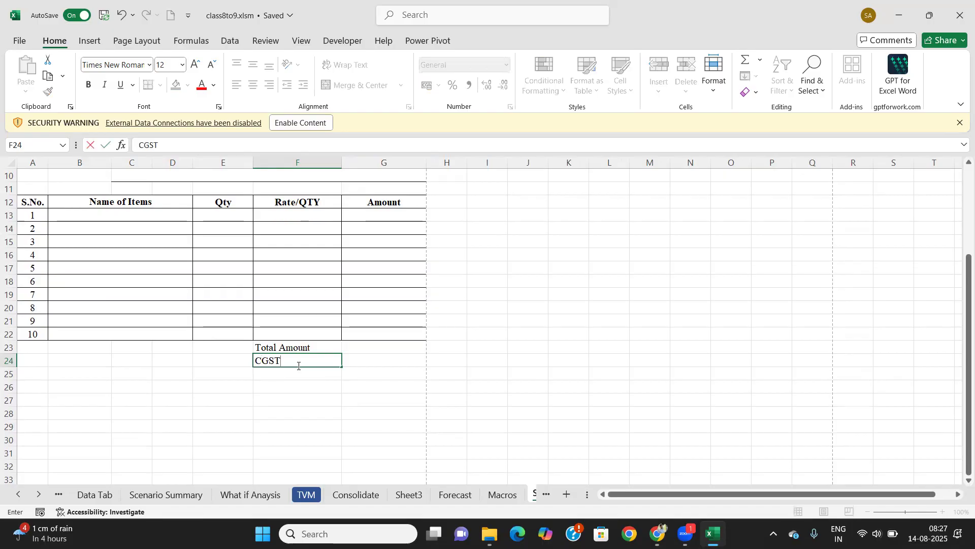
type("S")
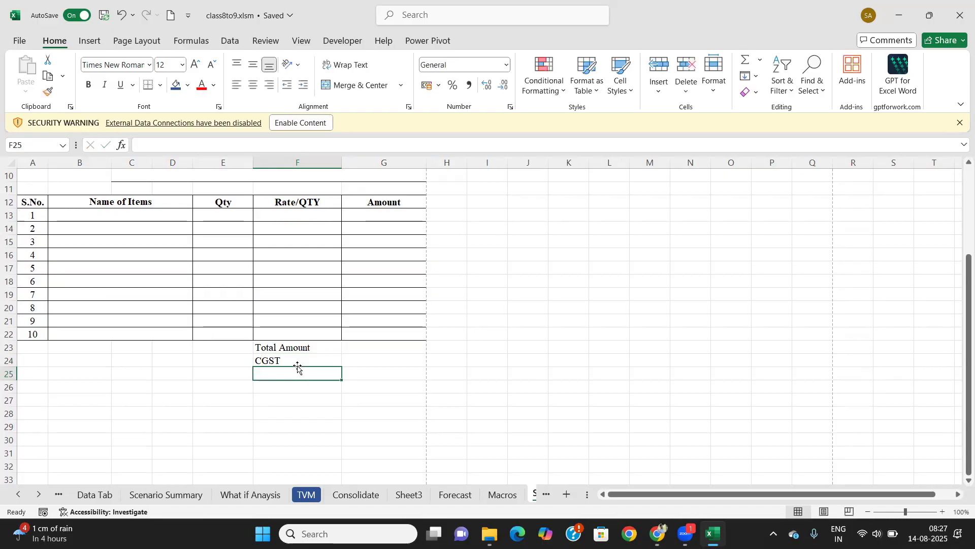
type("GST")
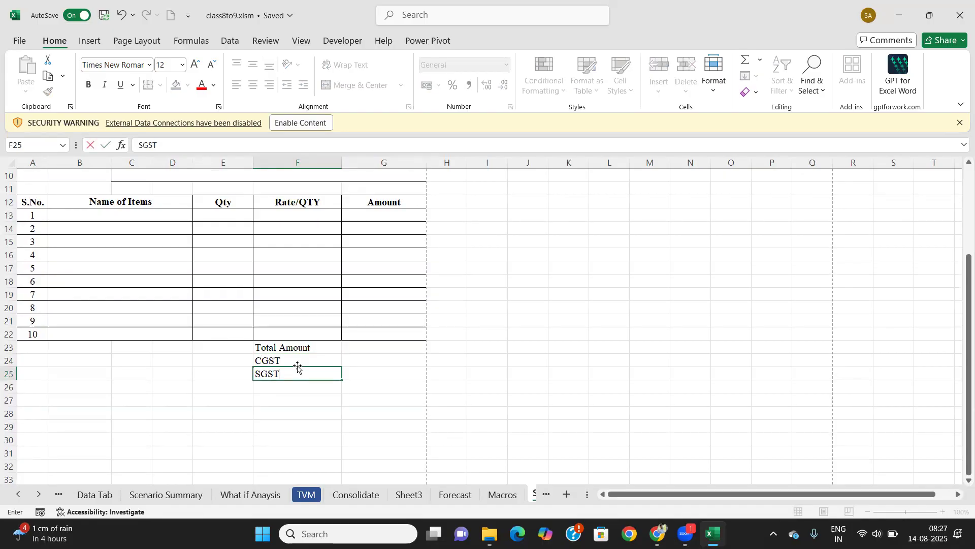
key("Return")
type("VAT")
key("Return")
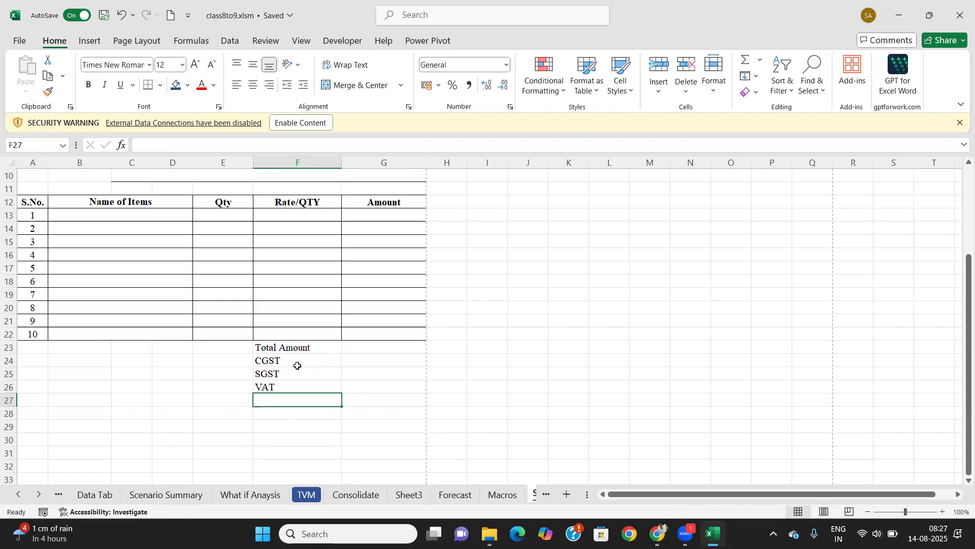
type("Total")
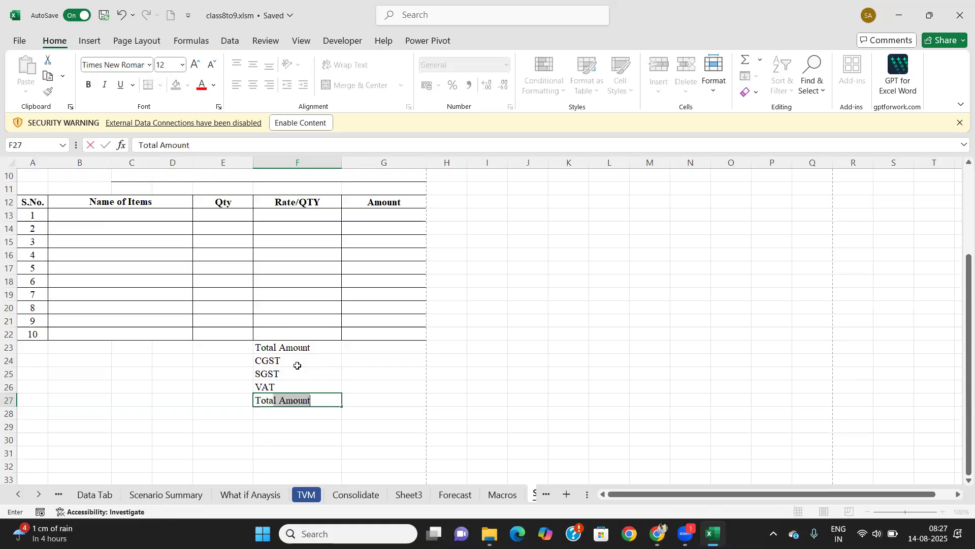
type(" Amount (Incl. Taxes")
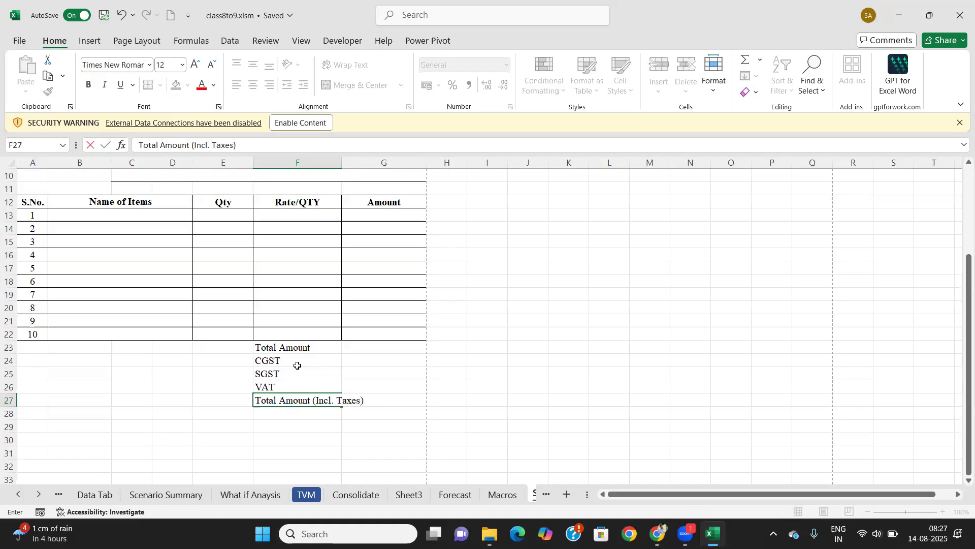
key("Tab")
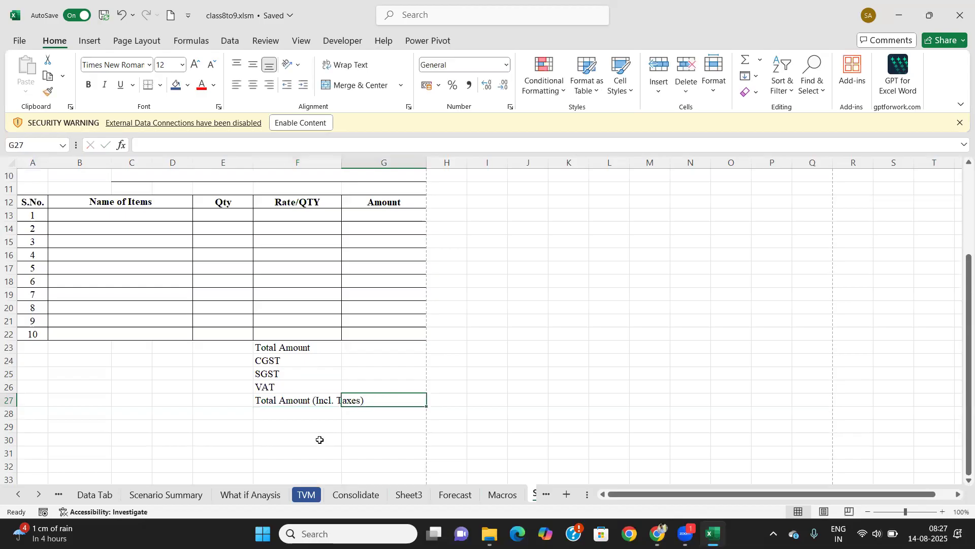
Step: Apply all borders to the totals block F23:G27
left_click(304, 399)
left_click_drag(287, 348, 386, 400)
left_click(160, 85)
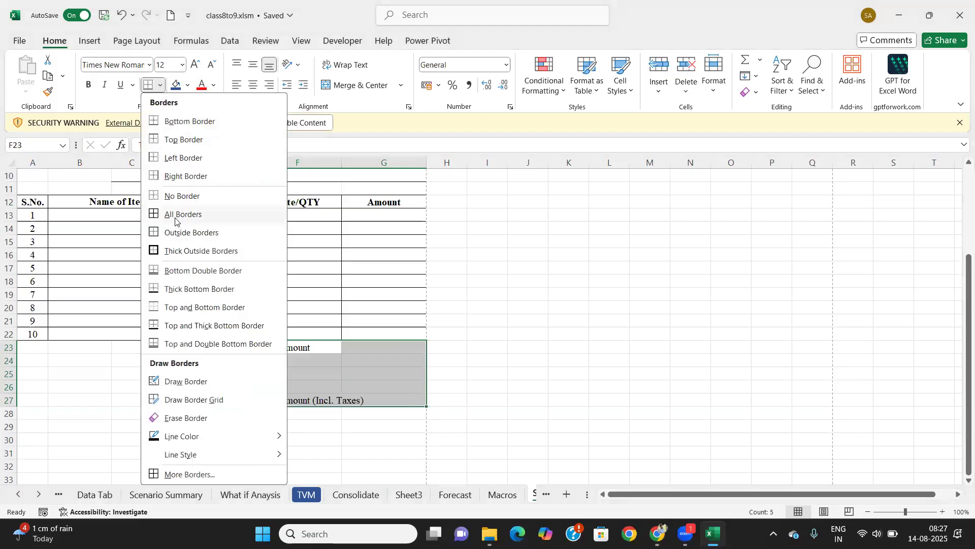
left_click(175, 221)
Step: Wrap the text of the Total Amount (Incl. Taxes) label in F27
left_click(309, 401)
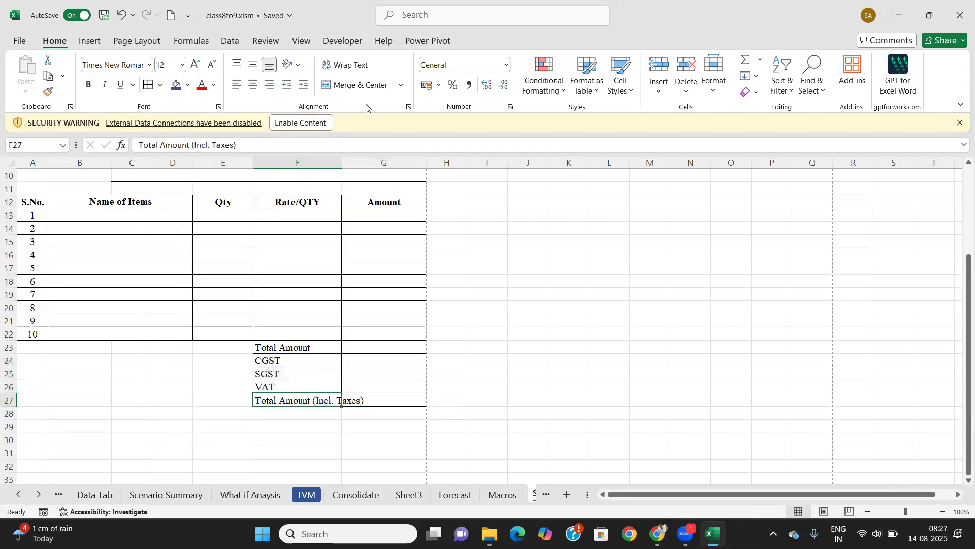
left_click(345, 65)
left_click(365, 402)
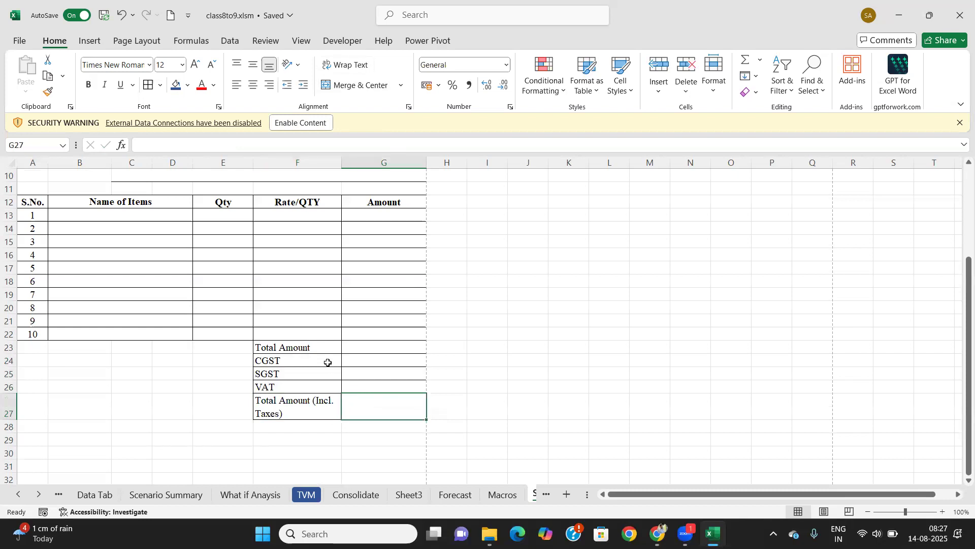
Step: Center the amount cells G23:G27 horizontally and vertically, and widen column F slightly
left_click(313, 347)
left_click_drag(372, 345, 375, 406)
left_click(253, 85)
left_click(253, 66)
left_click(362, 397)
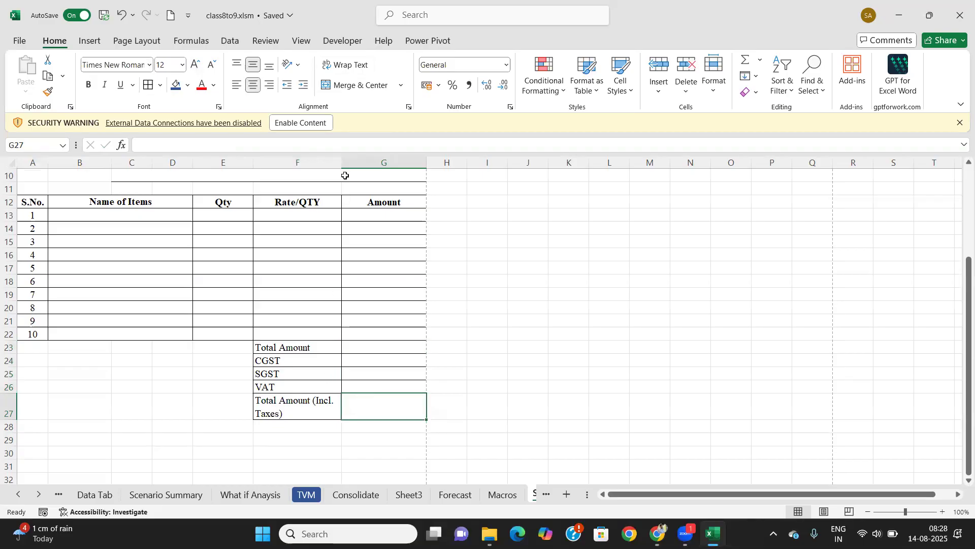
left_click_drag(342, 161, 343, 161)
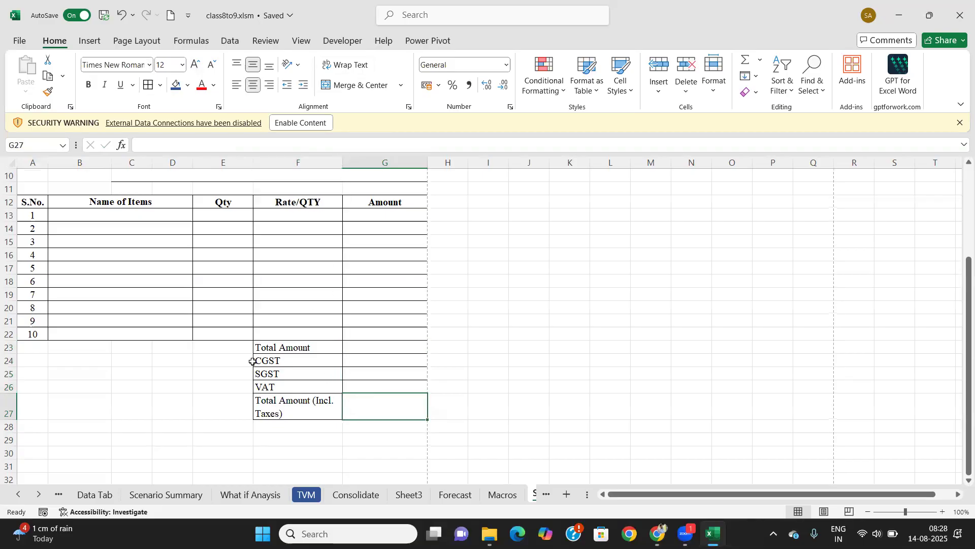
Step: Make the total and tax labels in F23:F27 bold
left_click(184, 370)
scroll(149, 372, "down", 2)
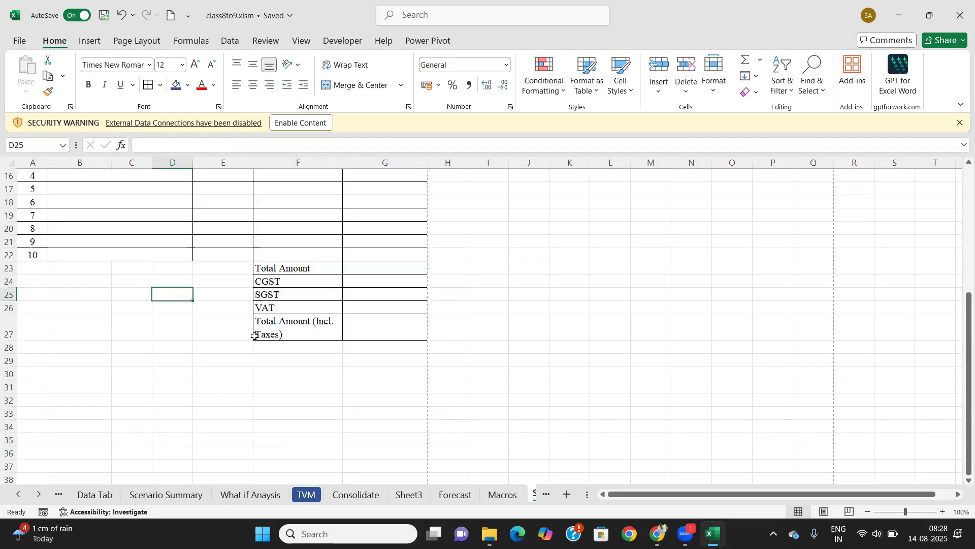
left_click_drag(318, 266, 311, 320)
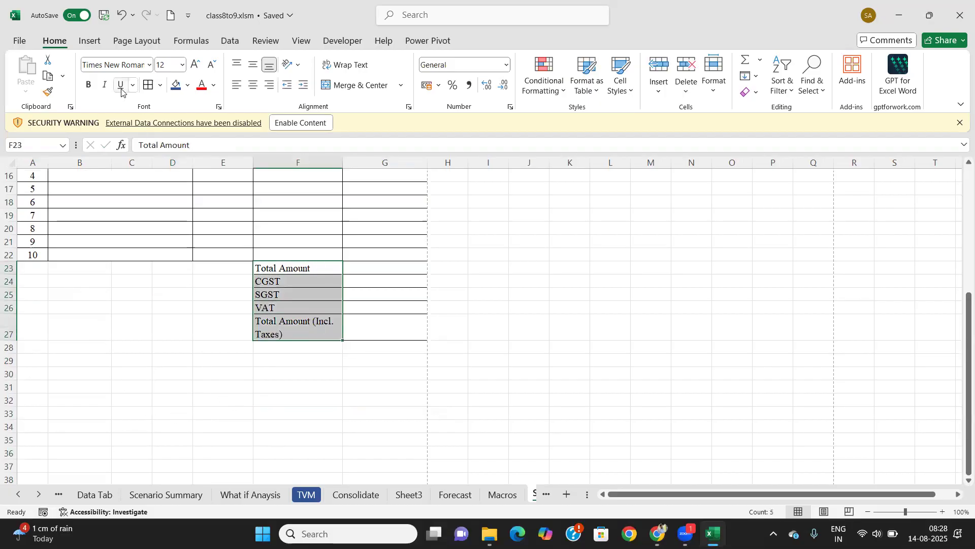
left_click(89, 85)
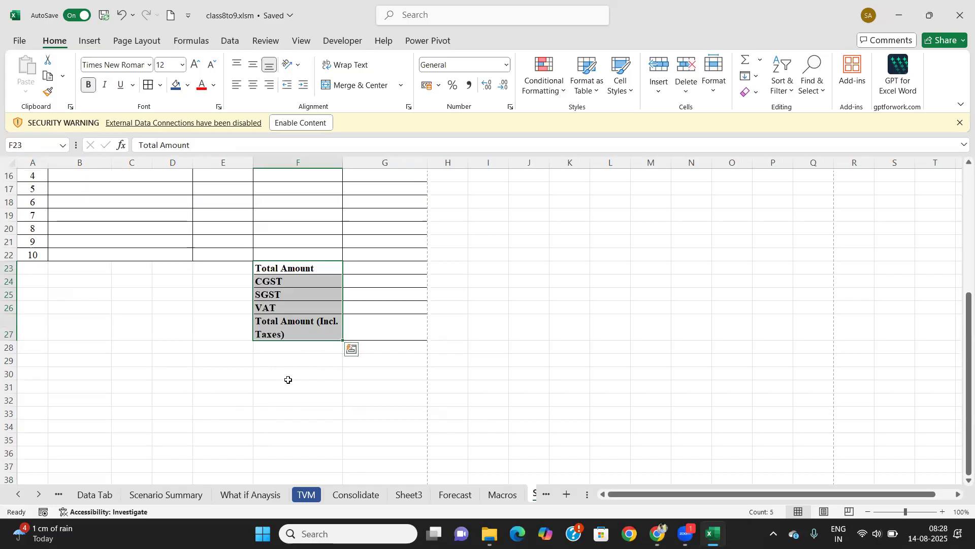
Step: Select cells F30:G30 below the totals block
left_click_drag(265, 374, 369, 374)
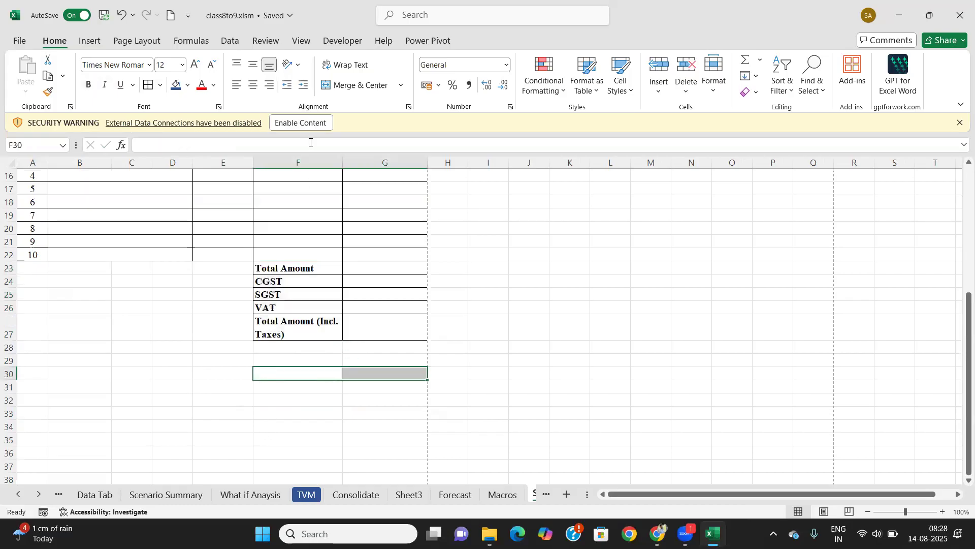
Step: Merge and center cells F30:G30 and give the merged cell a bottom border as a signature line
left_click(378, 91)
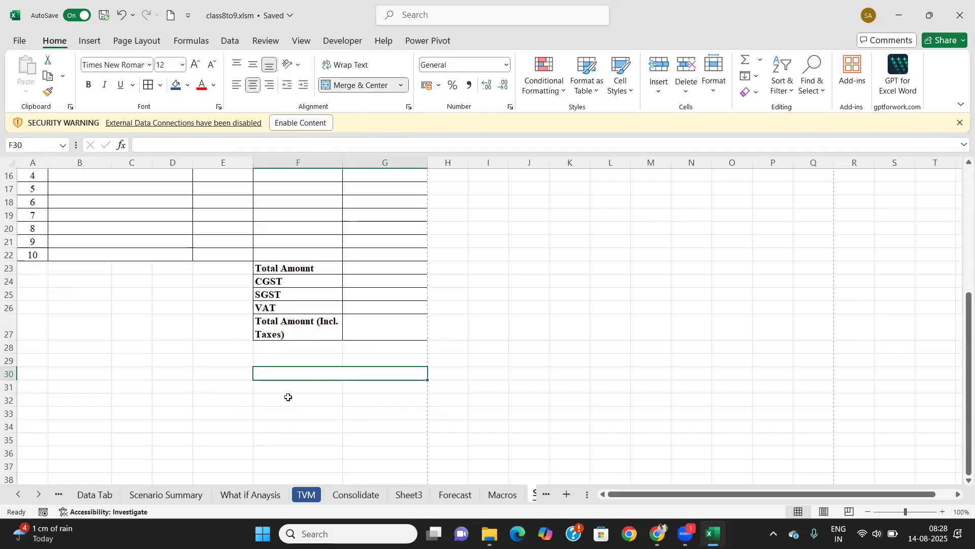
left_click(160, 85)
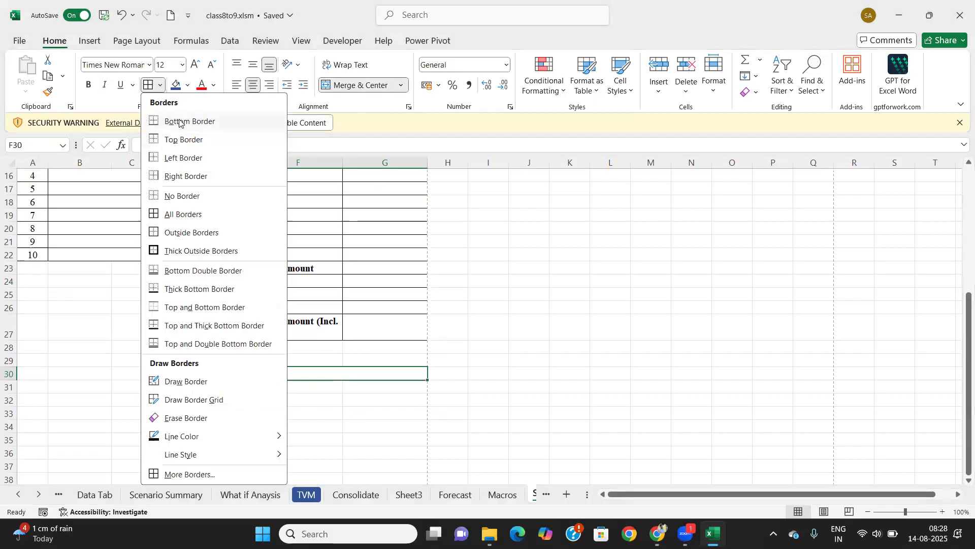
left_click(177, 121)
Step: Merge and center cells F31:G31 and enter the bold label "Signature" there
left_click_drag(287, 391, 370, 388)
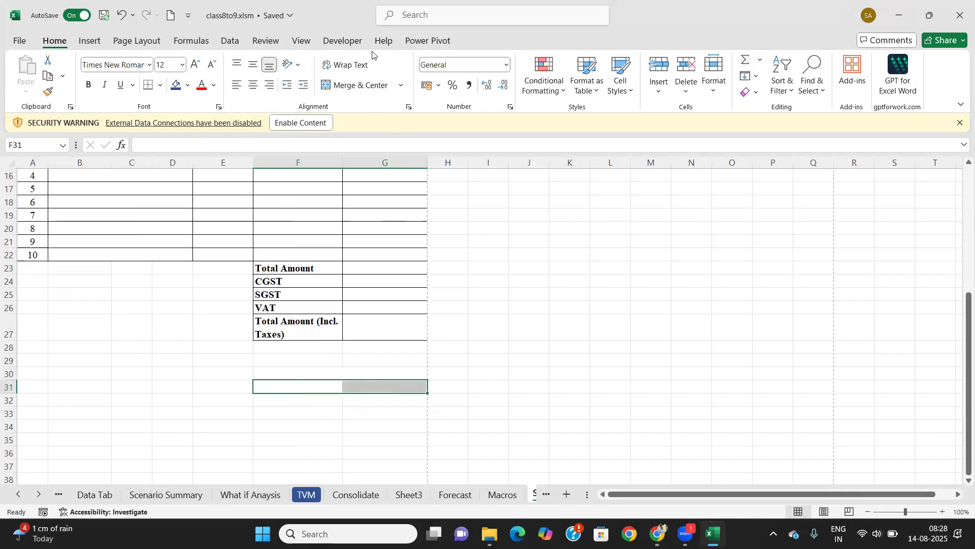
left_click(363, 85)
type("Signature")
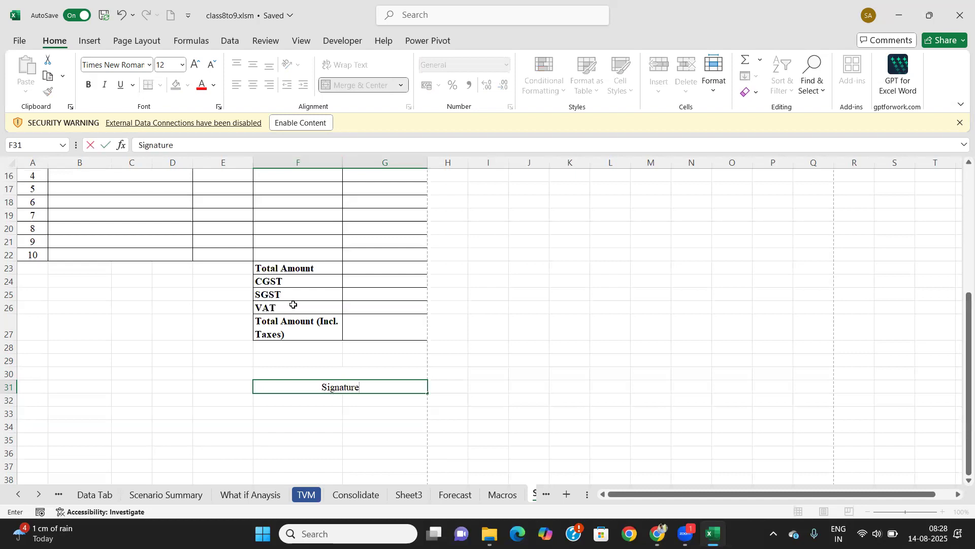
left_click(322, 388)
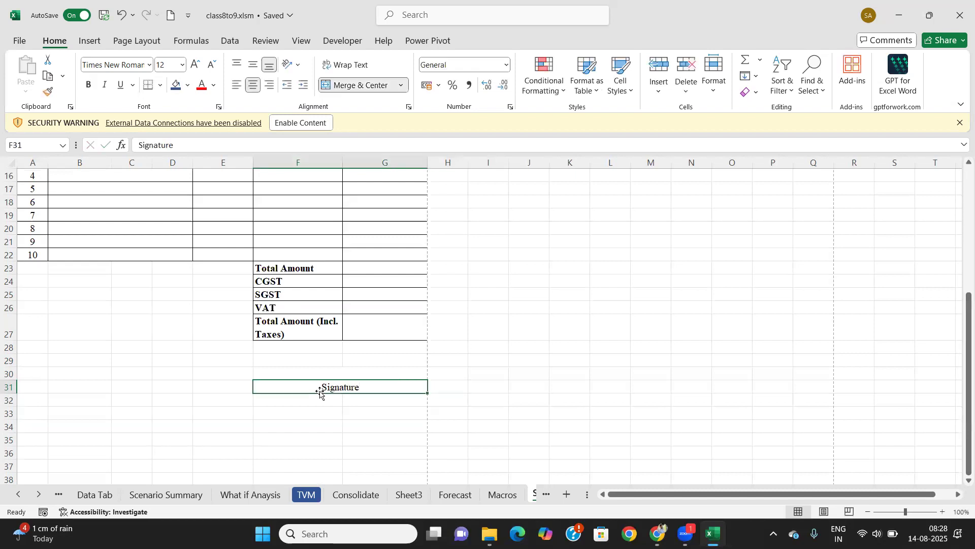
left_click(89, 85)
left_click(196, 425)
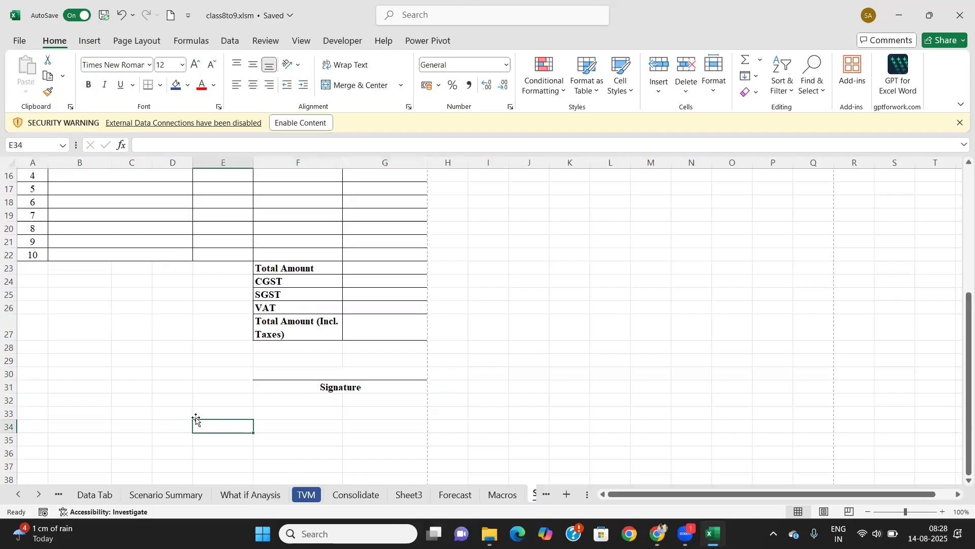
Step: Apply a thick outside border around the whole cash memo, A1:G34
scroll(203, 388, "up", 4)
scroll(204, 370, "up", 1)
left_click_drag(35, 176, 197, 440)
left_click(160, 85)
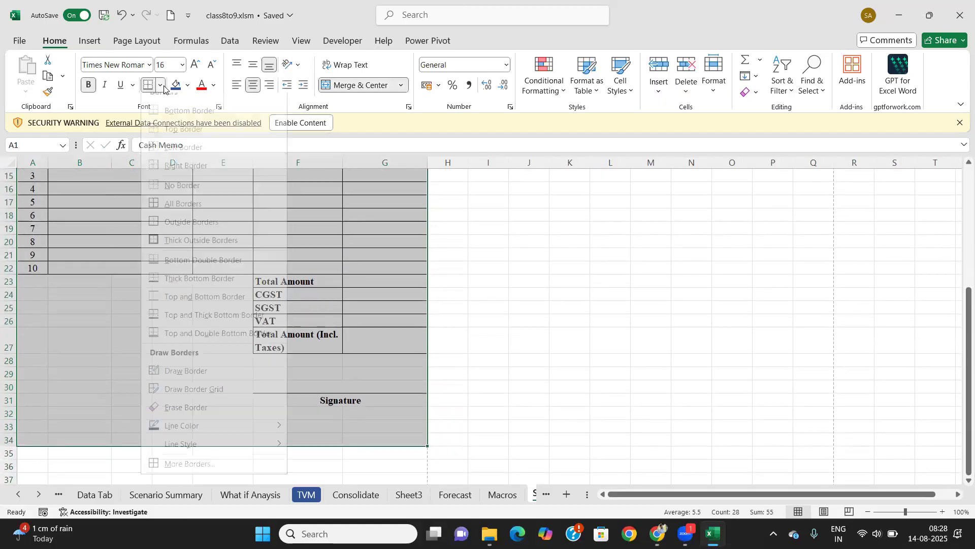
left_click(209, 250)
scroll(210, 305, "up", 5)
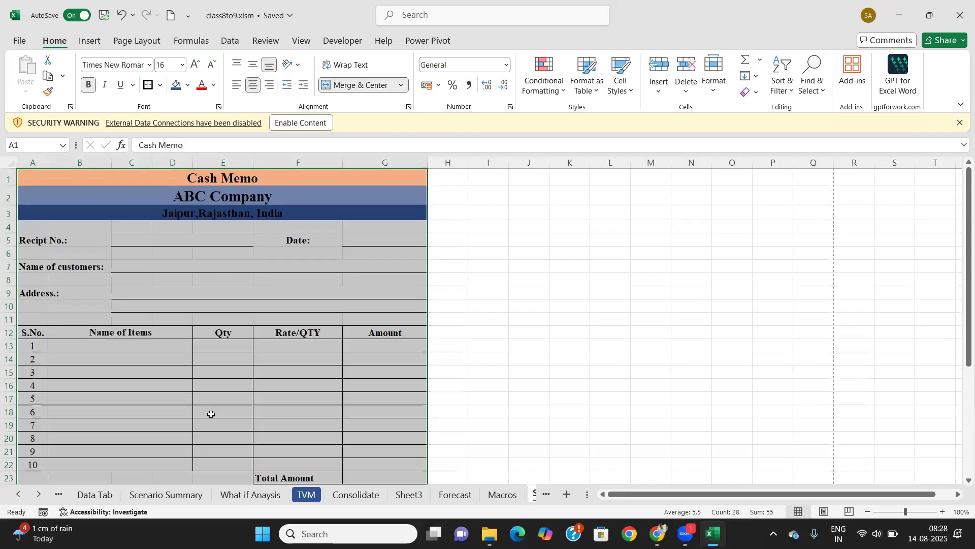
left_click(218, 409)
scroll(227, 364, "down", 7)
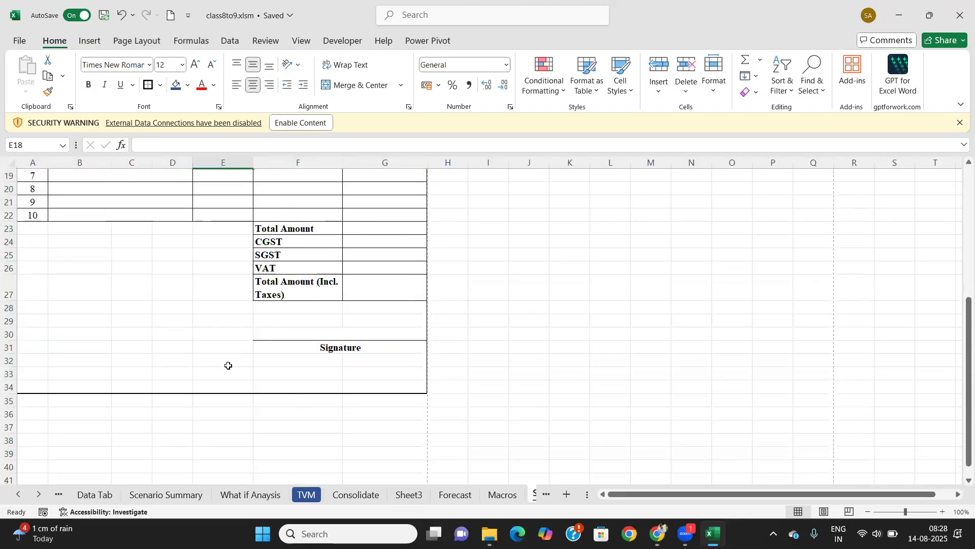
scroll(225, 377, "up", 5)
scroll(225, 378, "up", 2)
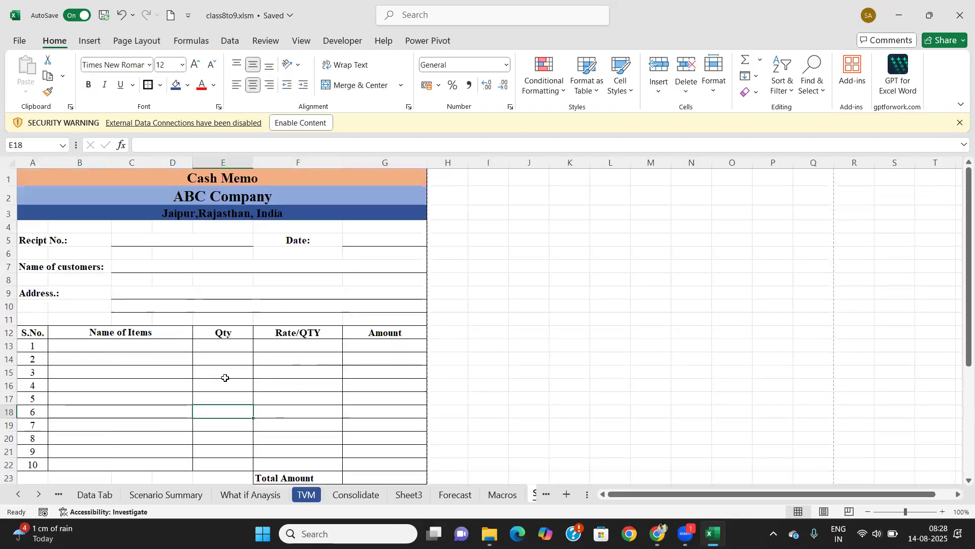
Step: Check the cash memo's layout in the print preview, then review the form on the sheet
key("ctrl+p")
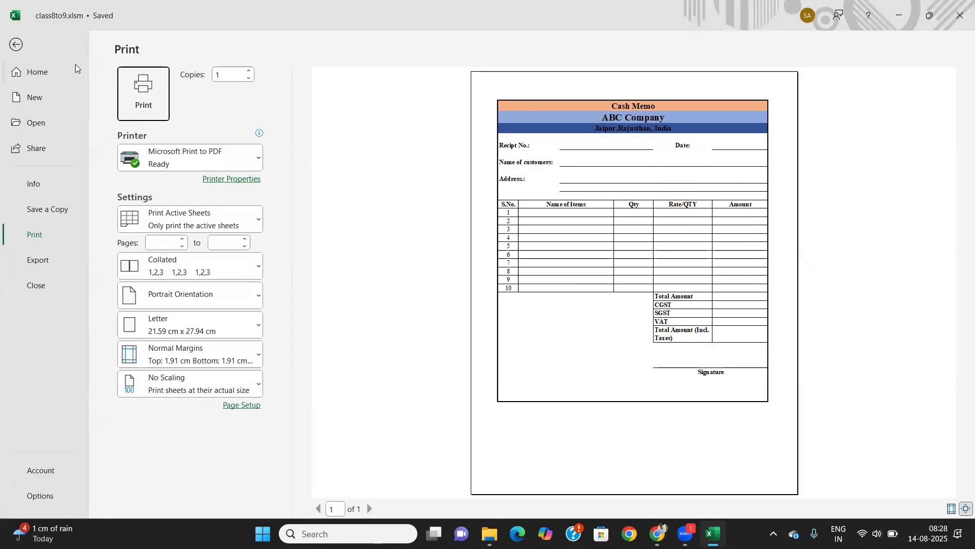
left_click(16, 45)
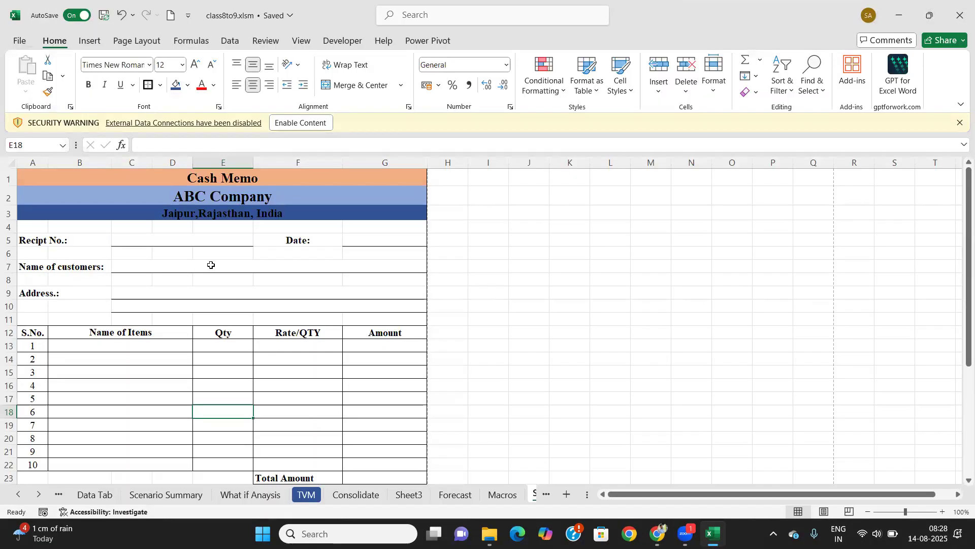
scroll(220, 279, "down", 2)
scroll(220, 279, "up", 2)
scroll(213, 285, "down", 2)
scroll(207, 297, "up", 2)
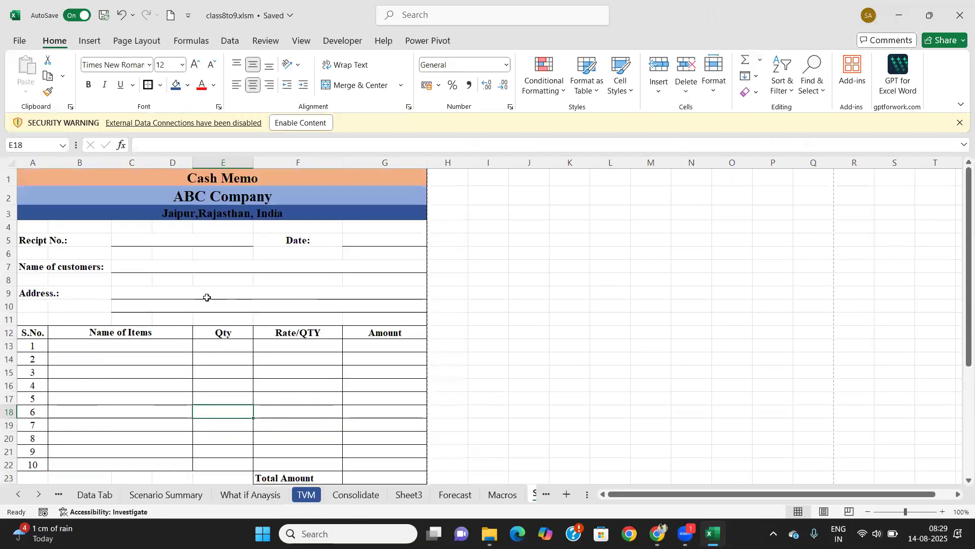
scroll(206, 297, "down", 1)
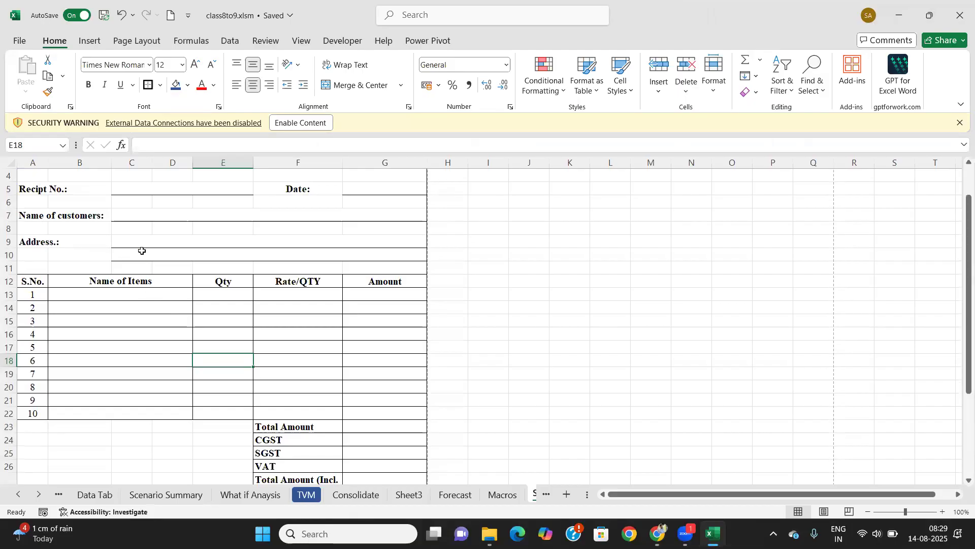
scroll(147, 294, "up", 1)
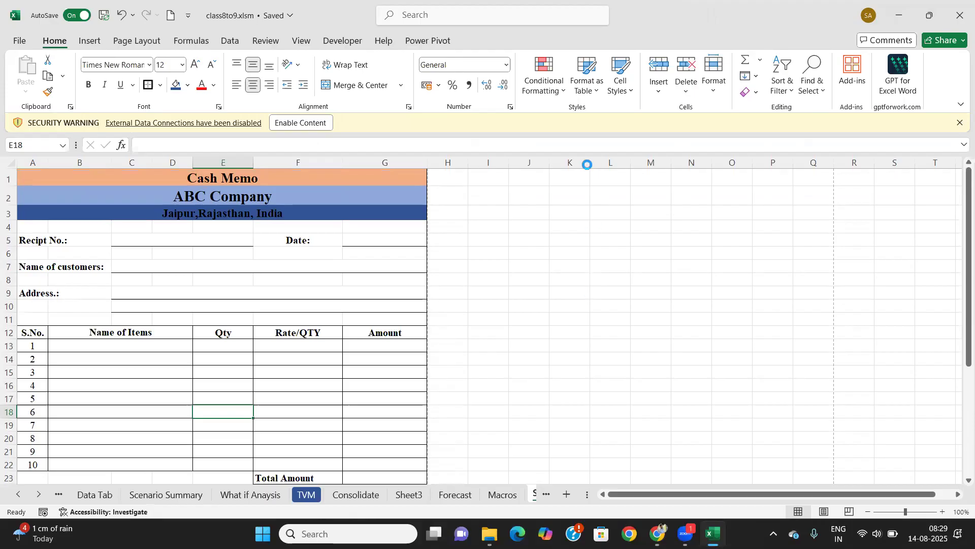
Step: Widen column K and enter the heading "Items" in K8
left_click_drag(592, 163, 675, 203)
left_click(593, 279)
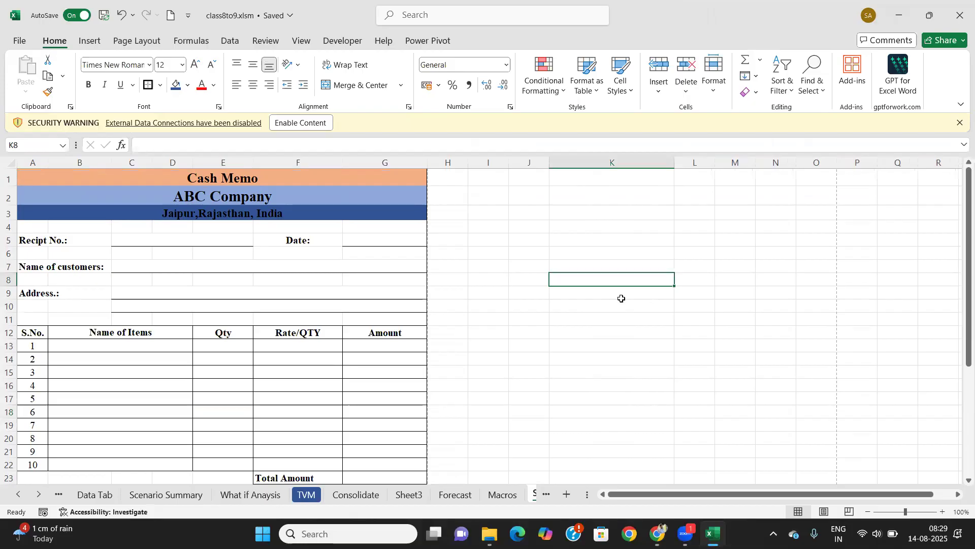
type("Items")
key("Return")
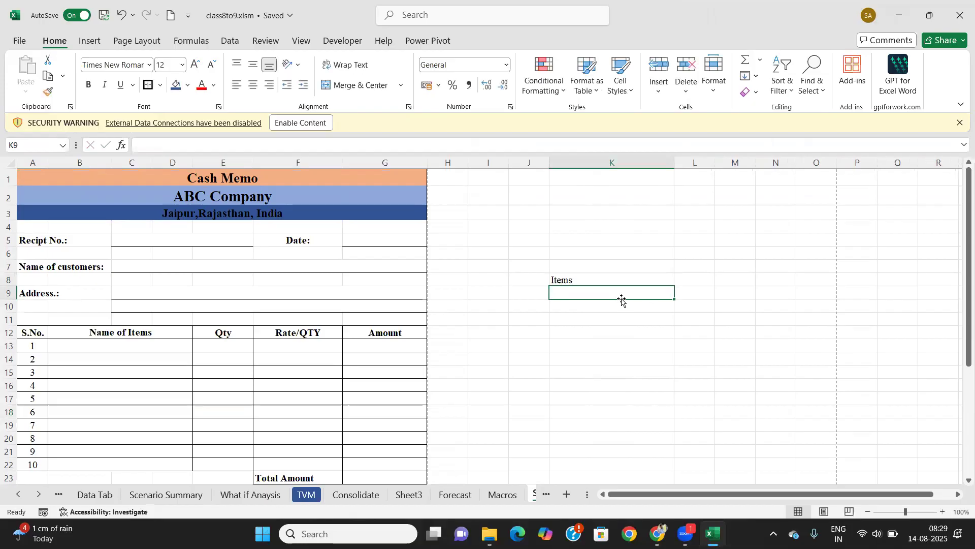
Step: List Pen, Pencil, Sharpner and Eraser under the Items heading in K9:K12
type("Pen")
key("Return")
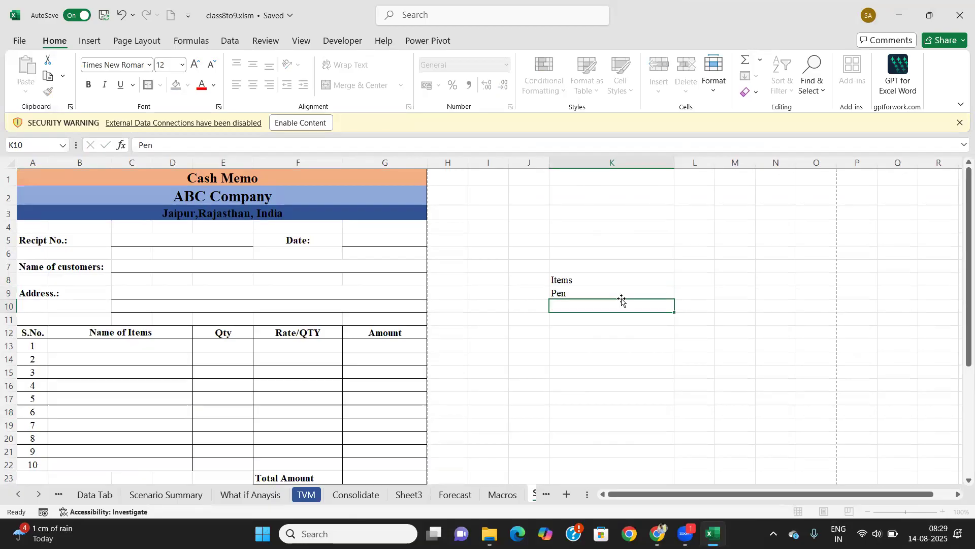
type("Penc")
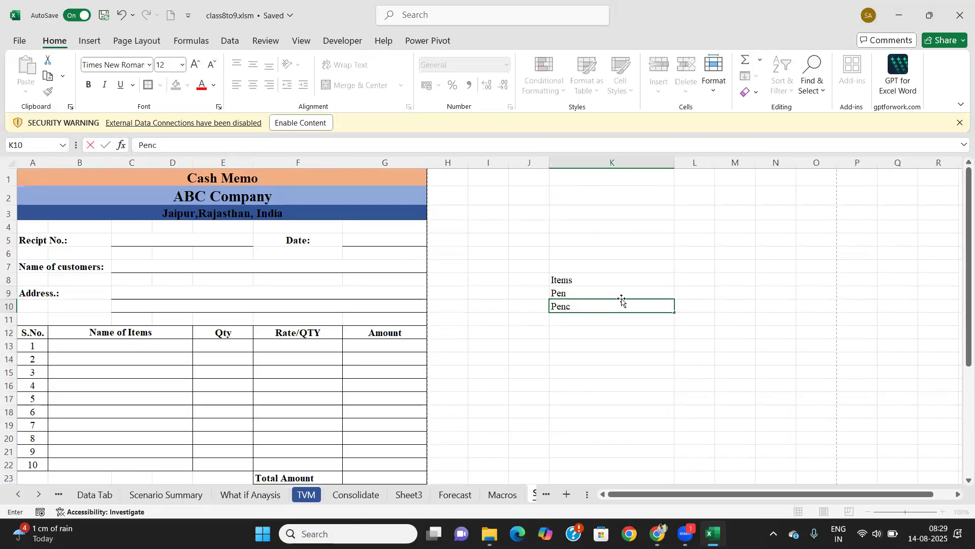
type("il")
key("Return")
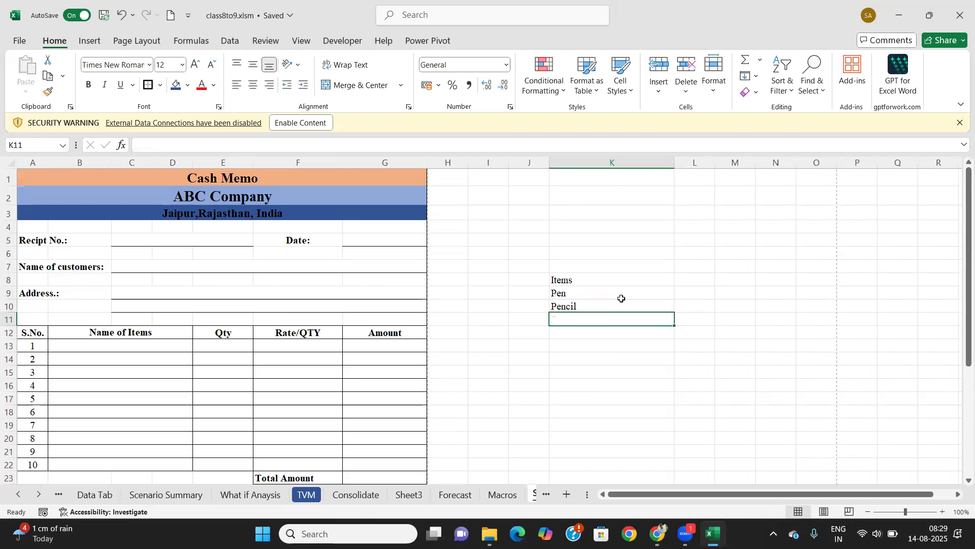
type("Sharpner")
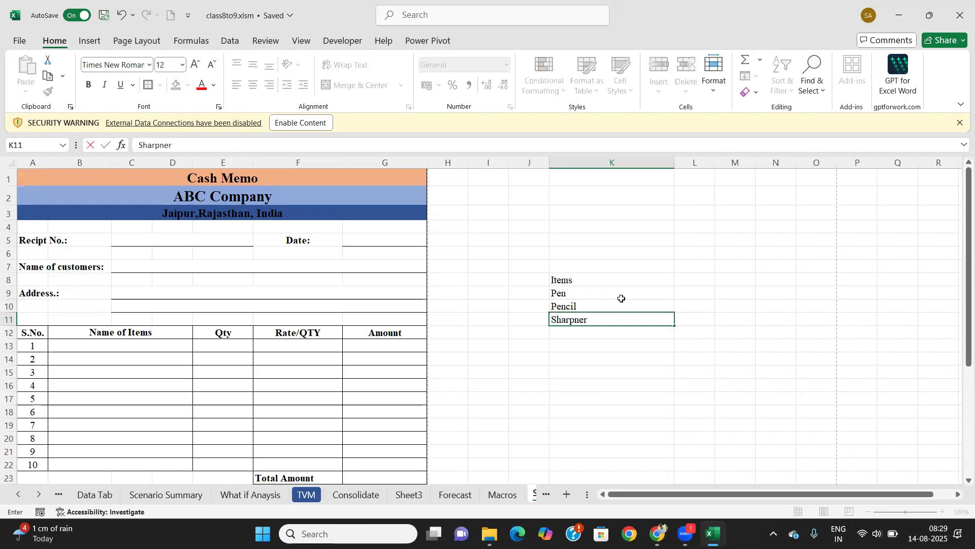
key("Return")
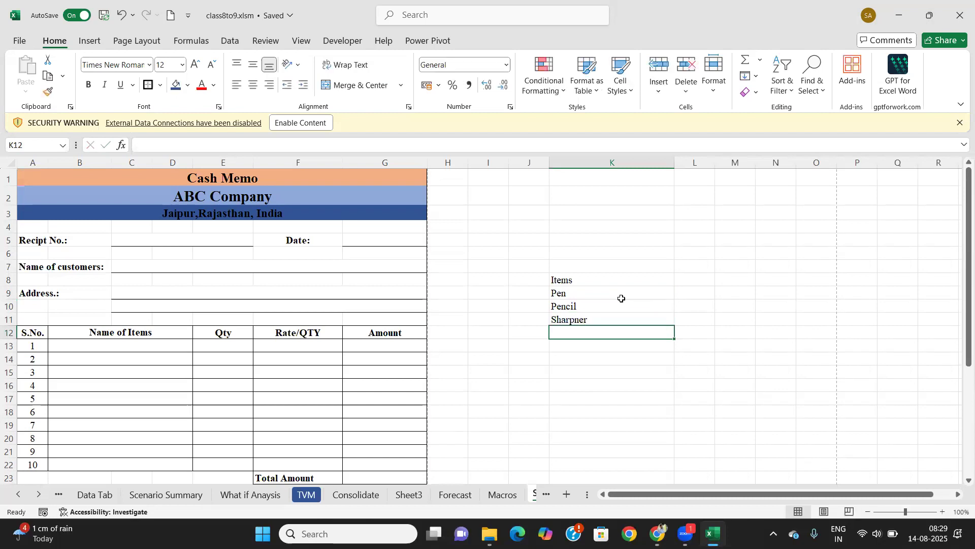
type("Eraser")
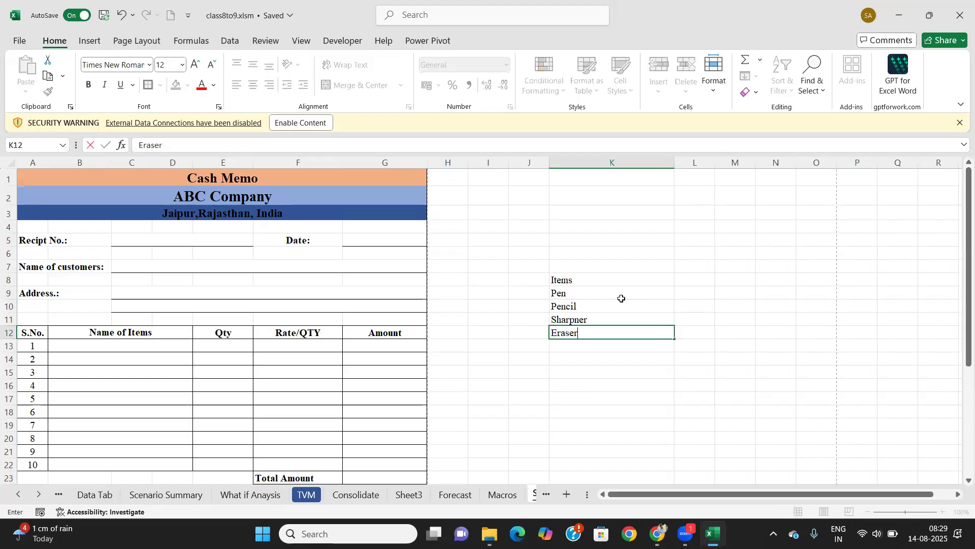
key("Return")
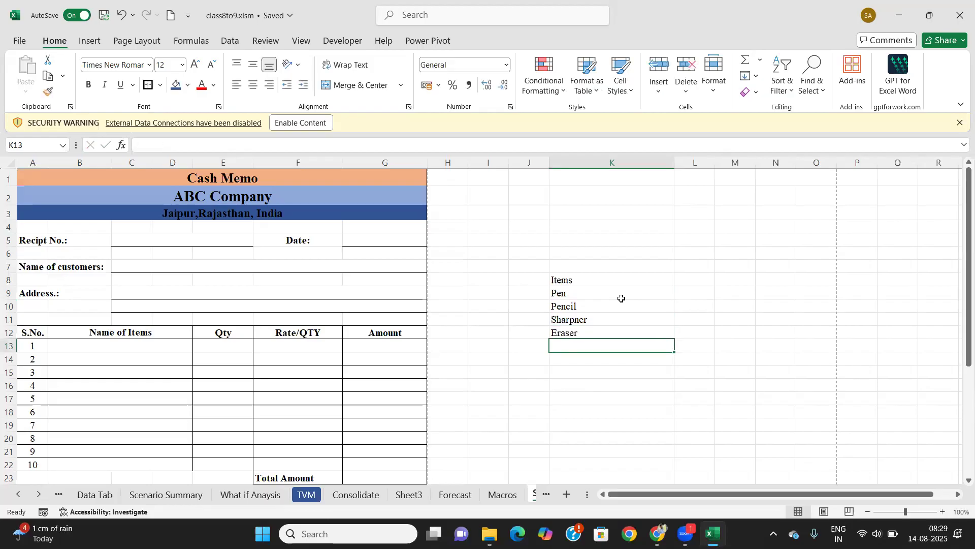
Step: Add Tiffin Box and Water Bottle to the items list in K13:K14
type("Tiffin")
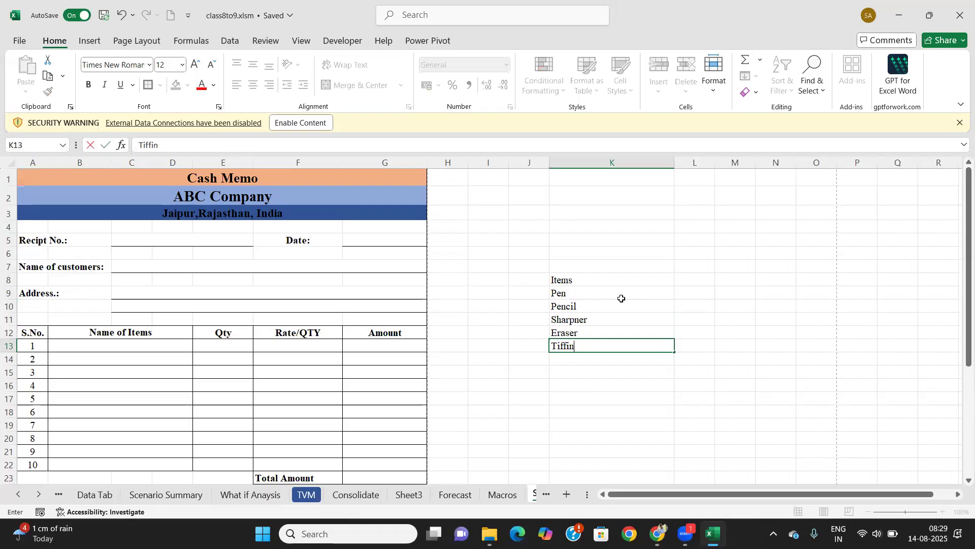
type("e Box")
key("Left")
key("Down")
key("Right")
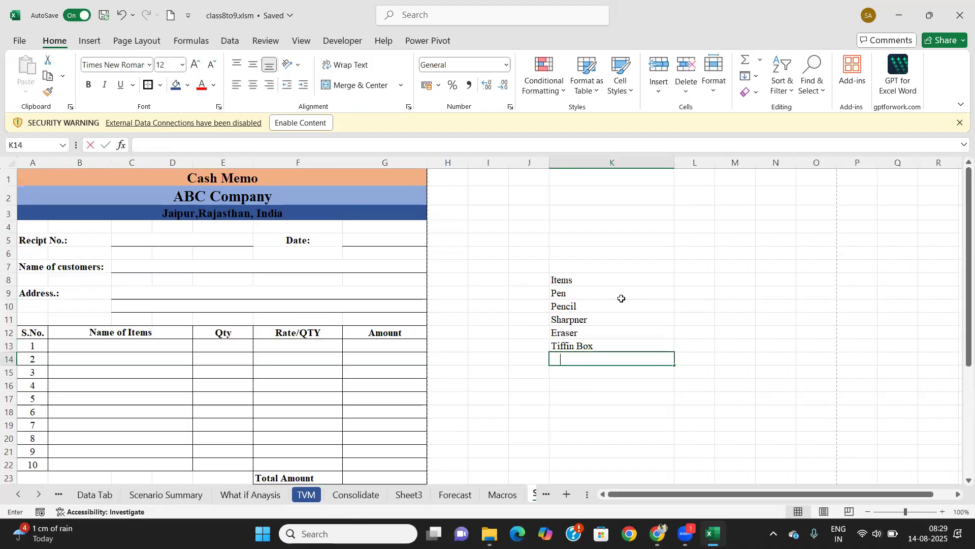
type("Water Bottle")
key("Return")
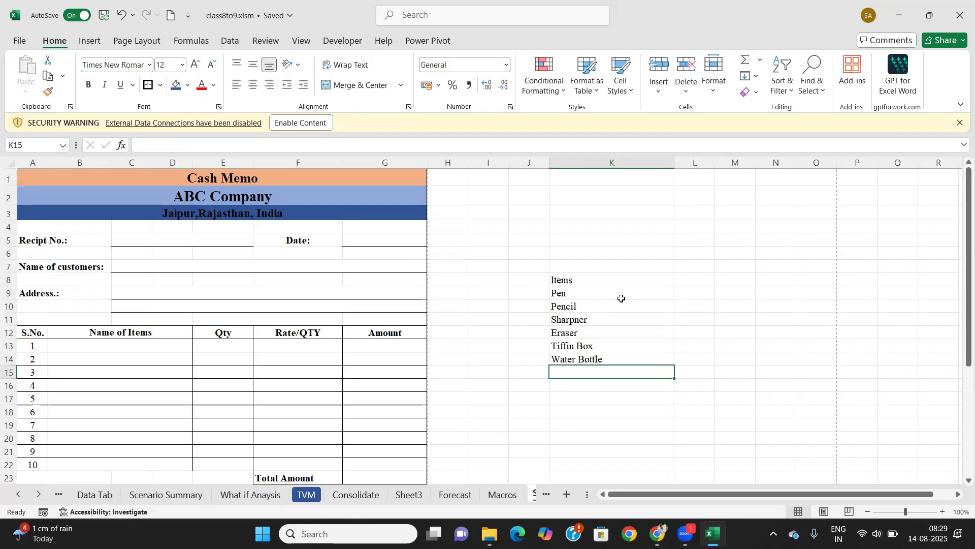
Step: Add A4 Papers, Bags and Drawing Box to the items list in K15:K17
type("A")
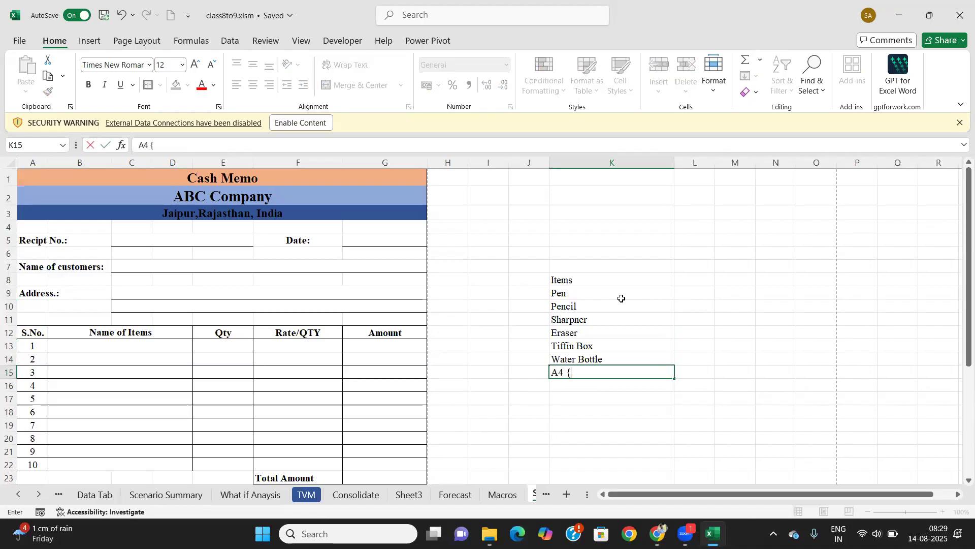
type("4 Papers")
key("Return")
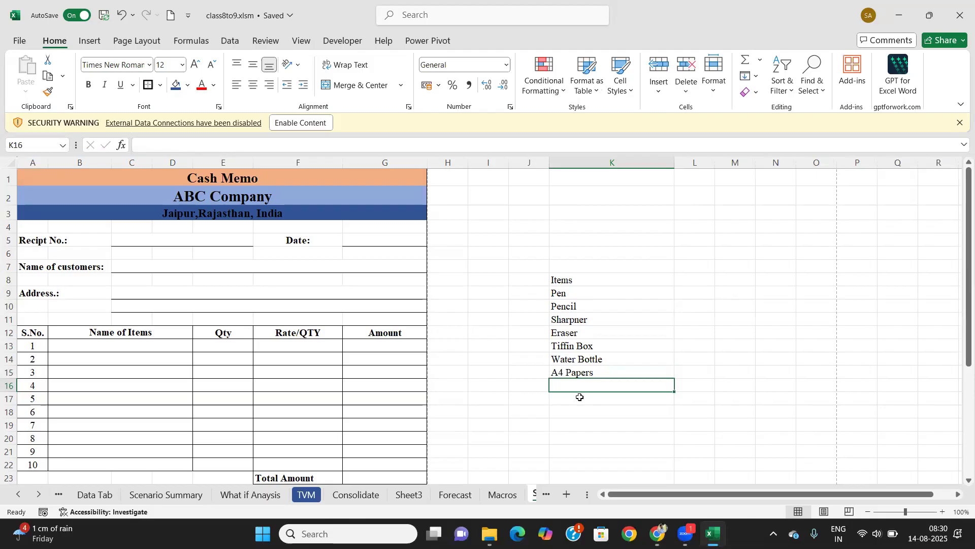
type("Bags")
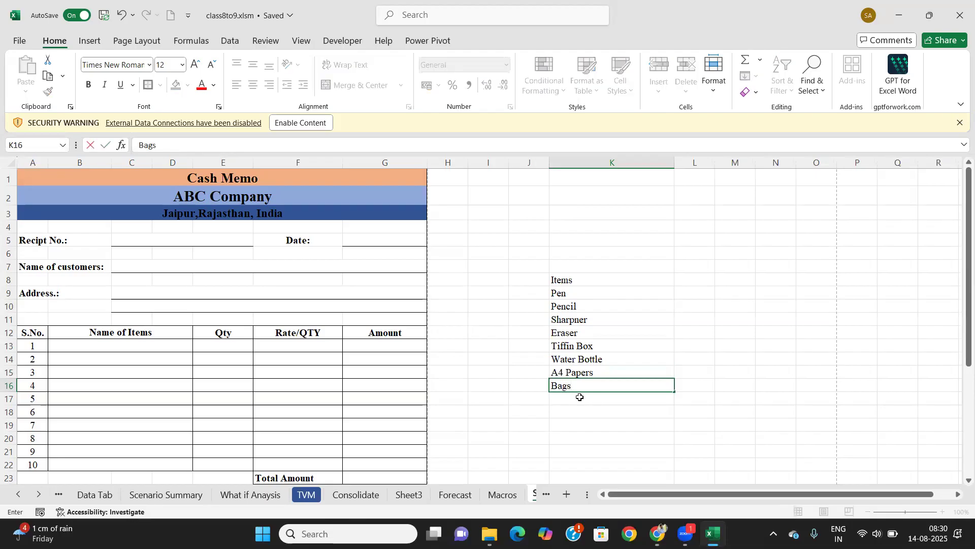
key("Return")
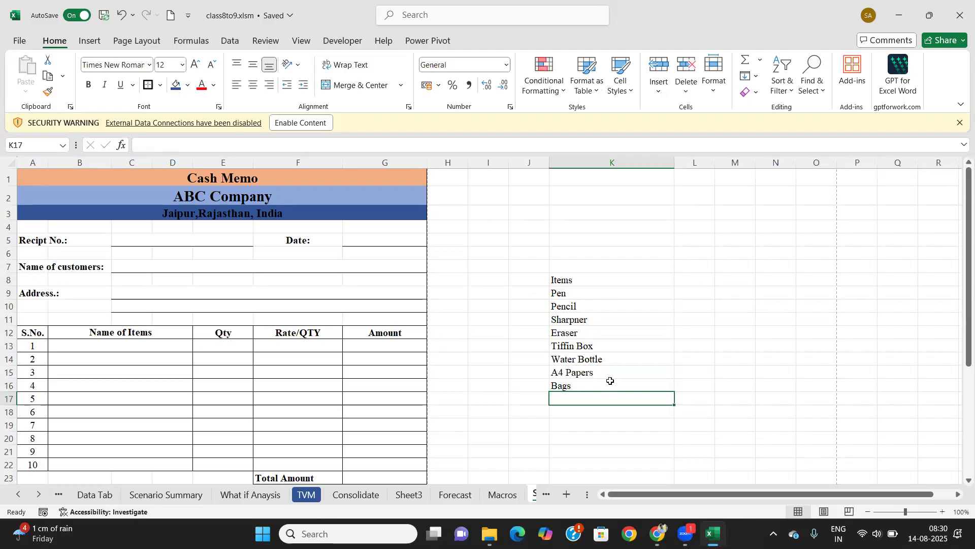
type("D")
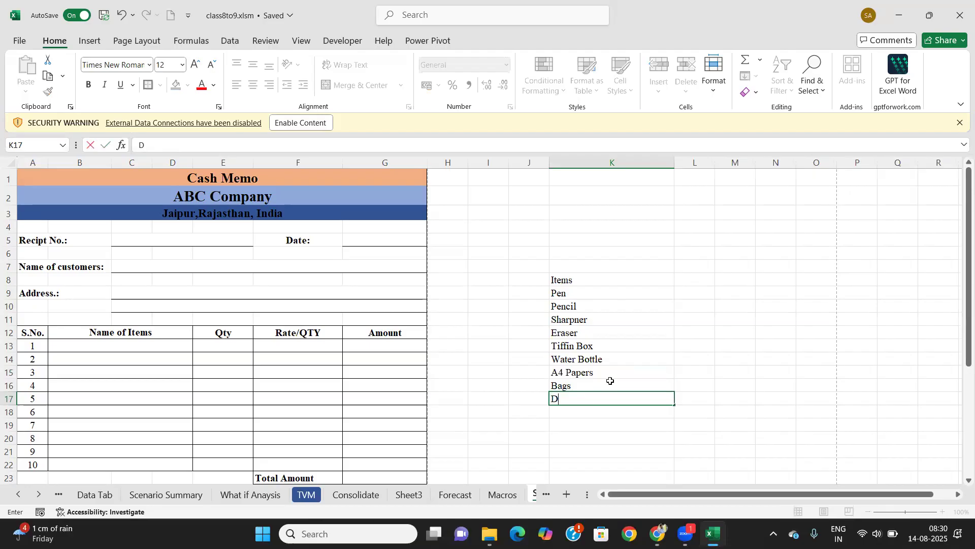
type("rawing Box")
key("Return")
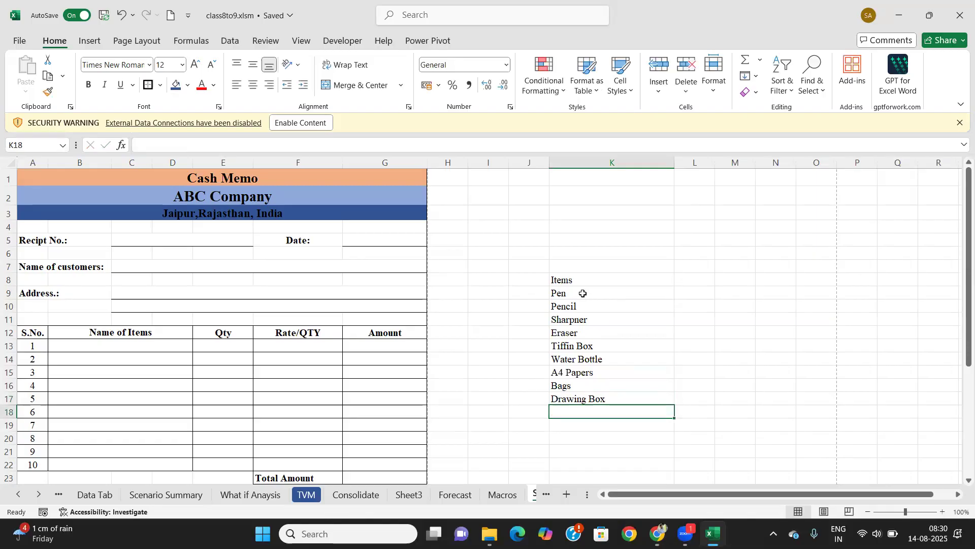
Step: Apply all borders to K8:L17, narrow column K and widen column L
left_click_drag(580, 279, 690, 395)
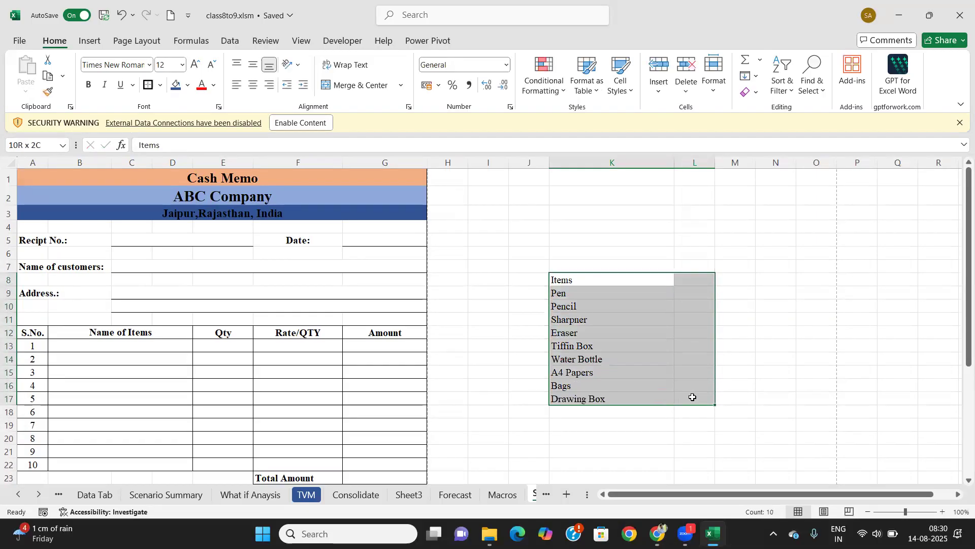
left_click(160, 85)
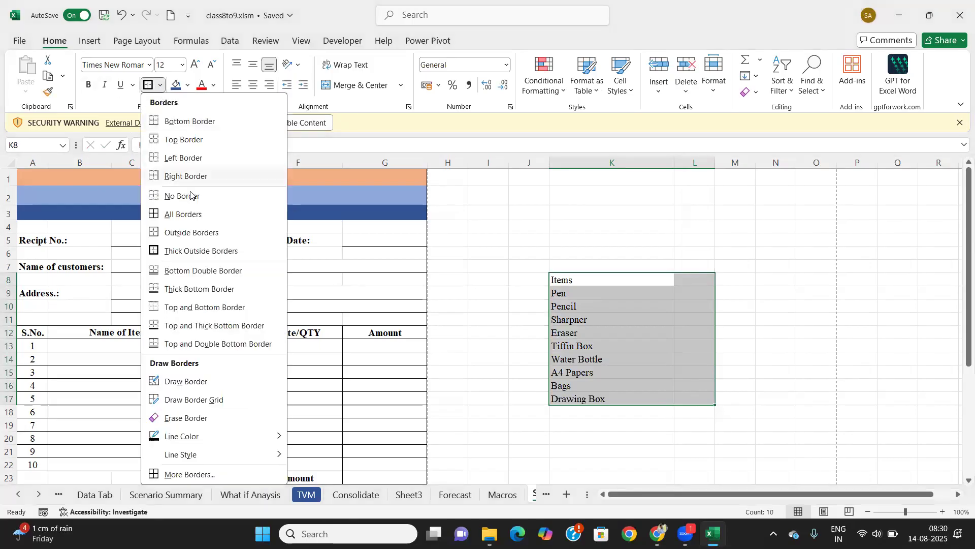
left_click(188, 214)
left_click_drag(675, 163, 701, 163)
Step: Enter the heading "Rate" in L8 beside the Items heading
left_click(663, 279)
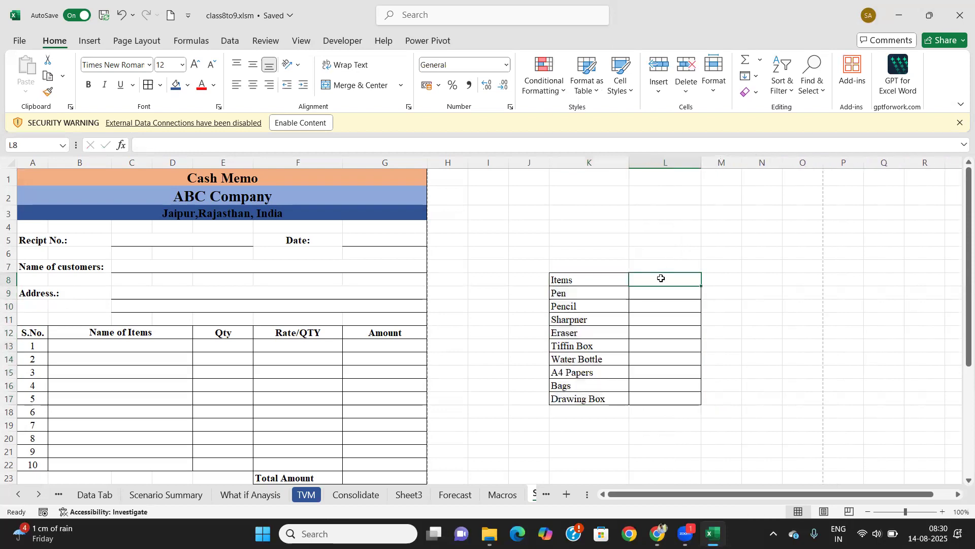
type("Rate")
key("Tab")
Step: Centre the contents of K8:L17 horizontally and vertically, and make the Items and Rate headings bold
left_click(609, 286)
left_click_drag(610, 286, 670, 399)
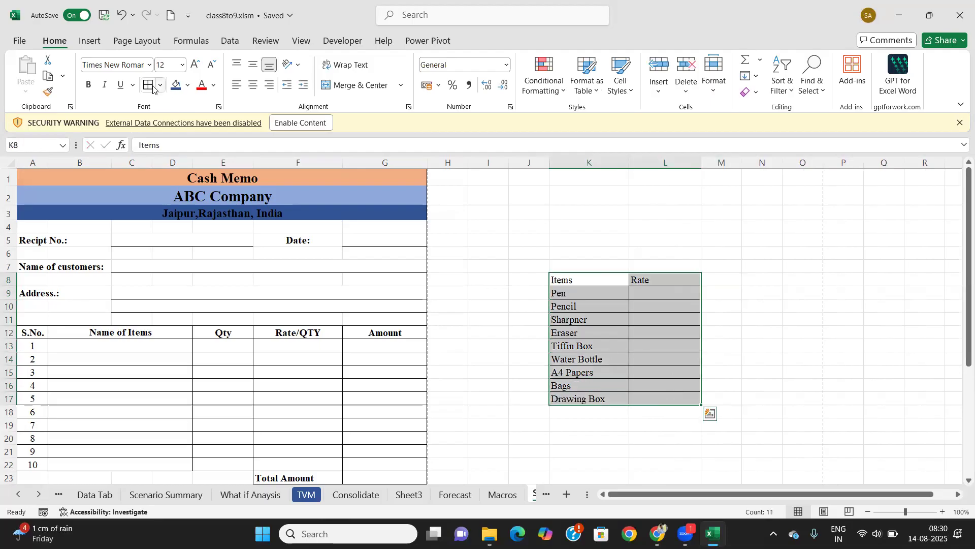
left_click(252, 83)
left_click(252, 66)
left_click_drag(583, 281, 650, 281)
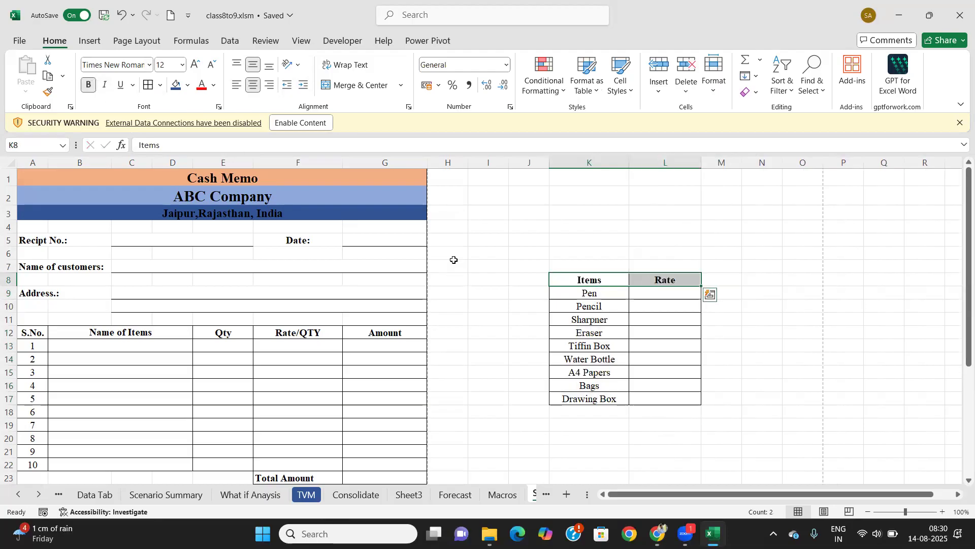
Step: Enter the rates 15 for Pen and 10 each for Pencil, Sharpner and Eraser in L9:L12
left_click(664, 291)
type("15")
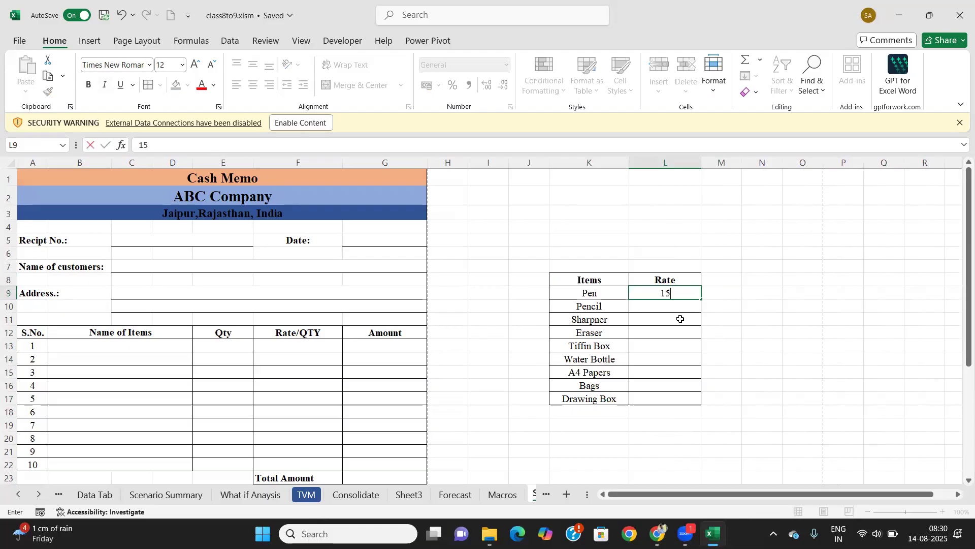
key("Return")
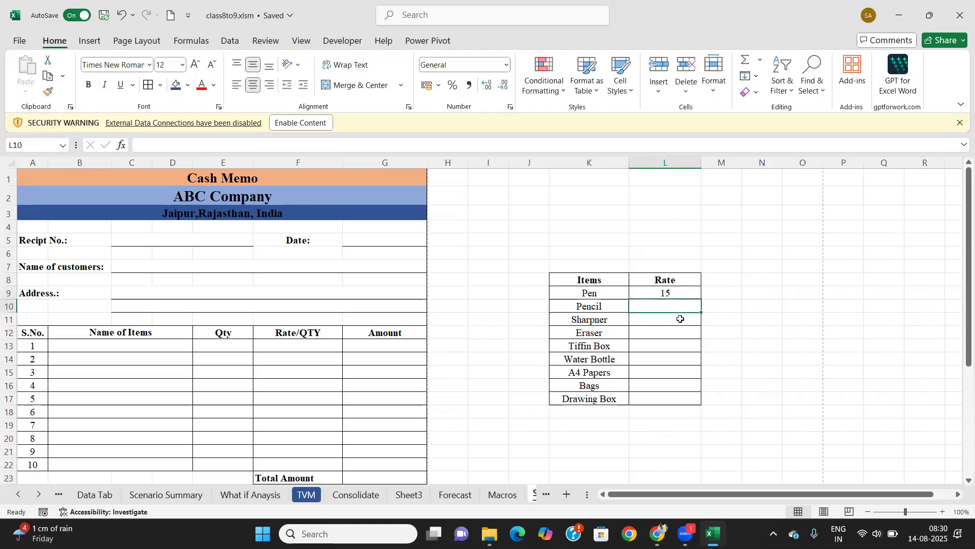
type("10")
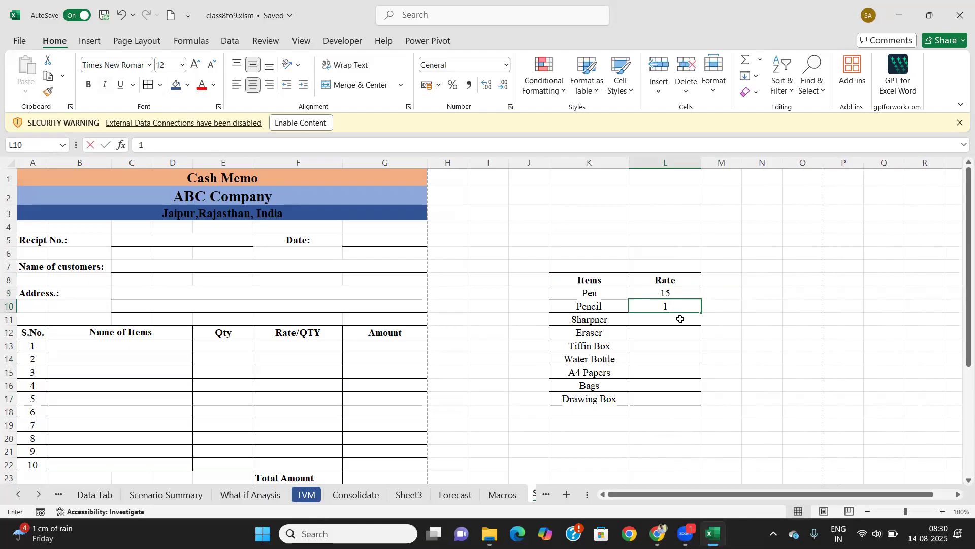
key("Return")
type("10")
key("Return")
type("10")
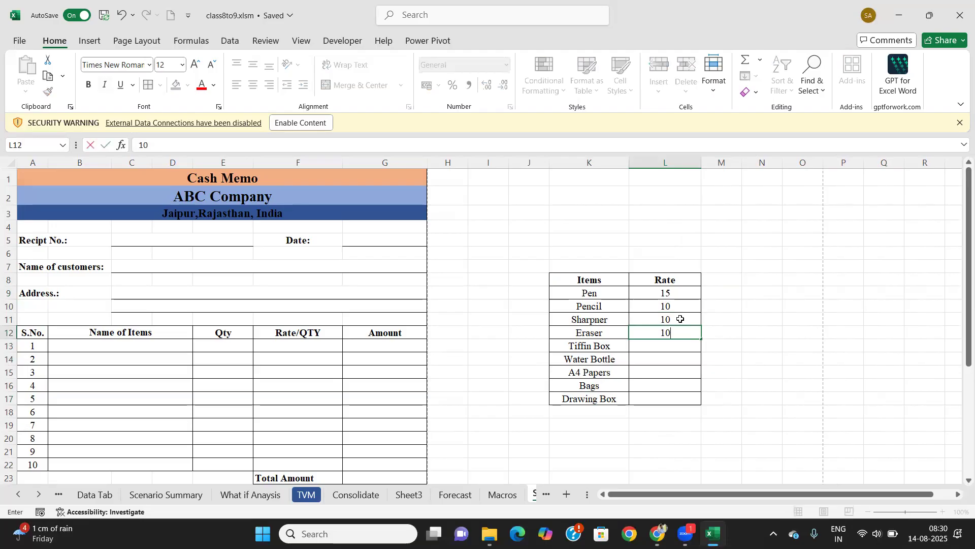
key("Return")
Step: Enter the rates 90, 60, 350, 550 and 150 for Tiffin Box through Drawing Box in L13:L17
type("9")
key("Return")
type("60")
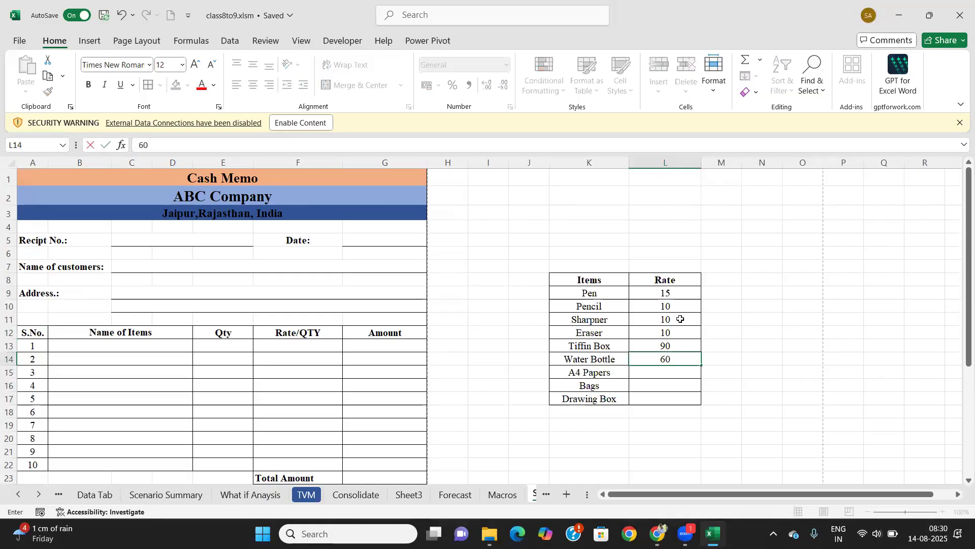
key("Return")
type("350")
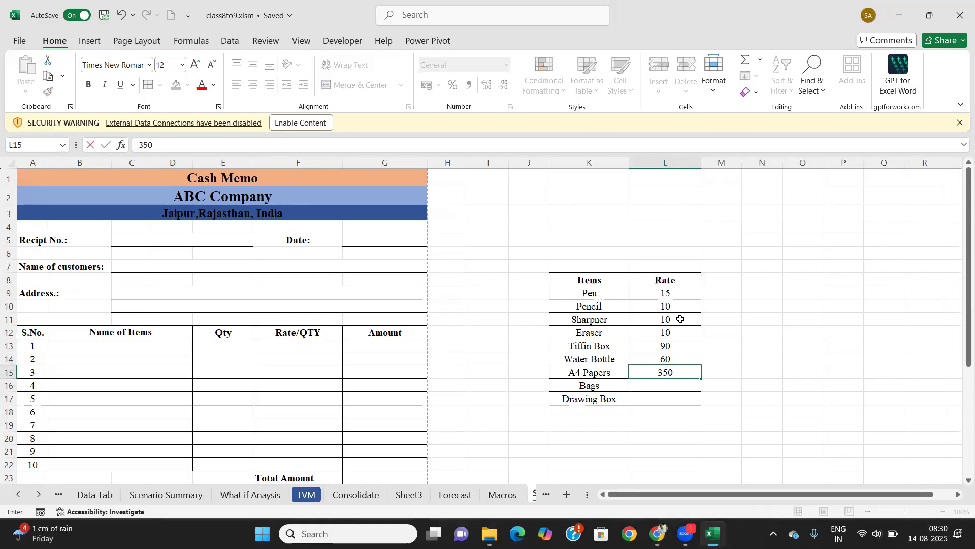
key("Return")
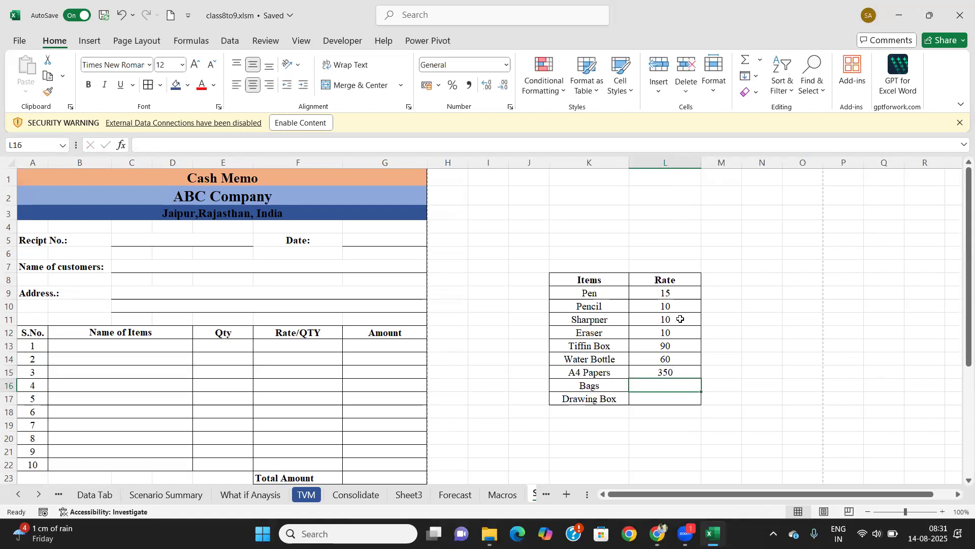
type("550")
key("Return")
type("150")
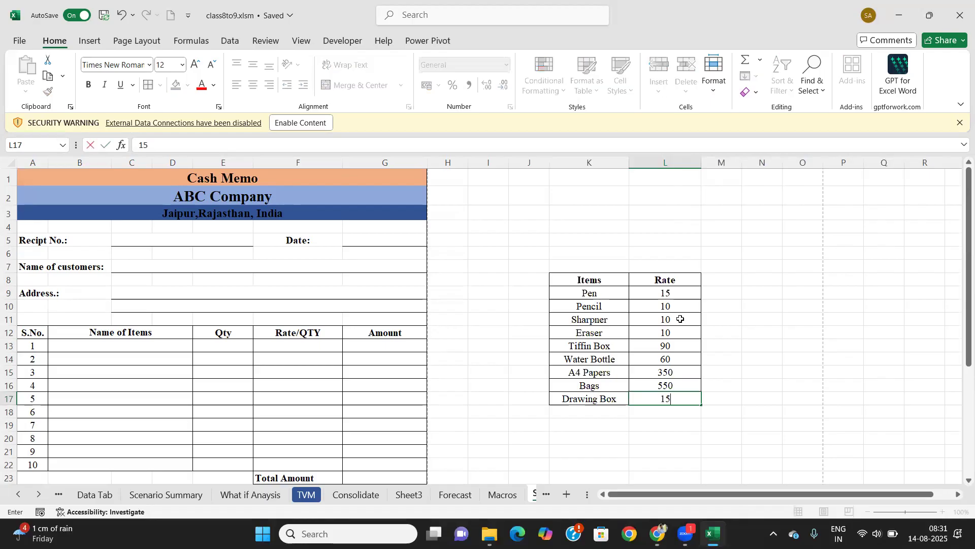
left_click(663, 423)
Step: Format the rates in L9:L17 as Currency in rupees with no decimal places
scroll(617, 376, "down", 1)
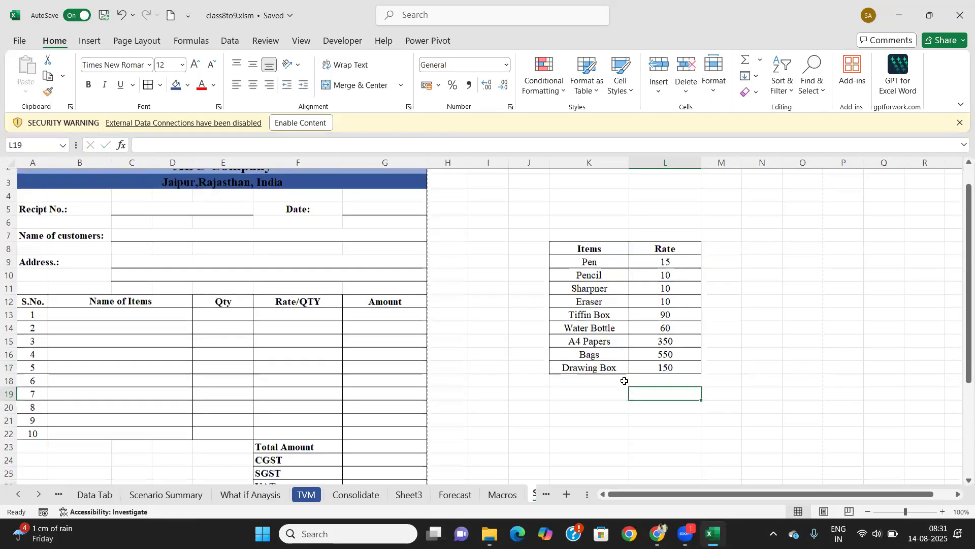
left_click_drag(651, 242, 660, 347)
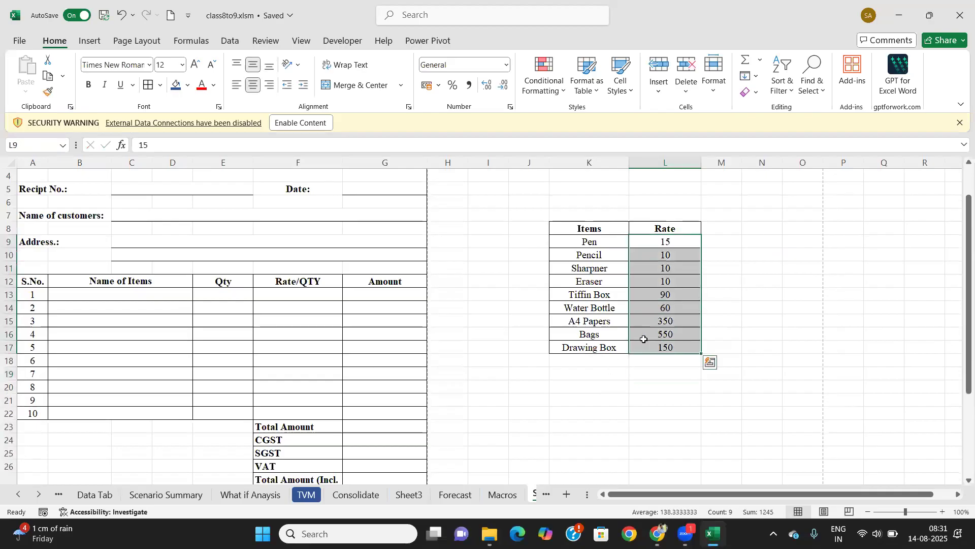
left_click(506, 64)
left_click(477, 155)
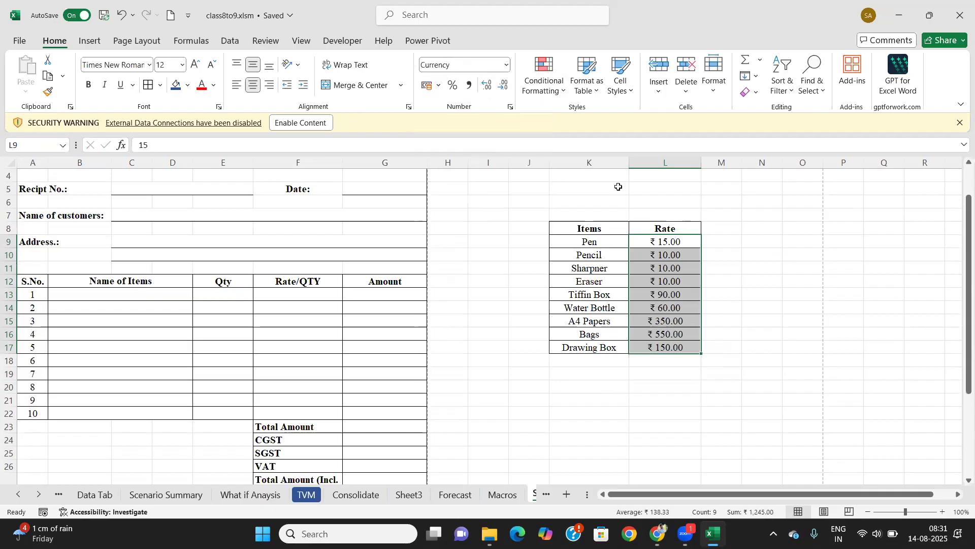
left_click(504, 85)
left_click(504, 85)
left_click(657, 368)
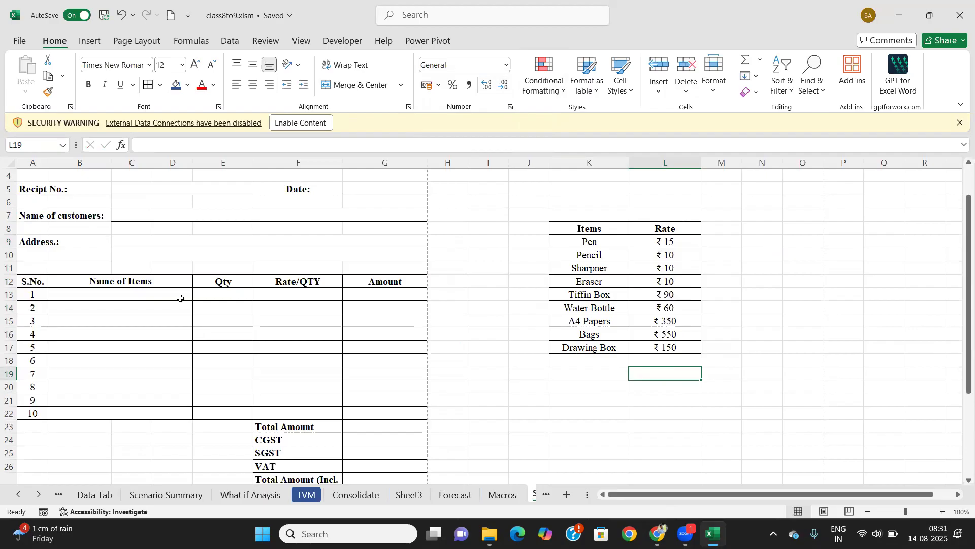
scroll(180, 298, "up", 1)
scroll(182, 270, "down", 2)
scroll(182, 278, "up", 1)
left_click(134, 296)
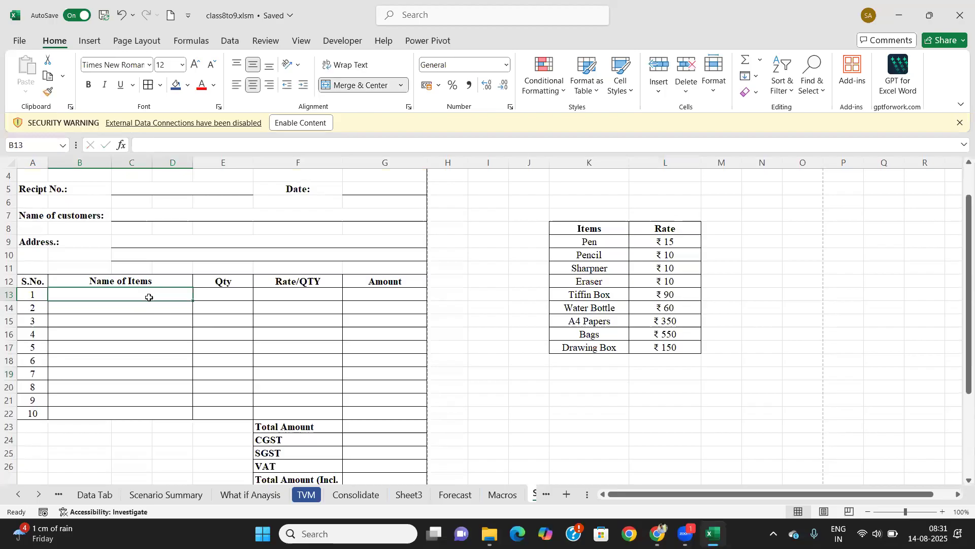
Step: Name the item cells K9:K17 "items"
left_click_drag(610, 245, 601, 342)
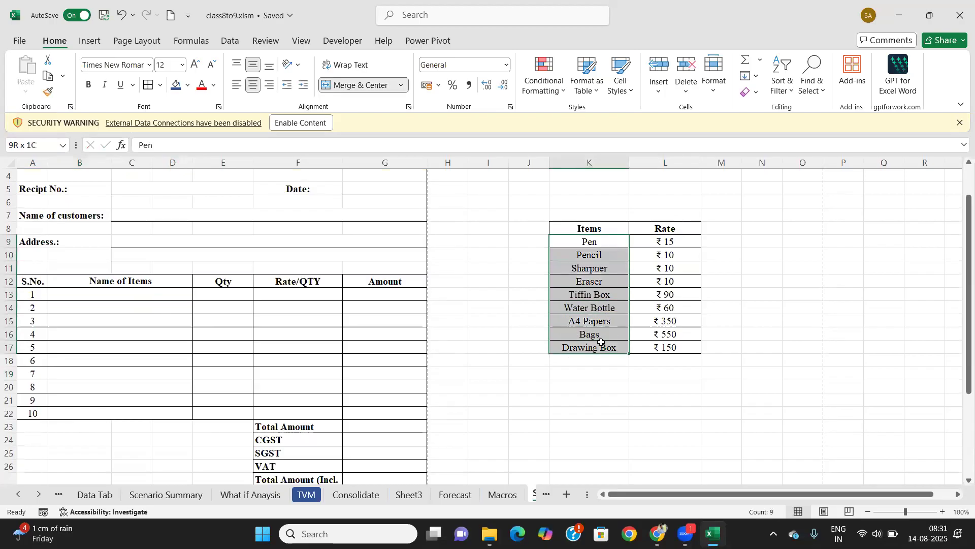
left_click(33, 146)
type("items")
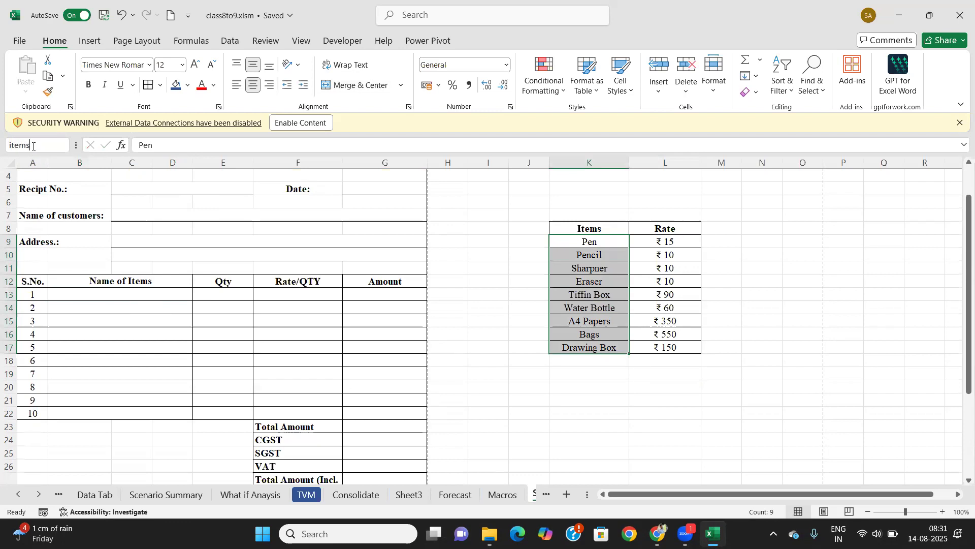
left_click(616, 410)
Step: Add List data validation with the source =items to the first Name of Items cell, B13
left_click(171, 295)
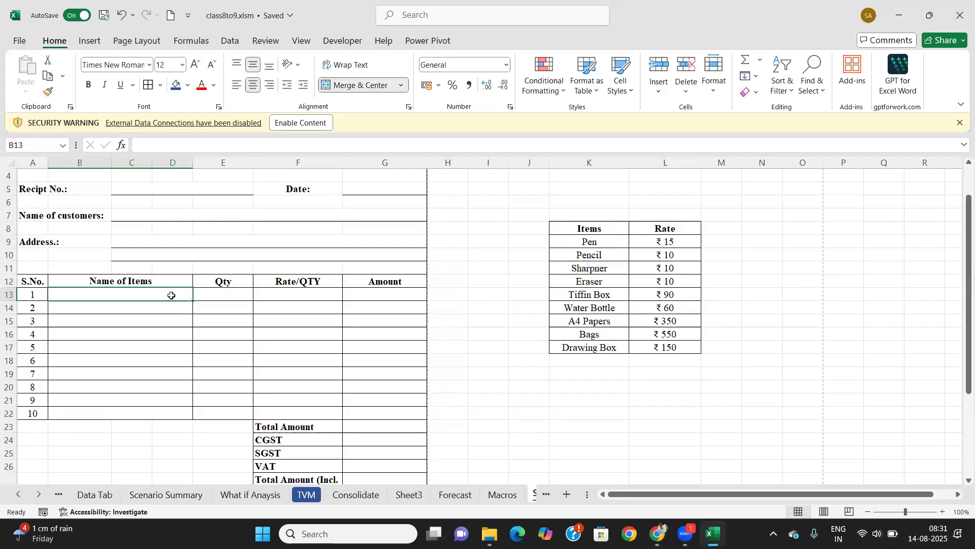
left_click(230, 41)
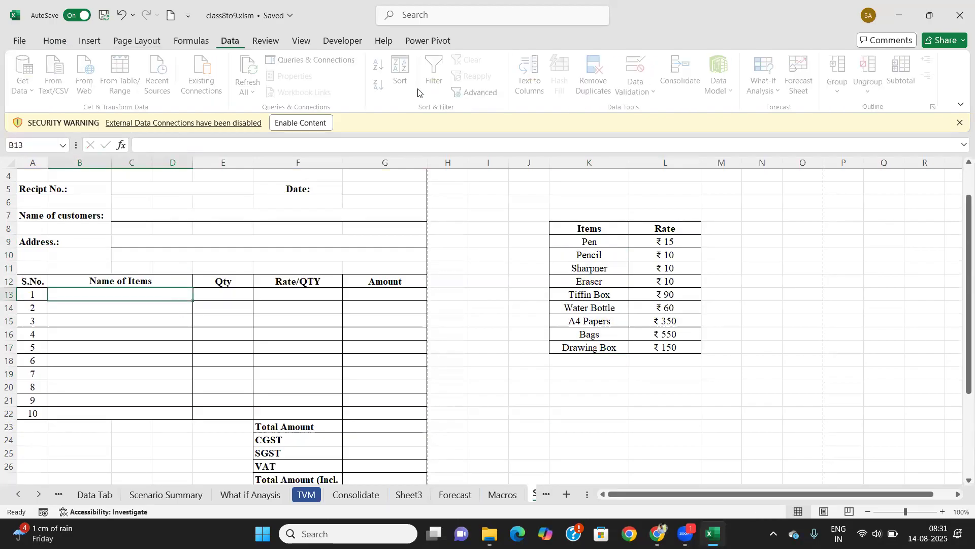
left_click(641, 90)
left_click(669, 110)
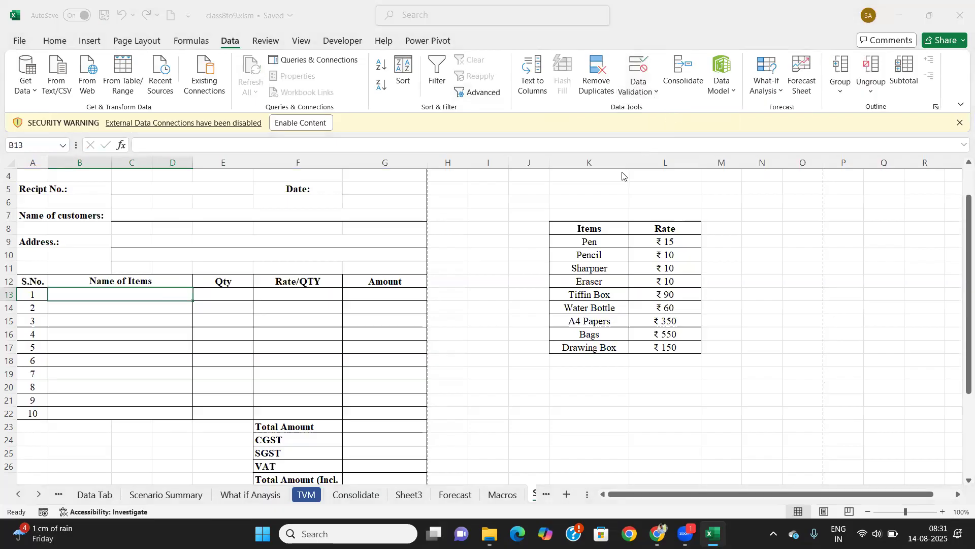
left_click(601, 178)
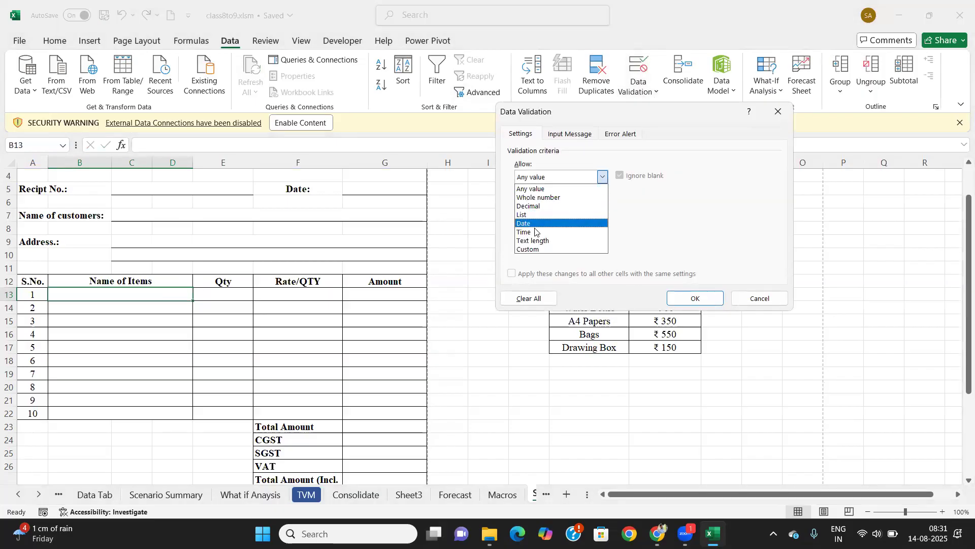
left_click(540, 214)
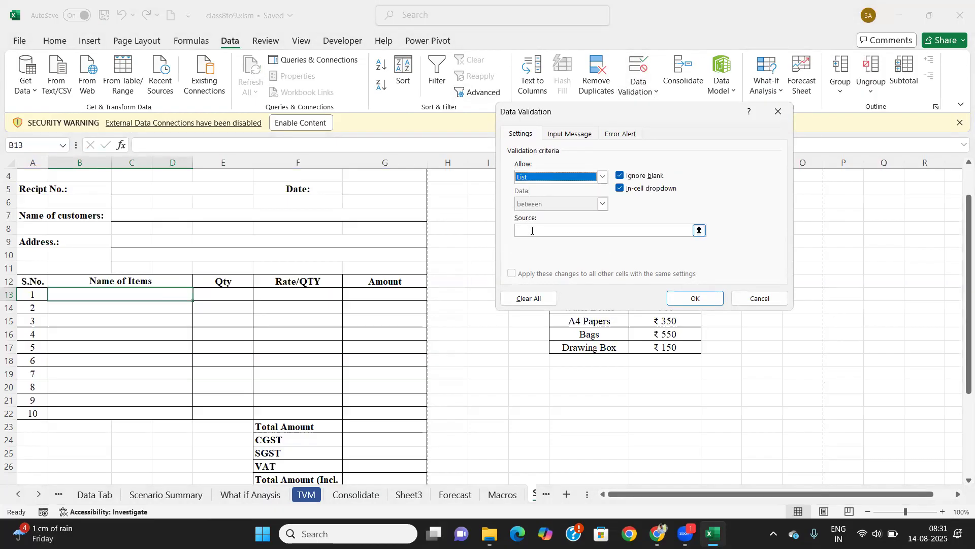
left_click(532, 230)
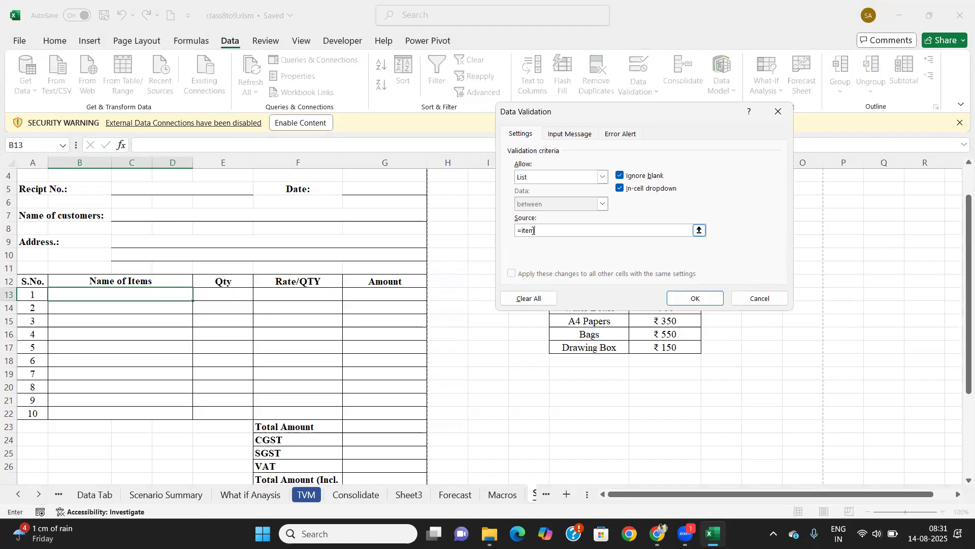
type("=items")
key("Return")
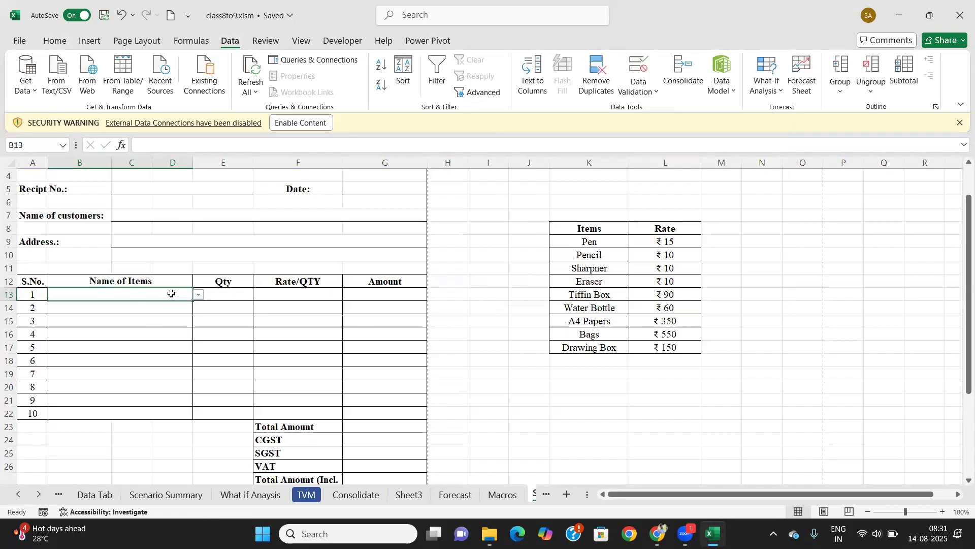
Step: Choose Pen from the dropdown in B13 and fill the cell down through row 22
left_click(197, 295)
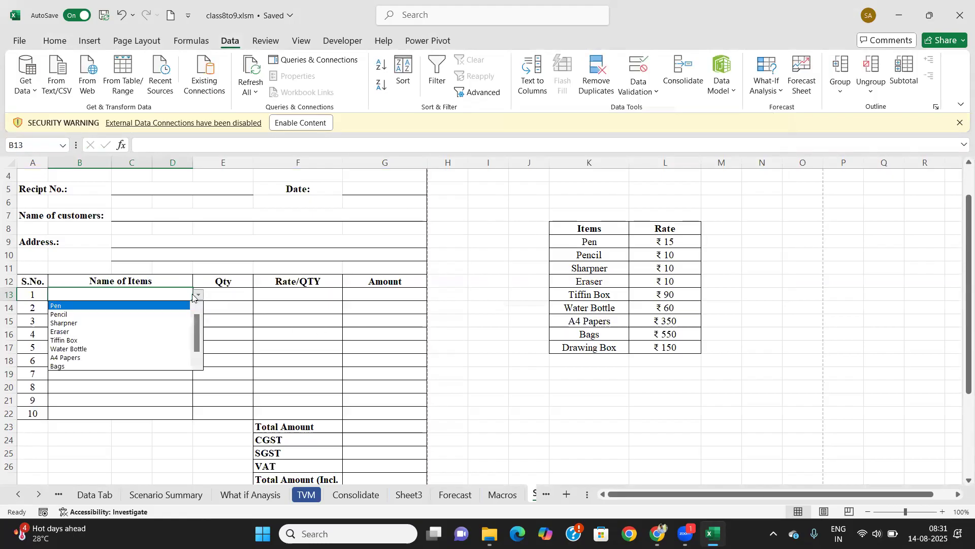
left_click(144, 307)
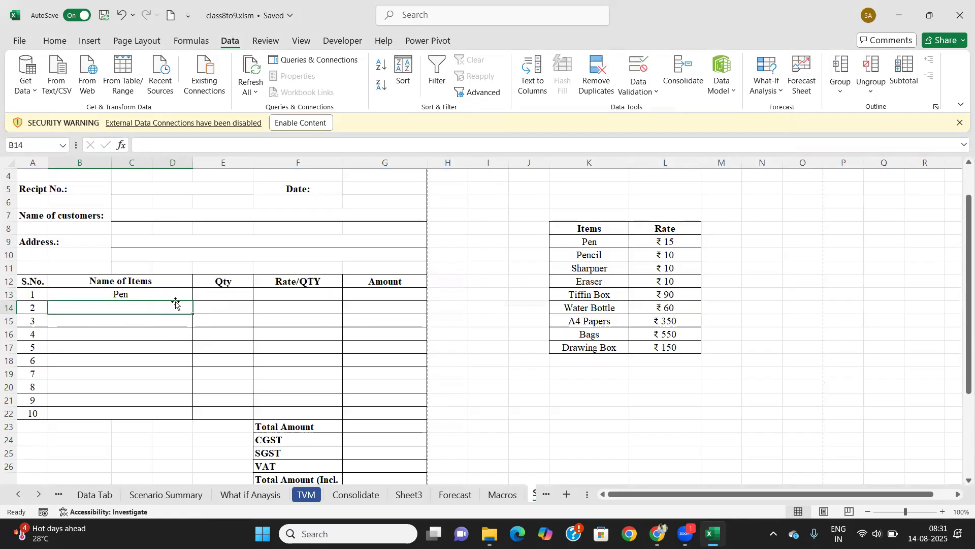
left_click_drag(192, 301, 190, 414)
left_click(158, 348)
left_click(160, 304)
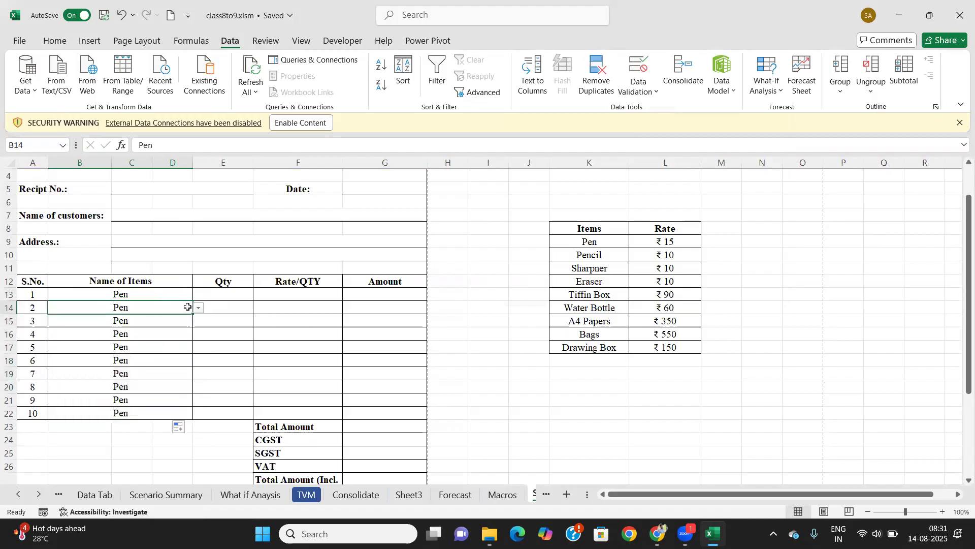
left_click(177, 297)
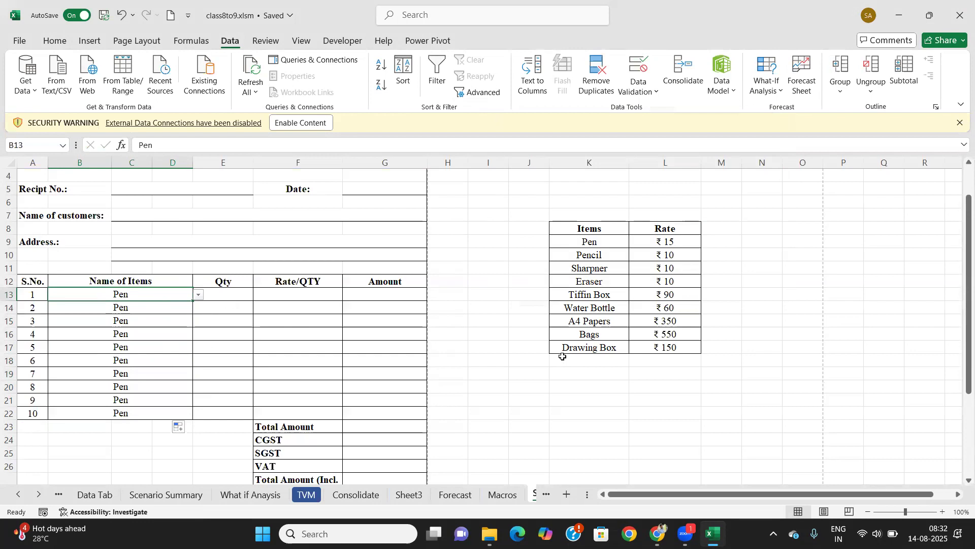
Step: Remove the borders from the Drawing Box row and the empty row below it, K17:L18
left_click_drag(554, 347, 650, 361)
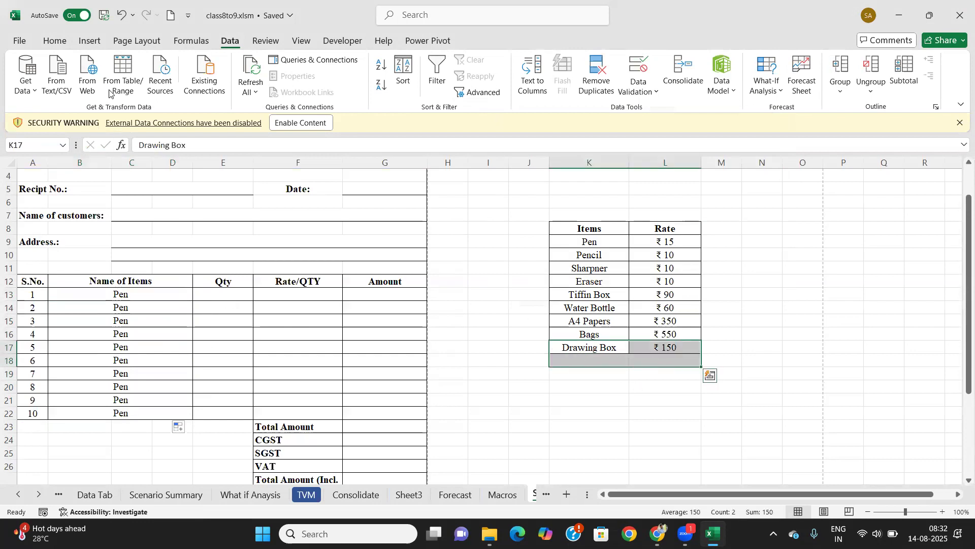
left_click(62, 40)
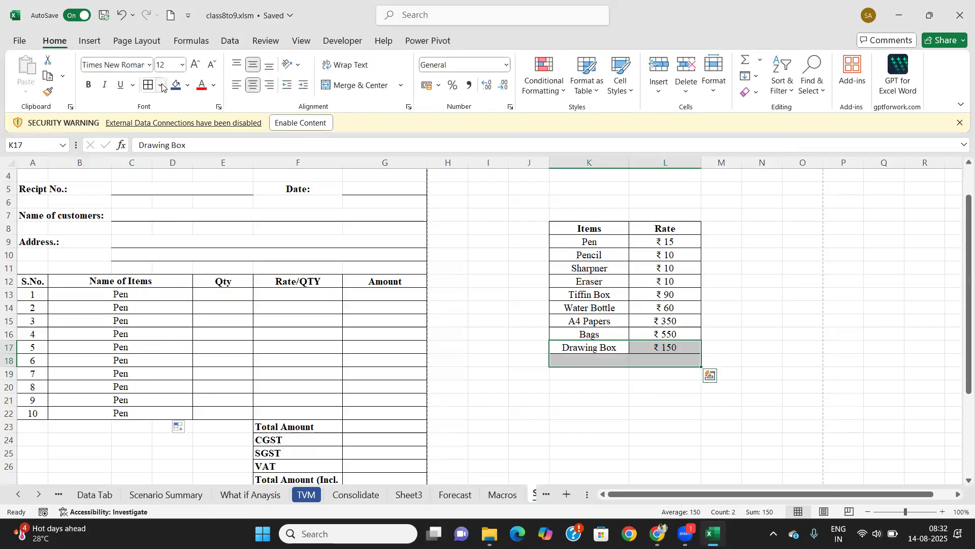
left_click(161, 88)
left_click(173, 195)
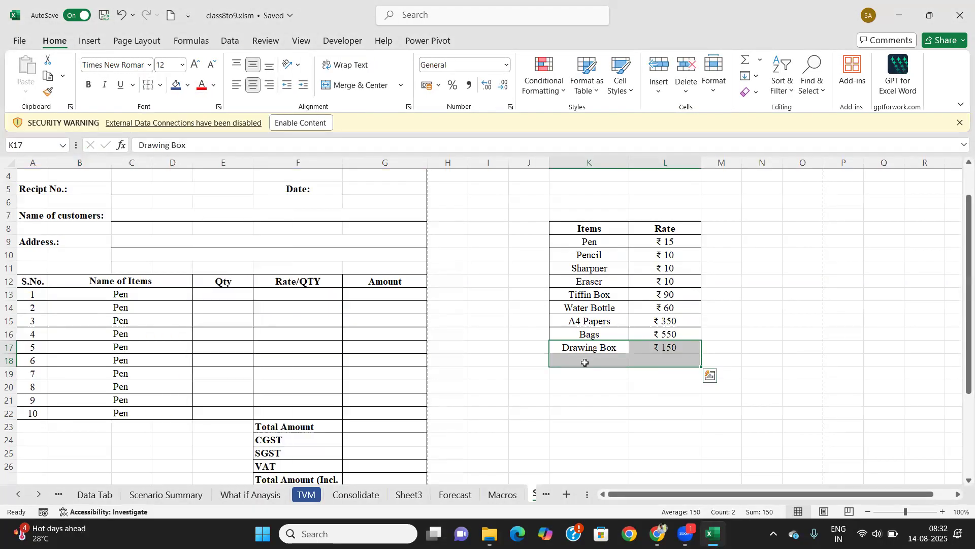
left_click(589, 372)
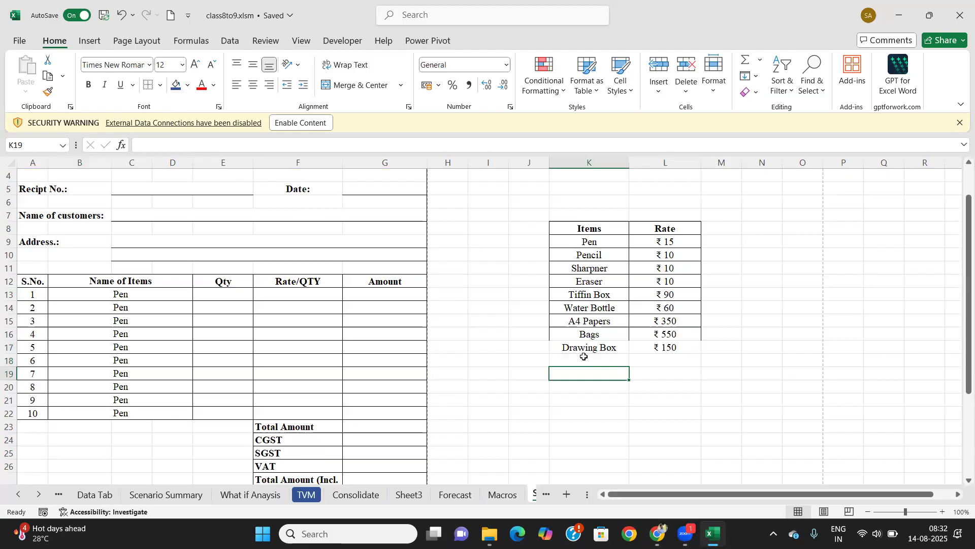
Step: Apply all borders to the last rows of the item table, K16:L18, including the empty row
left_click_drag(561, 332, 674, 359)
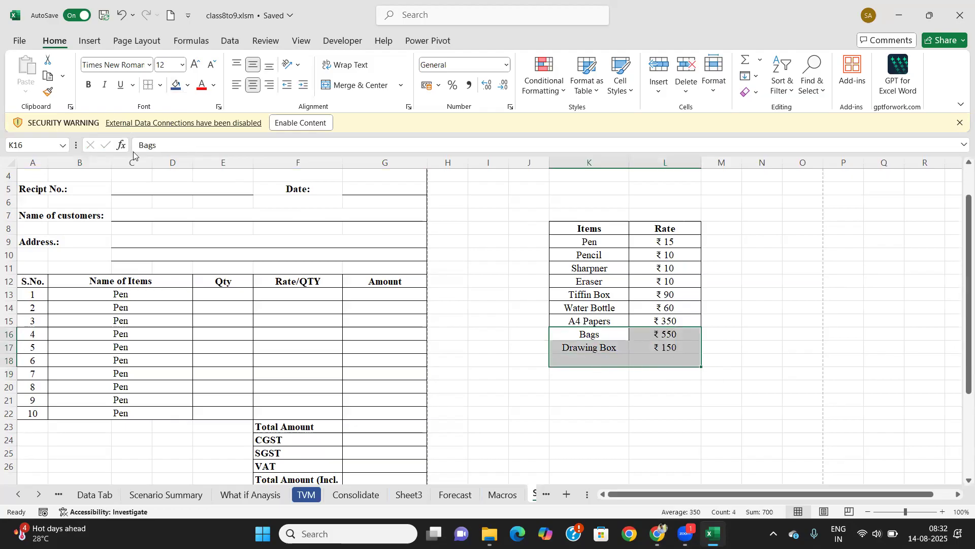
left_click(160, 86)
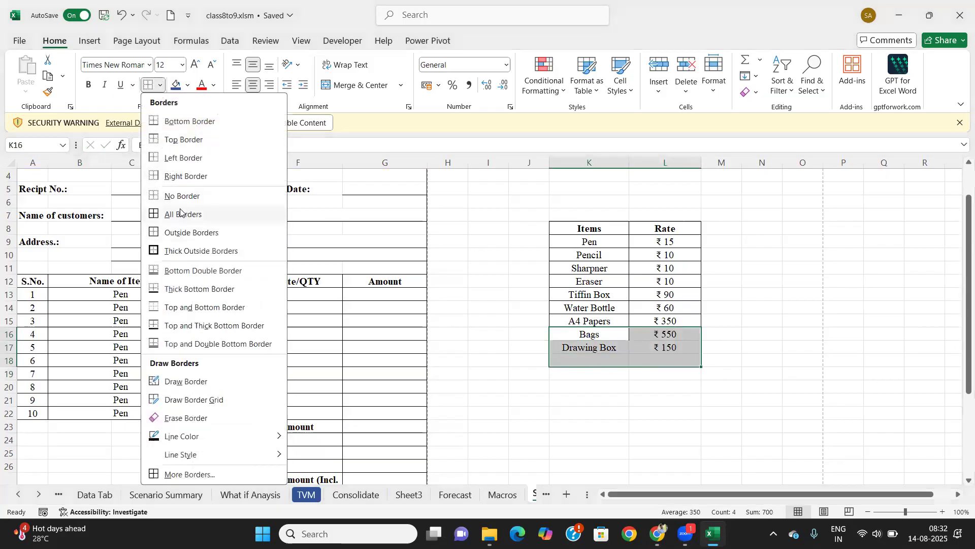
left_click(180, 214)
left_click(691, 401)
Step: Try to assign the name "items" to the extended item range K9:K18
left_click_drag(610, 242, 611, 360)
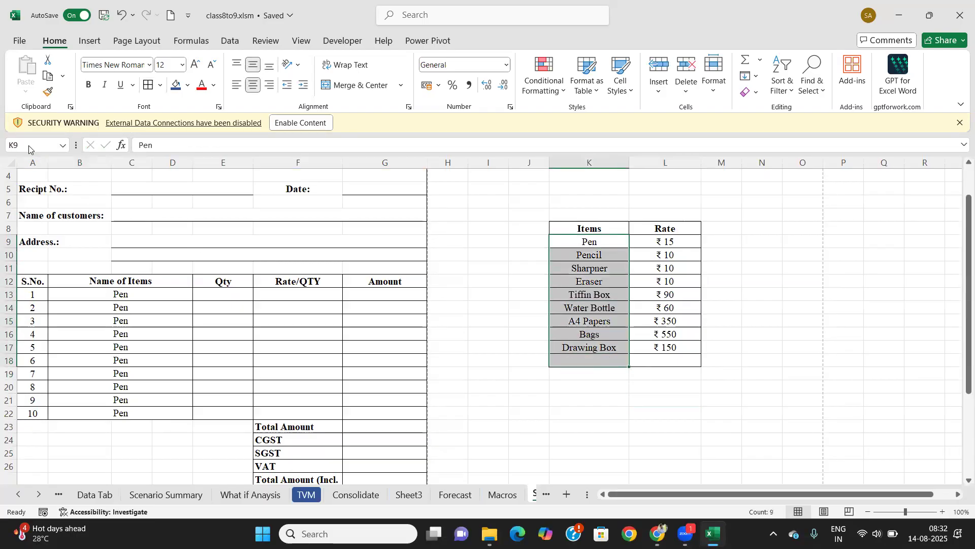
type("items")
key("Return")
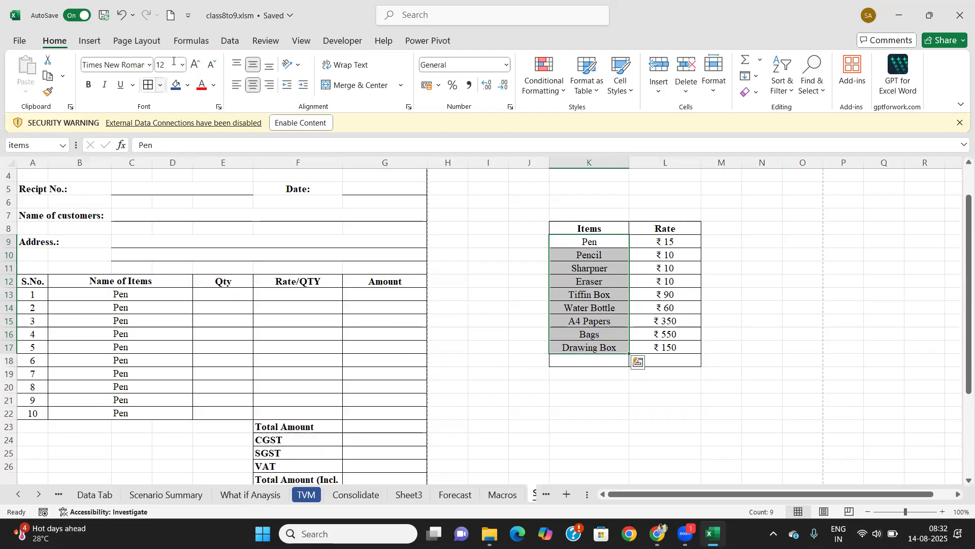
Step: Delete the defined name "items" in the Name Manager and close it
left_click(98, 42)
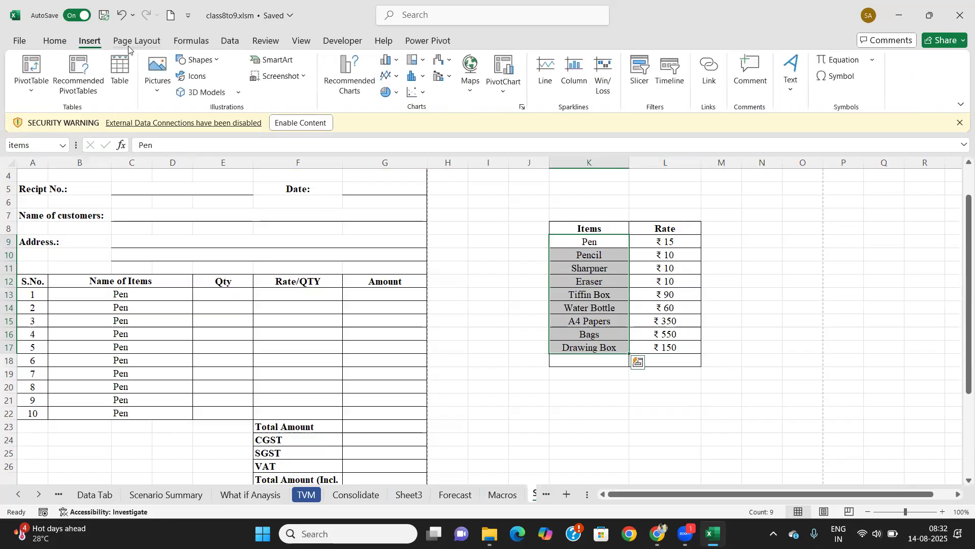
left_click(206, 43)
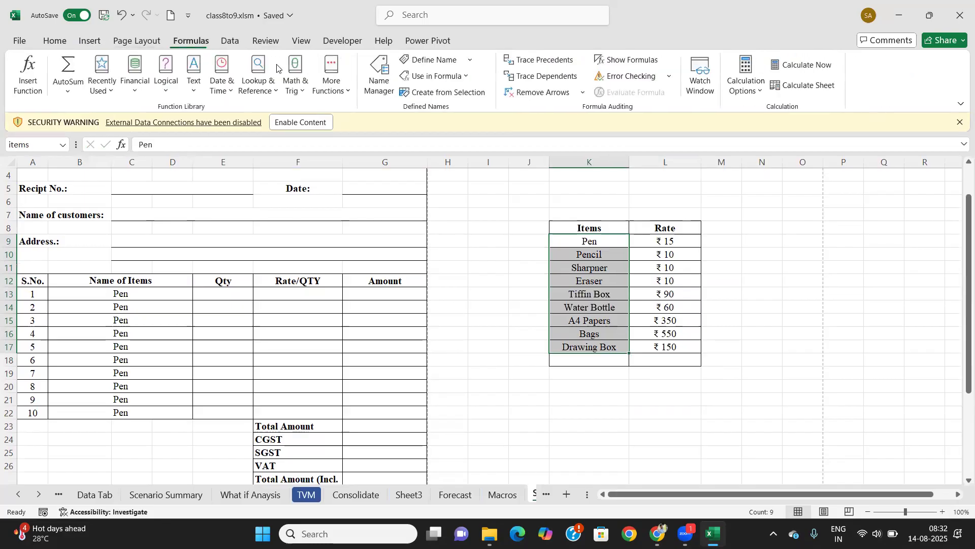
left_click(384, 76)
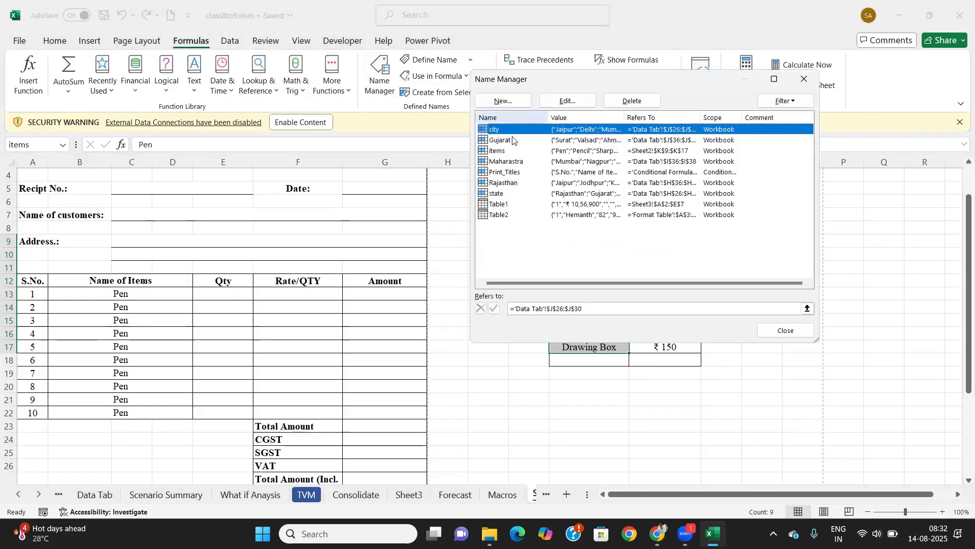
left_click(502, 151)
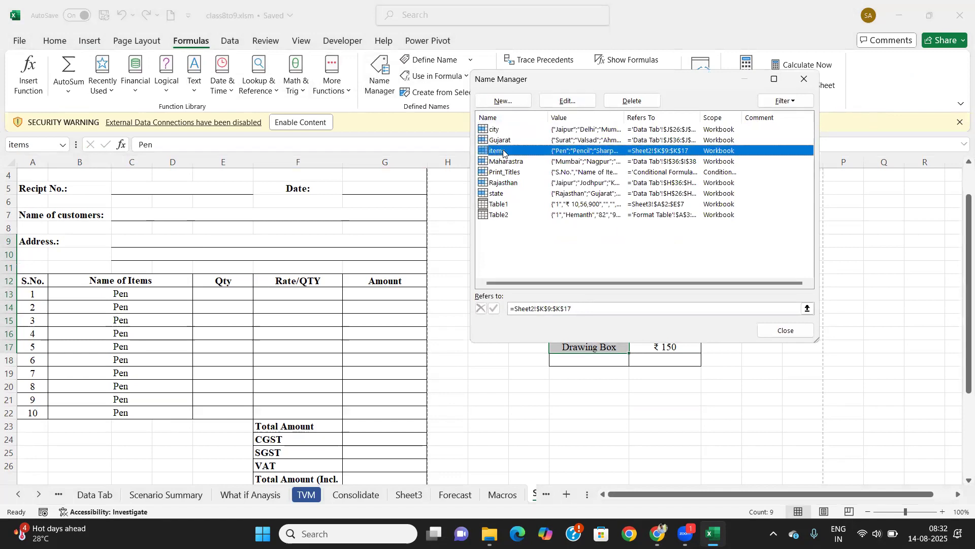
left_click(632, 100)
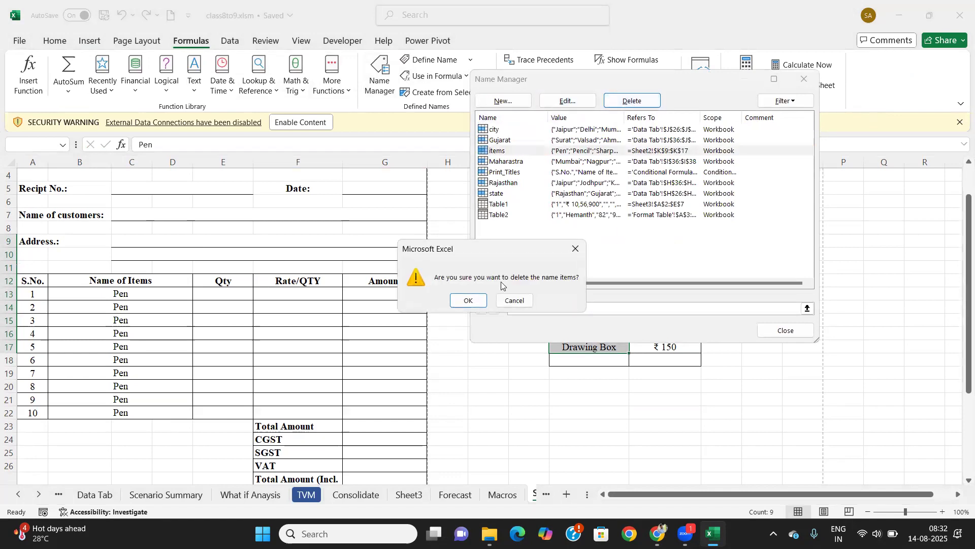
left_click(466, 304)
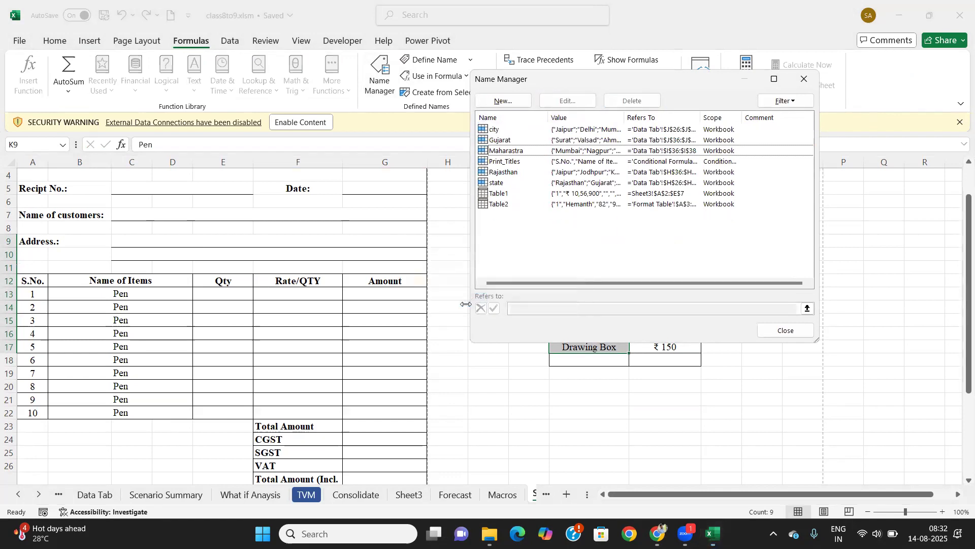
left_click(798, 83)
Step: Name the item cells K9:K18, including the empty cell under Drawing Box, "items"
left_click_drag(614, 238, 620, 354)
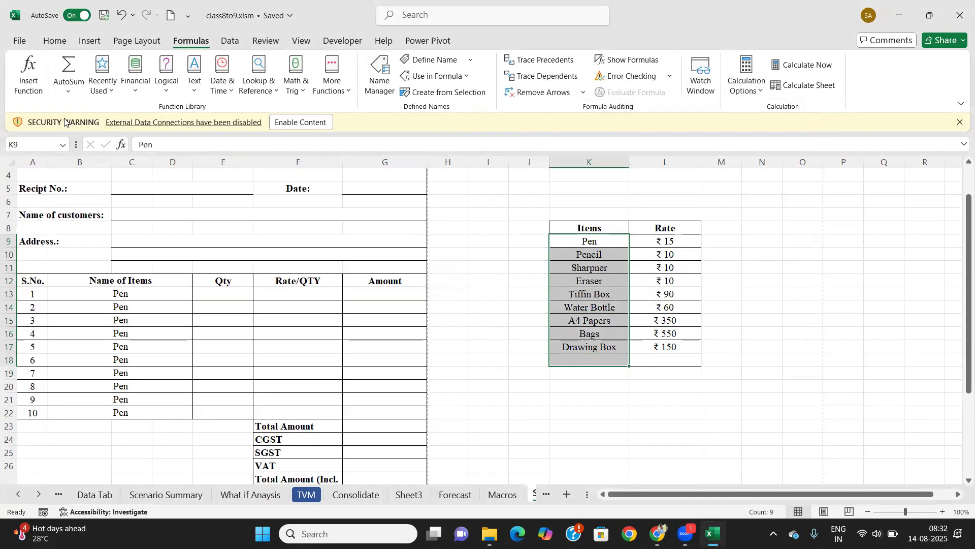
left_click(24, 146)
type("item")
Step: Choose the blank entry from the item dropdowns in B13 and B14
left_click(151, 294)
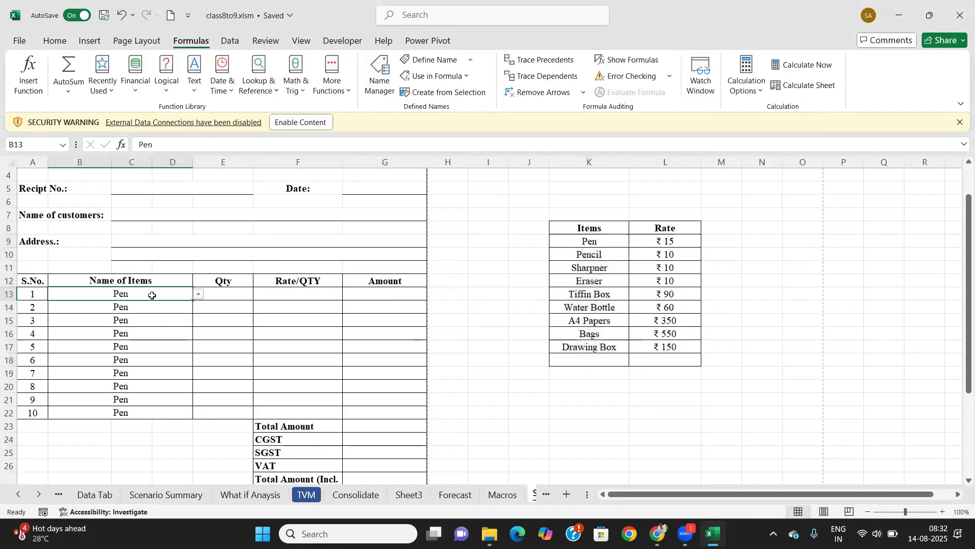
left_click(198, 295)
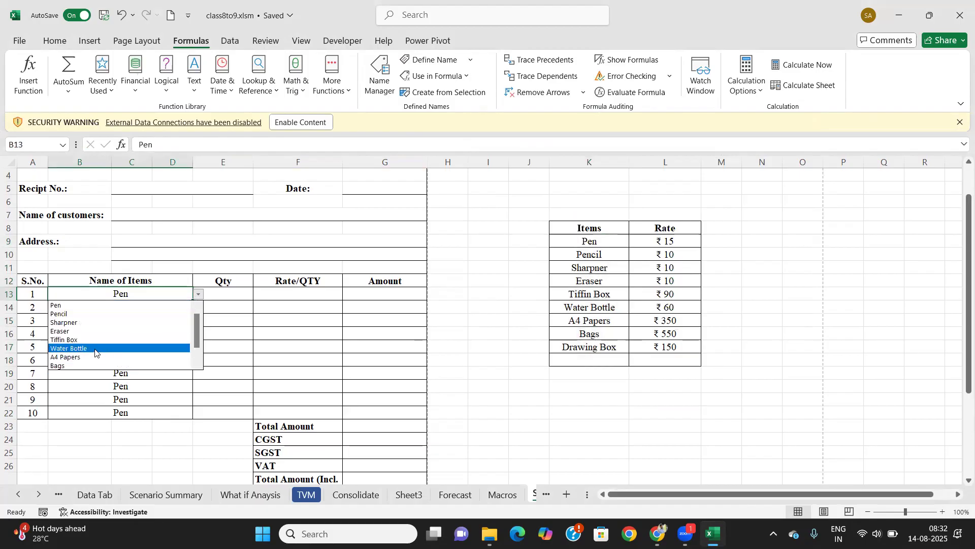
scroll(195, 333, "down", 1)
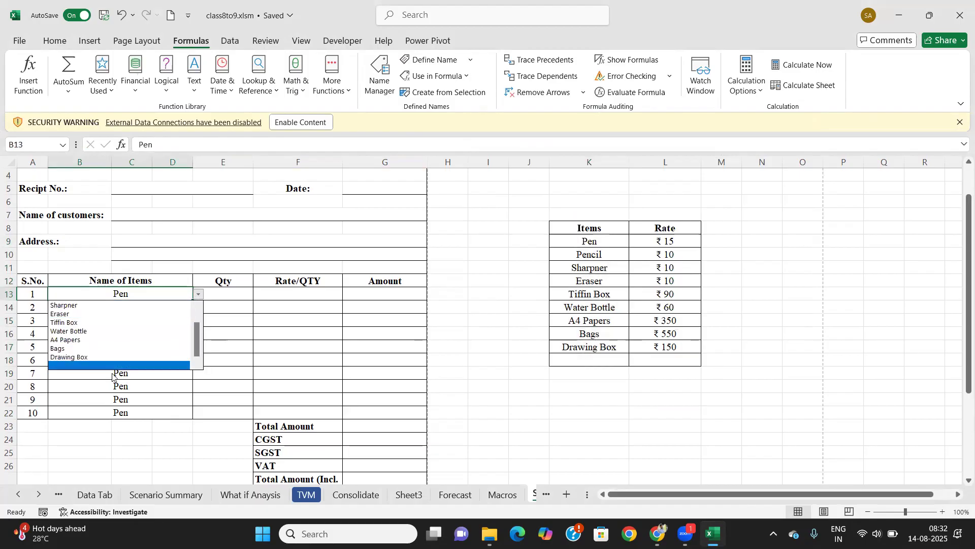
left_click(96, 364)
left_click(170, 307)
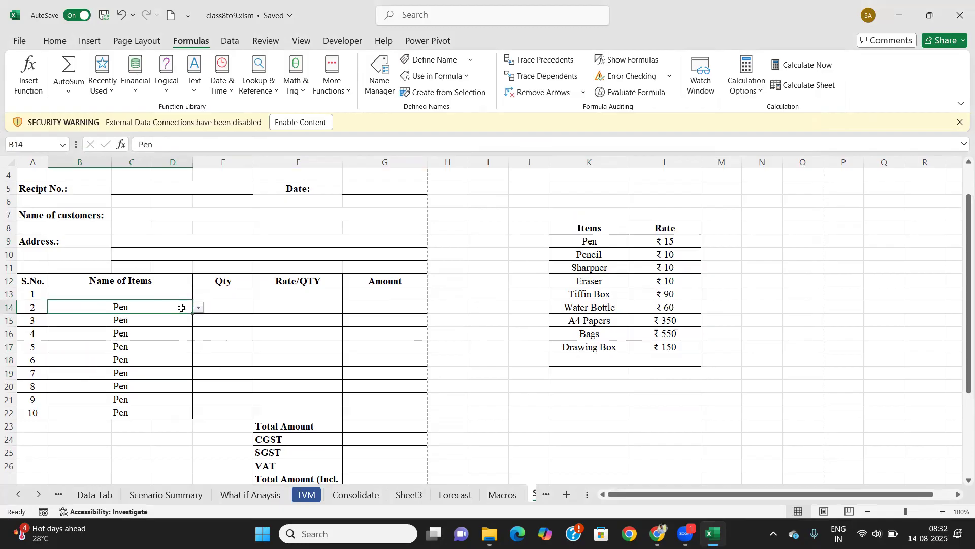
left_click(198, 307)
scroll(196, 334, "down", 1)
left_click(89, 378)
Step: Use the Name of Items dropdowns to choose Sharpner in B15, Eraser in B13 and Tiffin Box in B14
left_click(169, 321)
left_click(199, 321)
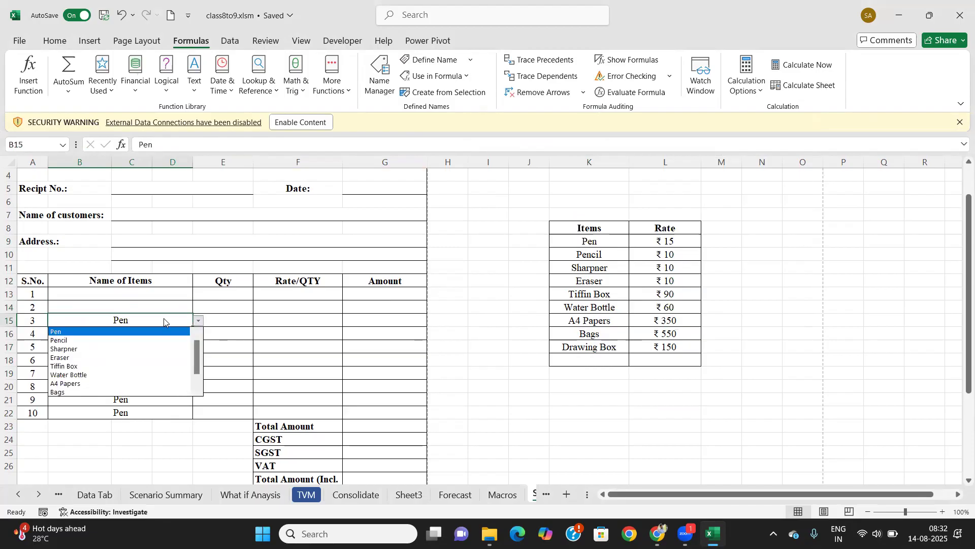
left_click(82, 348)
left_click(182, 295)
left_click(198, 296)
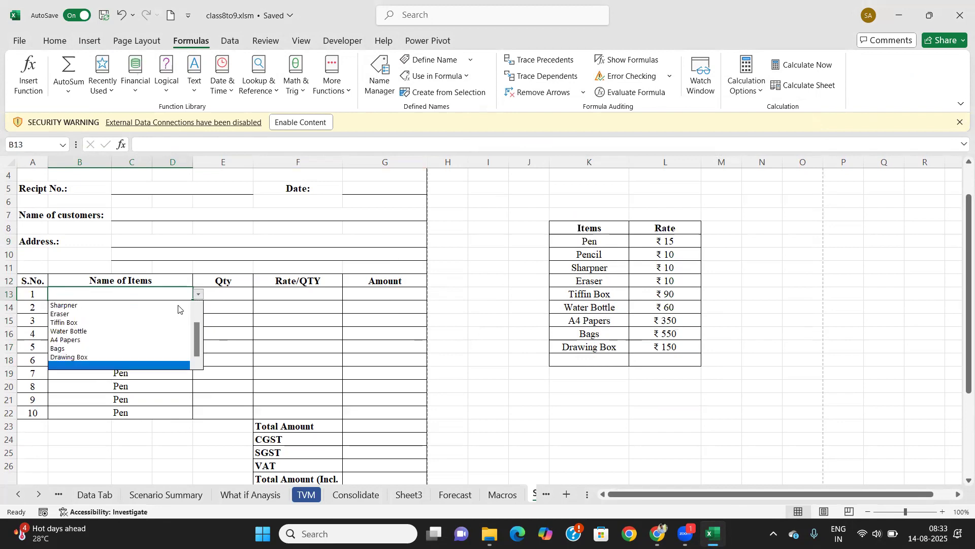
left_click(84, 313)
left_click(230, 303)
left_click(153, 309)
left_click(199, 307)
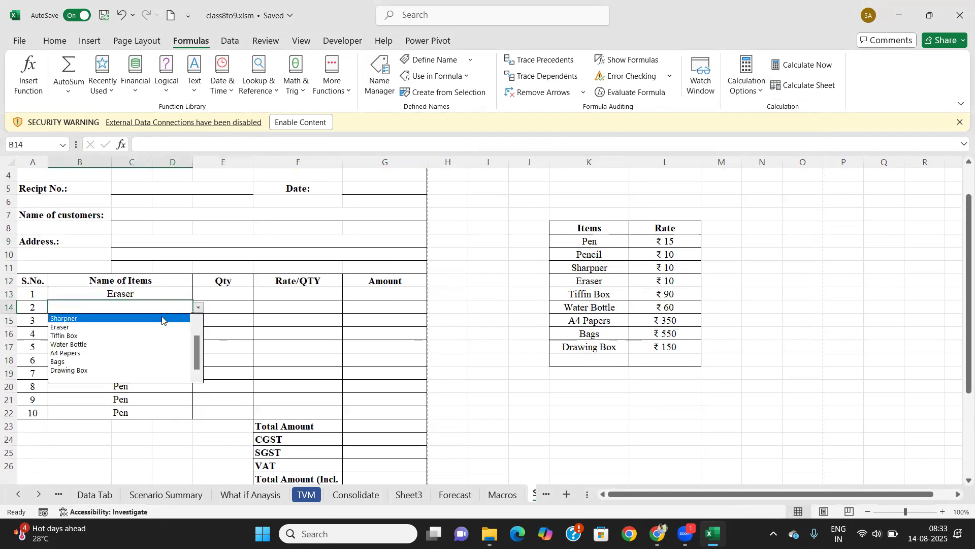
left_click(96, 337)
Step: Enter a quantity of 3 for the first item in E13 and 1 for the second in E14
left_click(236, 297)
type("3")
key("Return")
type("1")
left_click(237, 297)
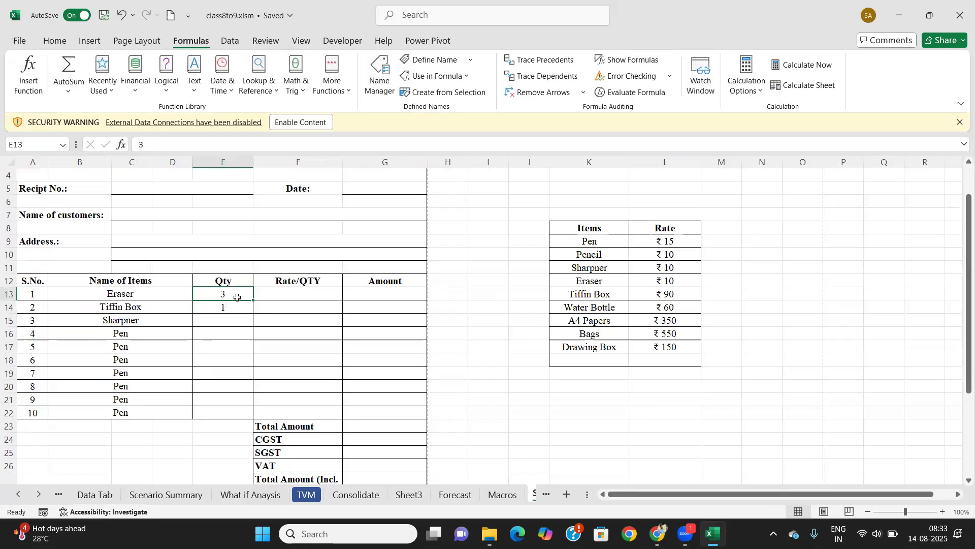
left_click(280, 297)
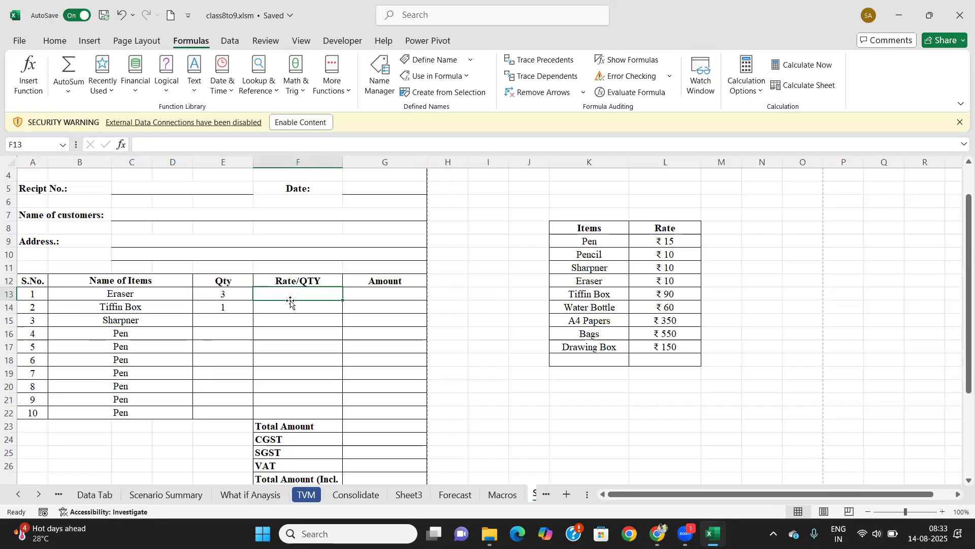
left_click(157, 293)
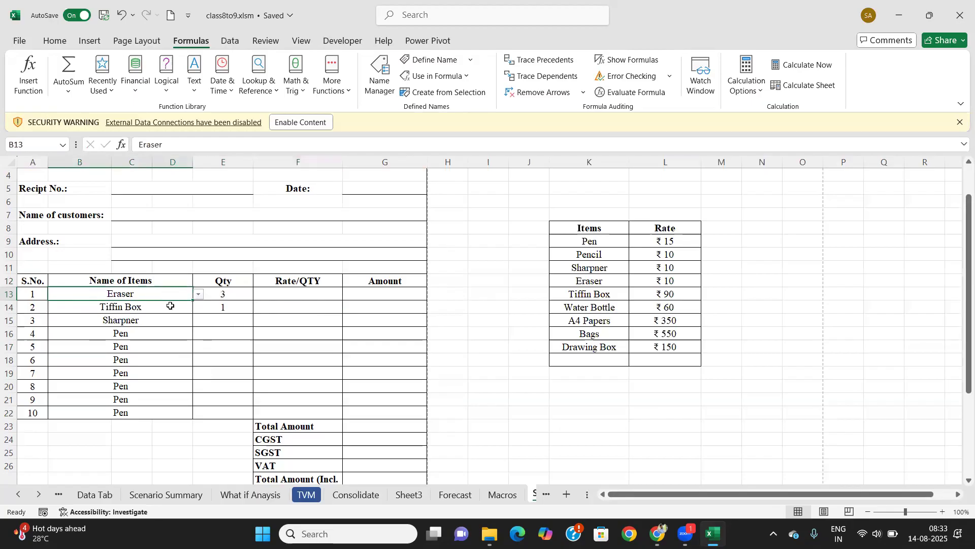
left_click(277, 293)
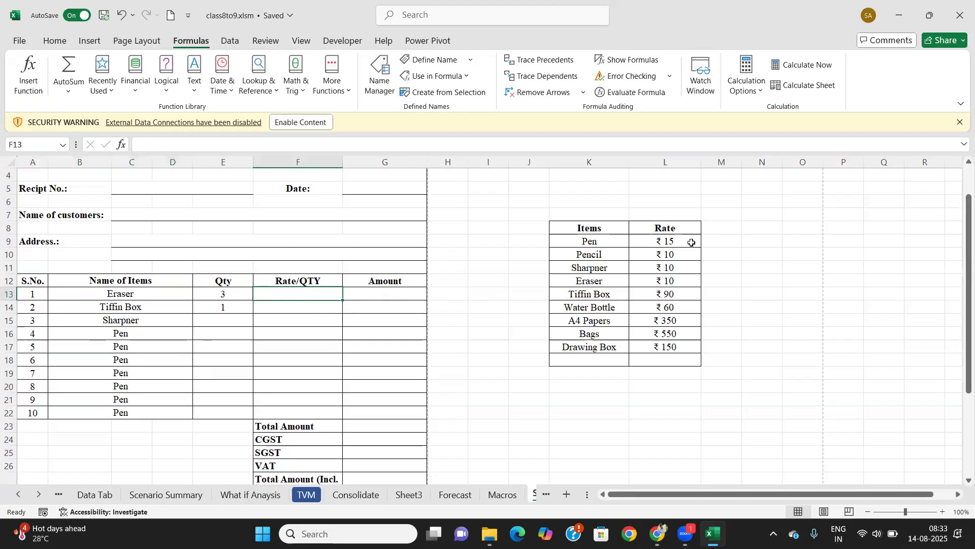
mouse_move(598, 242)
left_mouse_down()
mouse_move(678, 275)
mouse_move(678, 349)
left_mouse_up()
left_click(307, 302)
left_click(157, 298)
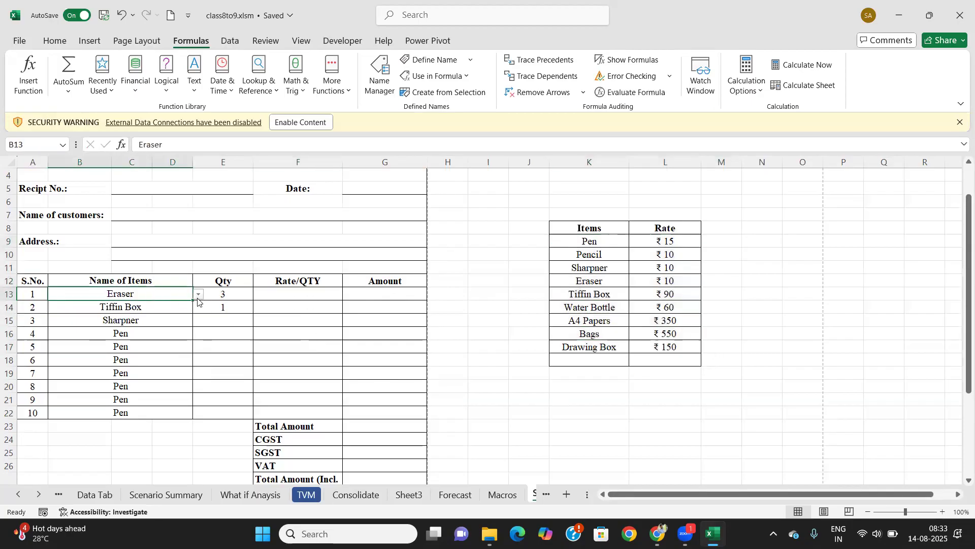
left_click(284, 293)
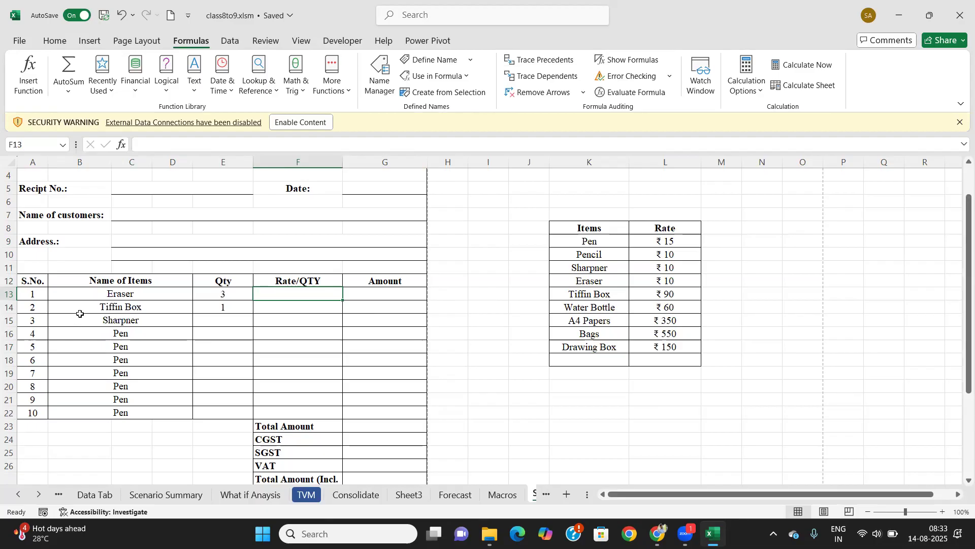
Step: Change the first item in B13 to Water Bottle using its dropdown
left_click(122, 293)
left_click(199, 294)
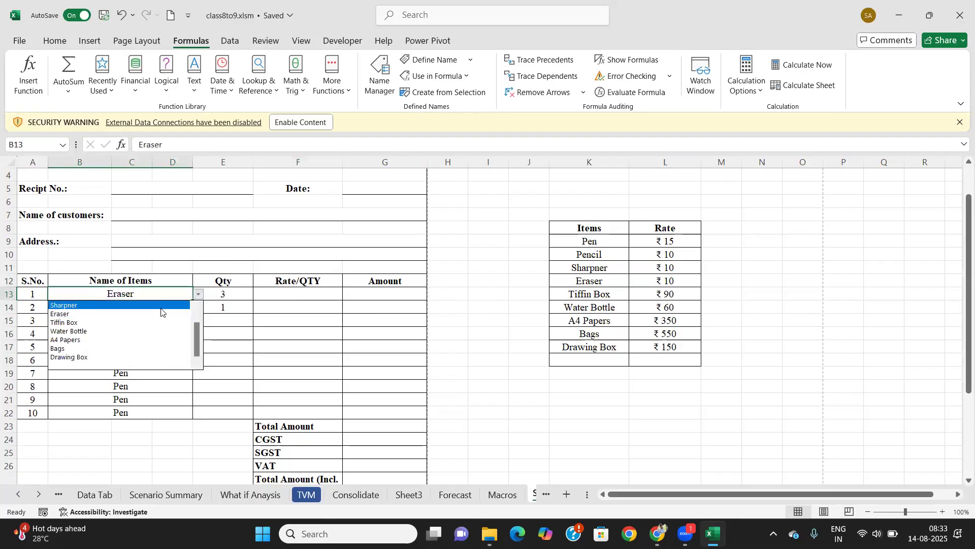
left_click(87, 331)
Step: Begin a VLOOKUP formula in Rate/QTY cell F13 with lookup value B13, table K8:L18 and column index 2
left_click(288, 295)
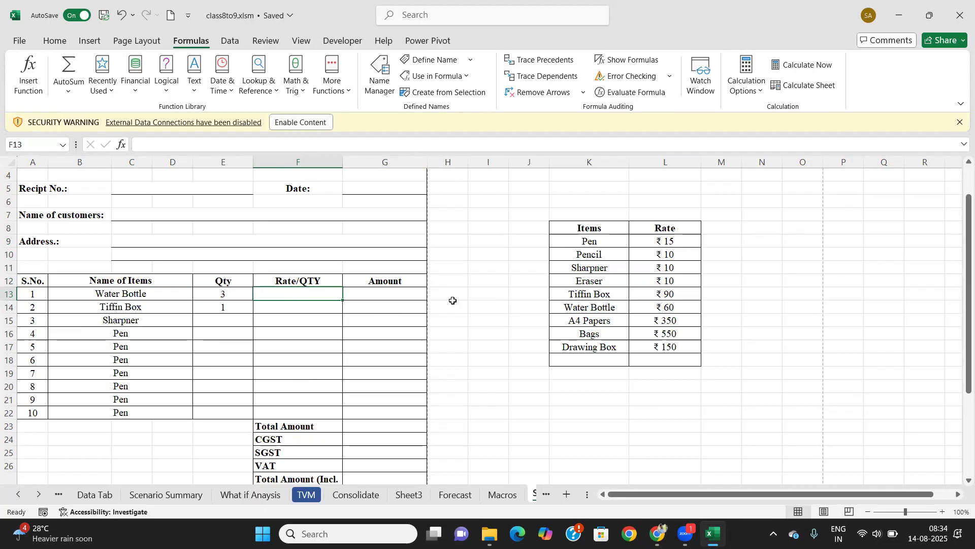
type("=v")
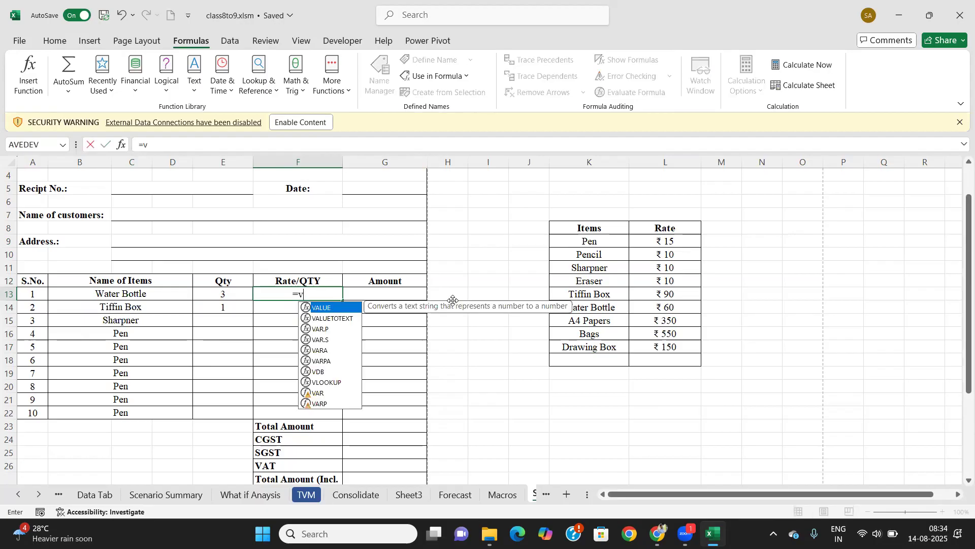
type("loo")
key("Tab")
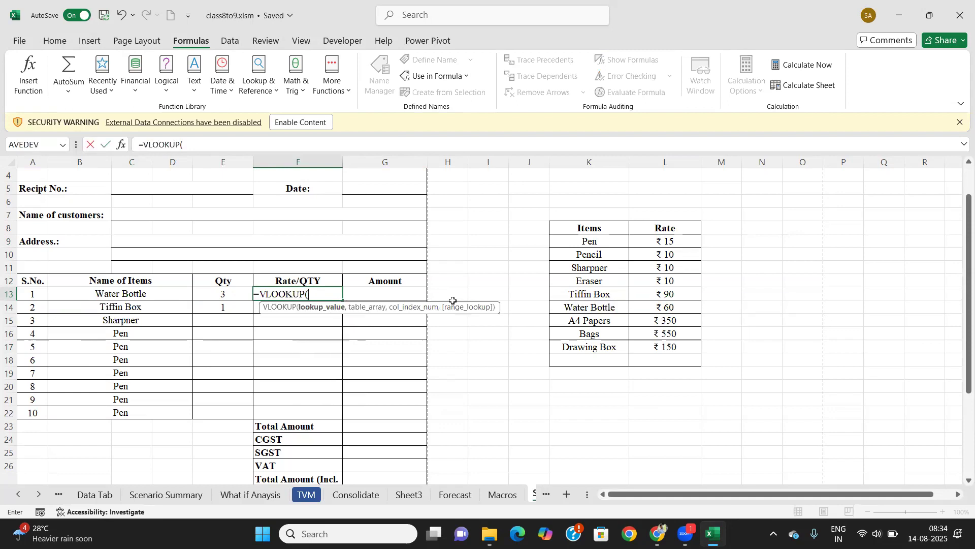
left_click(153, 295)
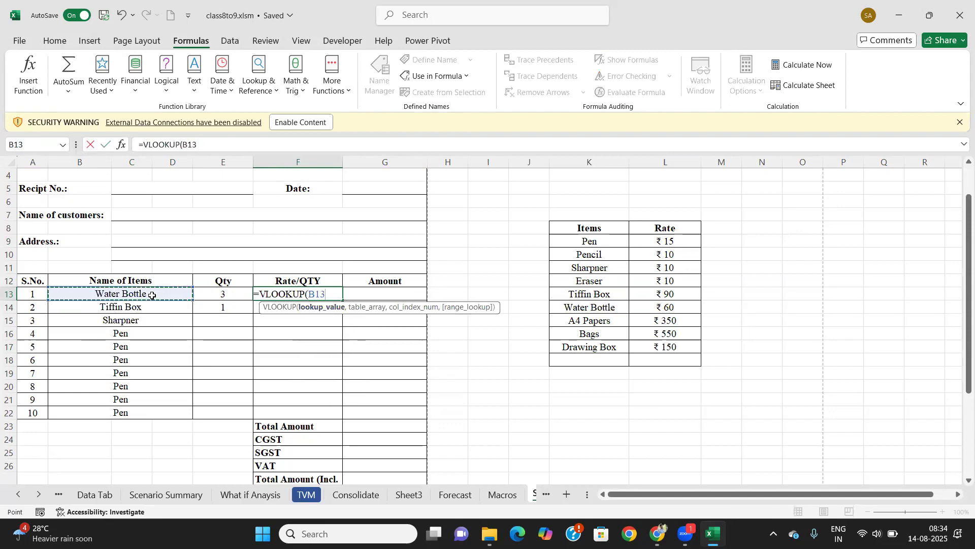
type(",")
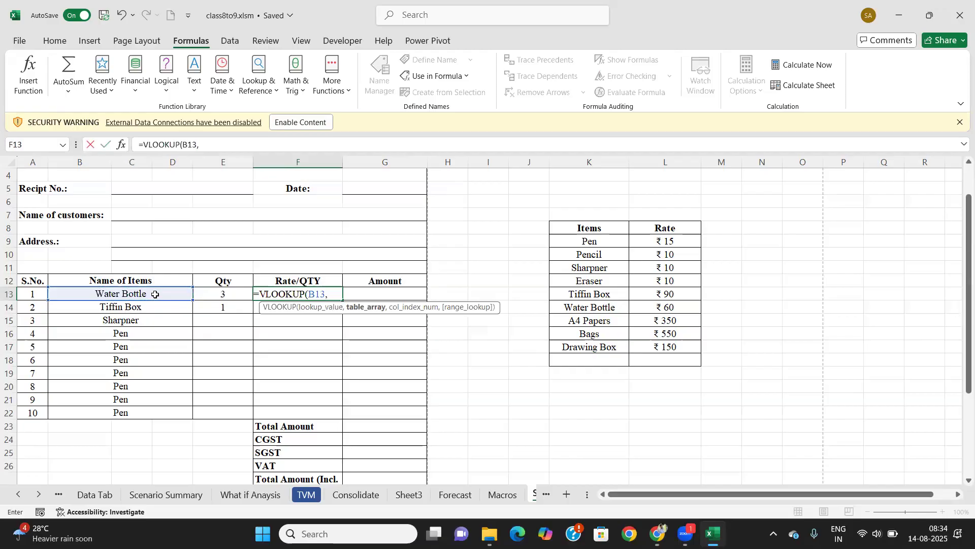
left_click_drag(574, 229, 665, 360)
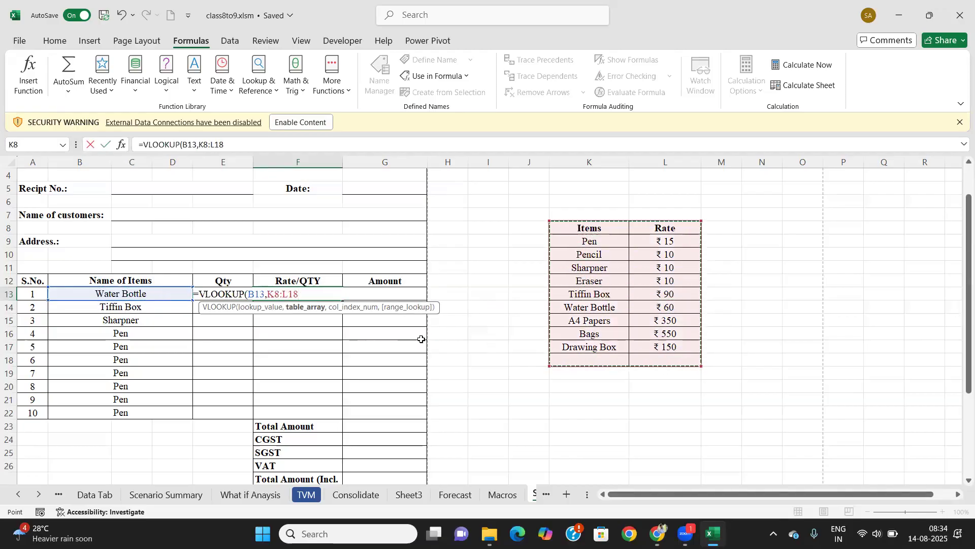
type(",")
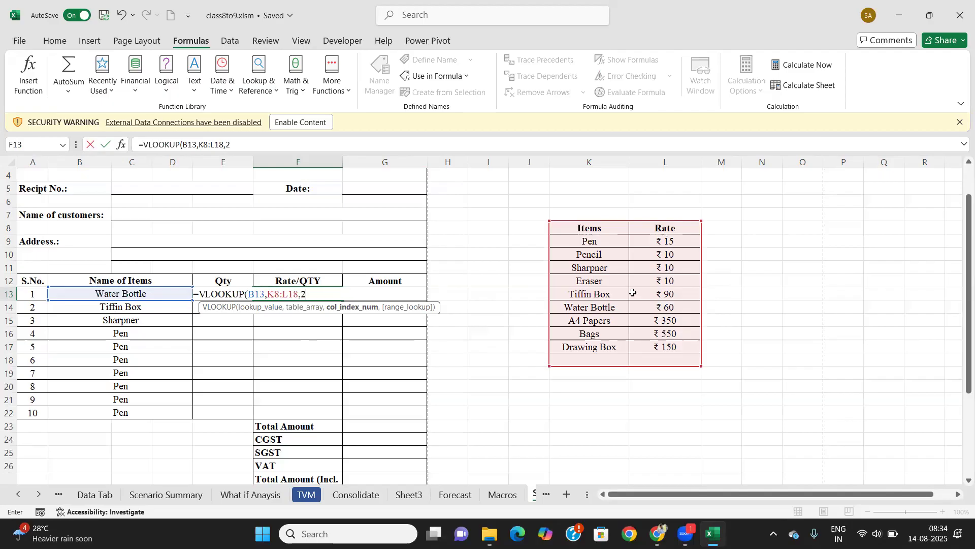
type("2")
Step: Make the table range in the F13 VLOOKUP formula absolute, as $K$8:$L$18
left_click(300, 299)
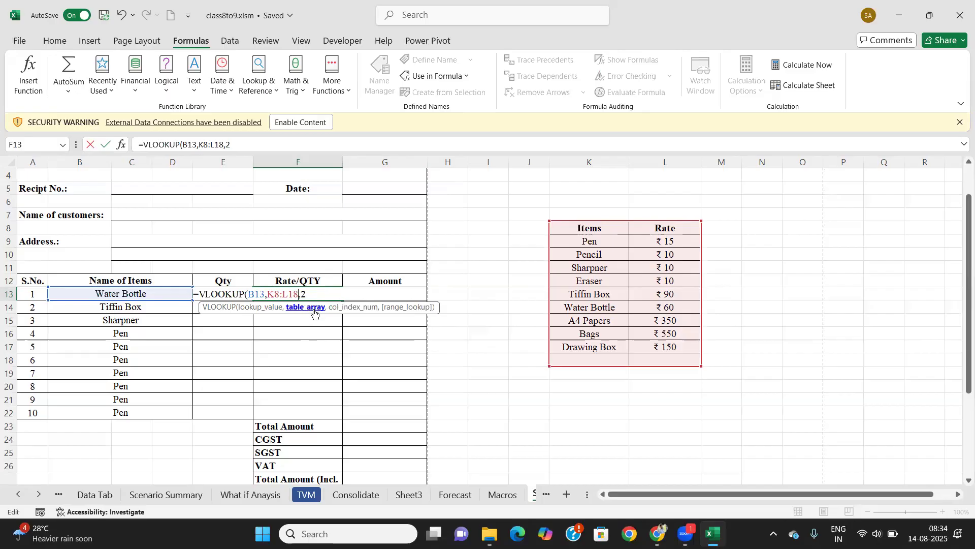
key("F4")
left_click(277, 297)
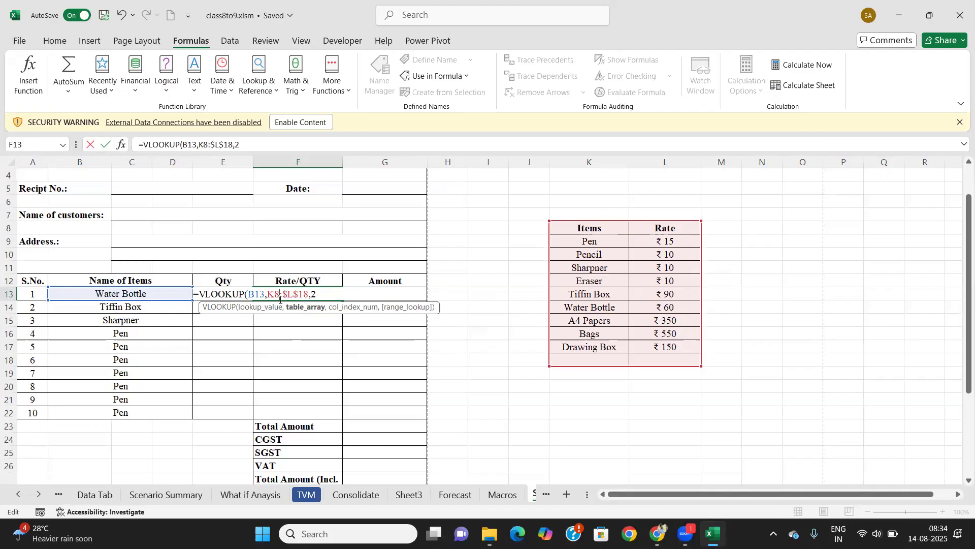
key("F4")
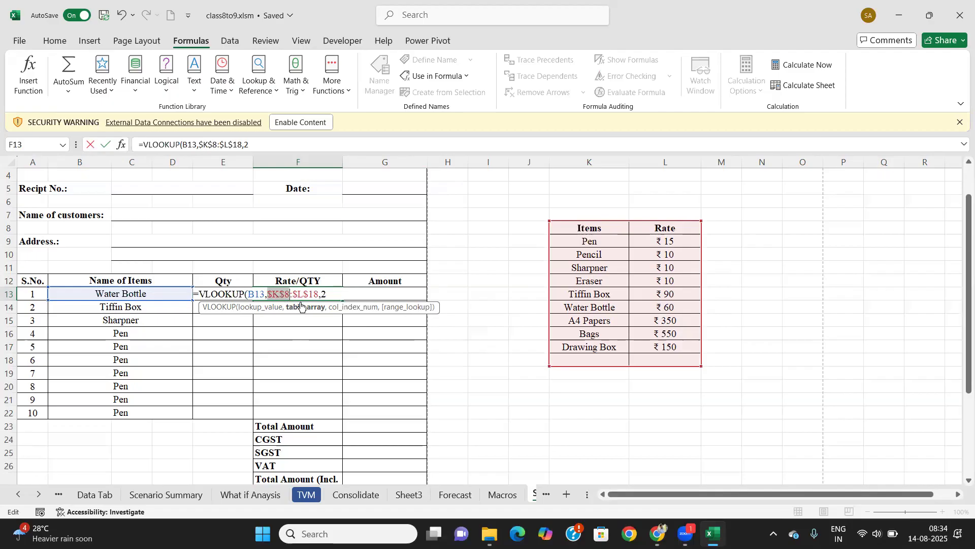
Step: Complete the F13 VLOOKUP formula with 0 for an exact match
left_click(329, 296)
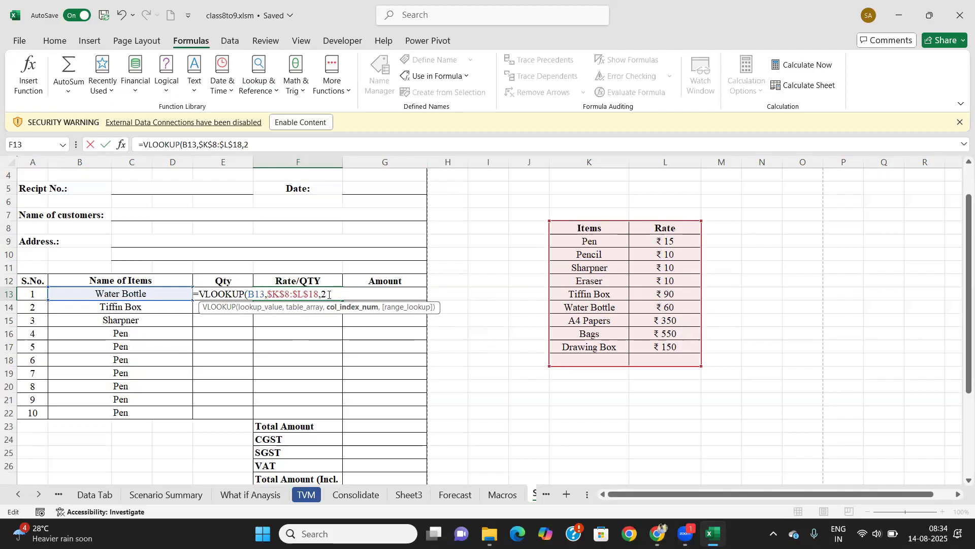
type(",")
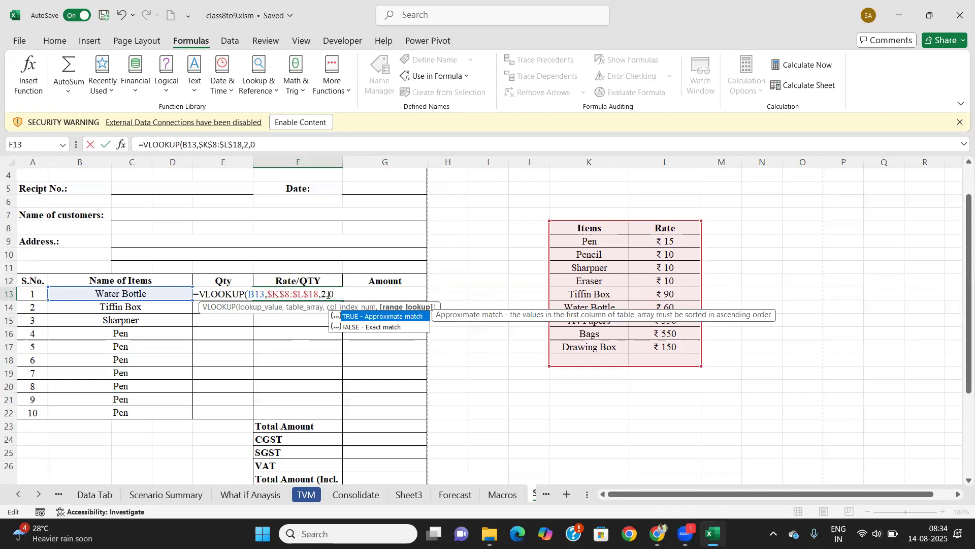
type("0)")
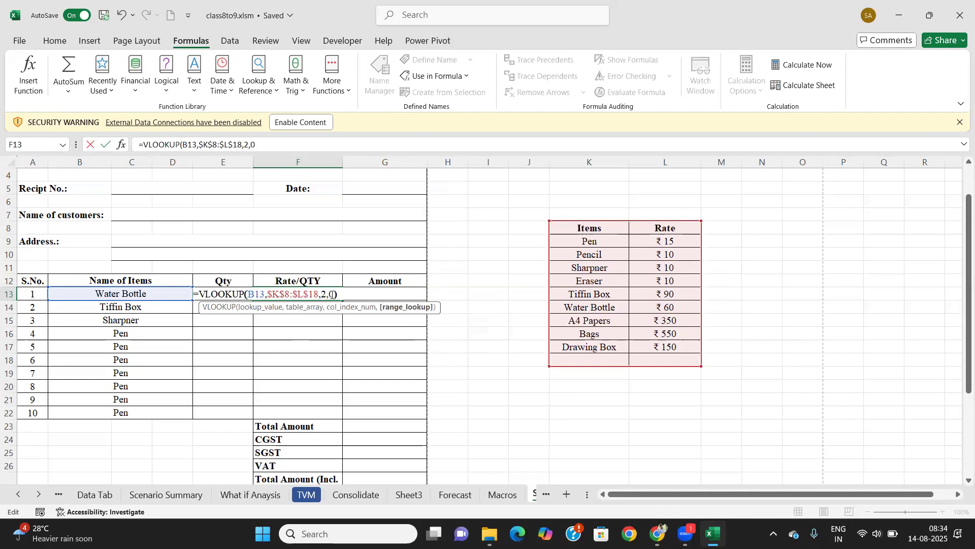
key("Return")
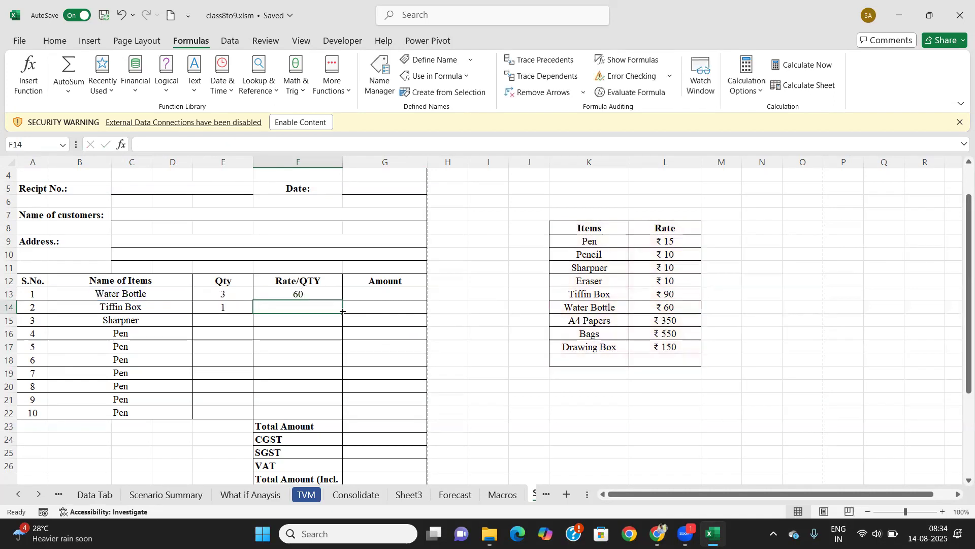
Step: Format the rate in F13 as Currency with no decimal places
left_click(313, 295)
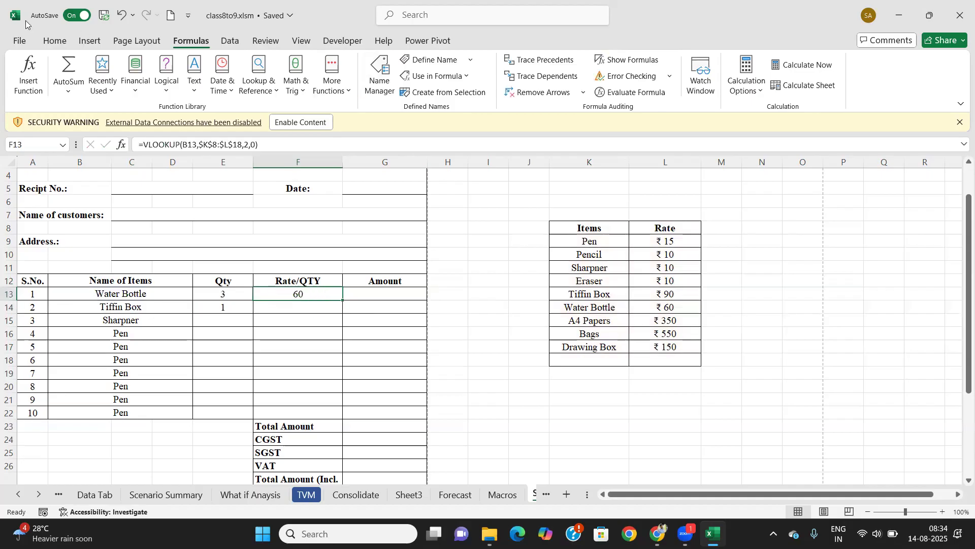
left_click(58, 42)
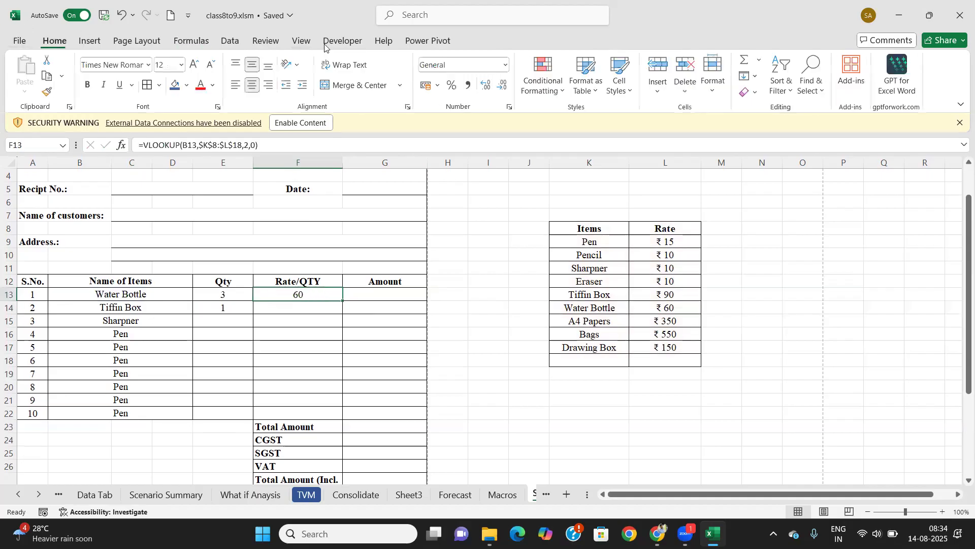
left_click(505, 68)
left_click(472, 145)
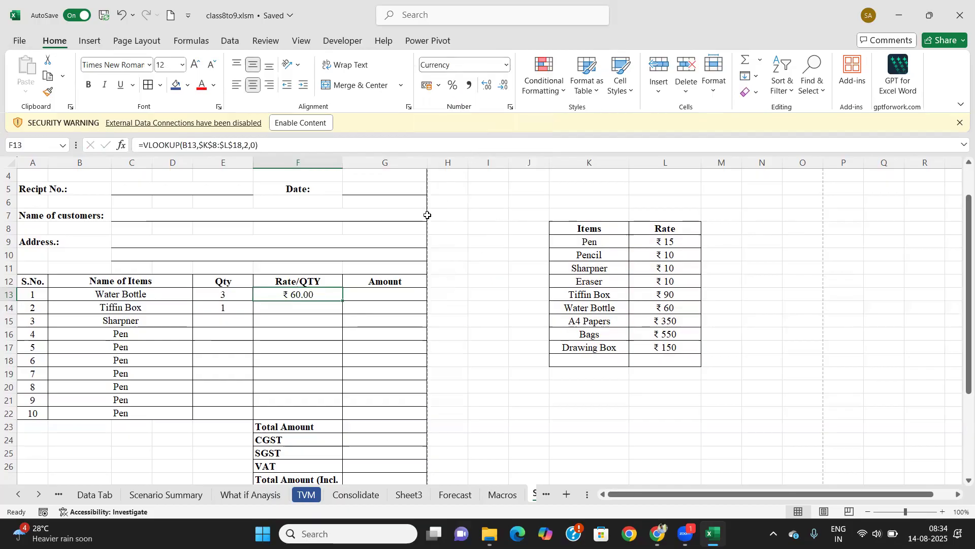
left_click(504, 85)
left_click(503, 85)
Step: Copy the VLOOKUP formula from F13 down the Rate/QTY column to F22
left_click_drag(343, 301, 321, 414)
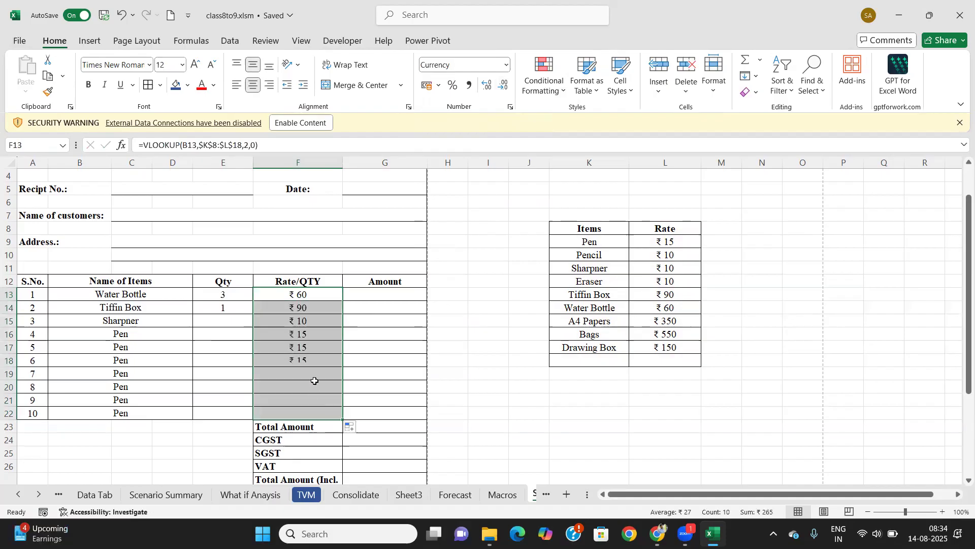
left_click(316, 335)
left_click(300, 294)
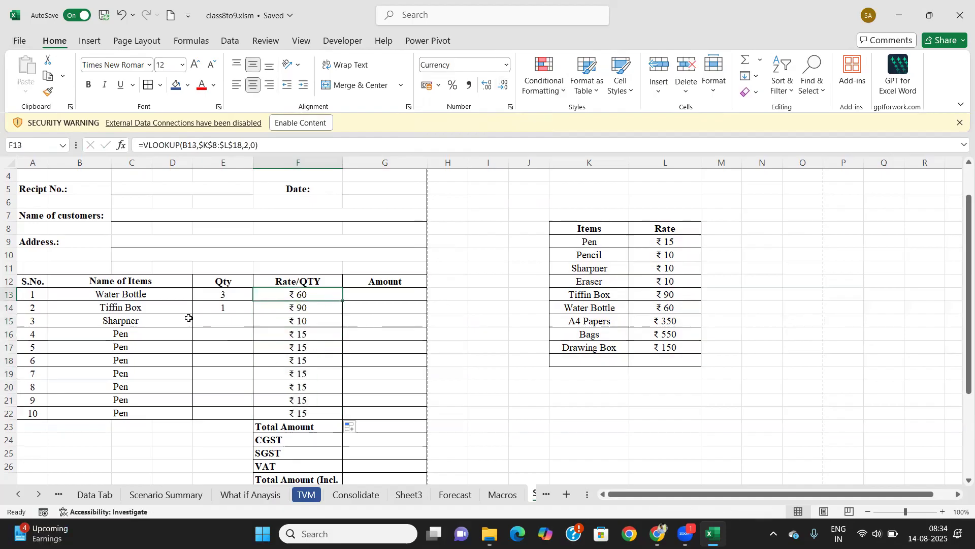
Step: Change the fourth item in B16 to Drawing Box using its dropdown
left_click(157, 336)
left_click(200, 335)
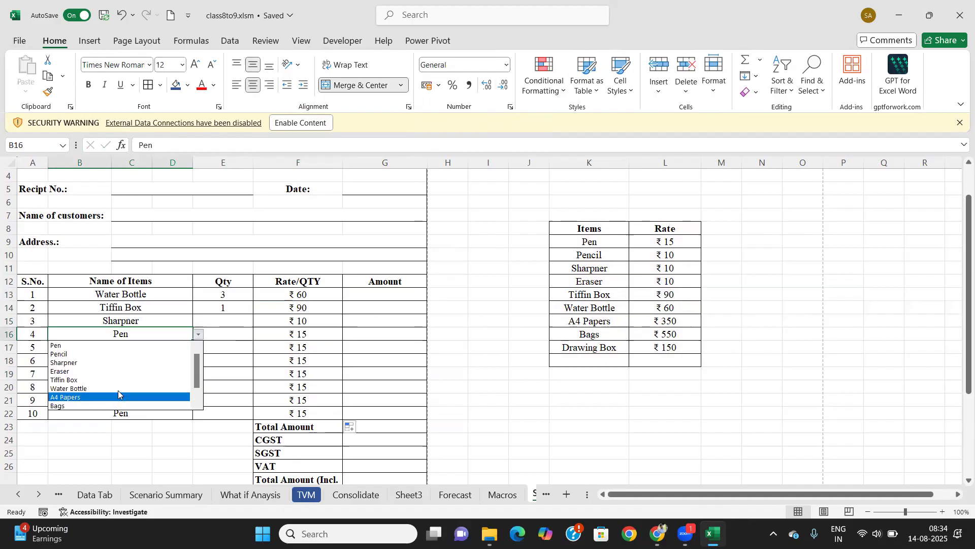
left_click(118, 389)
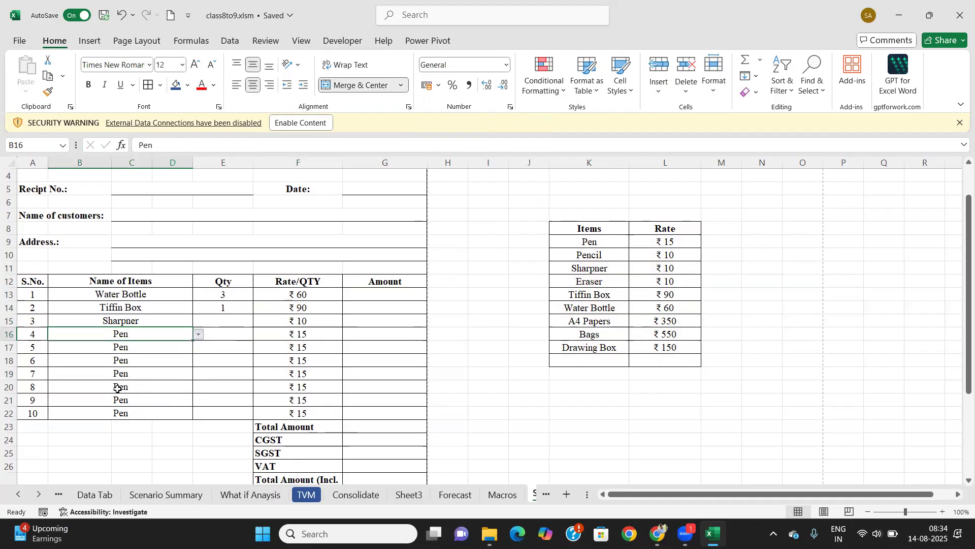
left_click(199, 334)
left_click(92, 397)
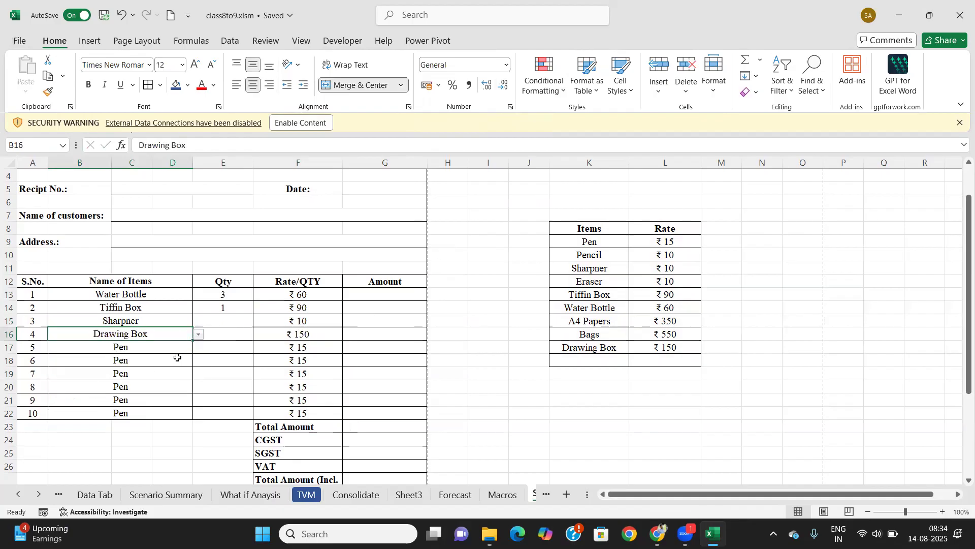
Step: Choose the blank dropdown entry for the fourth item in B16 and the first item in B13
left_click(198, 335)
left_click(80, 405)
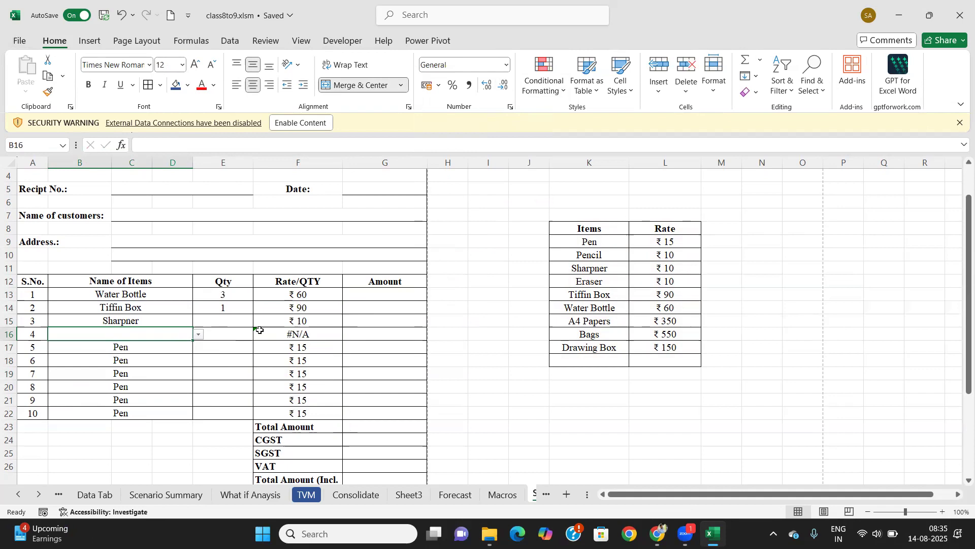
left_click(128, 294)
left_click(198, 294)
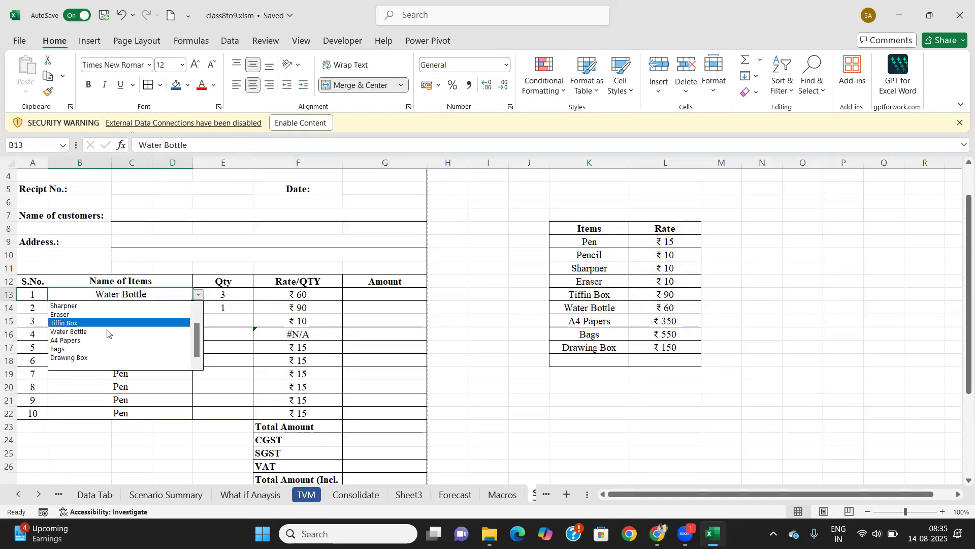
left_click(87, 359)
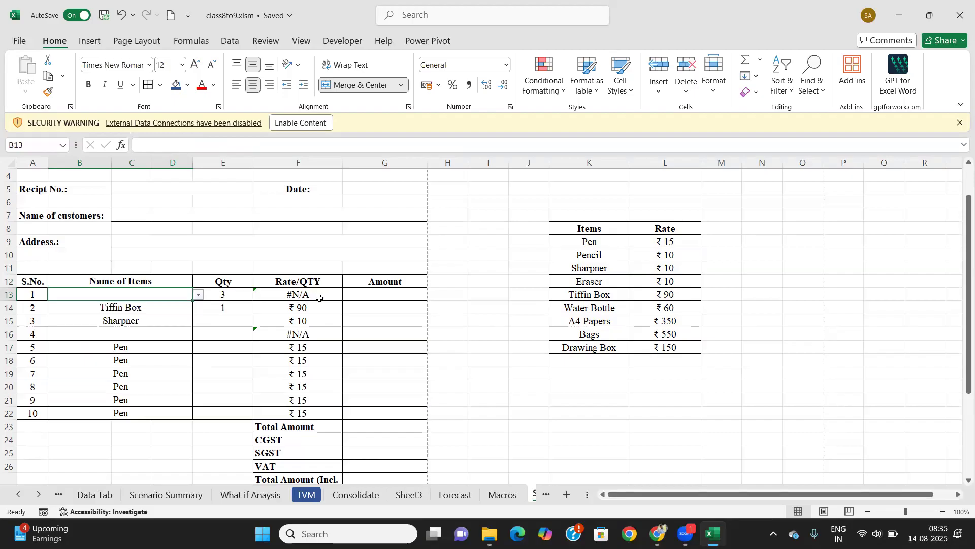
Step: Wrap the F13 VLOOKUP formula in IFERROR, returning " " when an error occurs
left_click(300, 293)
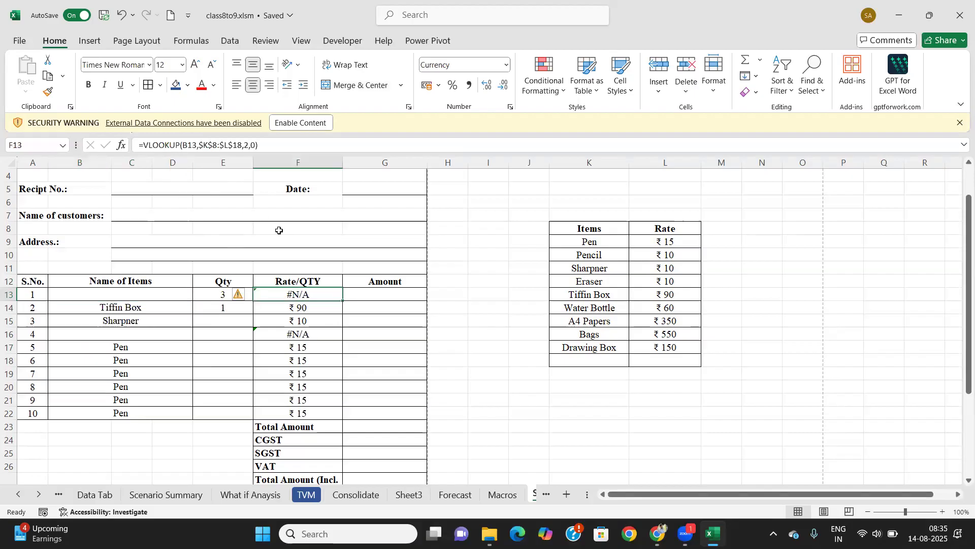
left_click(144, 146)
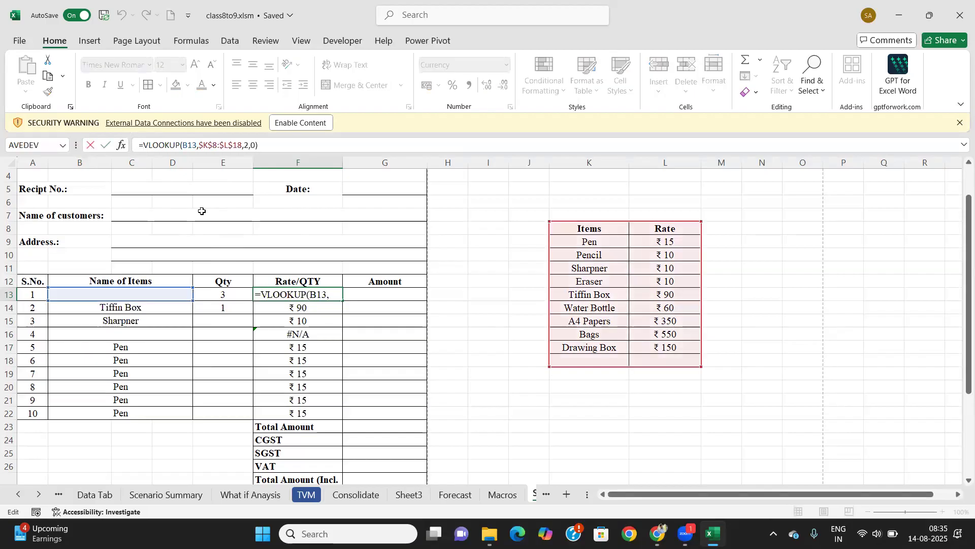
type("if")
key("Down")
key("Tab")
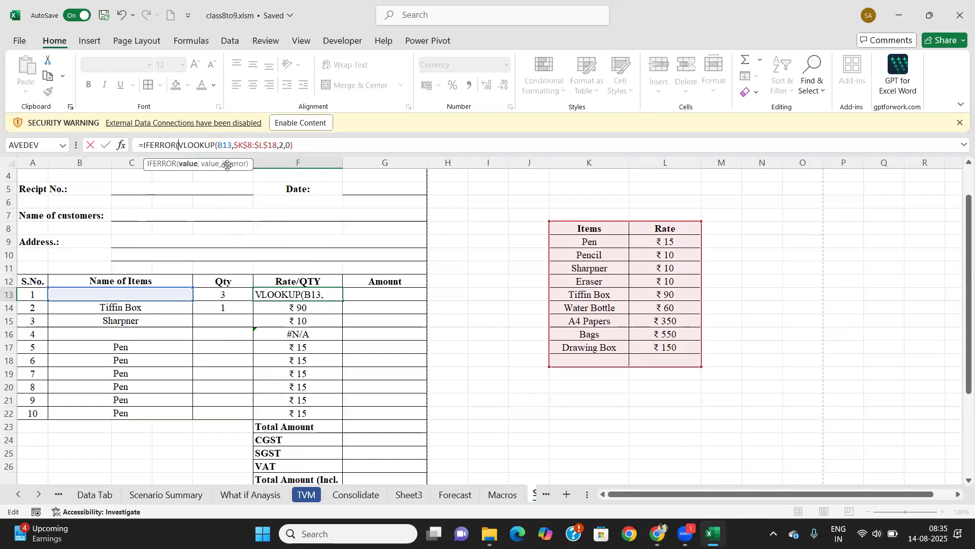
left_click(297, 145)
type(",")
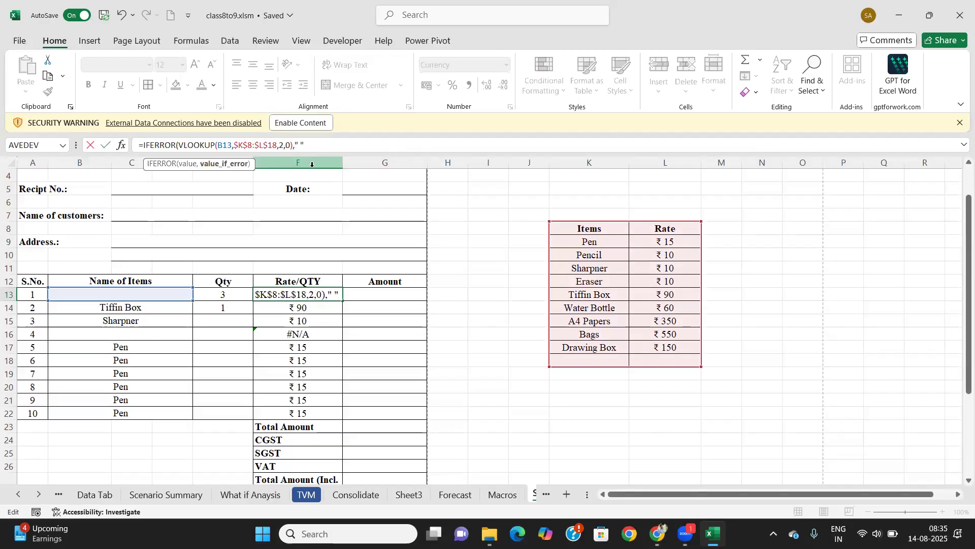
type("\" \")")
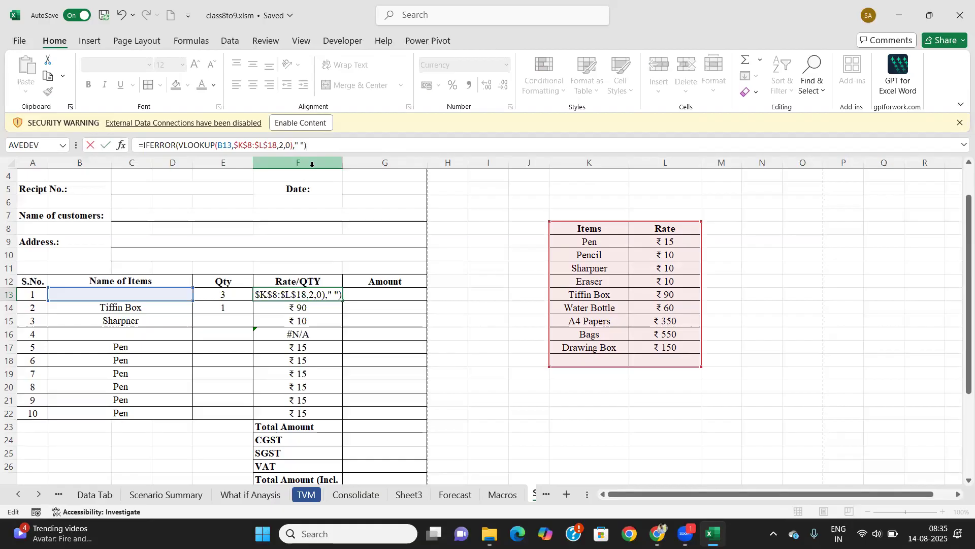
key("Return")
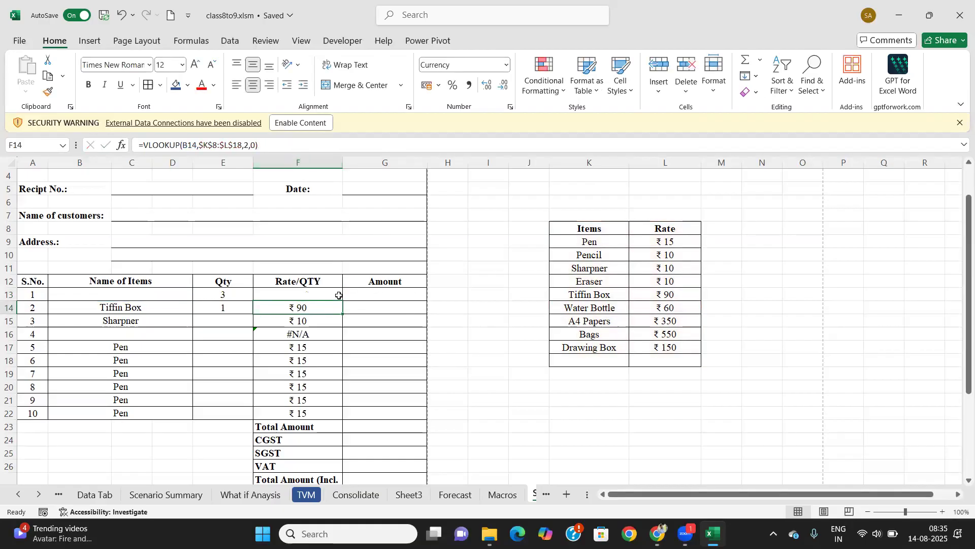
Step: Copy the IFERROR formula from F13 down to F22 and check row 16, which has no item
left_click(341, 297)
left_click_drag(343, 301, 341, 416)
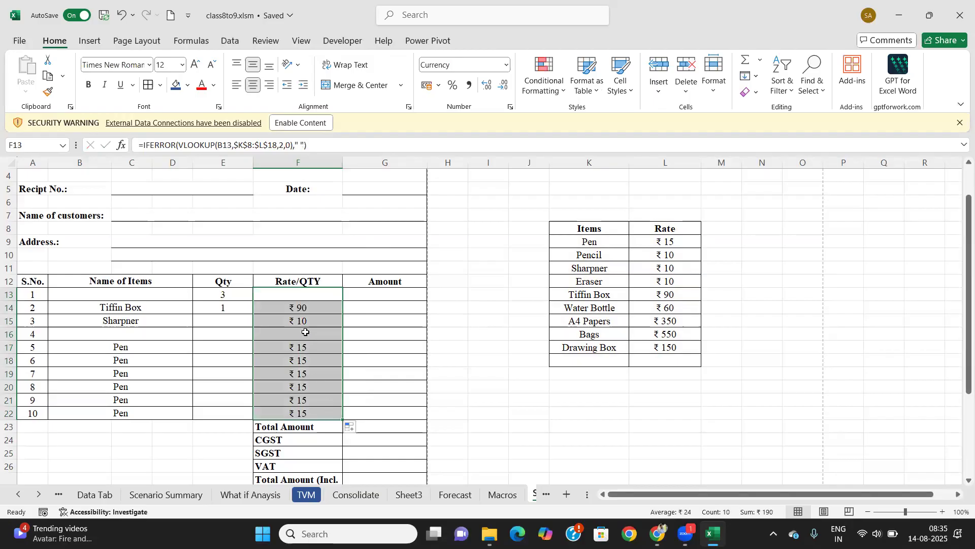
left_click(305, 334)
left_click(171, 327)
left_click(288, 336)
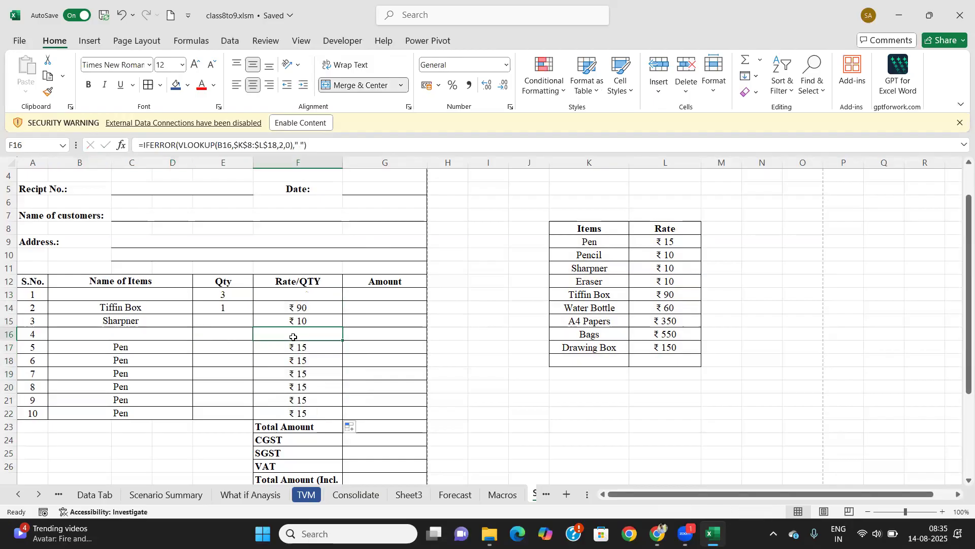
left_click(157, 332)
left_click(284, 337)
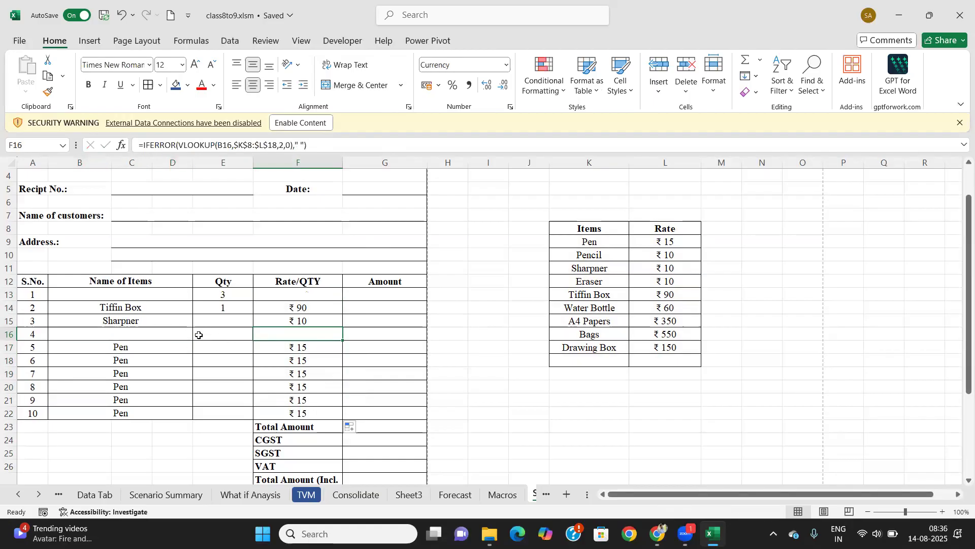
Step: Set the first item in B13 to Sharpner using its dropdown
left_click(143, 293)
left_click(198, 294)
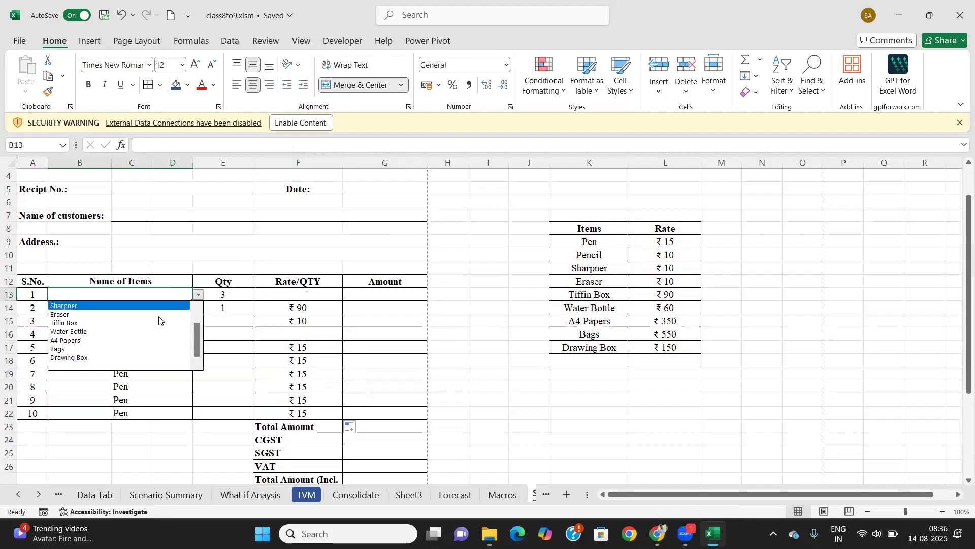
left_click(94, 307)
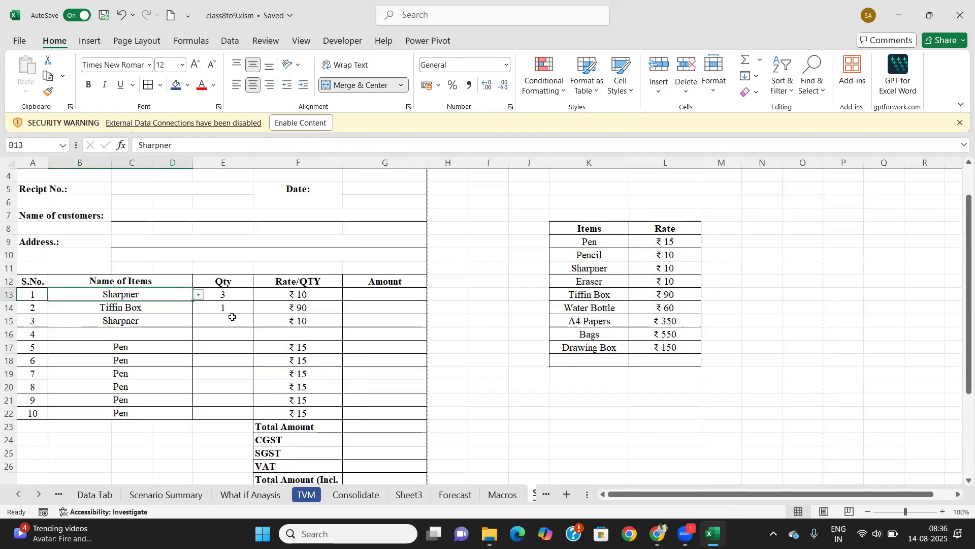
Step: Enter the amount formula =E13*F13 in G13 and copy it down to G22
left_click(395, 295)
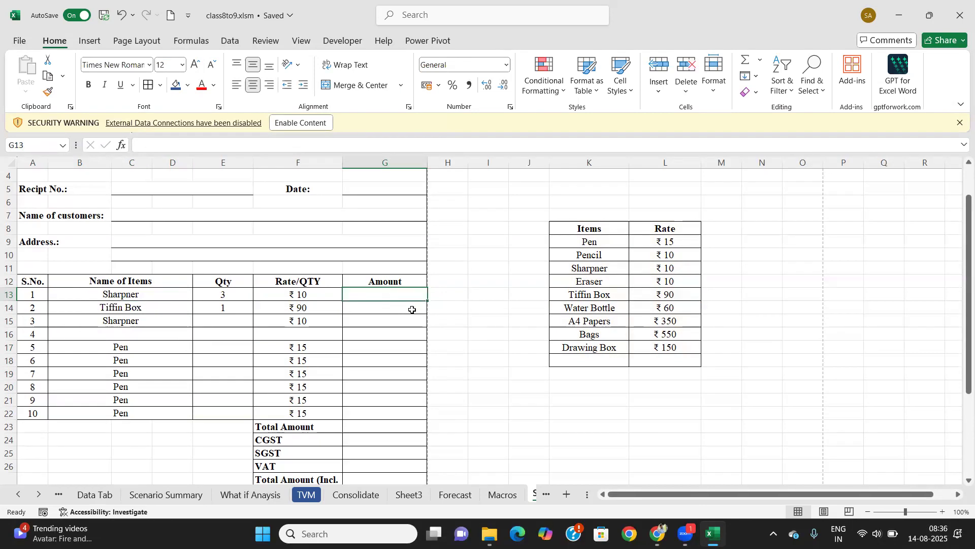
type("=")
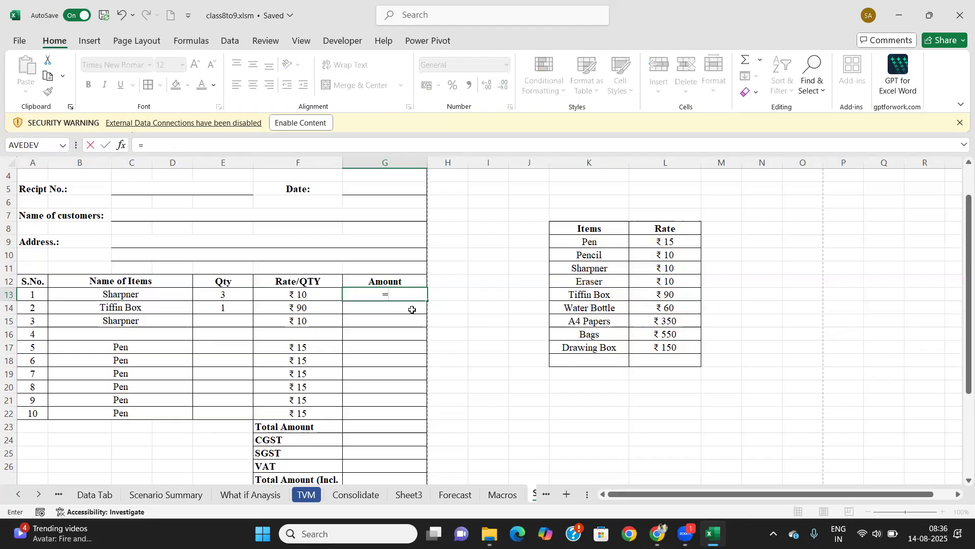
left_click(240, 294)
type("*")
left_click(274, 301)
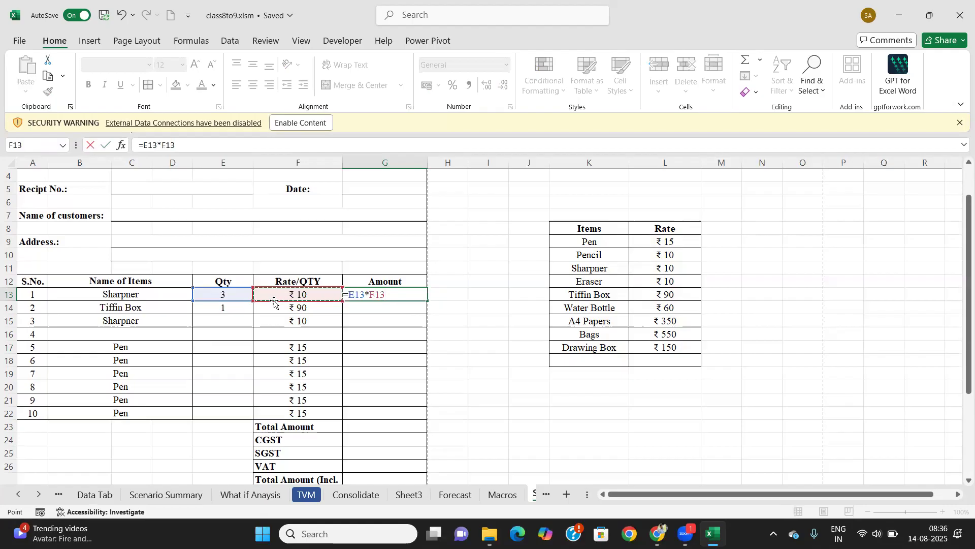
key("Return")
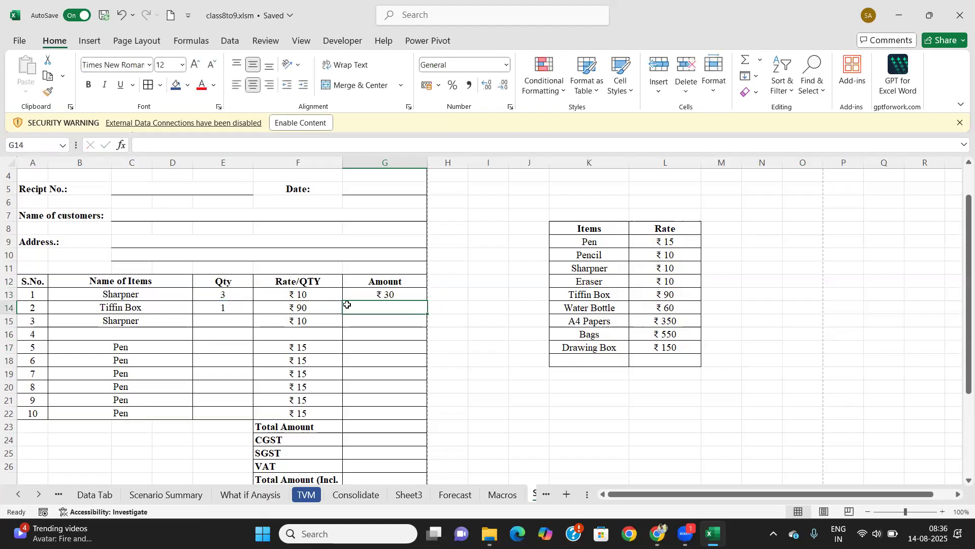
left_click(359, 298)
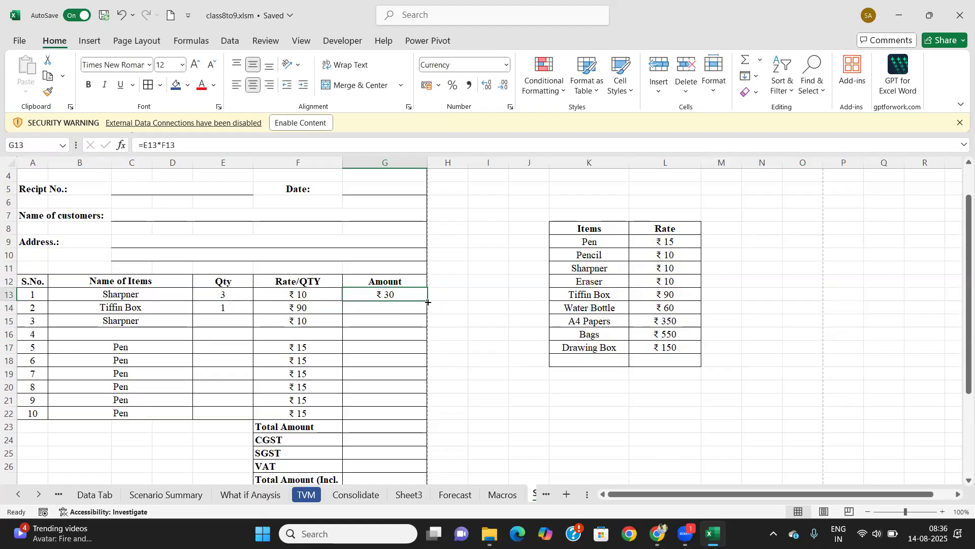
left_click_drag(428, 301, 423, 416)
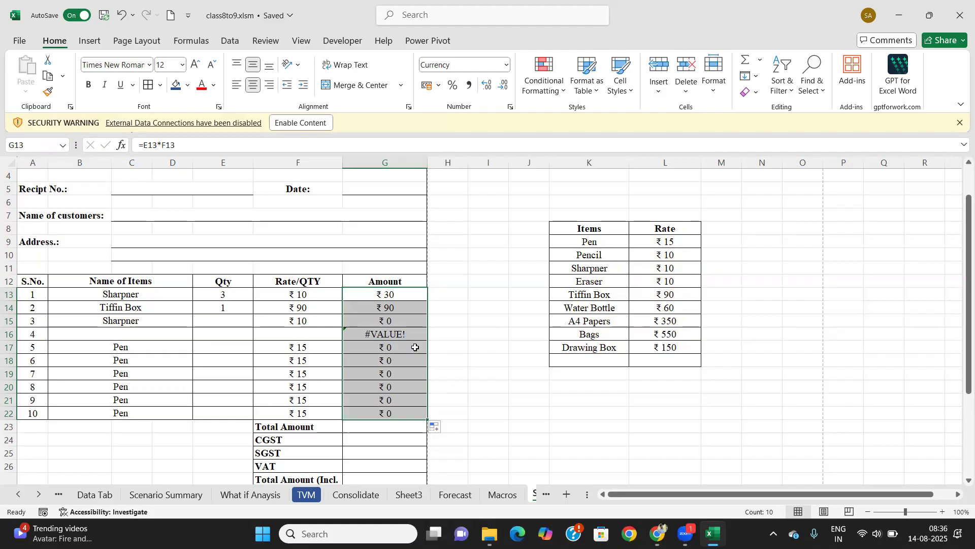
Step: Wrap the amount formula E13*F13 in G13 in IFERROR, returning " " when an error occurs
left_click(395, 295)
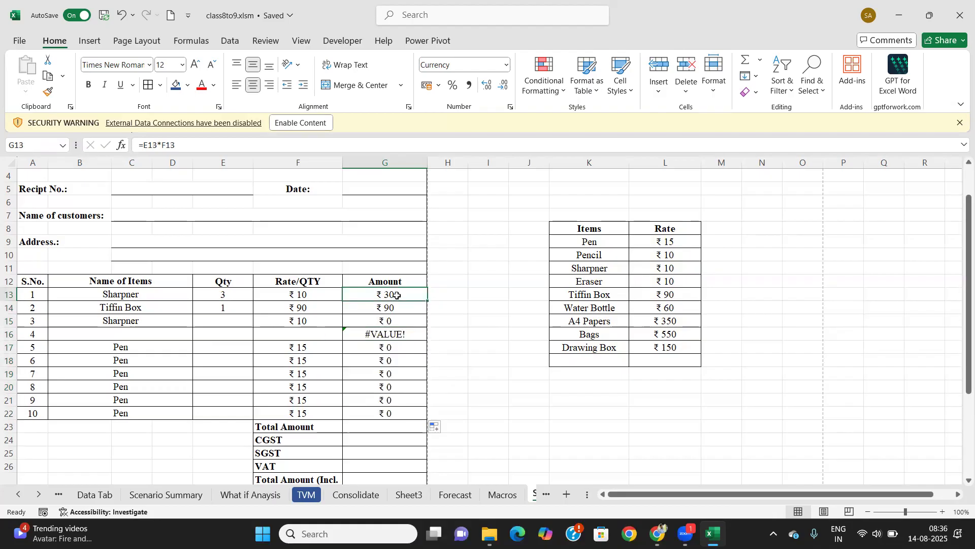
left_click(144, 145)
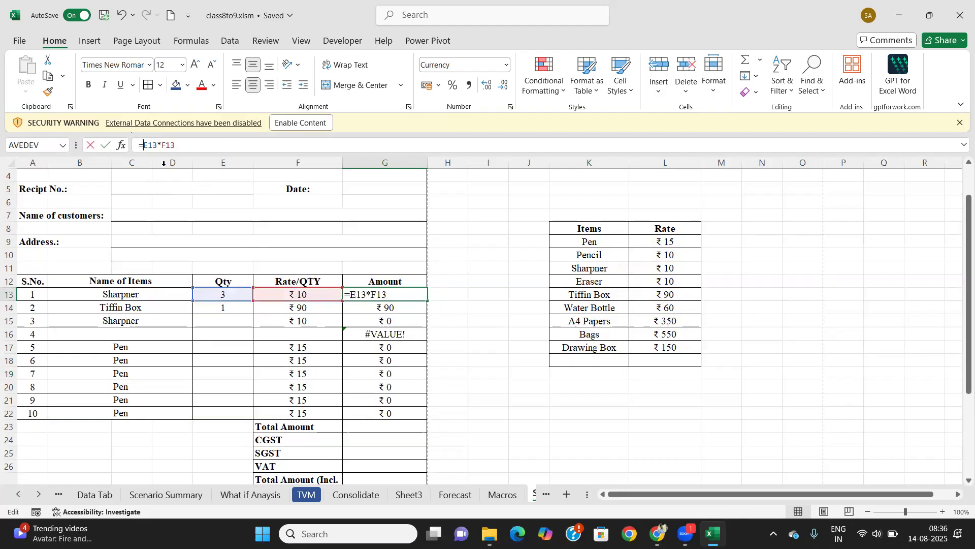
type("ife")
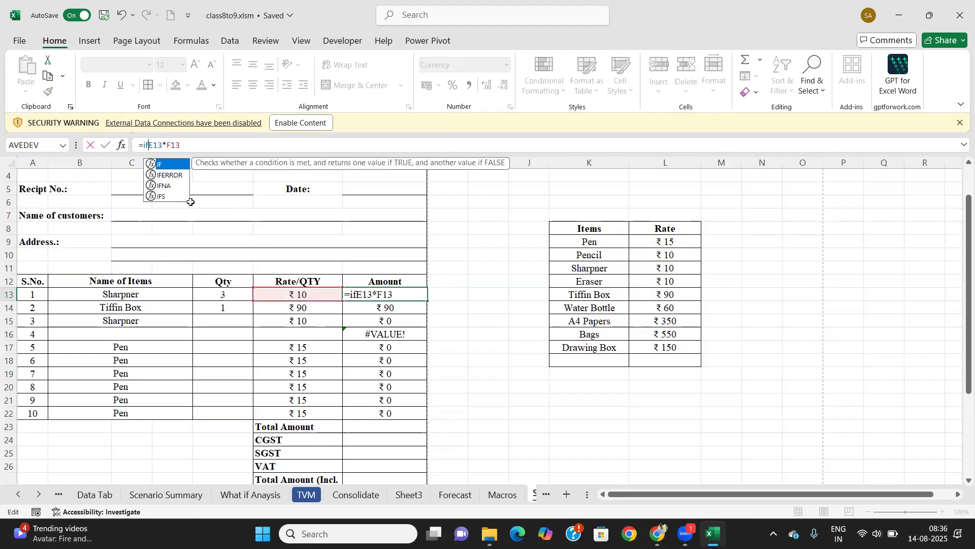
key("Tab")
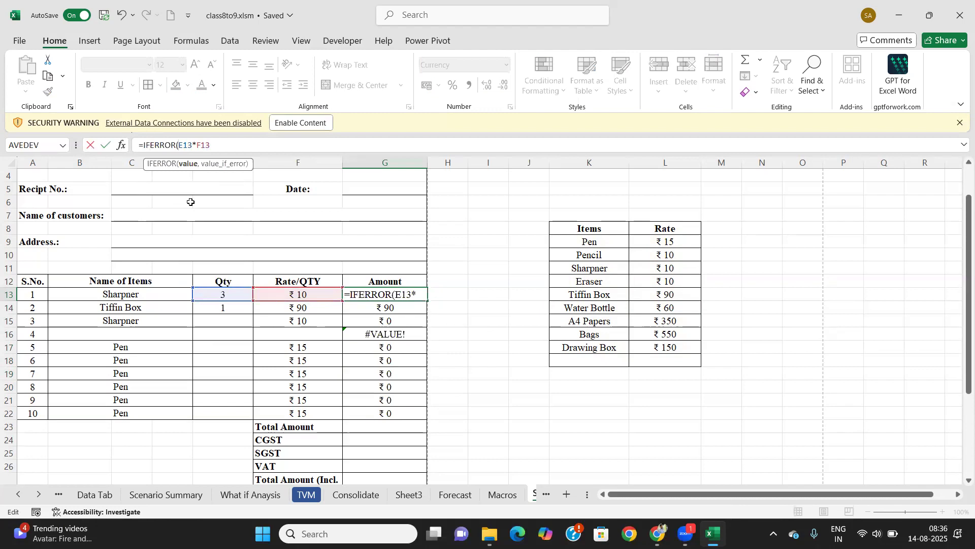
key("Right")
key("Right")
key("Right")
key("Right")
key("Right")
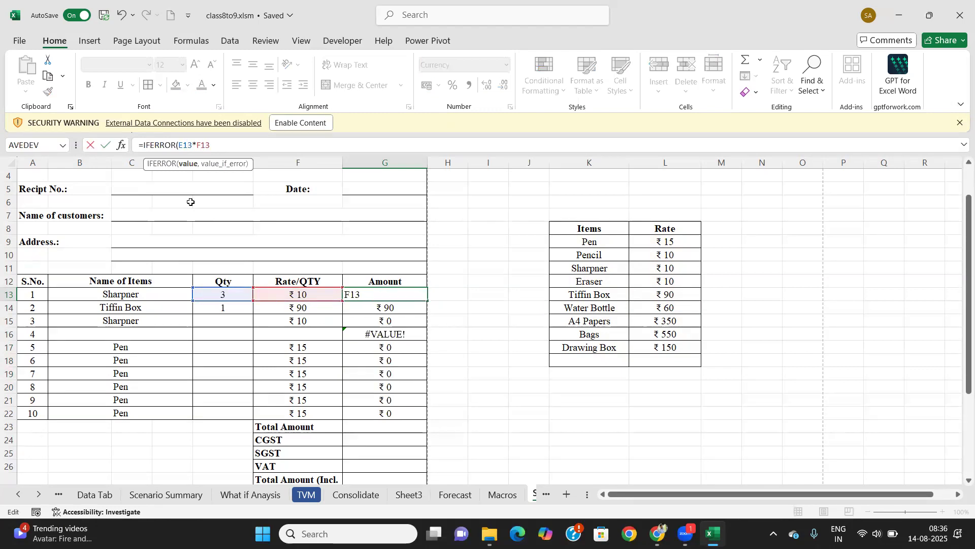
type(",")
key("Return")
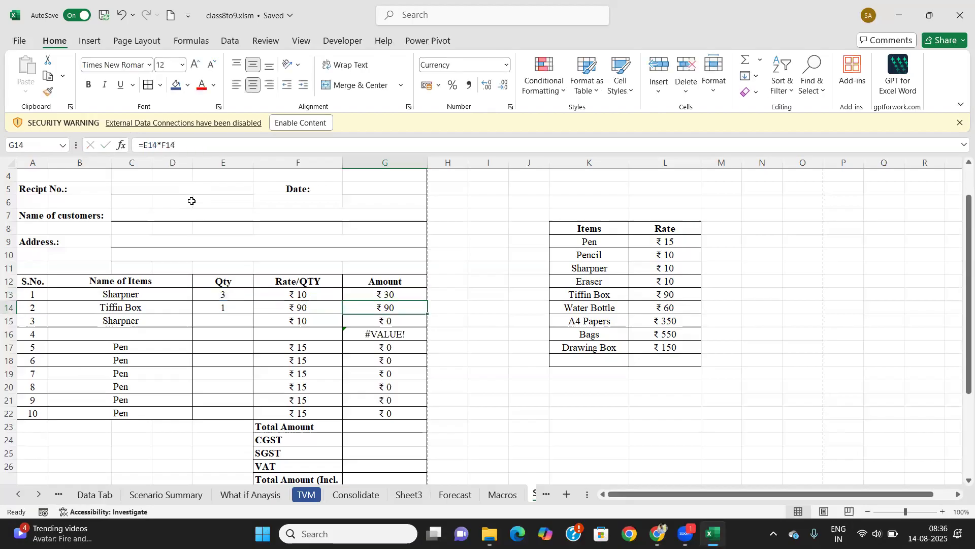
Step: Copy the IFERROR amount formula from G13 down to G22 and check the result in G16
left_click(396, 299)
left_click_drag(429, 300, 419, 414)
left_click(401, 335)
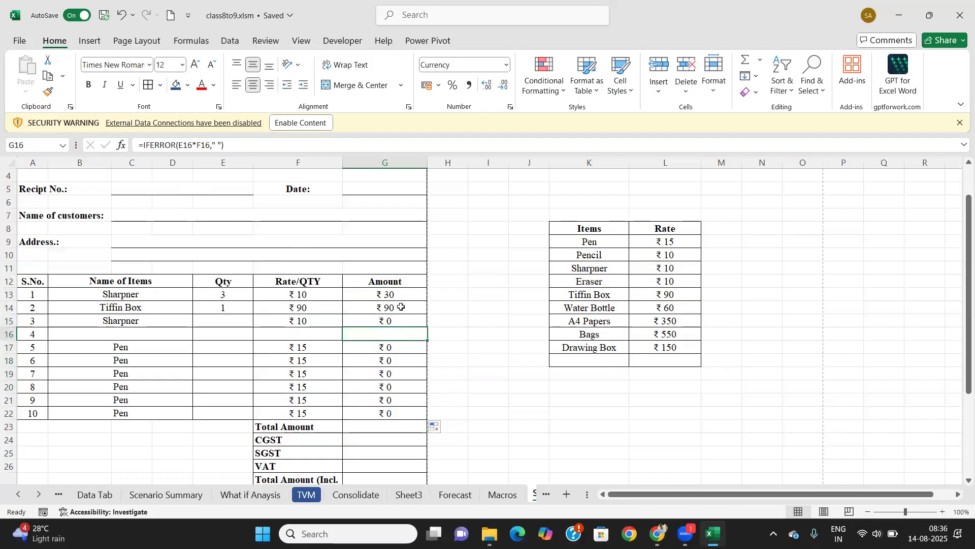
left_click(382, 426)
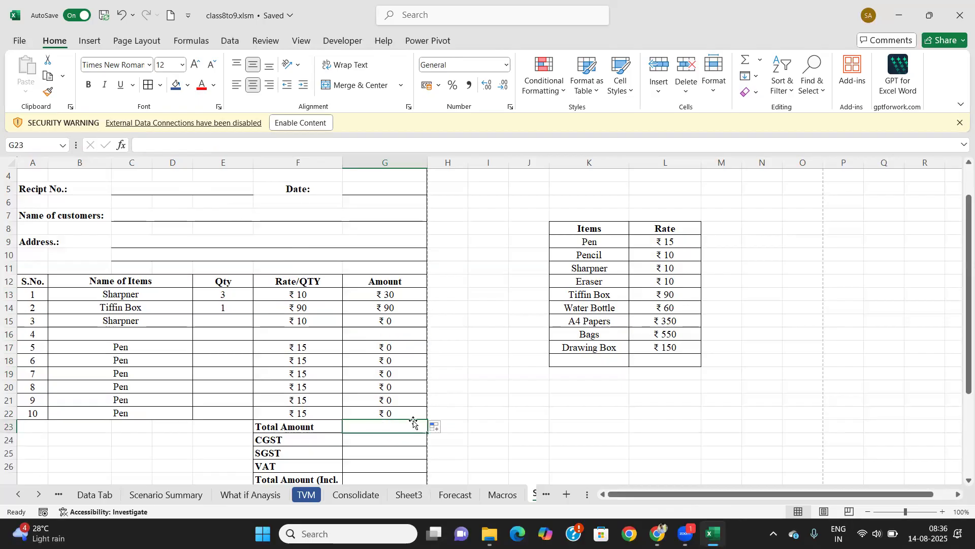
type("=sum")
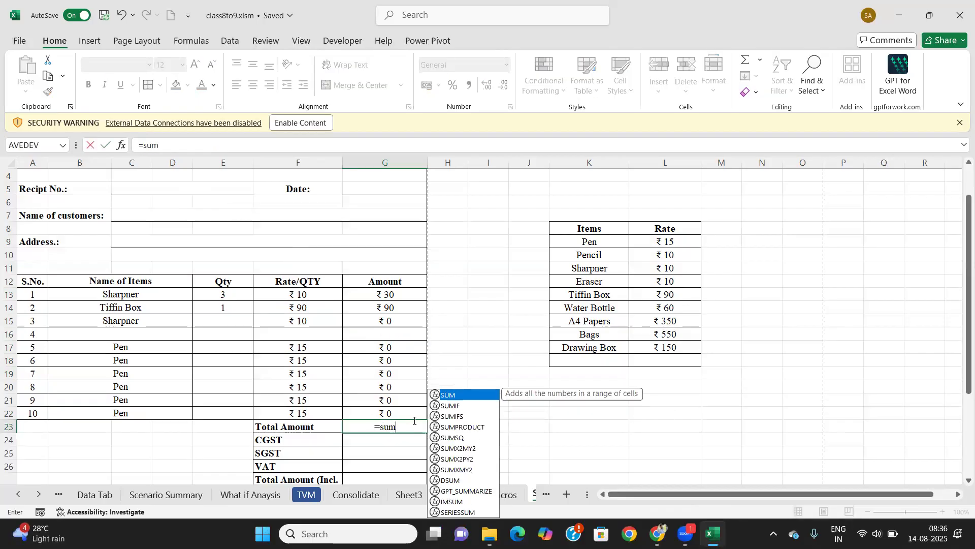
key("BackSpace")
key("BackSpace")
key("BackSpace")
key("BackSpace")
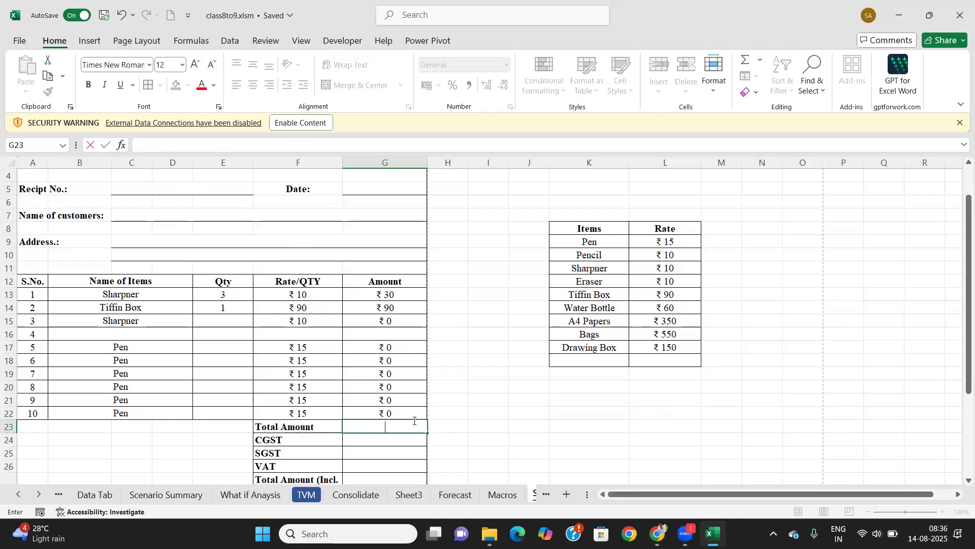
key("Escape")
left_click(476, 426)
left_click(413, 427)
key("alt+equal")
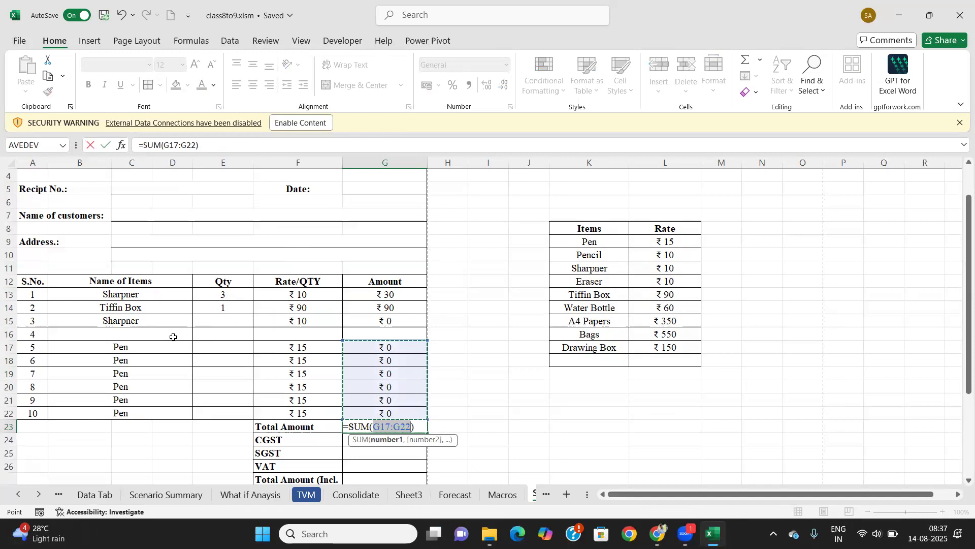
left_click(445, 425)
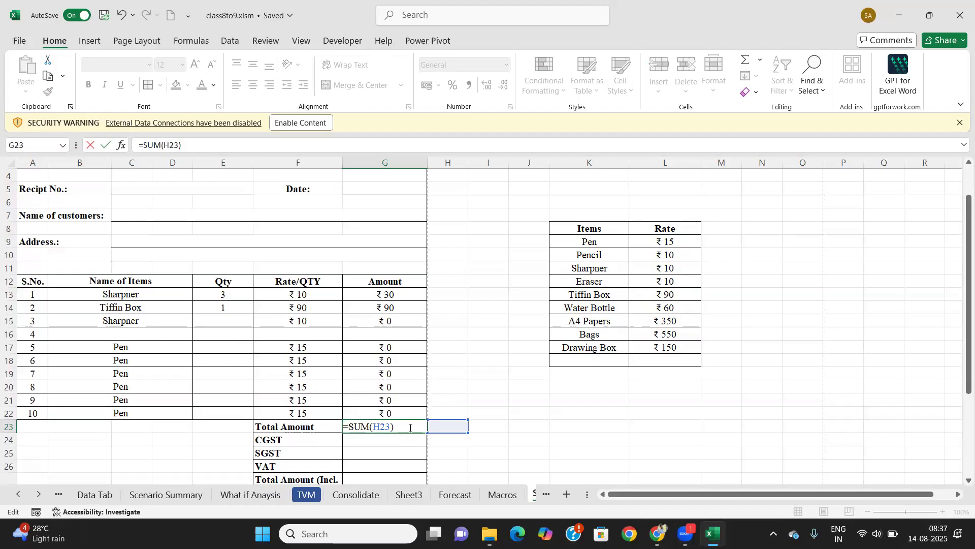
key("BackSpace")
key("BackSpace")
key("BackSpace")
key("BackSpace")
key("BackSpace")
key("BackSpace")
key("Escape")
left_click(450, 427)
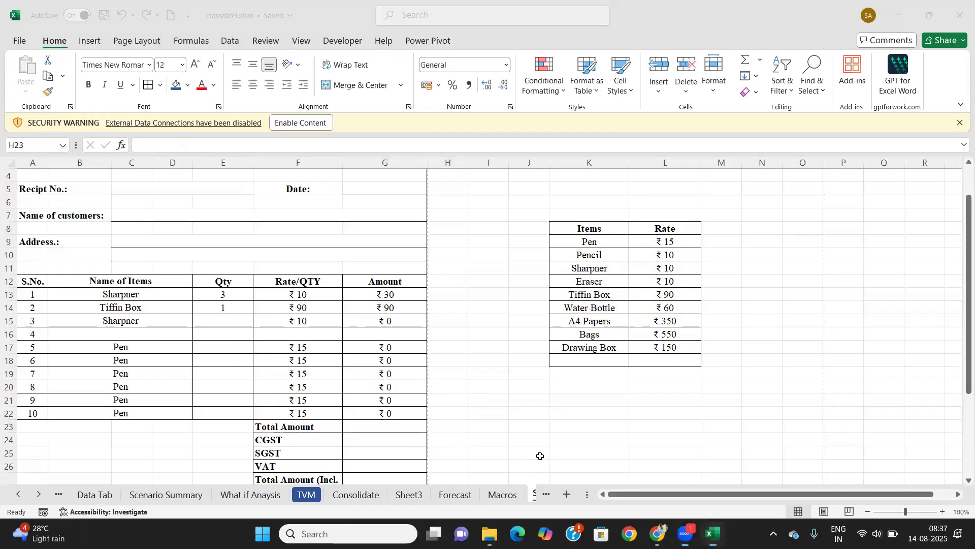
Step: Enter the Total Amount formula =SUM(G13:G22) in G23 and check it
left_click(382, 425)
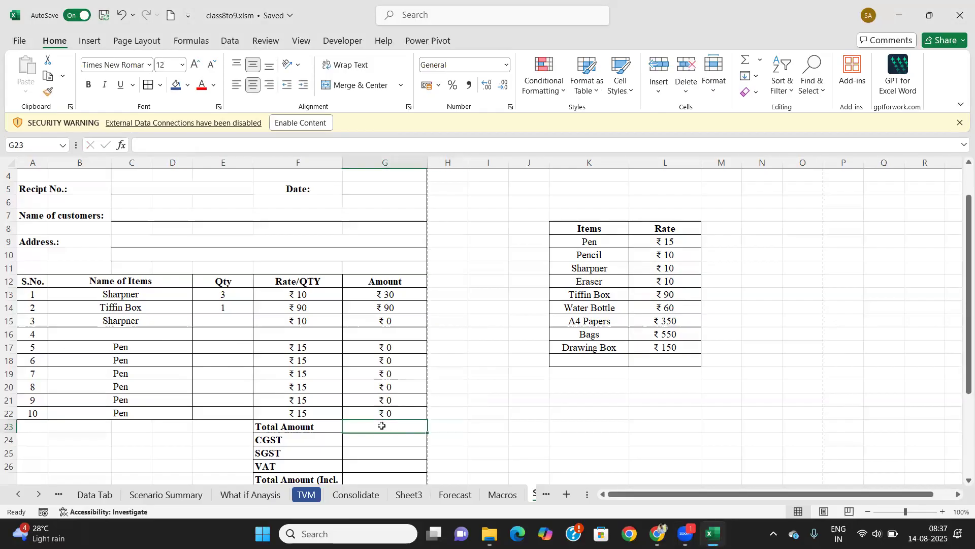
type("=sum")
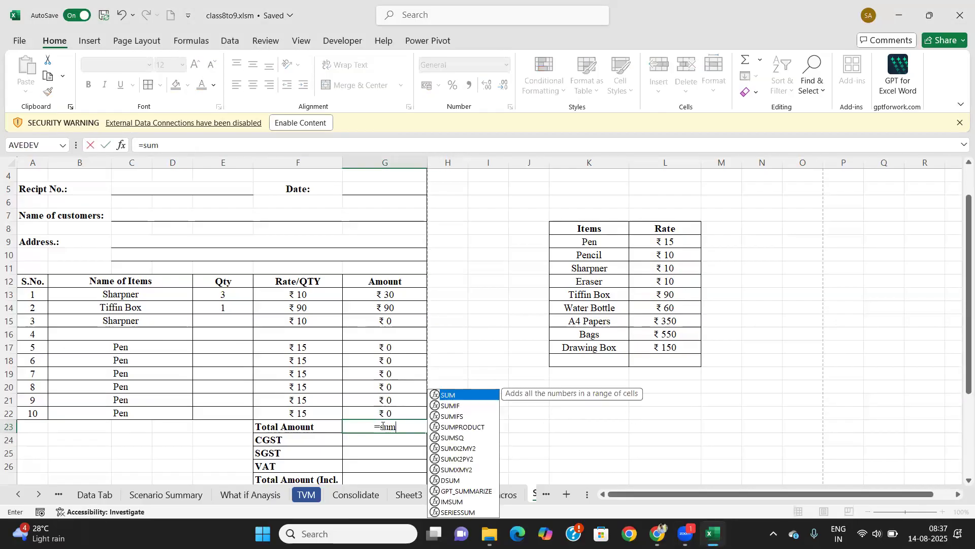
key("Tab")
left_click_drag(367, 296, 363, 416)
type(")")
key("Return")
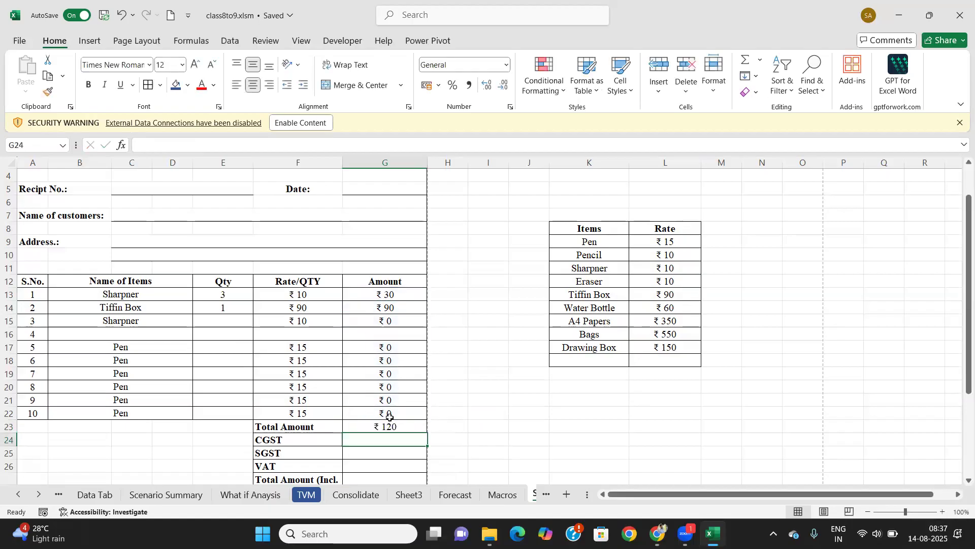
left_click(387, 428)
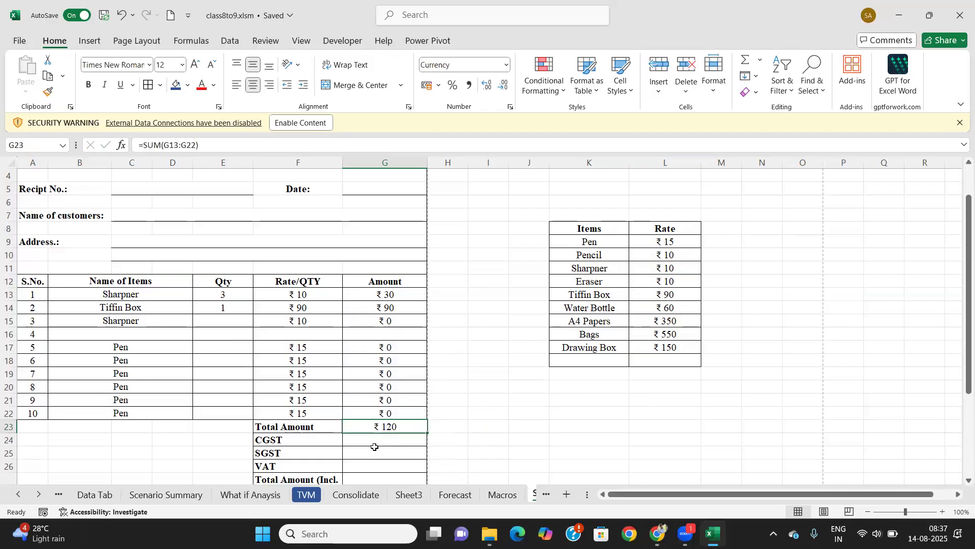
Step: Calculate the CGST in G24 as 9% of the total amount with =G23*9%
left_click(376, 452)
left_click(376, 437)
scroll(377, 438, "down", 2)
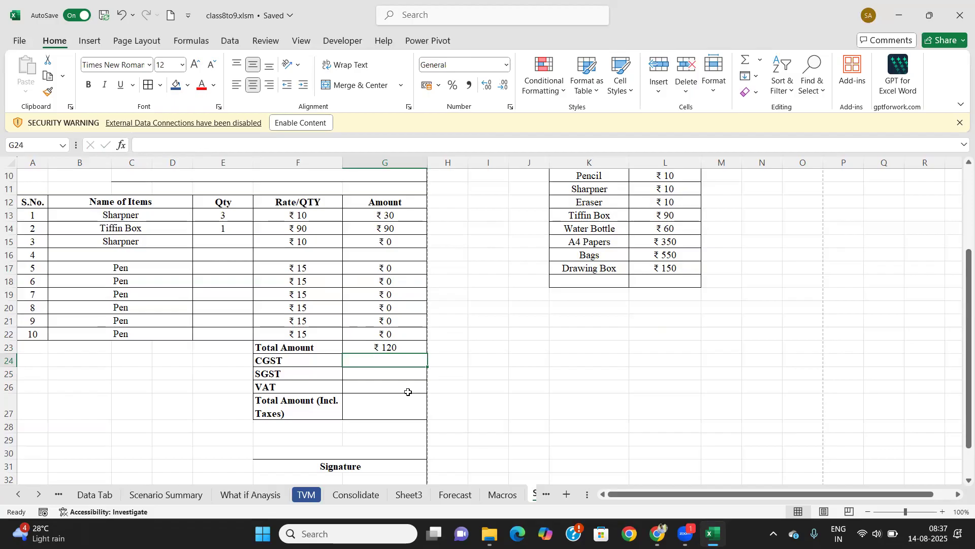
type("=")
key("Up")
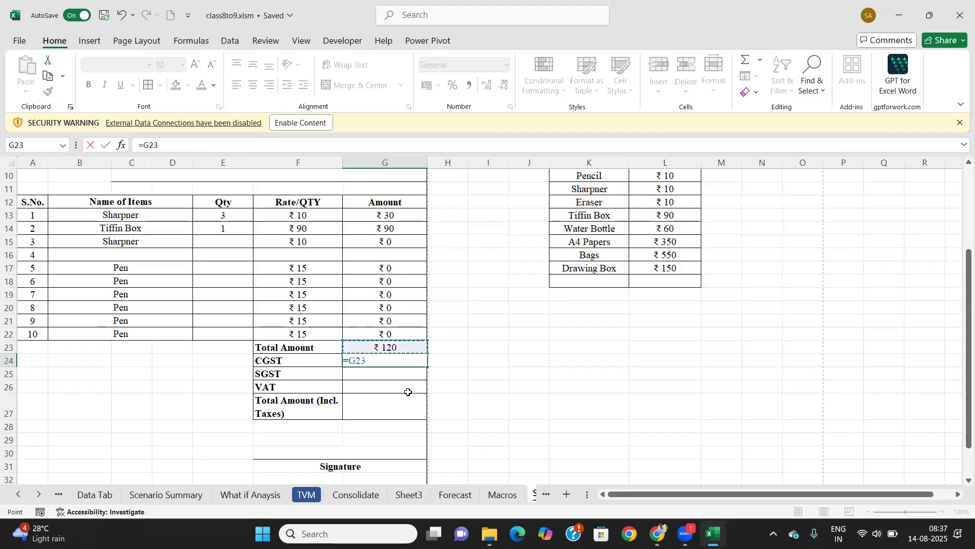
type("*9%")
key("Return")
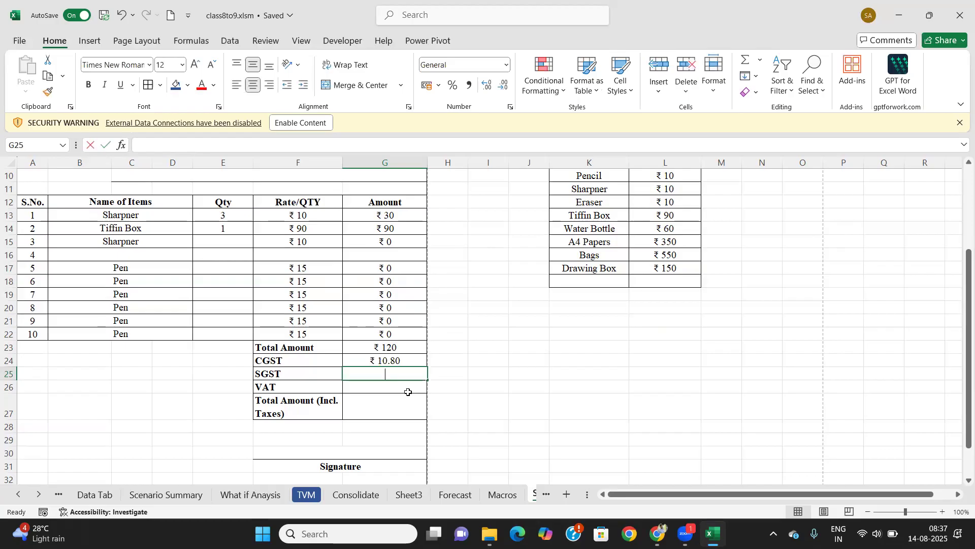
Step: Calculate the SGST in G25 with the formula =G23*9%
type("=")
key("Up")
key("Up")
type("*9%")
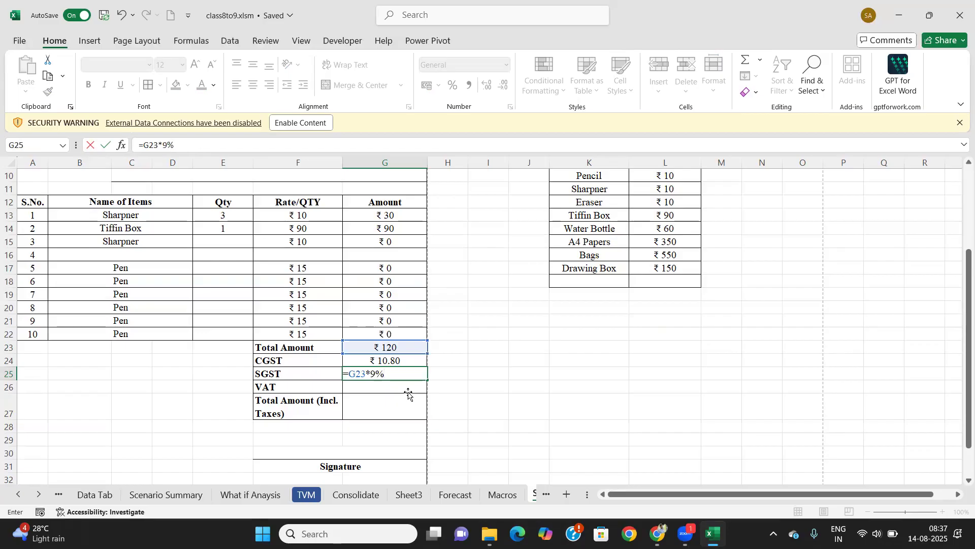
key("Return")
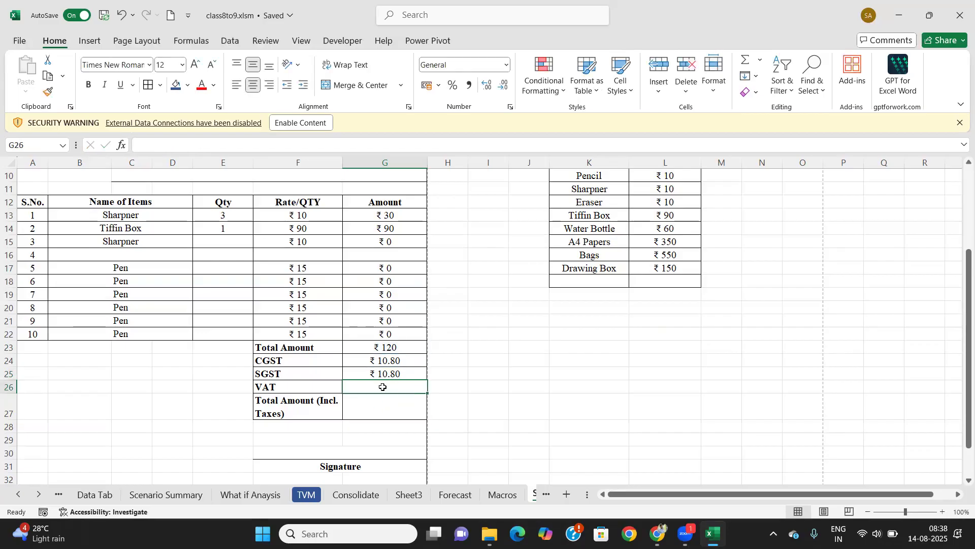
Step: Enter =SUM(G23:G26) in G27 for the total amount including taxes
left_click(382, 407)
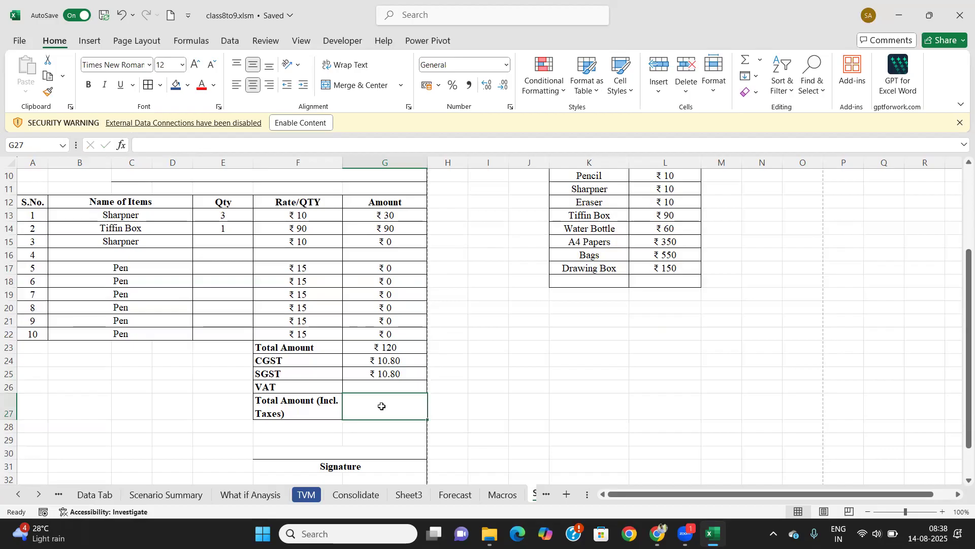
type("=sum")
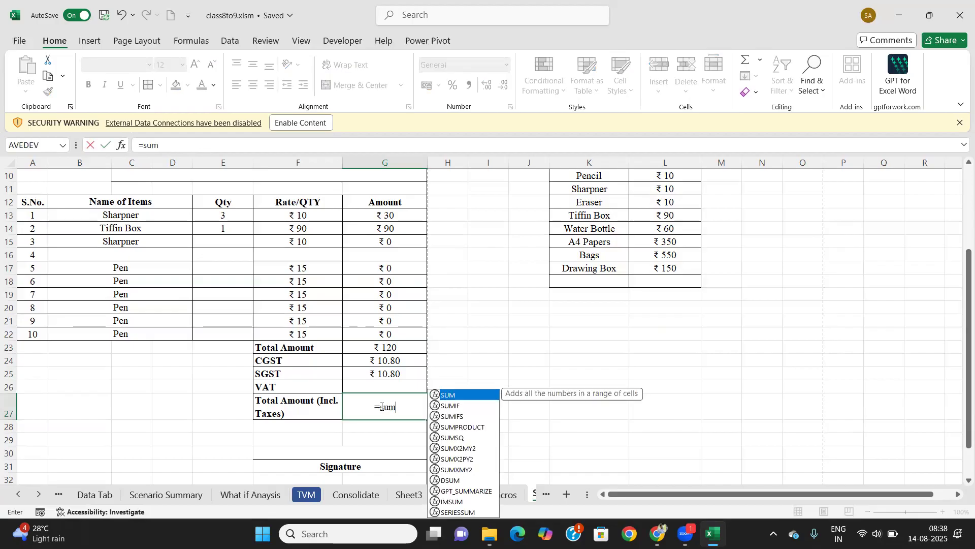
key("Tab")
left_click_drag(385, 348, 382, 386)
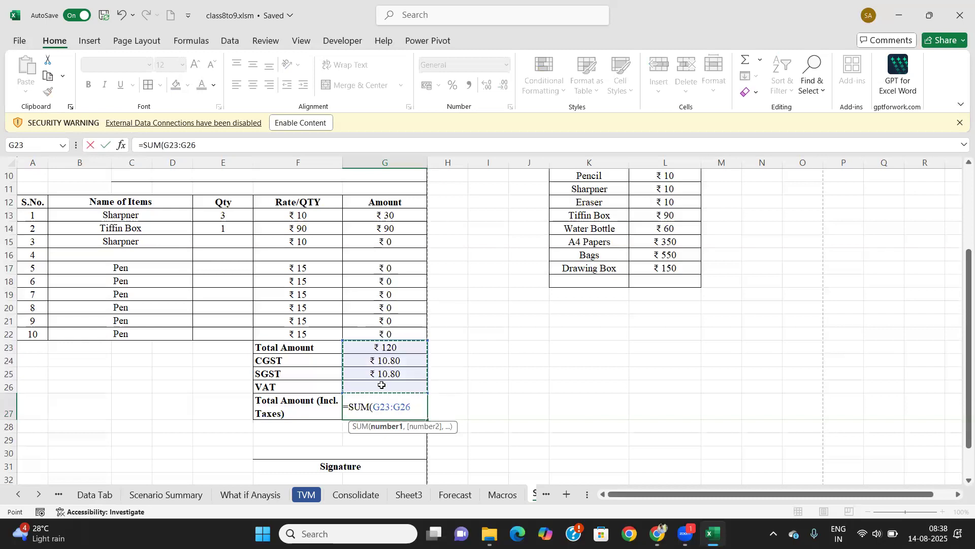
type(")")
key("Return")
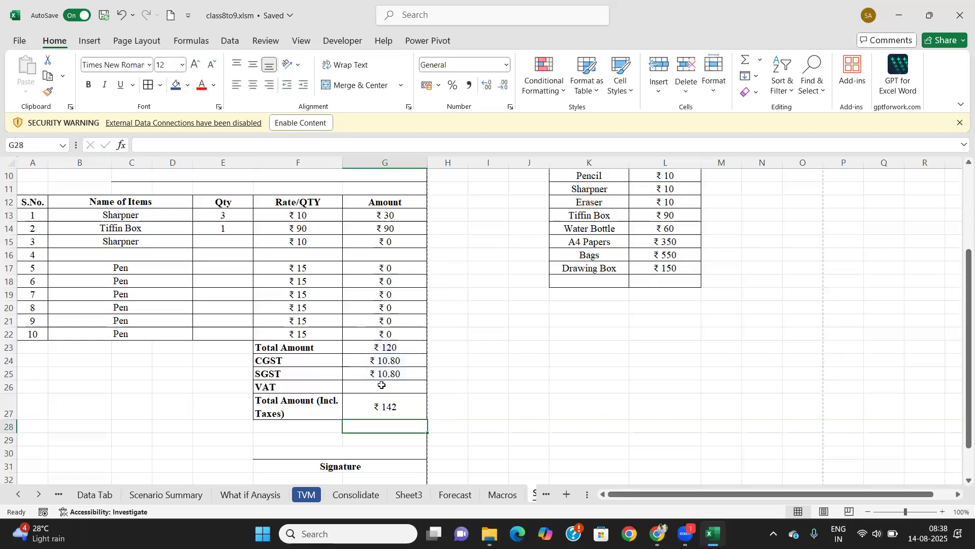
Step: Show the tax-inclusive total in G27 with two decimal places
left_click(385, 410)
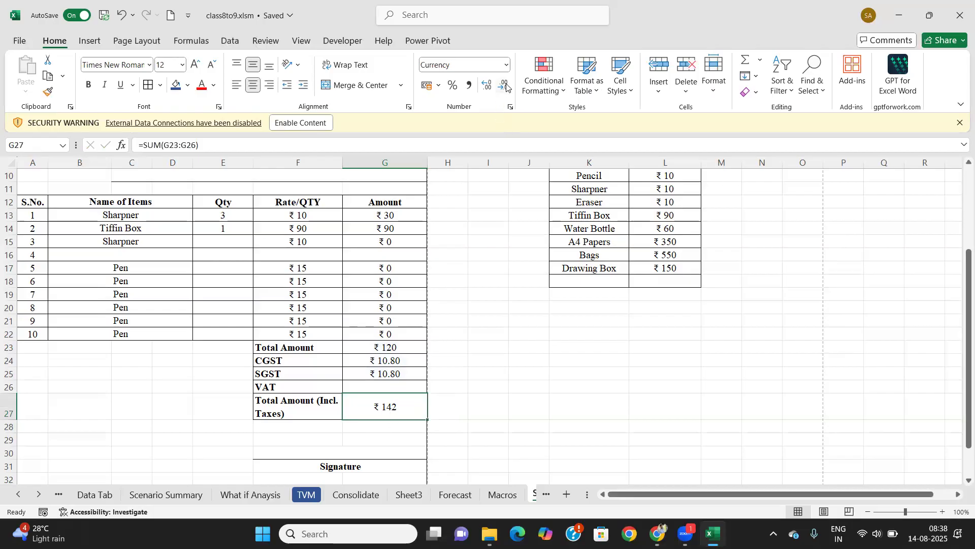
left_click(486, 86)
left_click(486, 86)
scroll(363, 401, "down", 1)
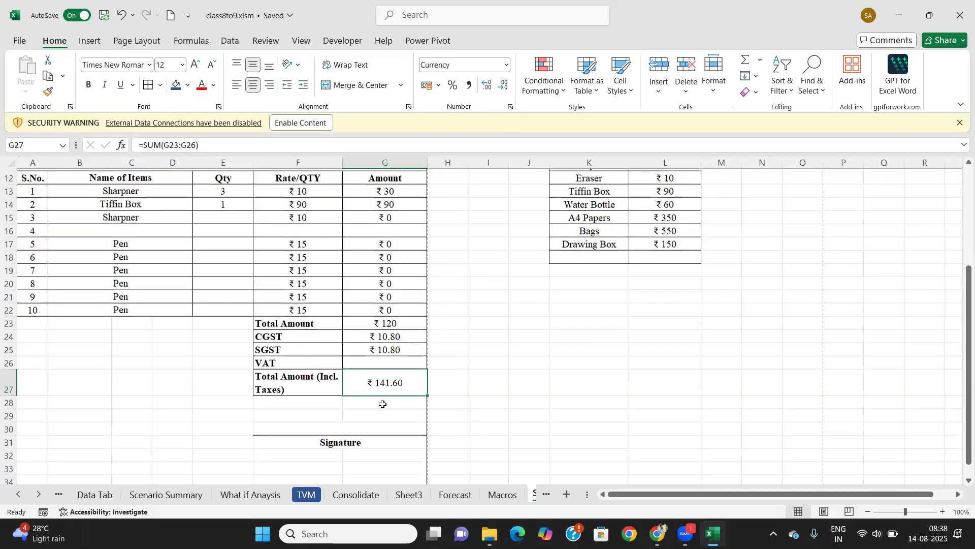
Step: Choose A4 Papers from the item dropdown in B16 and enter a quantity of 1 in E16
scroll(357, 400, "up", 3)
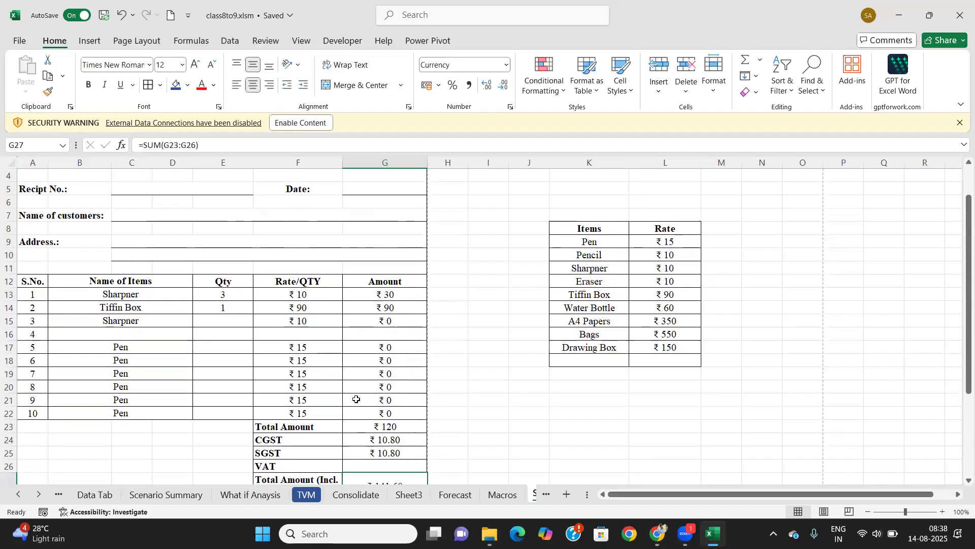
left_click(185, 334)
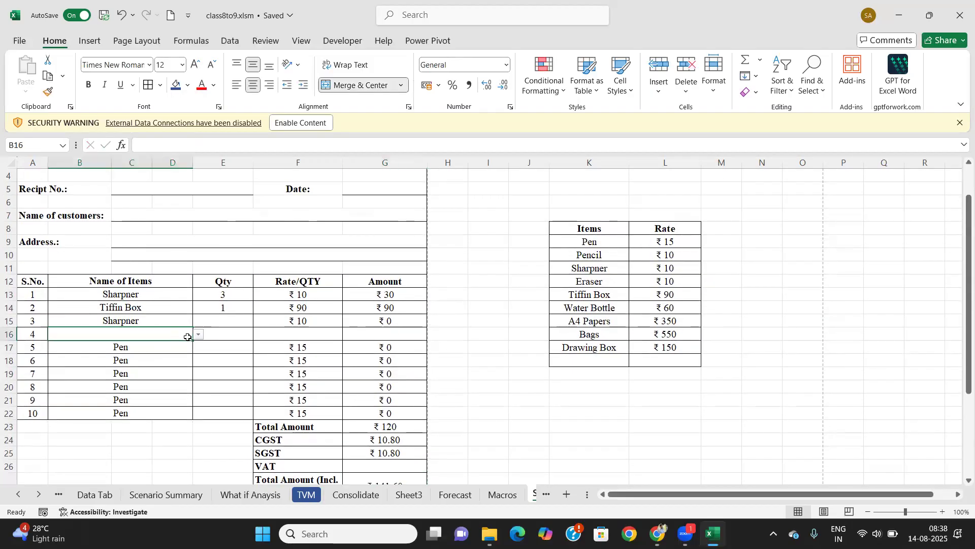
left_click(197, 334)
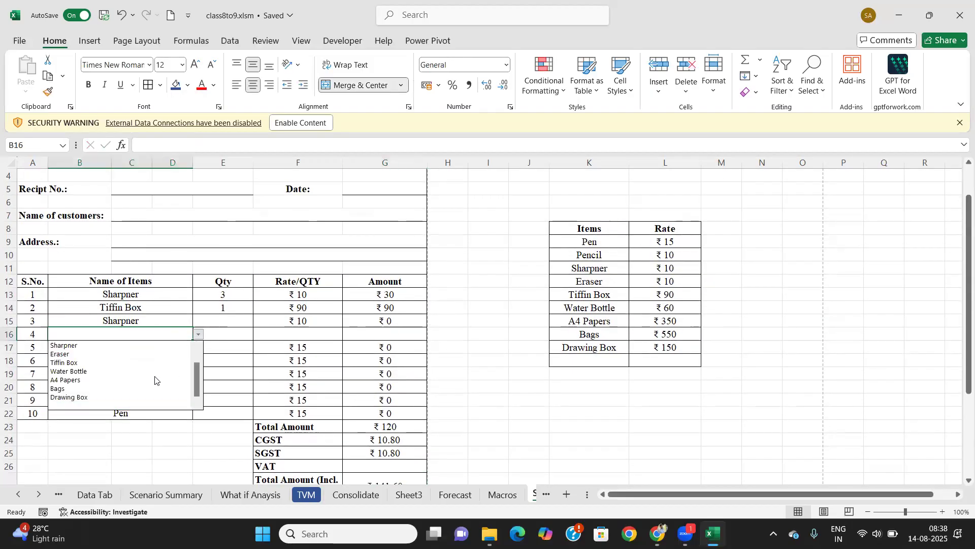
left_click(115, 379)
left_click(223, 333)
type("1")
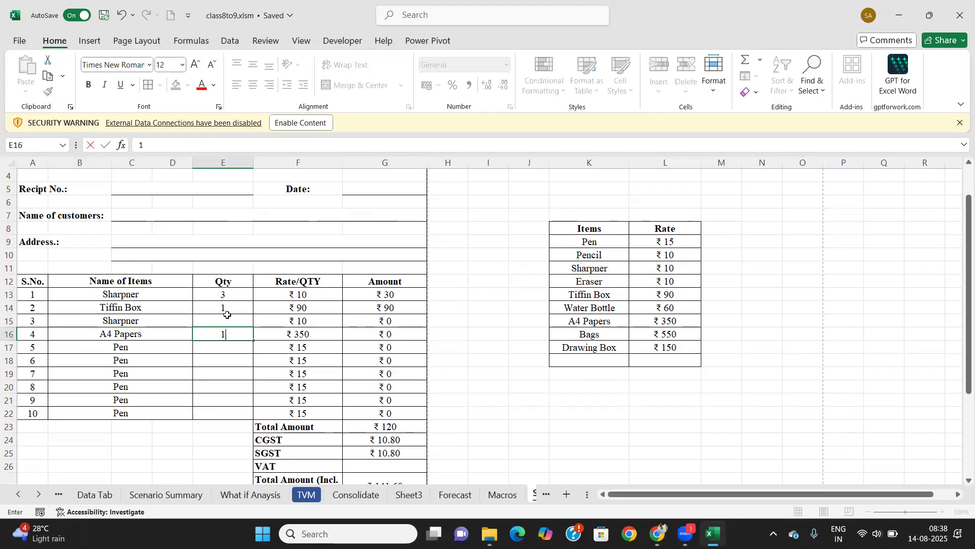
Step: Fill the quantity 1 from E14 down through E22
left_click(224, 321)
left_click(246, 309)
left_click_drag(255, 313, 243, 416)
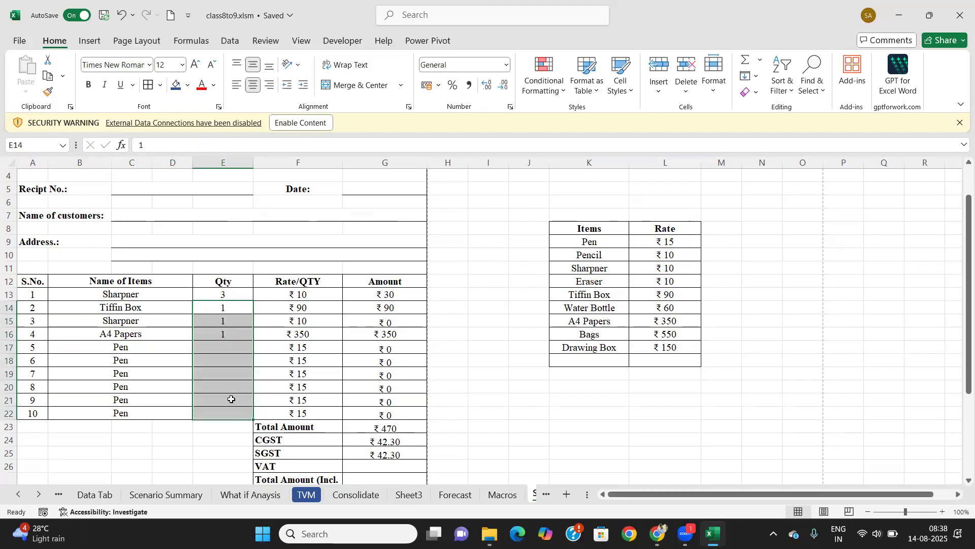
left_click(226, 372)
Step: Open the print preview of the completed cash memo to check its page layout
scroll(229, 374, "down", 1)
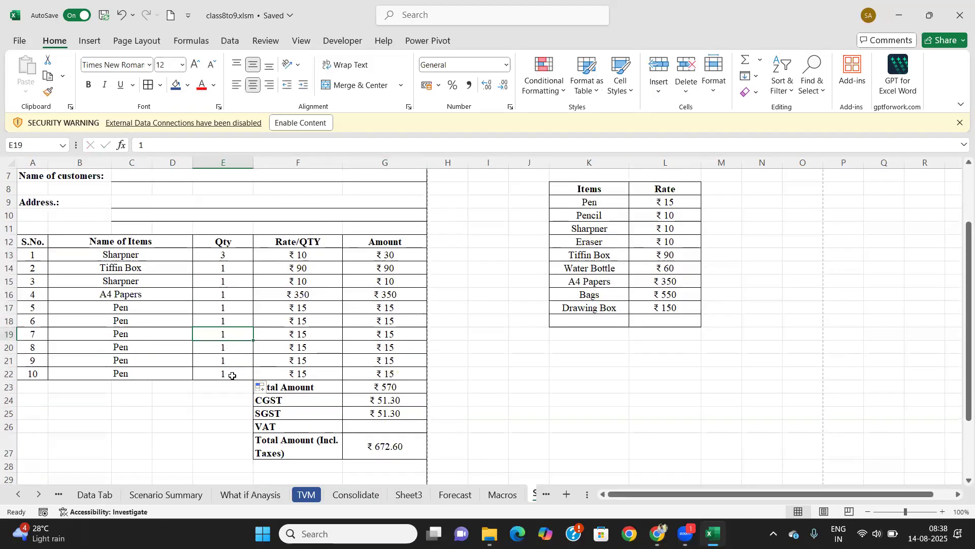
key("ctrl+p")
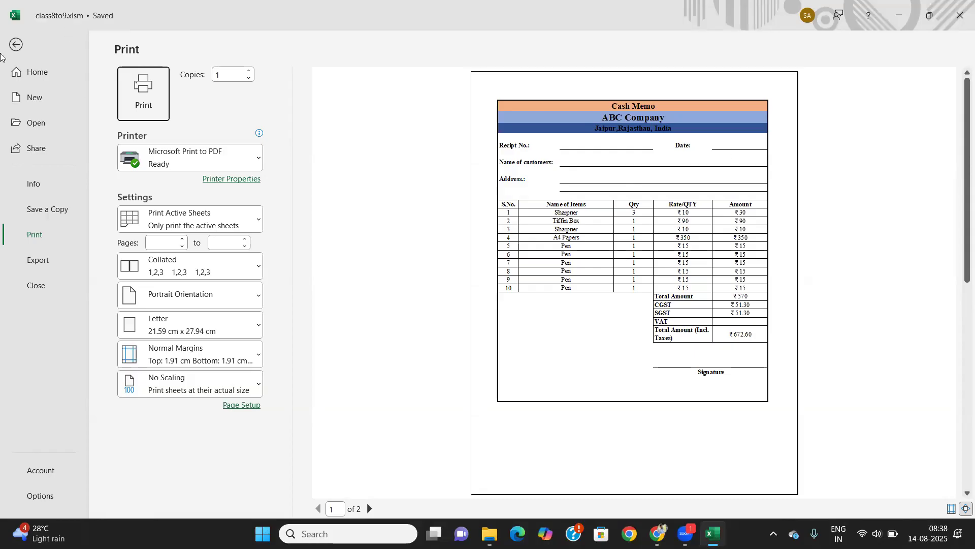
Step: Close the print preview and review the memo's blank header fields, item rows, totals and signature area
left_click(16, 45)
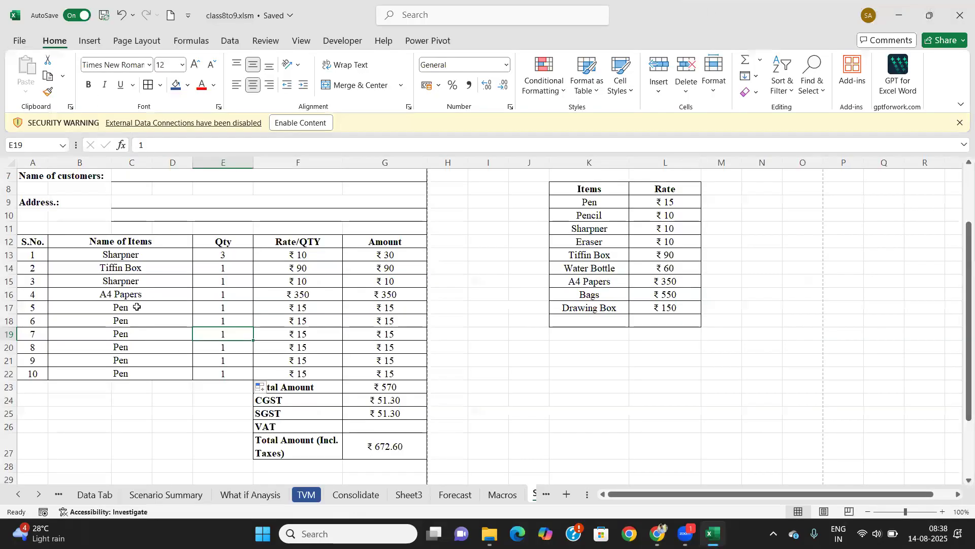
left_click(177, 311)
scroll(179, 314, "up", 2)
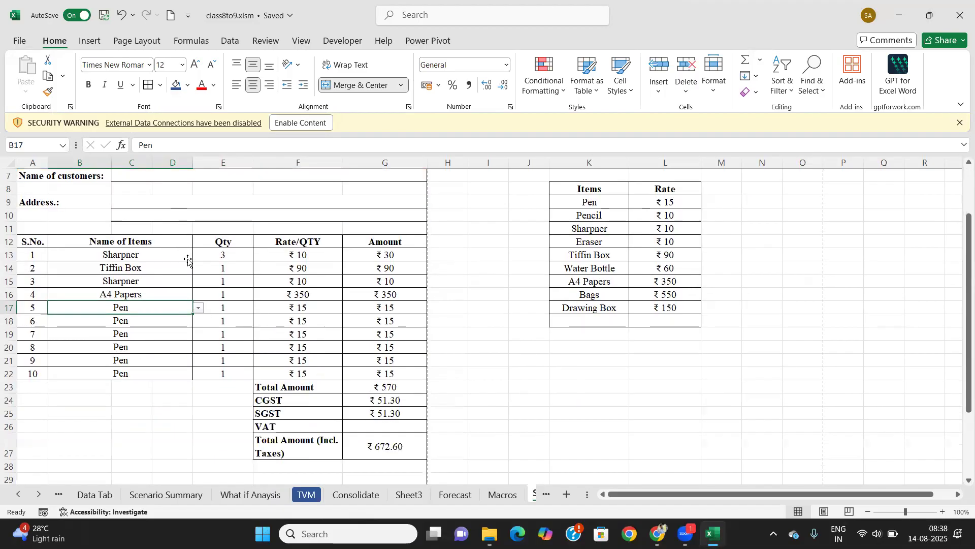
scroll(184, 257, "down", 3)
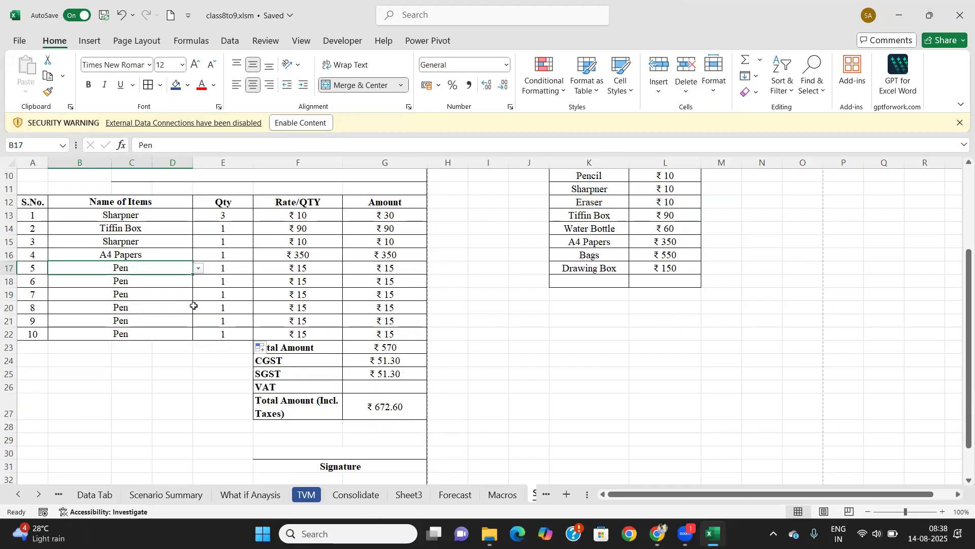
scroll(193, 304, "up", 2)
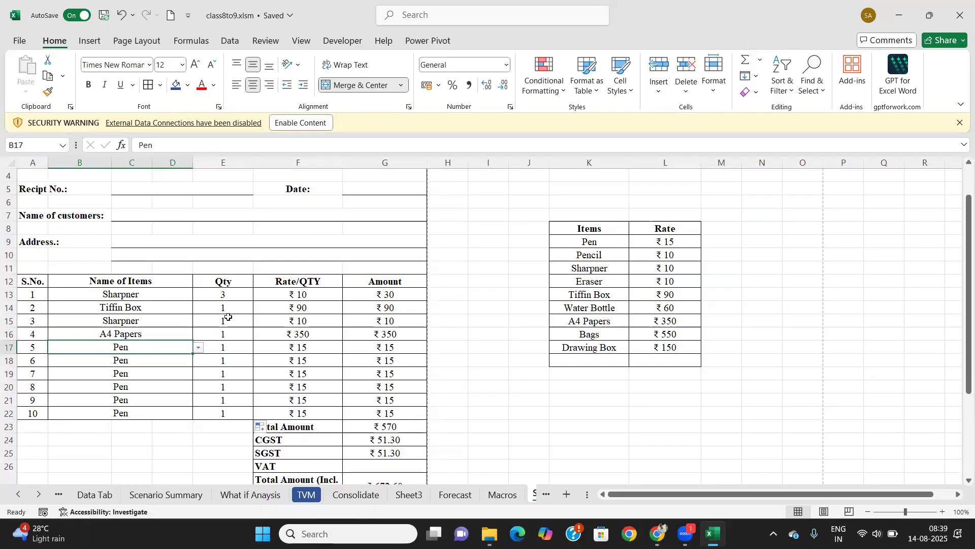
scroll(229, 316, "up", 1)
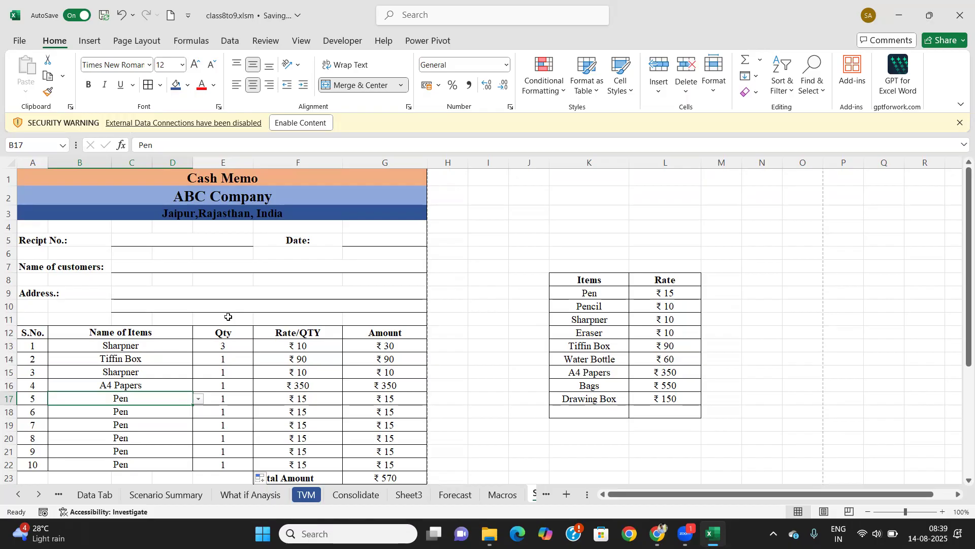
left_click(157, 237)
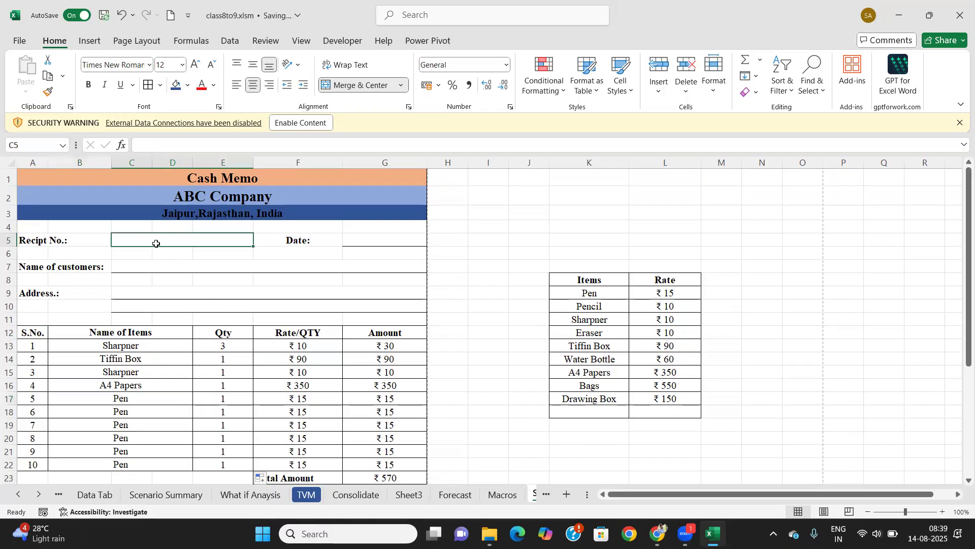
left_click(378, 239)
left_click(135, 266)
left_click(134, 294)
left_click(132, 306)
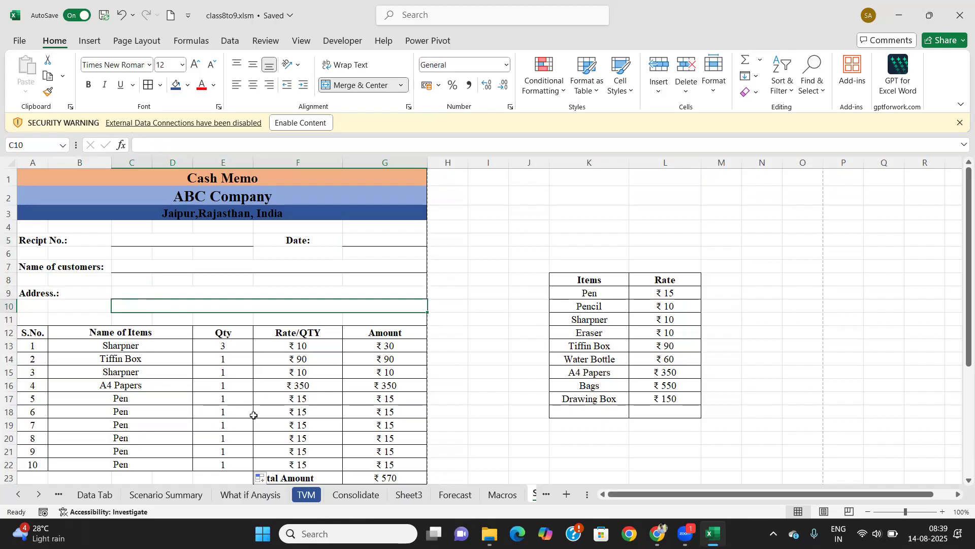
scroll(253, 415, "down", 2)
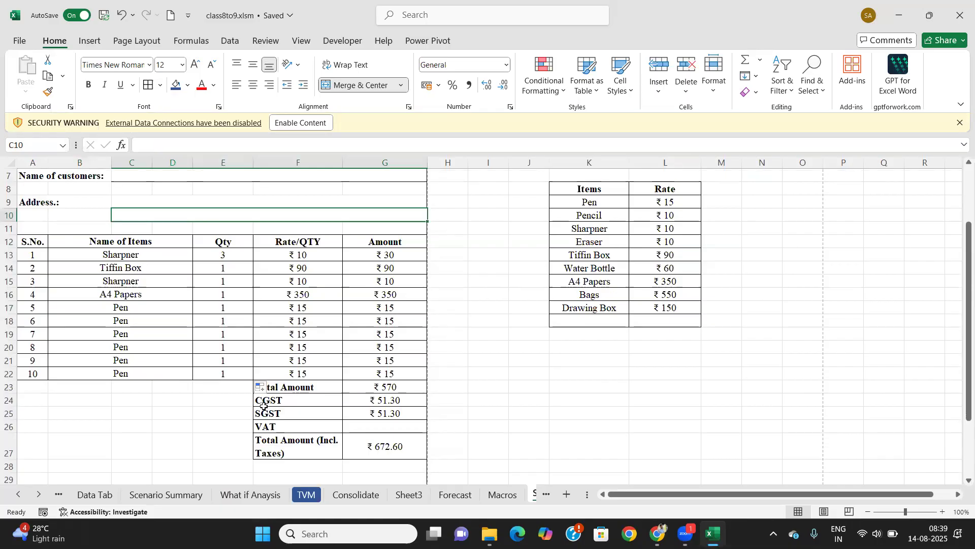
scroll(264, 405, "up", 2)
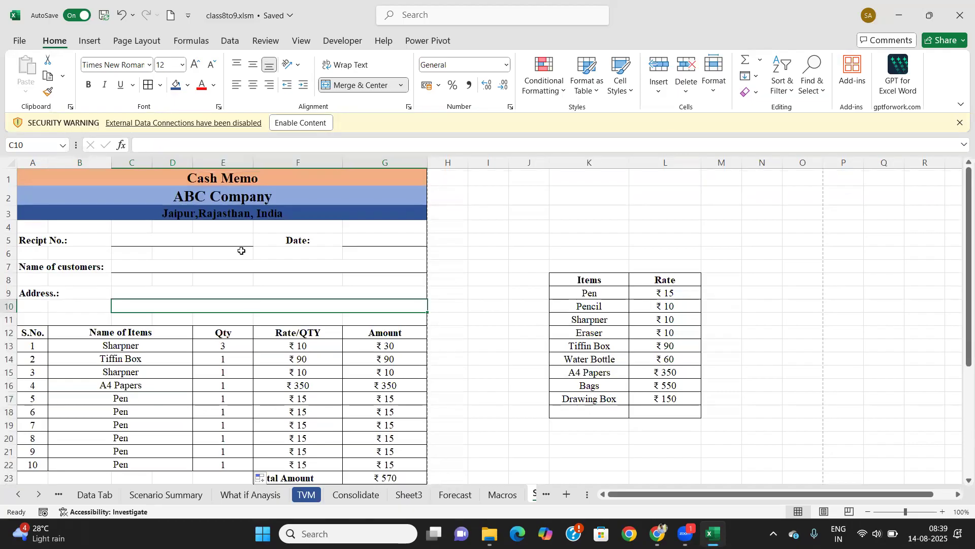
Step: Enter receipt number 123 in C5 and the date 12/12/2025 in G5
left_click(236, 238)
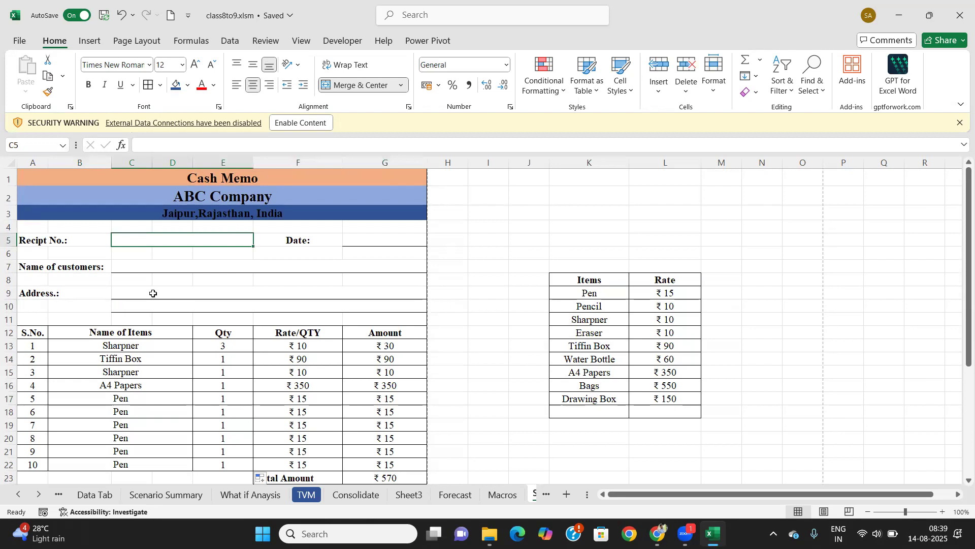
type("12")
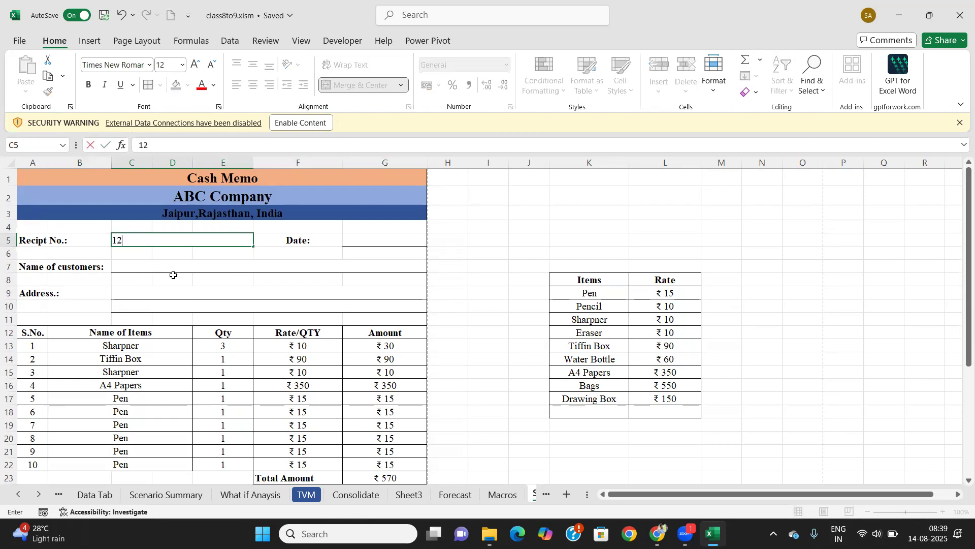
type("3")
key("Tab")
key("Tab")
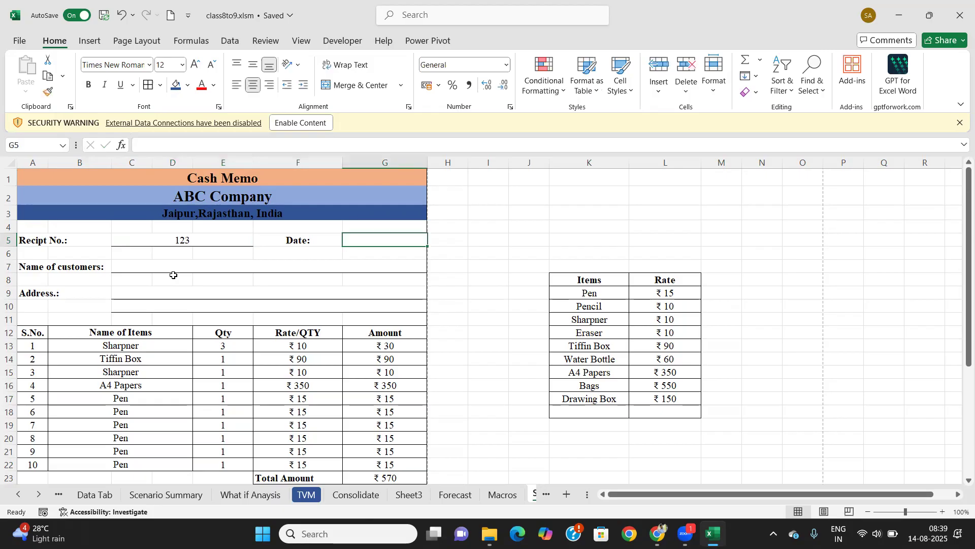
type("12/12/2025")
key("Return")
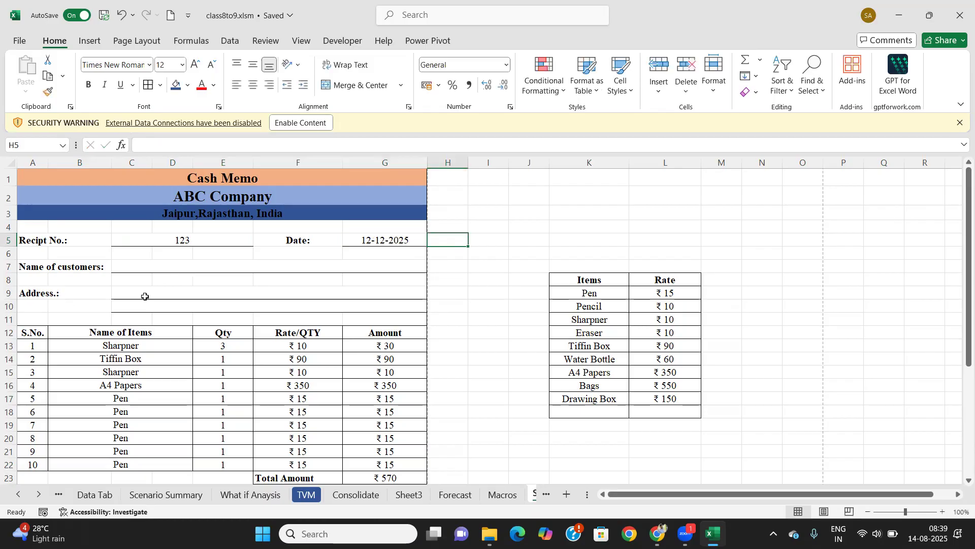
Step: Fill in the customer's full name in C7
left_click(157, 268)
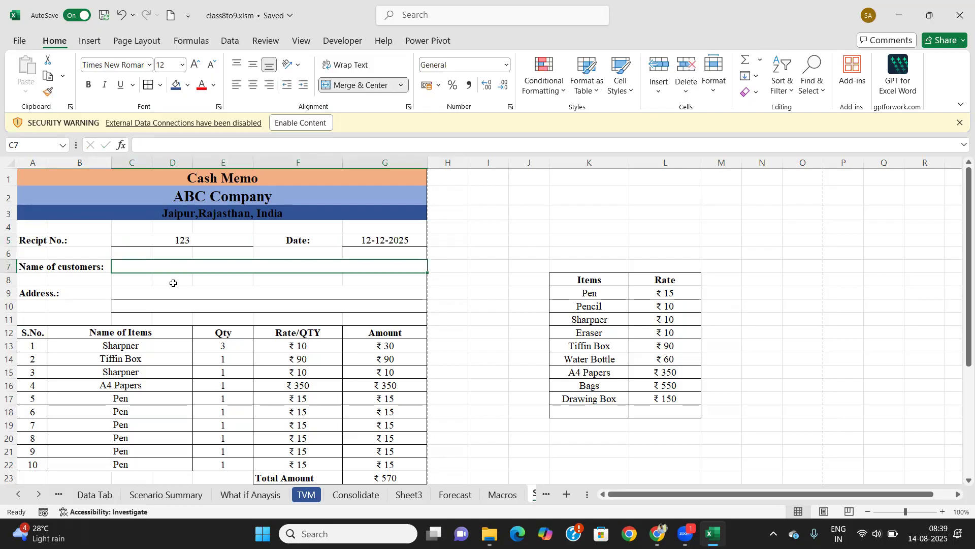
type("Vish")
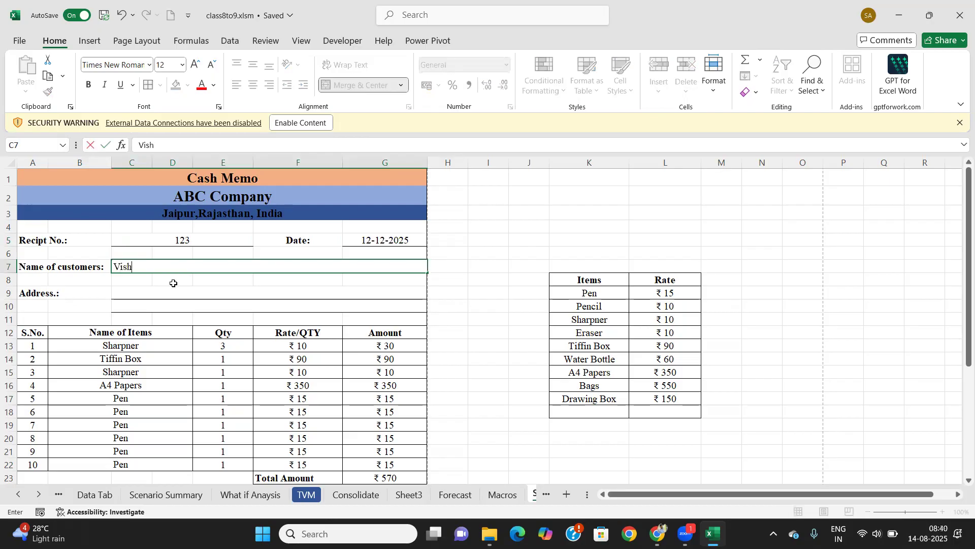
type("al Sharma")
key("Tab")
Step: Fill in the customer's address in C9
left_click(176, 292)
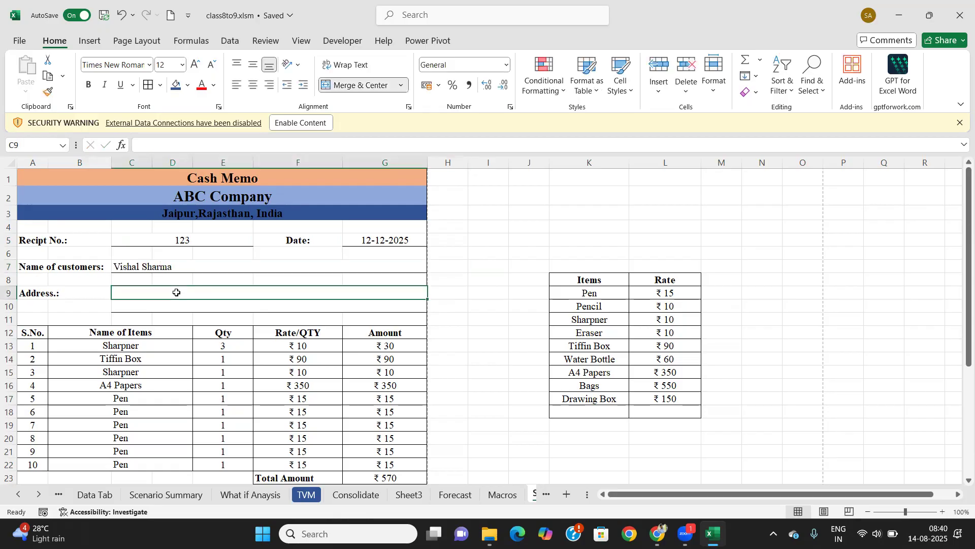
type("a")
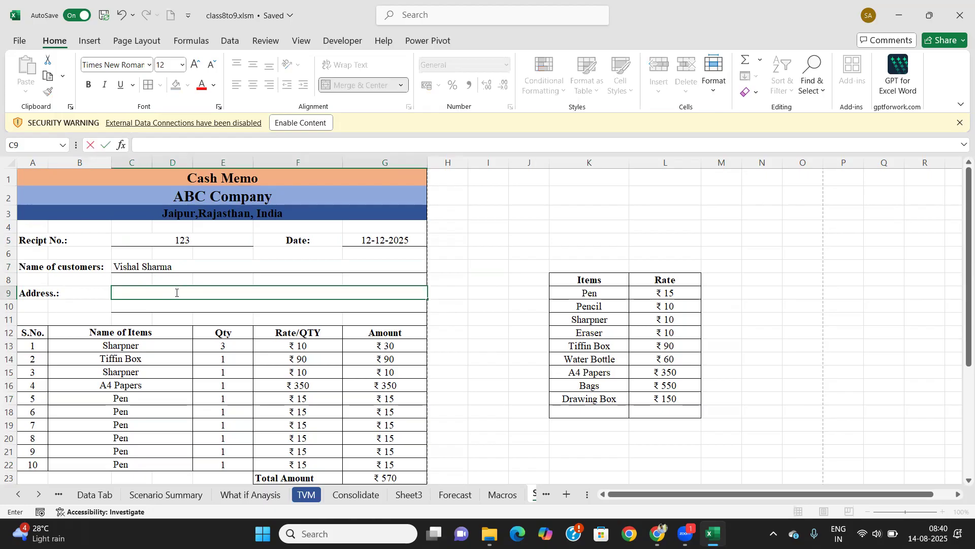
type("Lalkhoti, Jaipur")
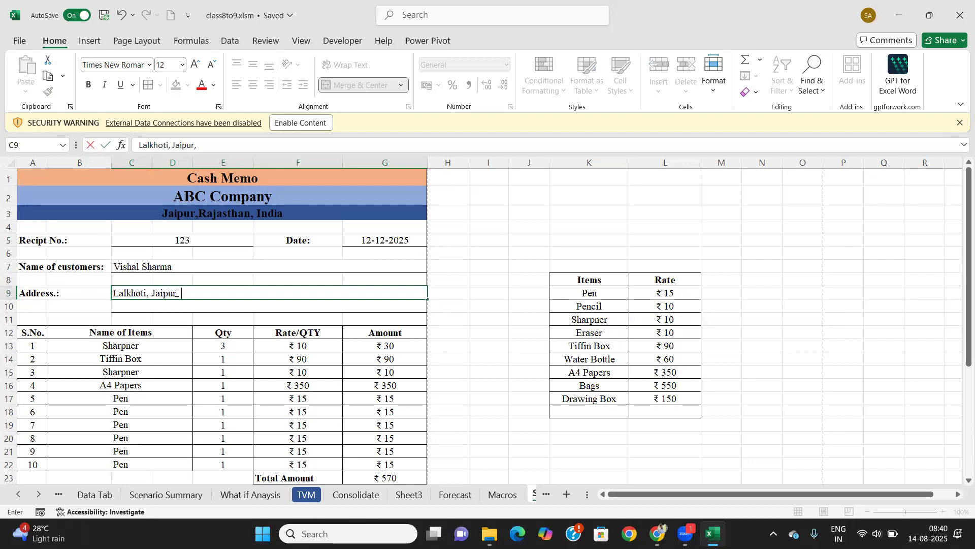
type(", Rajasrhan")
key("BackSpace")
key("BackSpace")
key("BackSpace")
type("than")
left_click(172, 344)
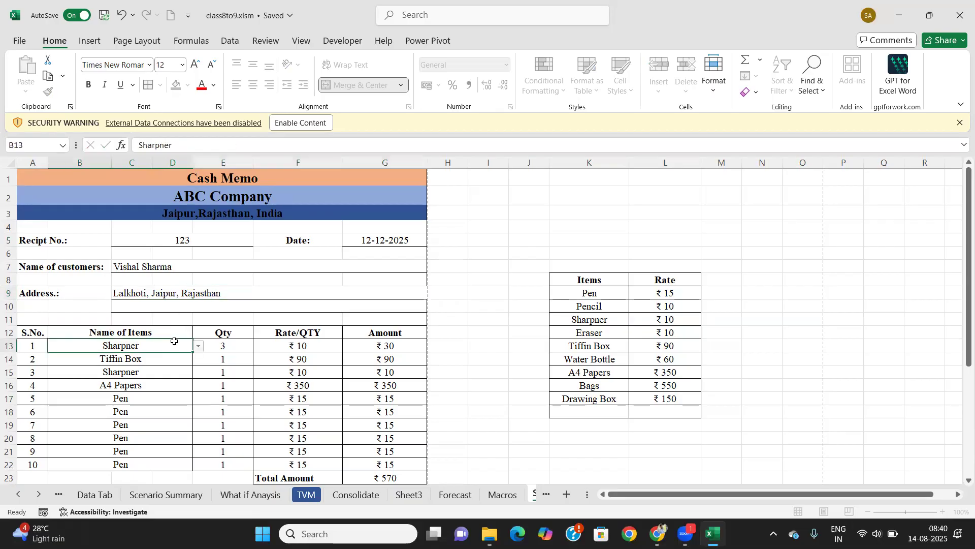
scroll(187, 318, "down", 2)
scroll(248, 440, "down", 2)
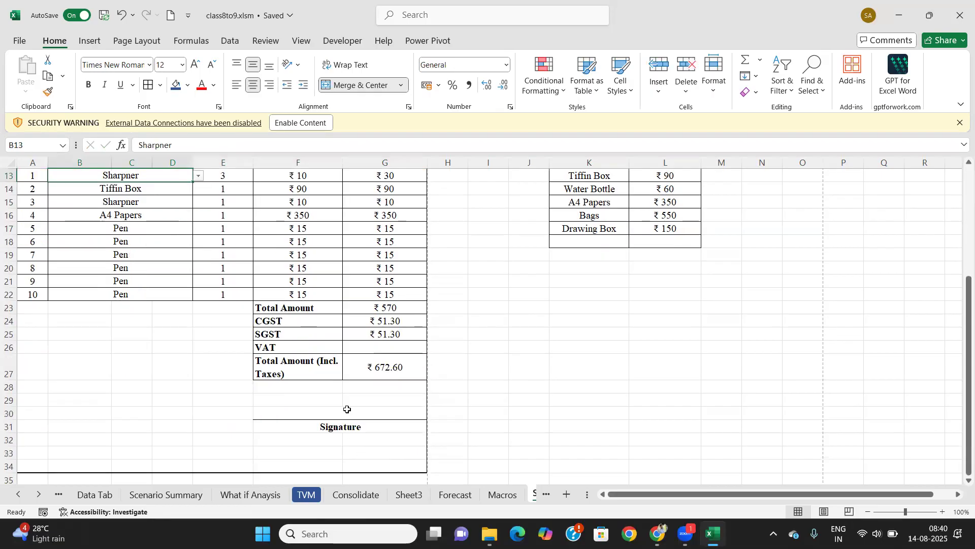
left_click(260, 414)
scroll(266, 414, "up", 3)
scroll(265, 414, "up", 1)
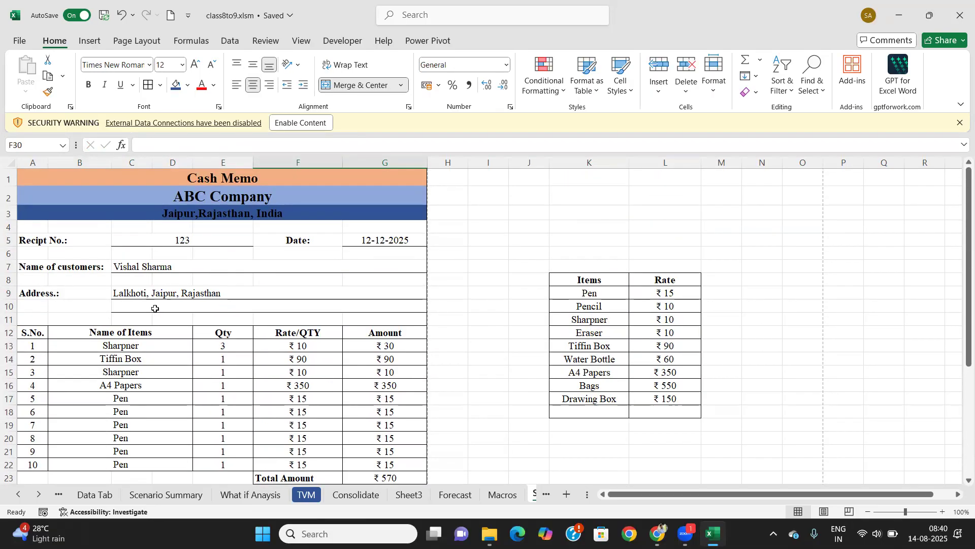
scroll(254, 312, "down", 2)
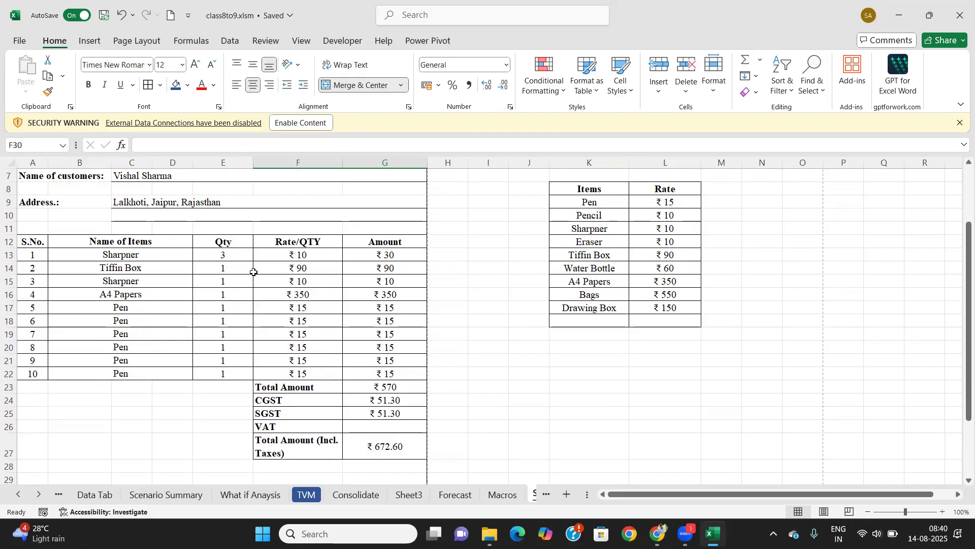
Step: Start recording a macro named CashMemo with shortcut letter m, stored in This Workbook, described as "for Erase cash memo data"
left_click(309, 41)
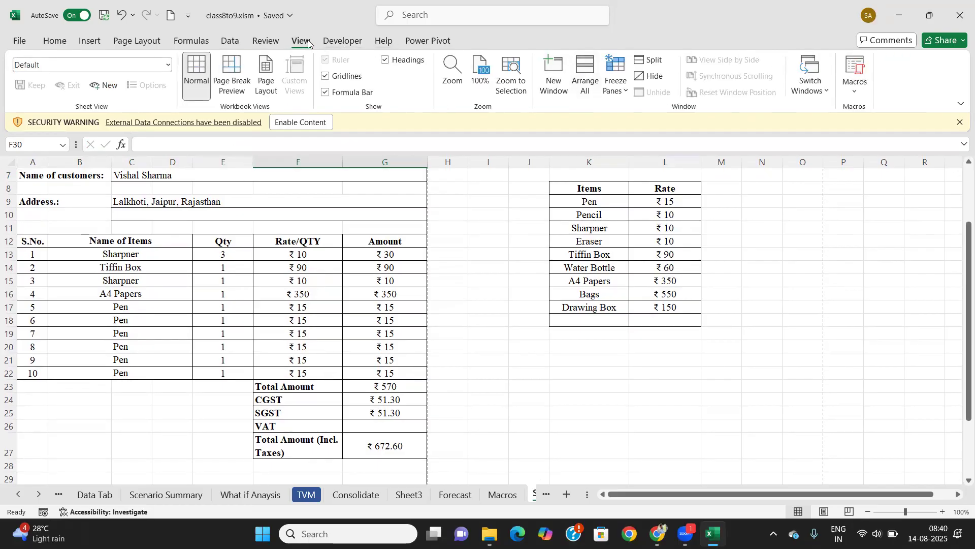
scroll(304, 261, "up", 2)
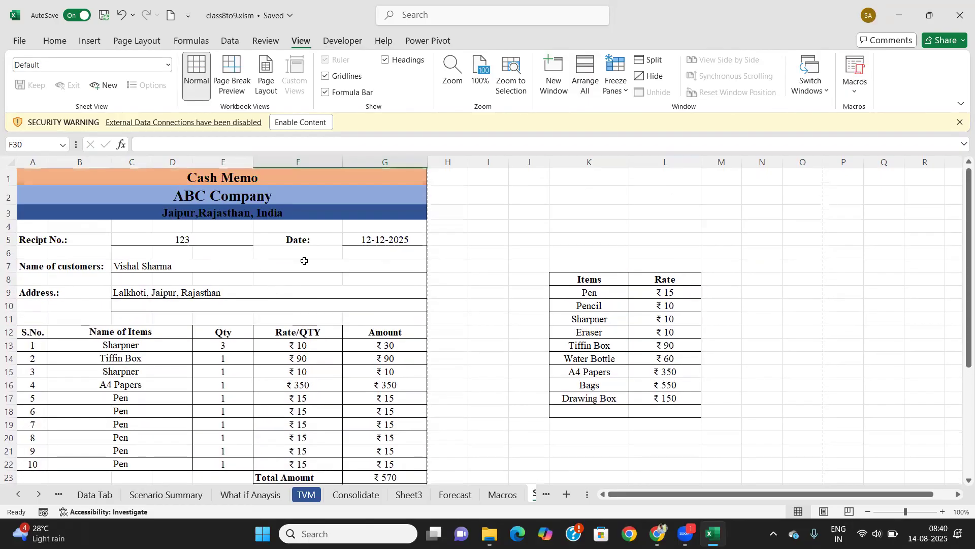
left_click(855, 76)
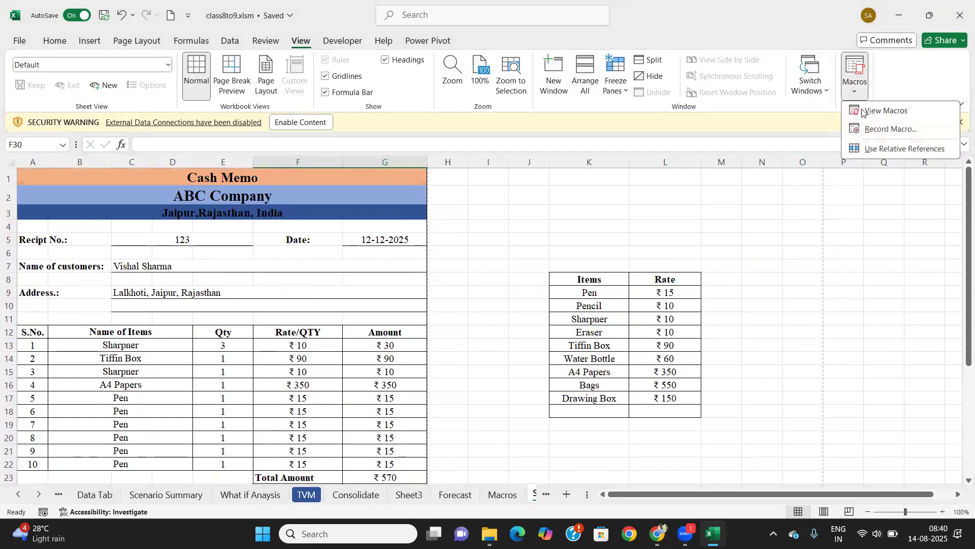
left_click(880, 131)
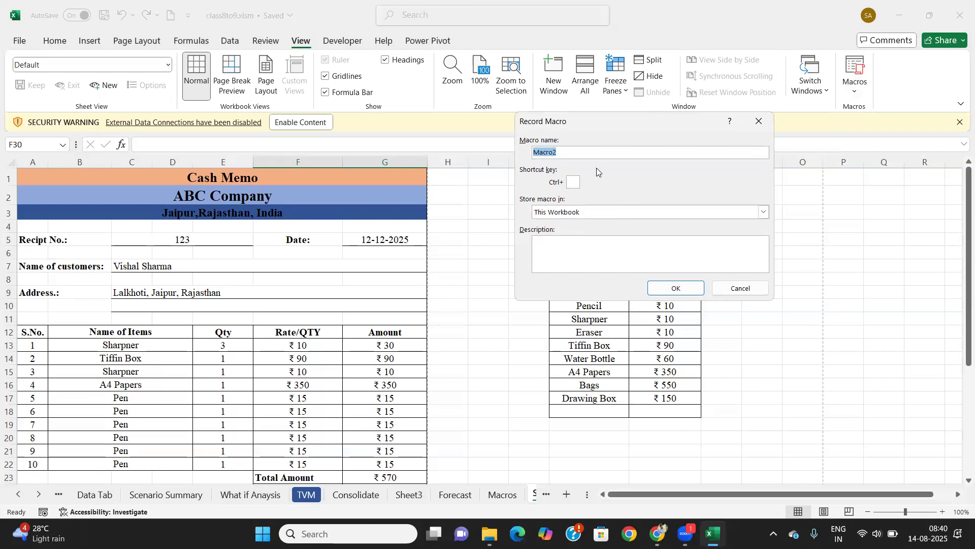
type("CashMemo")
left_click(559, 243)
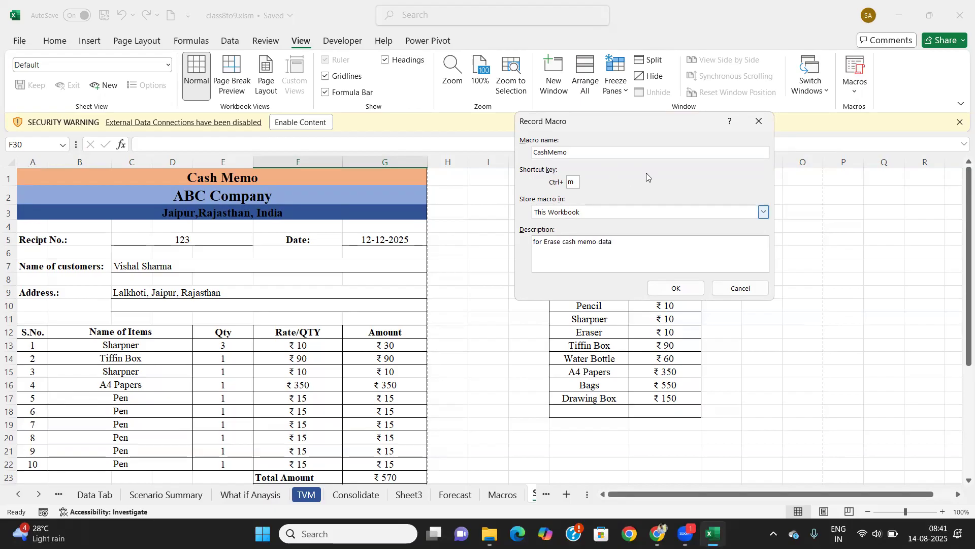
left_click(664, 280)
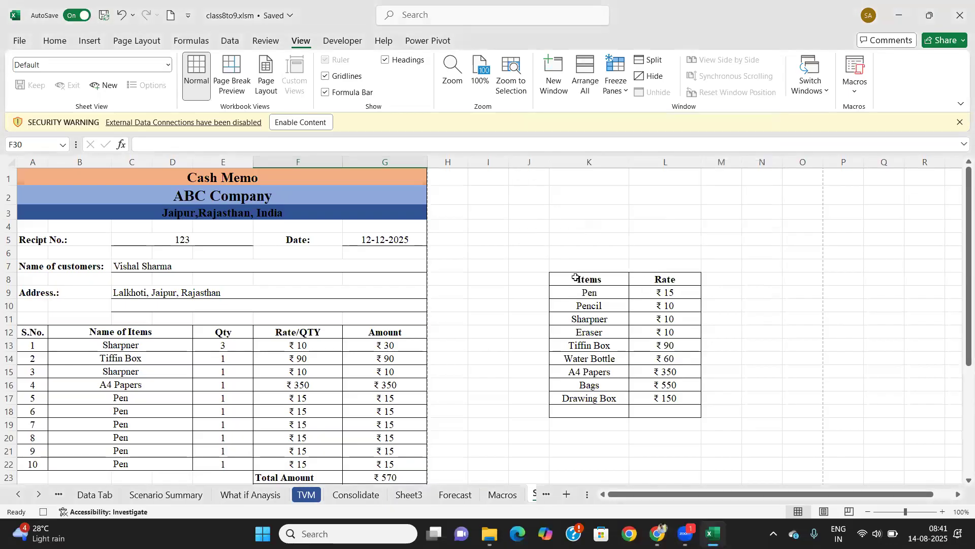
left_click(856, 92)
left_click(888, 128)
Step: Clear the receipt number in C5, date in G5, customer name in C7 and address in C9
scroll(195, 246, "down", 1)
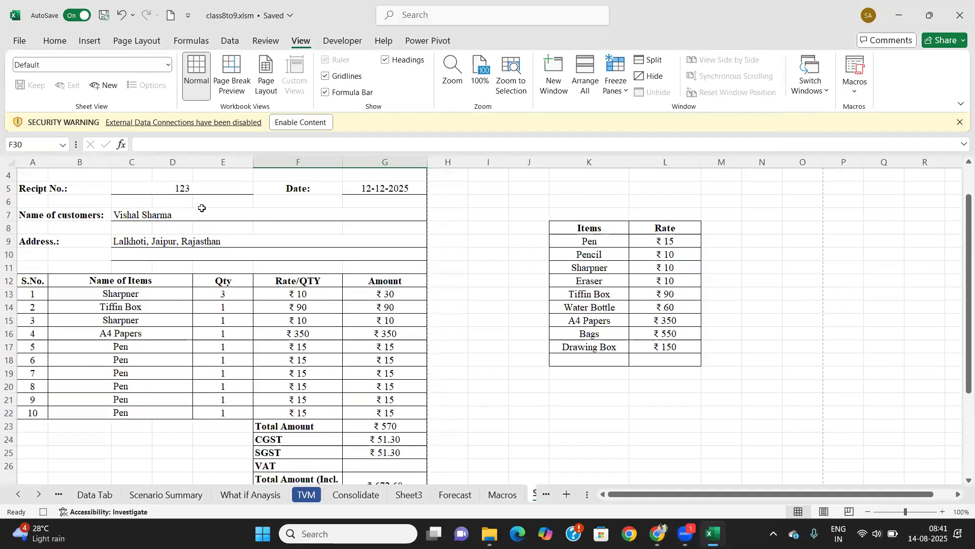
left_click(203, 189)
key("Delete")
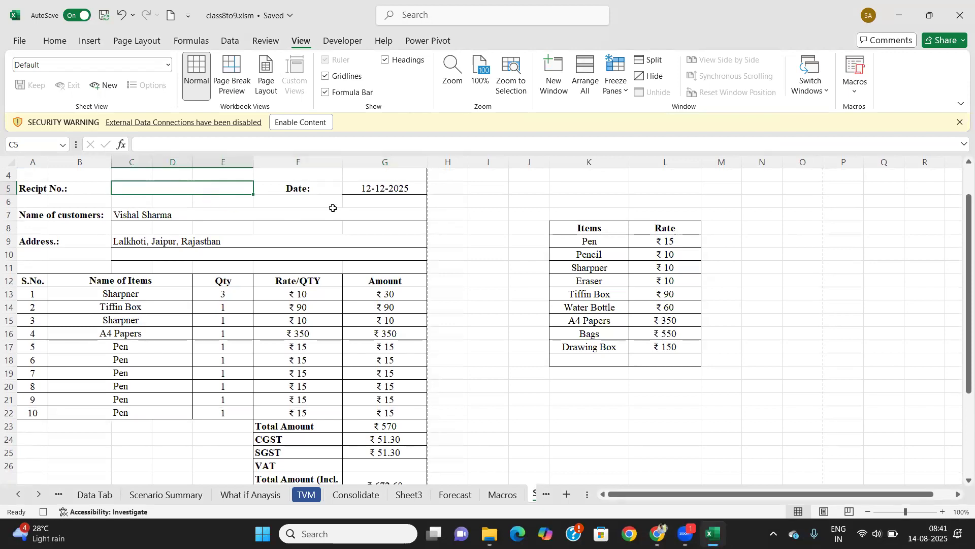
left_click(369, 189)
key("Delete")
left_click(223, 215)
key("Delete")
left_click(205, 241)
key("Delete")
left_click(198, 255)
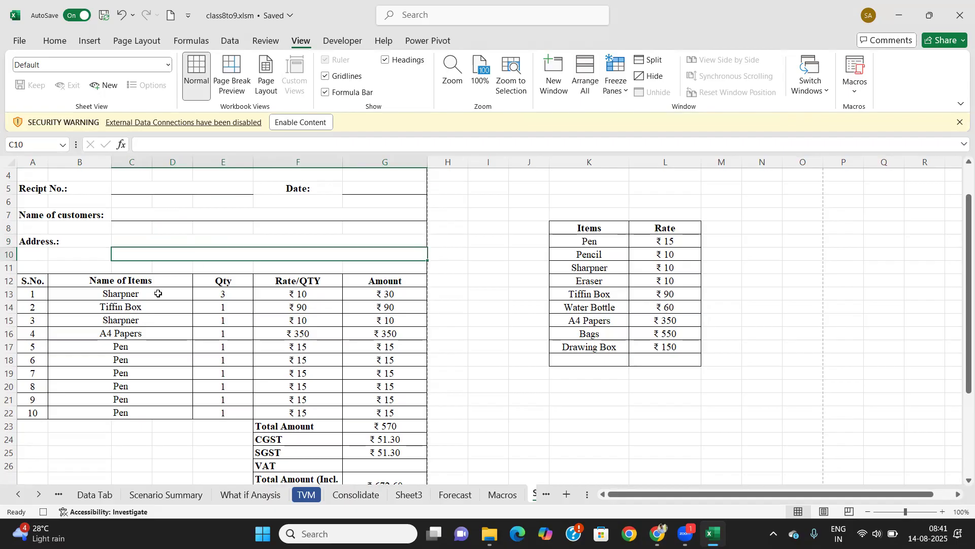
Step: Clear the item names for serial numbers 1 and 2 in B13 and B14
scroll(158, 295, "down", 1)
left_click(172, 258)
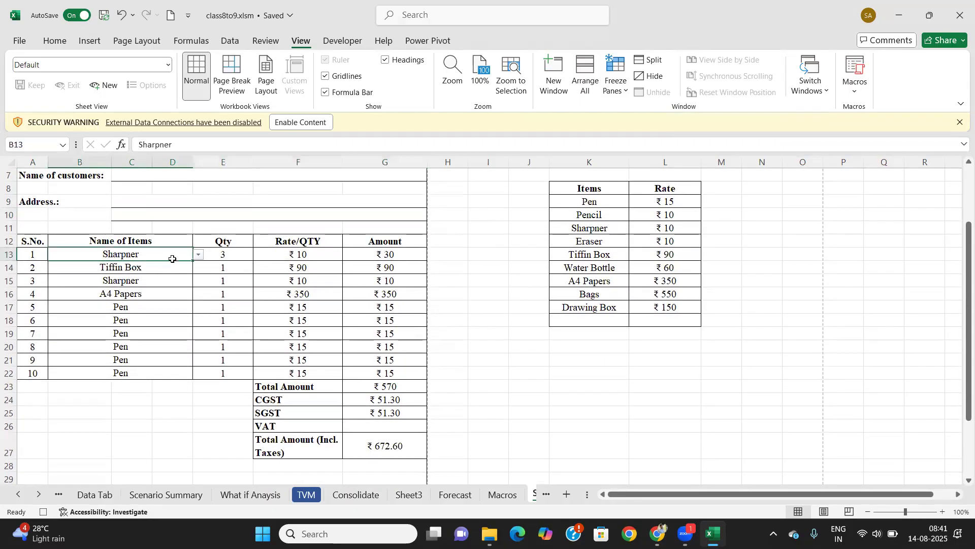
left_click(199, 255)
key("Escape")
key("Delete")
left_click(197, 275)
left_click(199, 268)
key("Escape")
key("Delete")
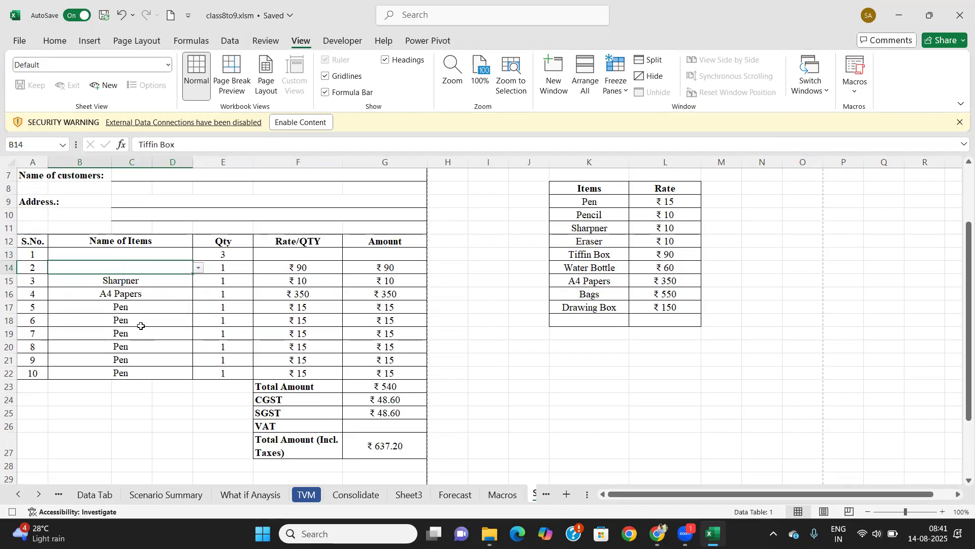
Step: Clear the item names for serial numbers 3 and 4 in B15 and B16
left_click(168, 282)
left_click(199, 281)
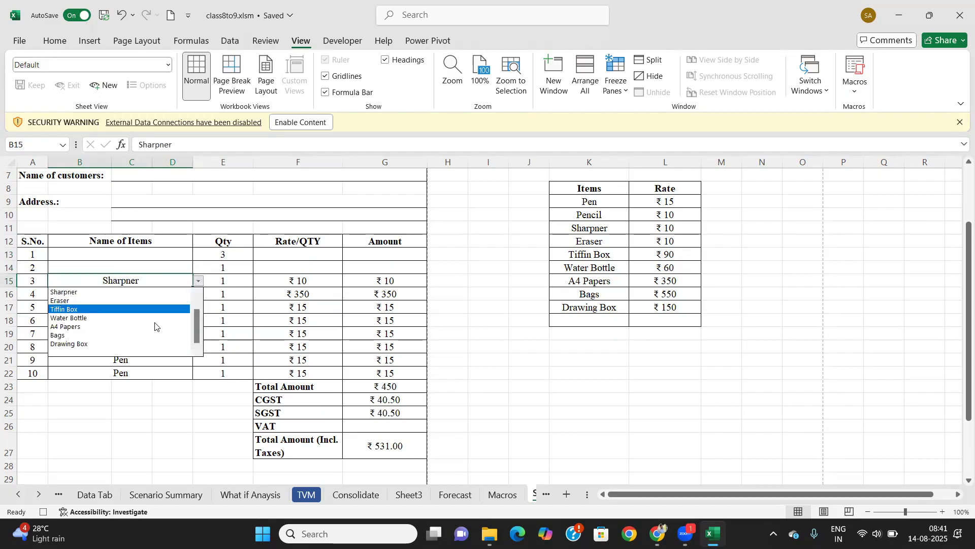
key("Escape")
key("Delete")
left_click(196, 297)
left_click(198, 295)
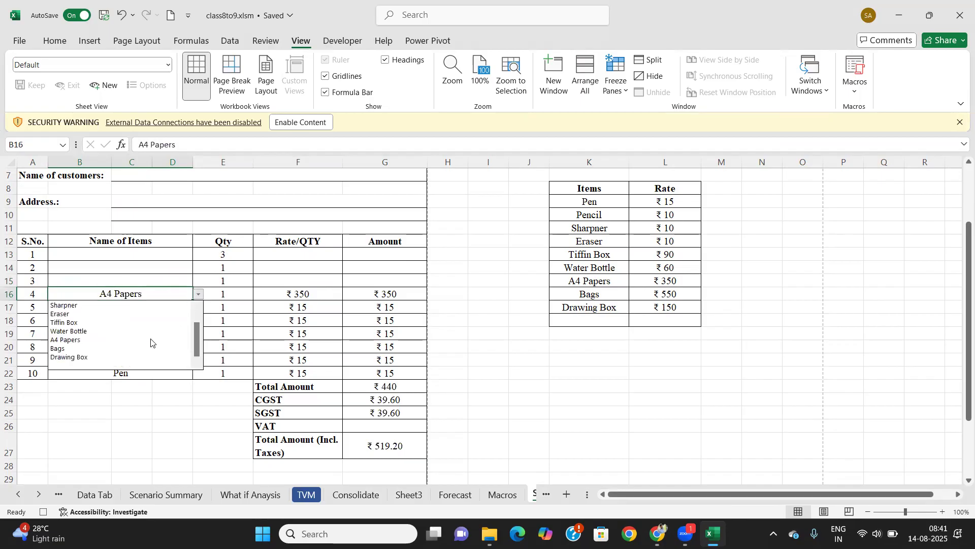
left_click(129, 357)
left_click(199, 295)
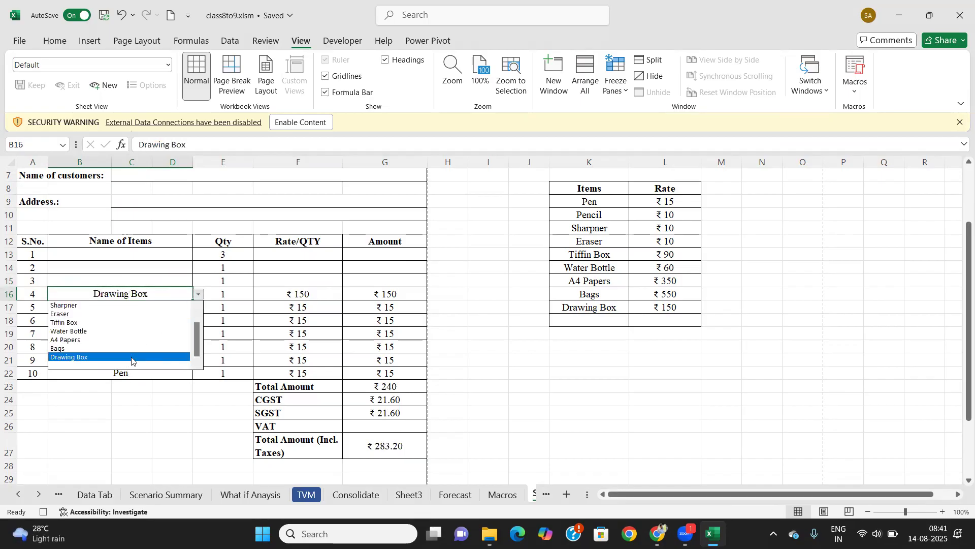
left_click(131, 365)
Step: Set the item names in B17 and B18 to the blank entry of their item list
left_click(168, 311)
left_click(199, 309)
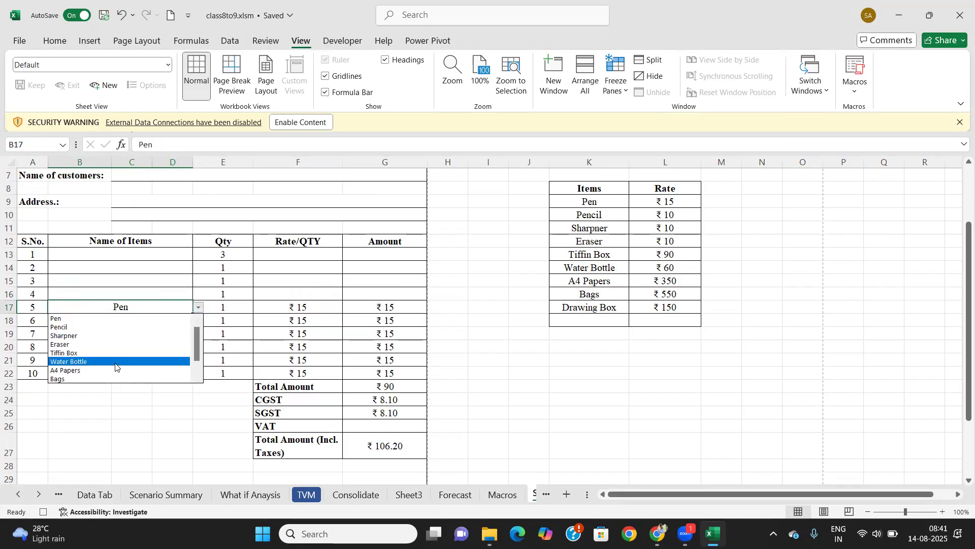
scroll(197, 344, "down", 1)
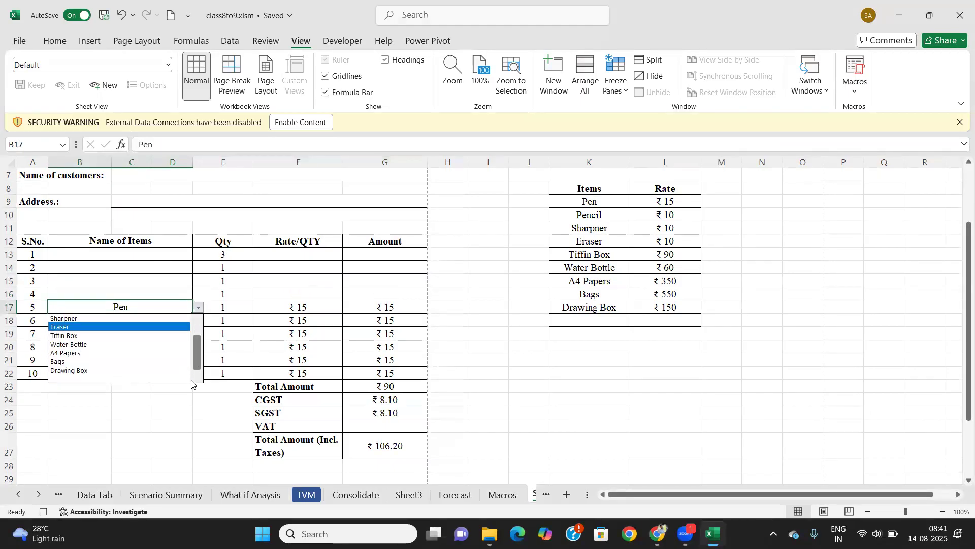
left_click(127, 379)
left_click(184, 319)
left_click(198, 321)
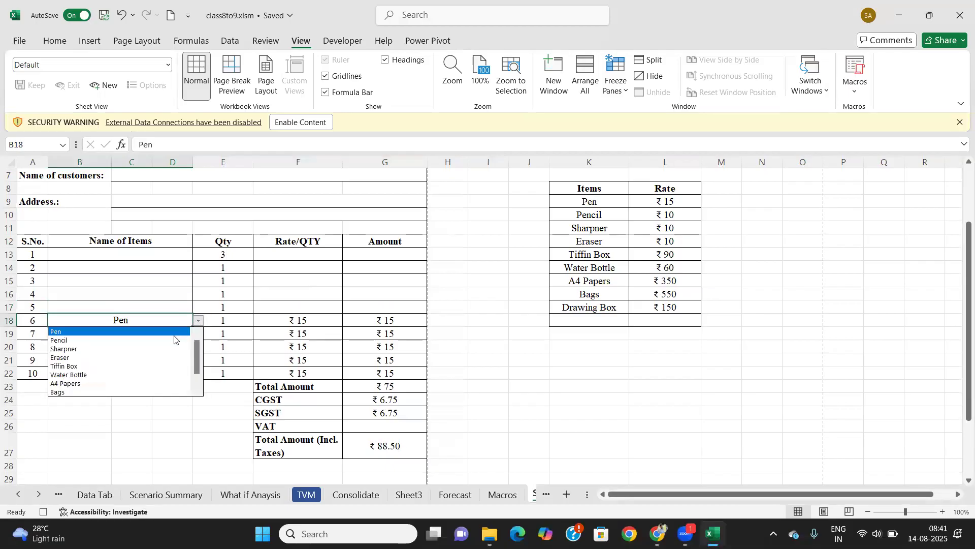
scroll(199, 354, "down", 1)
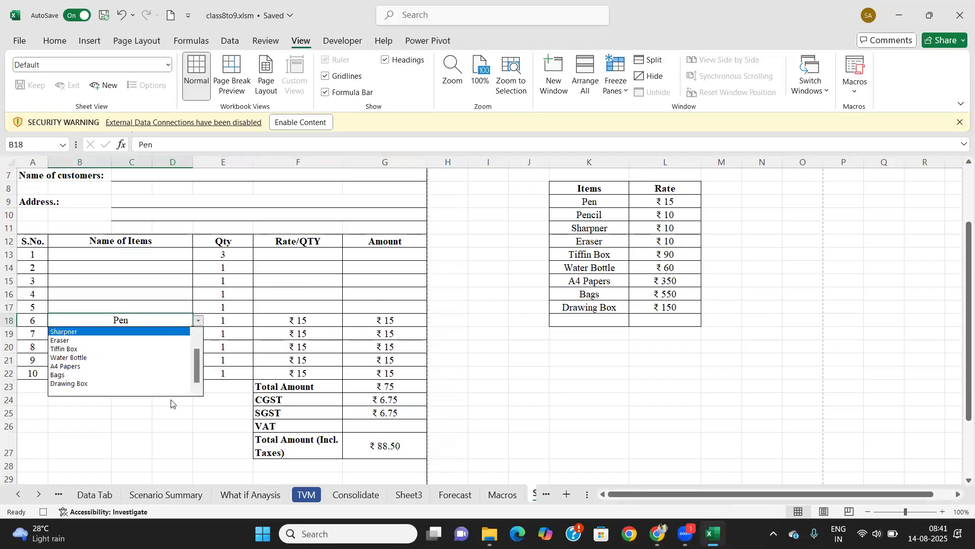
left_click(127, 394)
Step: Set the item names in B19 and B20 to the blank entry of their item list
left_click(156, 333)
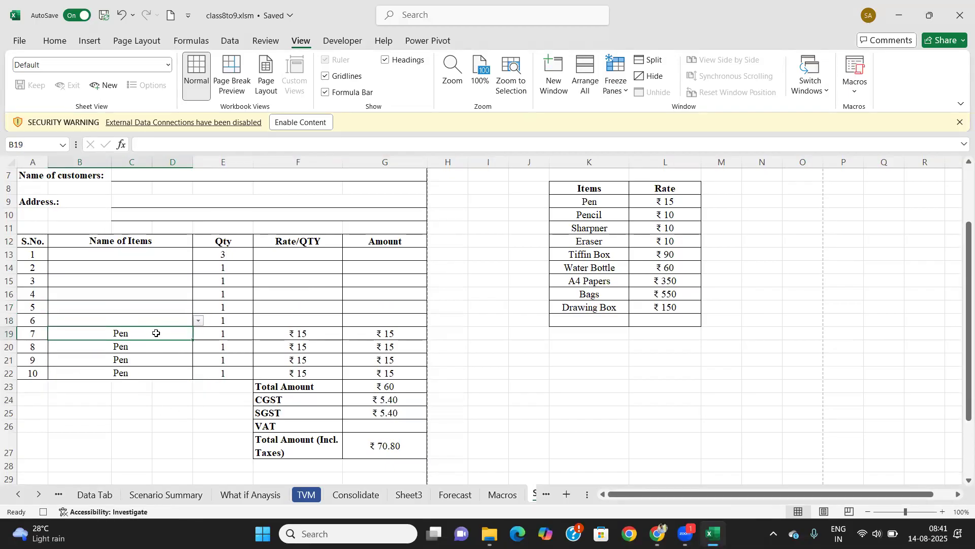
left_click(198, 336)
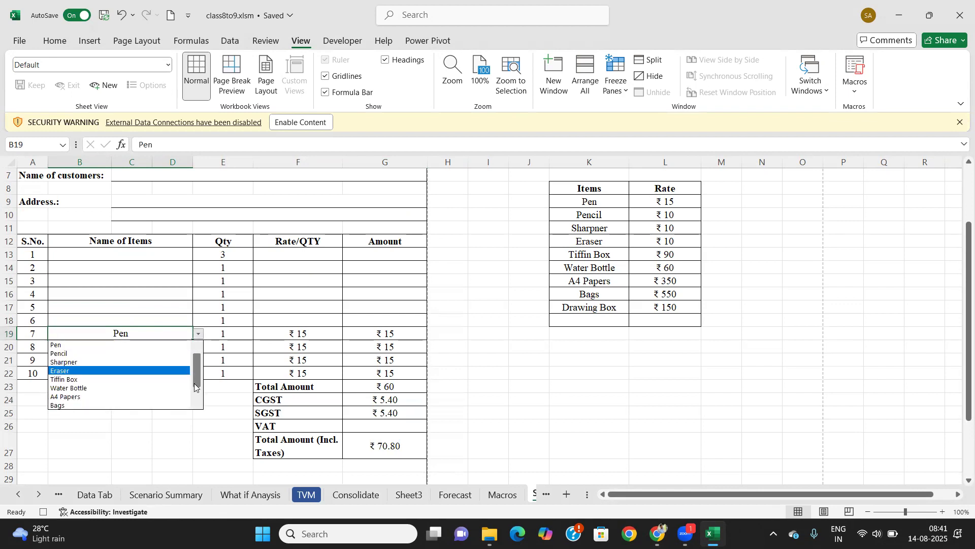
scroll(194, 383, "down", 1)
left_click(105, 404)
left_click(181, 349)
left_click(198, 347)
left_click_drag(194, 382, 196, 407)
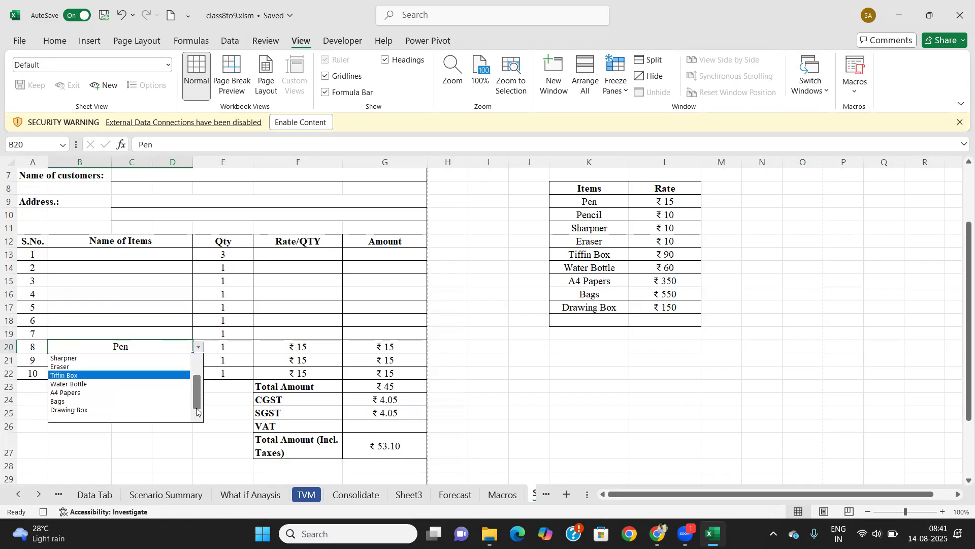
left_click(131, 418)
Step: Set the item names in B21 and B22 to the blank entry of their item list
left_click(180, 362)
left_click(199, 360)
scroll(197, 398, "down", 2)
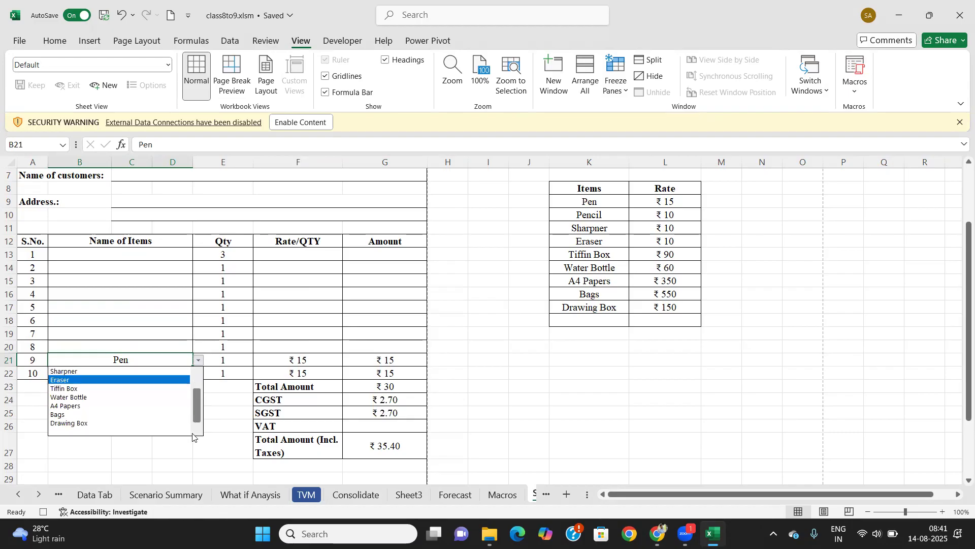
left_click(120, 431)
left_click(186, 374)
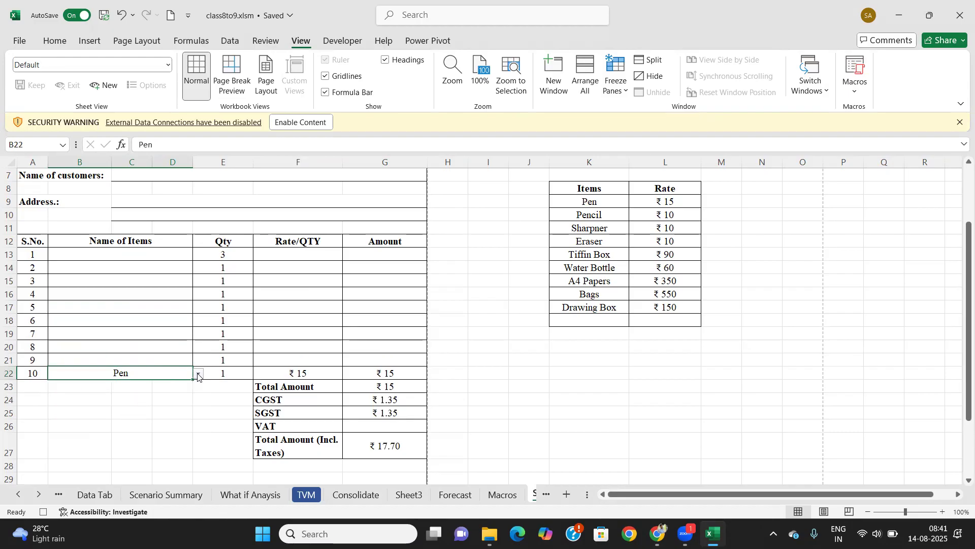
left_click(199, 374)
scroll(192, 416, "down", 2)
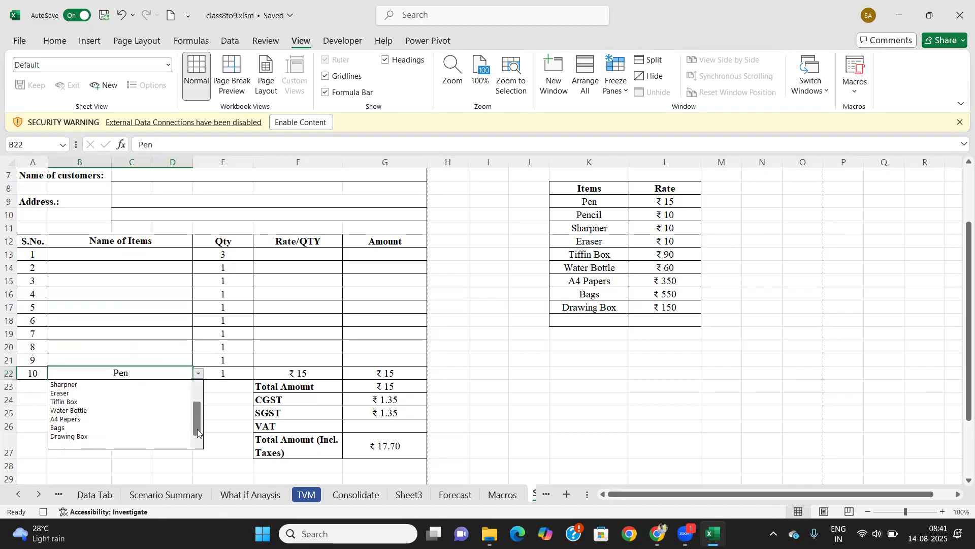
left_click(135, 442)
Step: Clear all quantities in E13:E22, leaving cell F19 selected
left_click_drag(237, 255, 227, 372)
key("Delete")
left_click(296, 337)
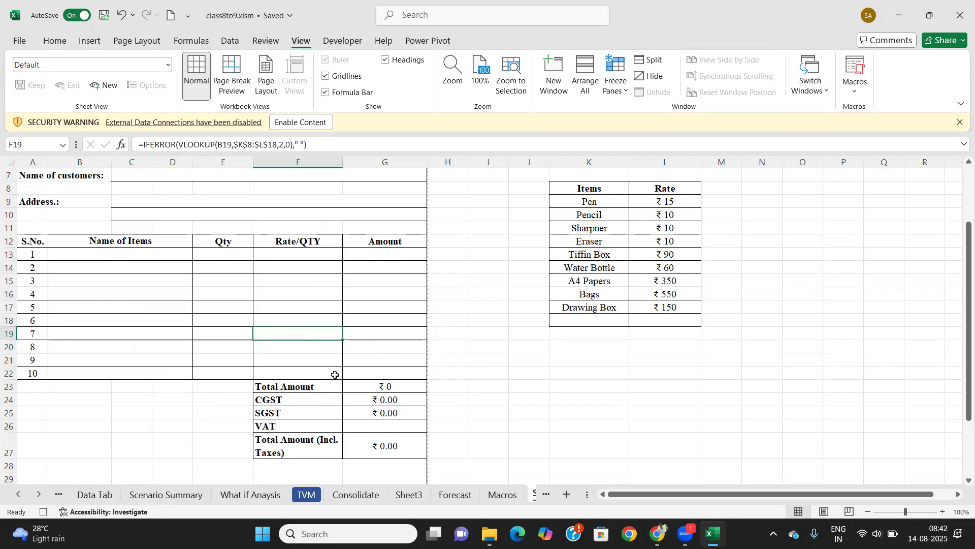
Step: Stop recording the CashMemo macro
scroll(355, 355, "down", 3)
scroll(358, 341, "up", 5)
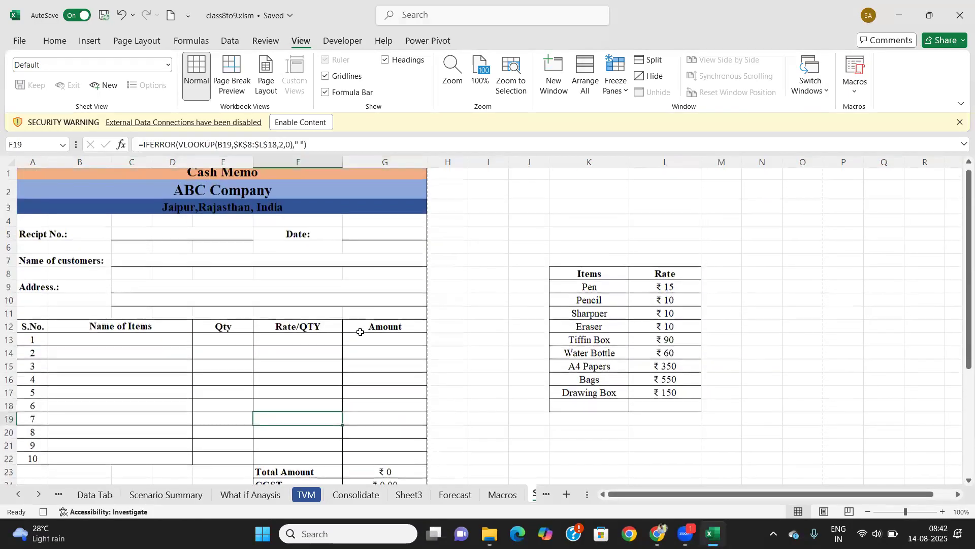
scroll(403, 300, "down", 1)
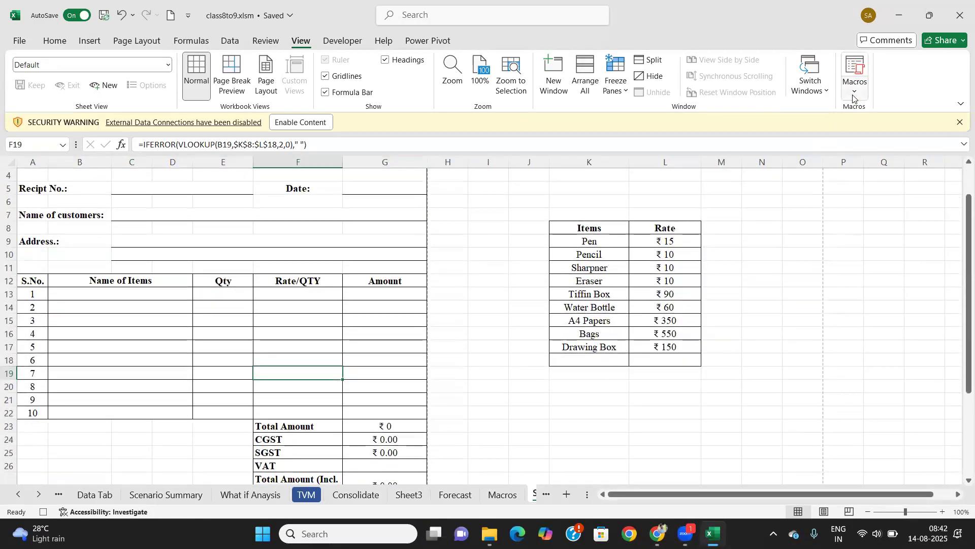
left_click(854, 90)
left_click(880, 131)
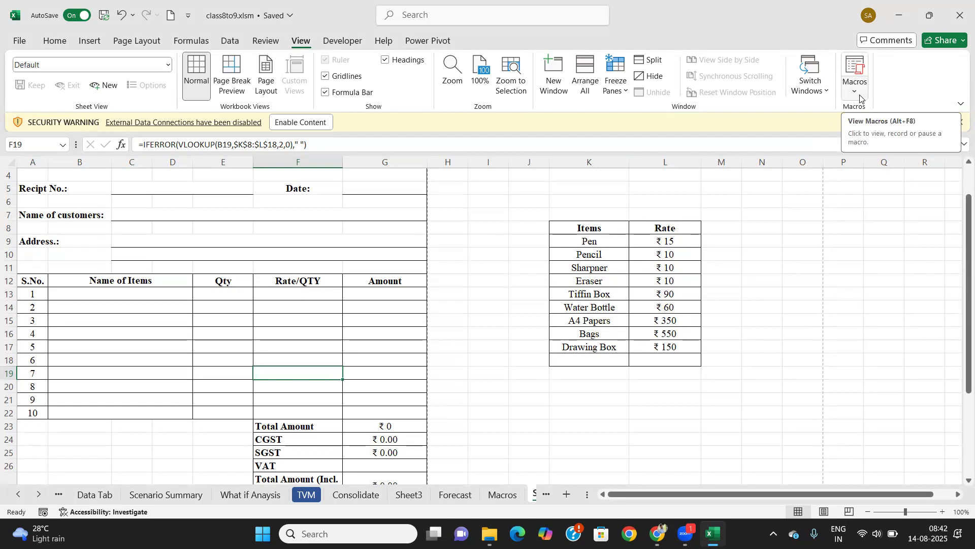
Step: Review the list of macros available in all open workbooks, including CashMemo, without running any
left_click(861, 98)
left_click(876, 107)
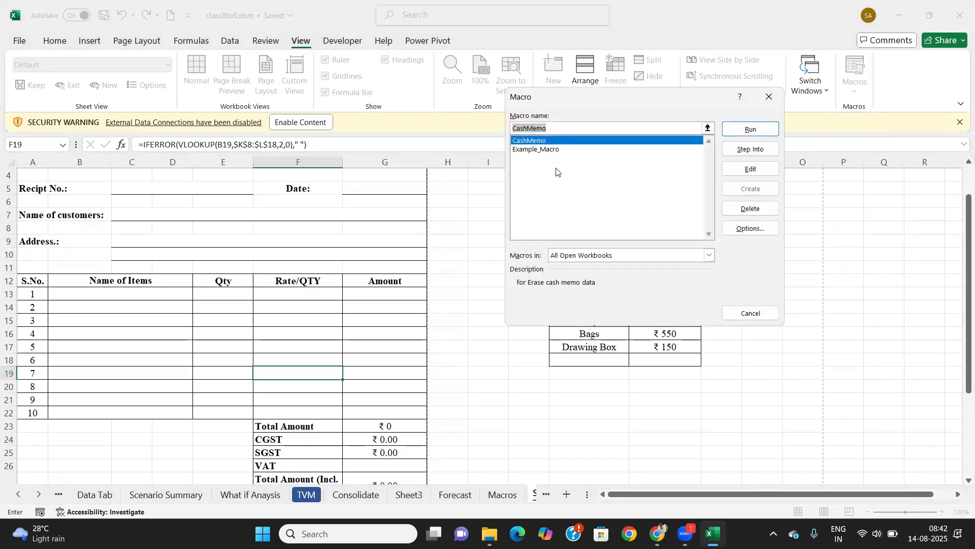
left_click(769, 96)
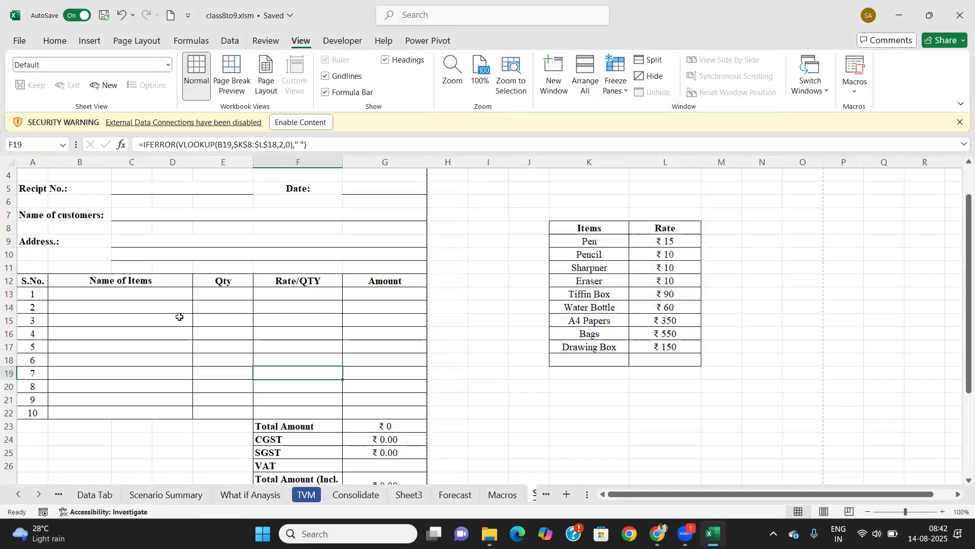
Step: Enter receipt number 563 in C5 and the date 01/02/2025 in G5
scroll(152, 282, "up", 1)
left_click(154, 239)
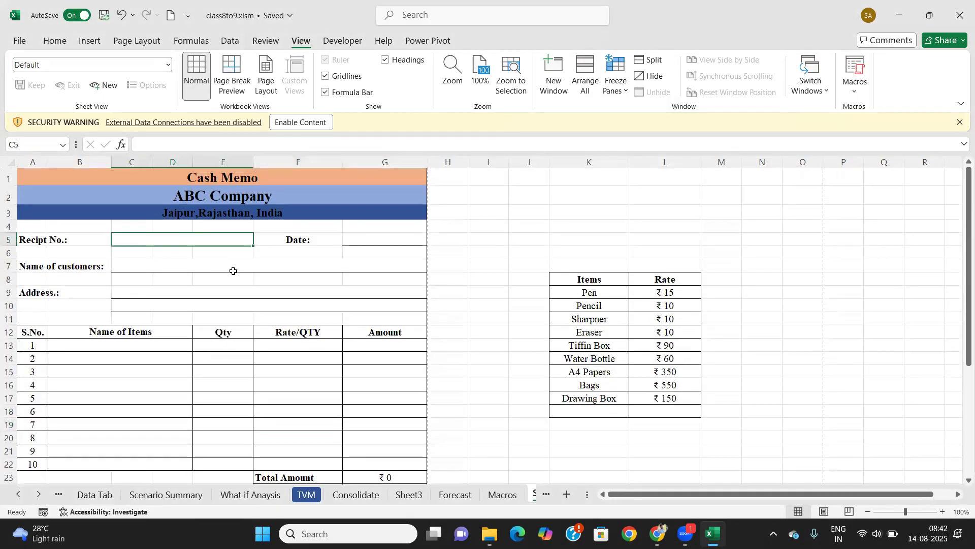
type("563")
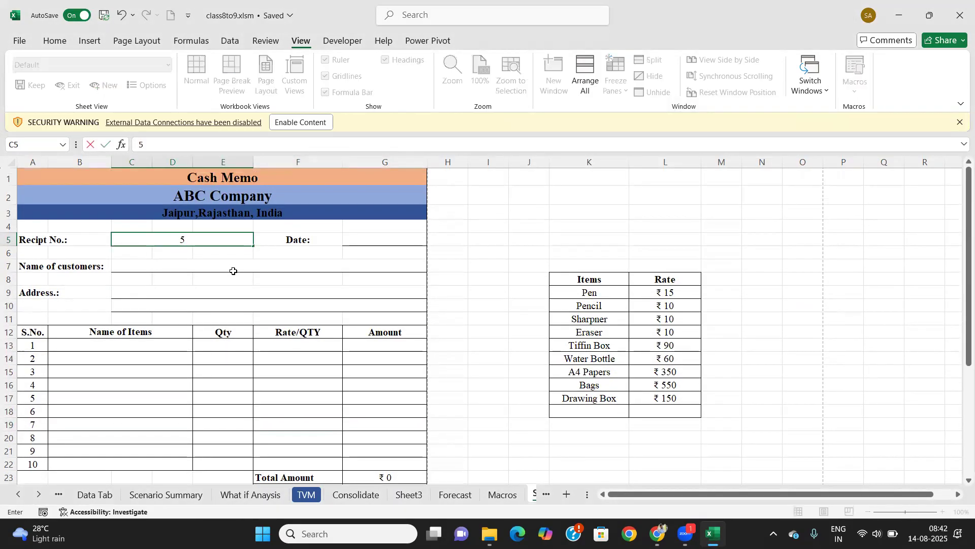
key("Tab")
key("Tab")
type("0")
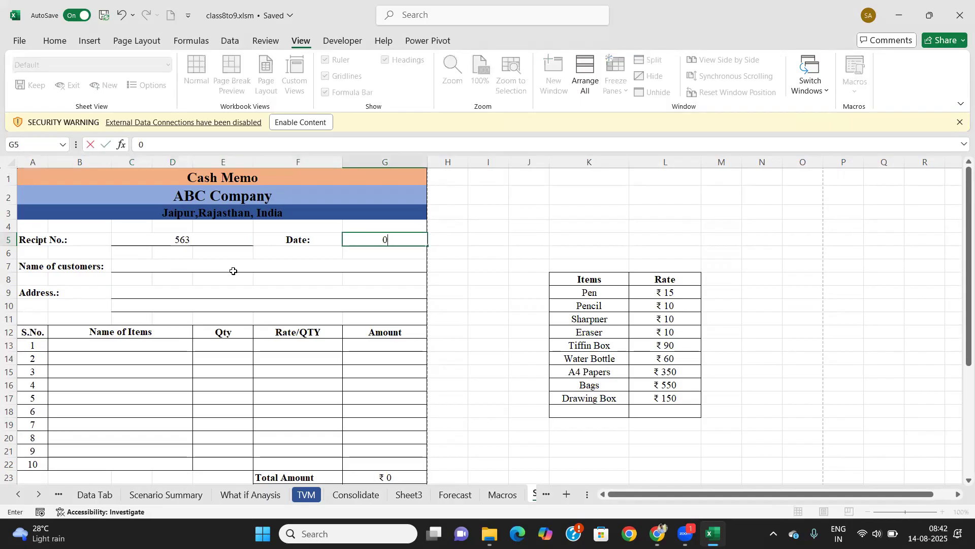
type("1/02/2025")
key("Tab")
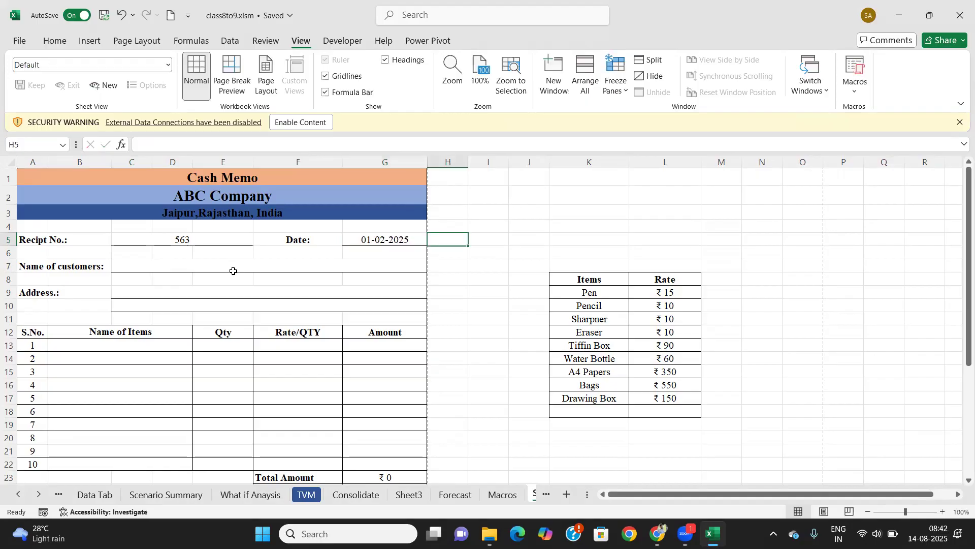
Step: Fill in the customer's name in C7 and the customer's address in C9
left_click(183, 263)
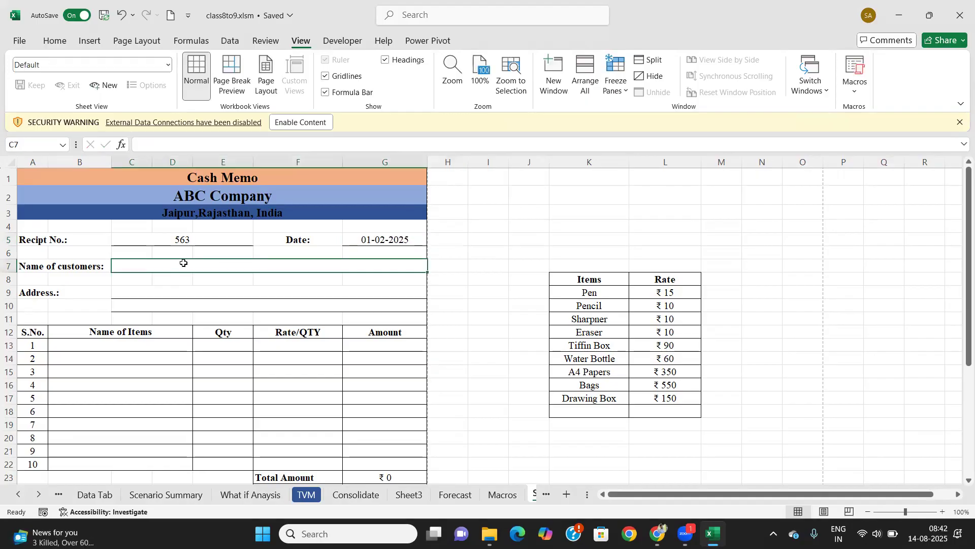
type("Komn")
key("BackSpace")
key("BackSpace")
type("mal")
key("Tab")
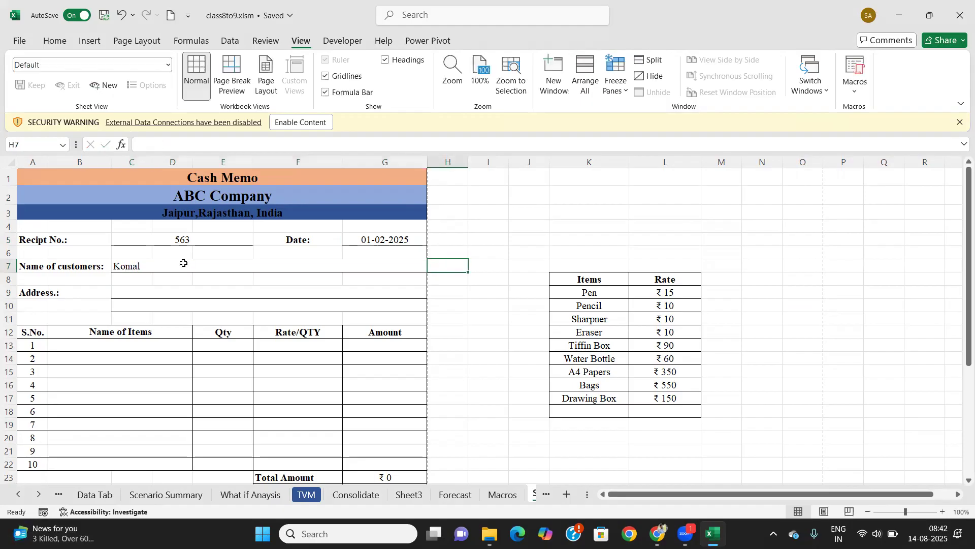
left_click(166, 293)
type("Ko")
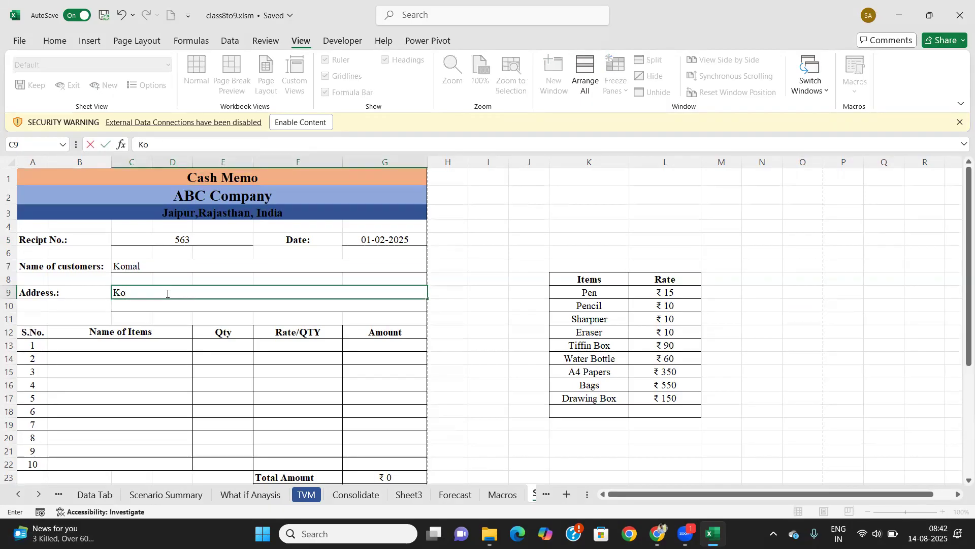
type("ta, Rajasrh")
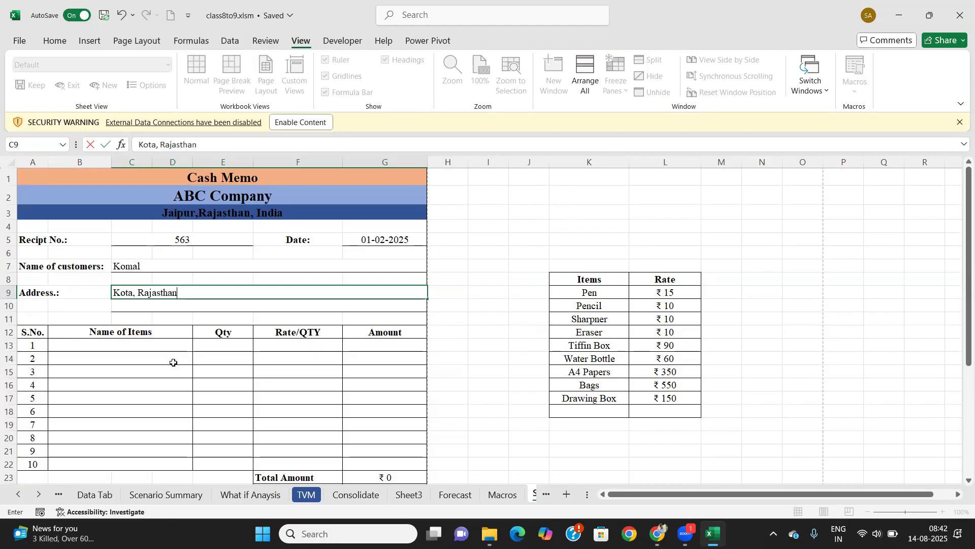
Step: Choose Eraser as the first item in B13 and enter a quantity of 3 in E13
left_click(173, 346)
left_click(202, 346)
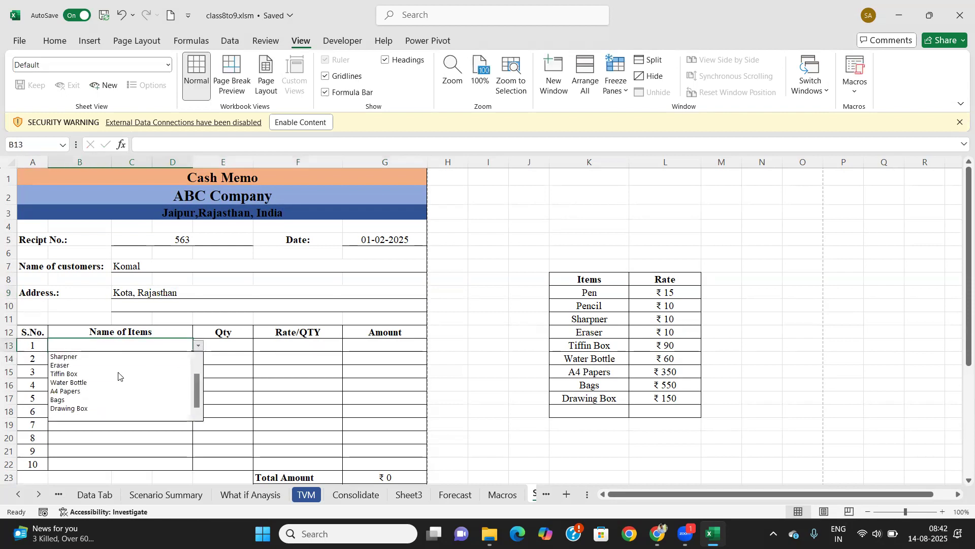
left_click(113, 373)
left_click(214, 354)
left_click(218, 347)
type("3")
Step: Choose Tiffin Box as the second item in B14 and enter a quantity of 1 in E14
left_click(192, 357)
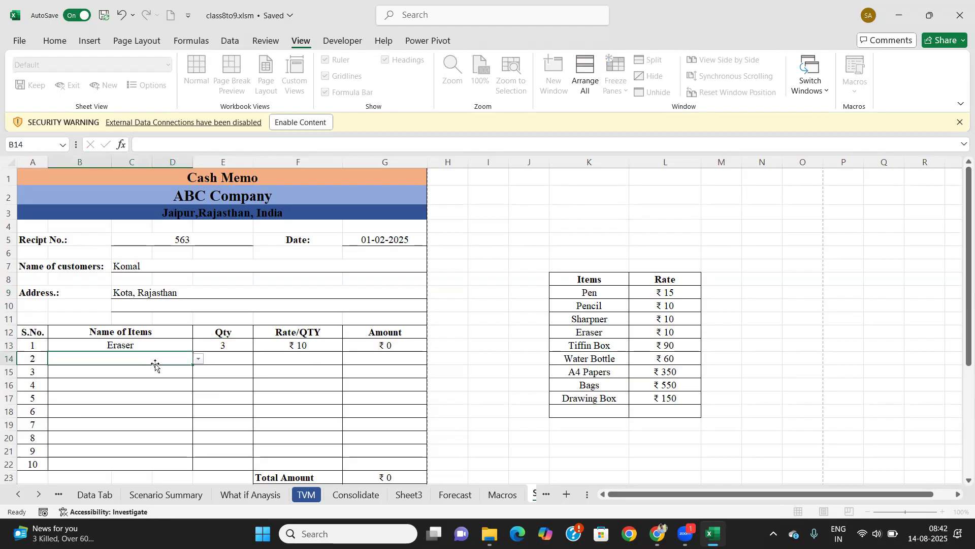
left_click(198, 359)
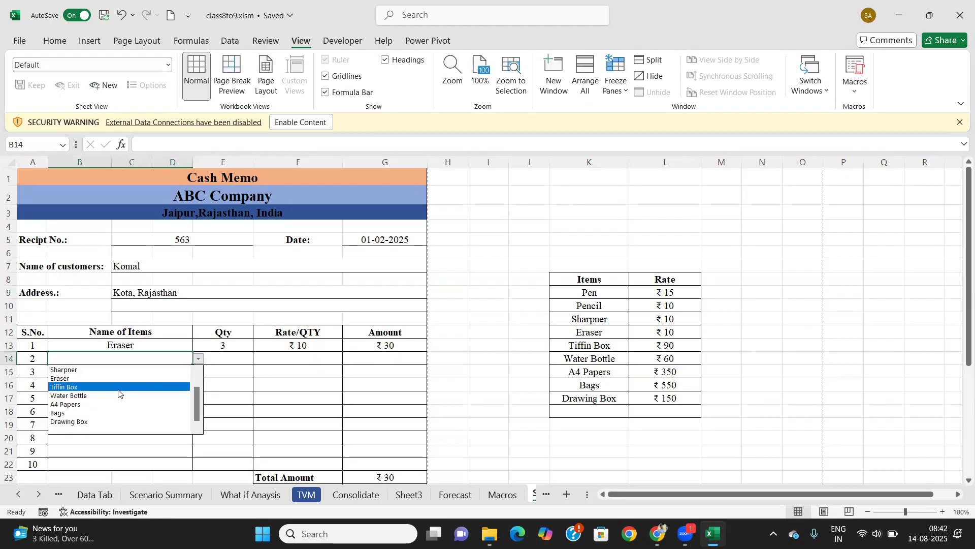
left_click(121, 388)
left_click(224, 358)
type("1")
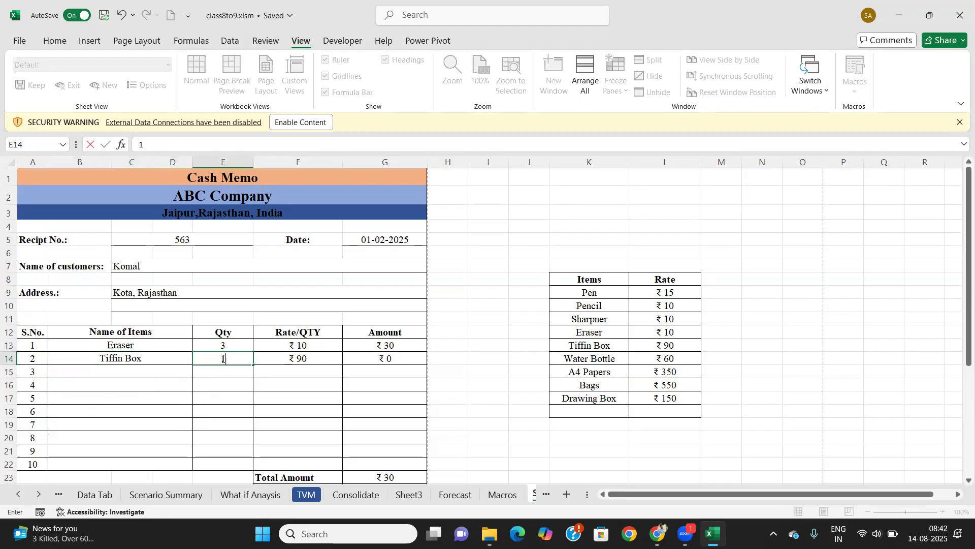
left_click(154, 370)
Step: Run the recorded CashMemo macro to erase the data entered in the cash memo
scroll(152, 421, "down", 2)
scroll(242, 372, "down", 2)
scroll(242, 376, "up", 4)
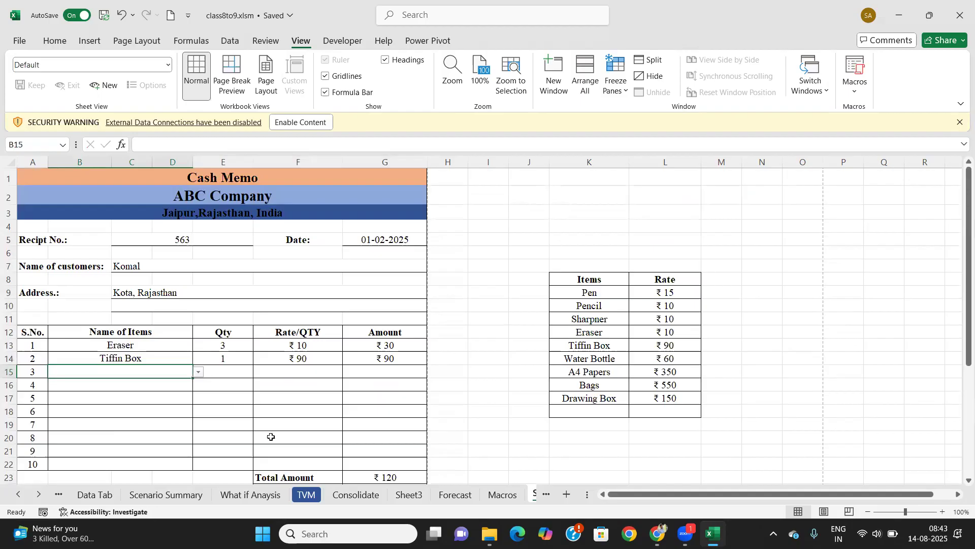
key("ctrl+q")
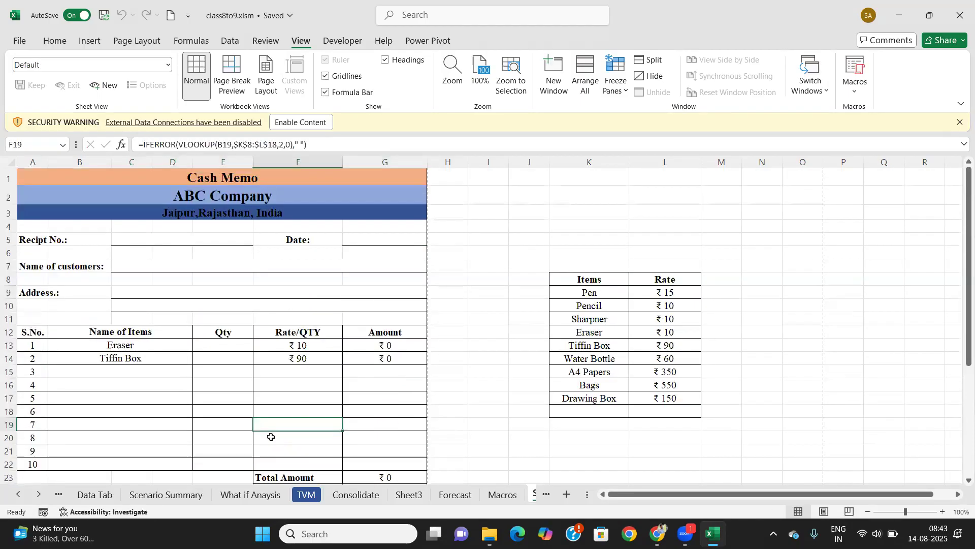
Step: Check the cash memo's item rows and inspect the CashMemo macro's code for the ranges it clears, closing the code editor when done
scroll(271, 437, "down", 2)
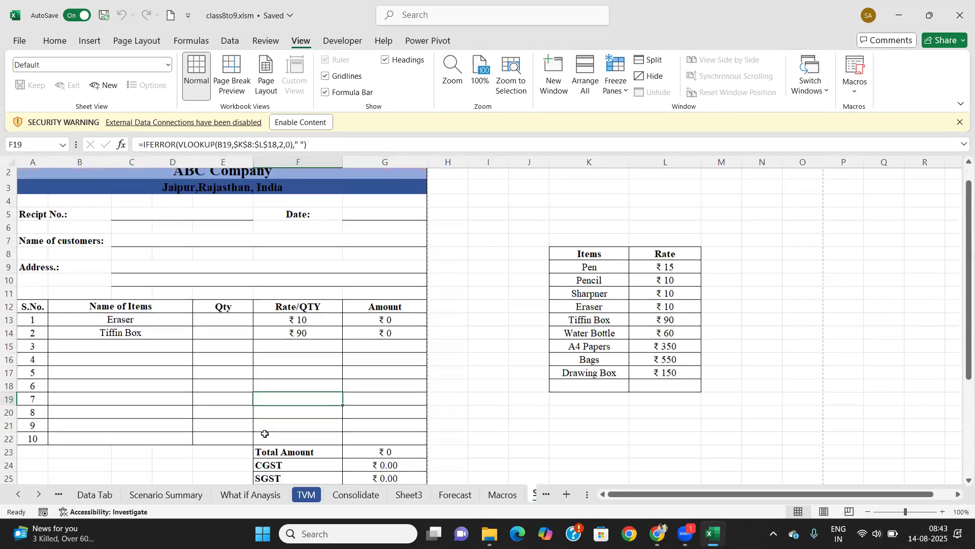
left_click(165, 253)
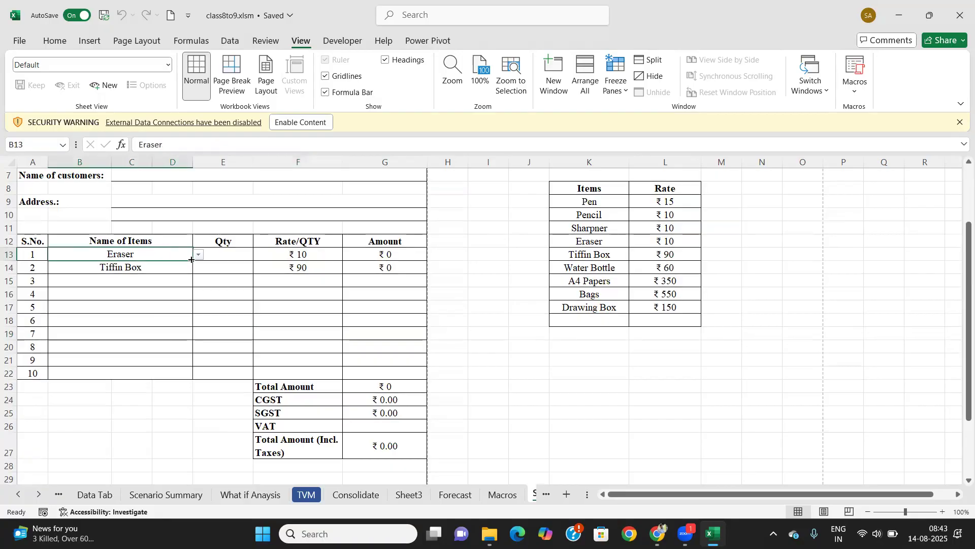
scroll(181, 273, "up", 2)
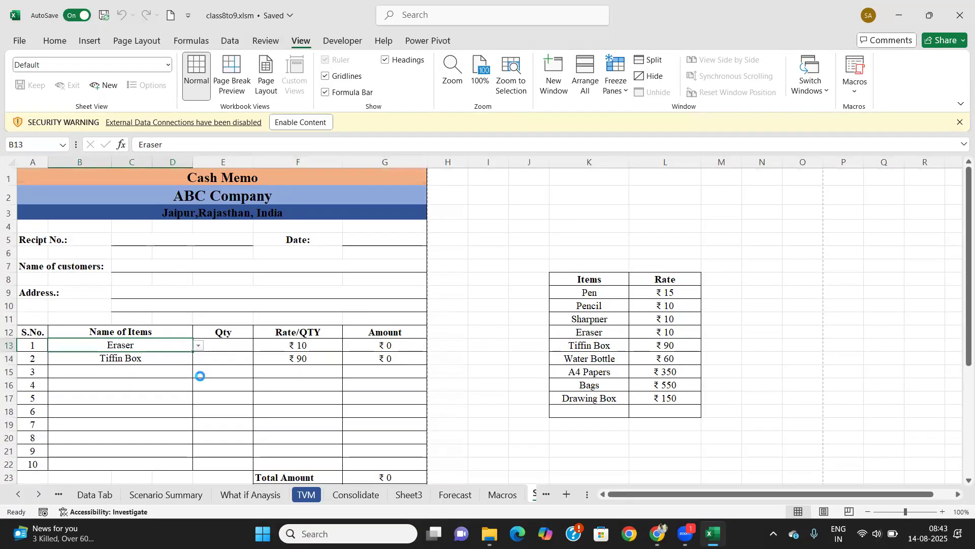
scroll(204, 376, "down", 1)
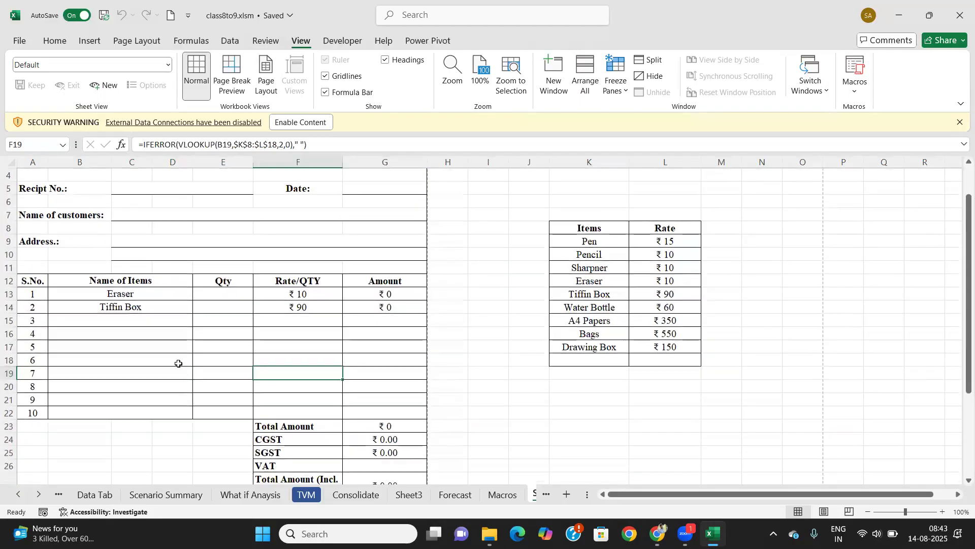
left_click(857, 95)
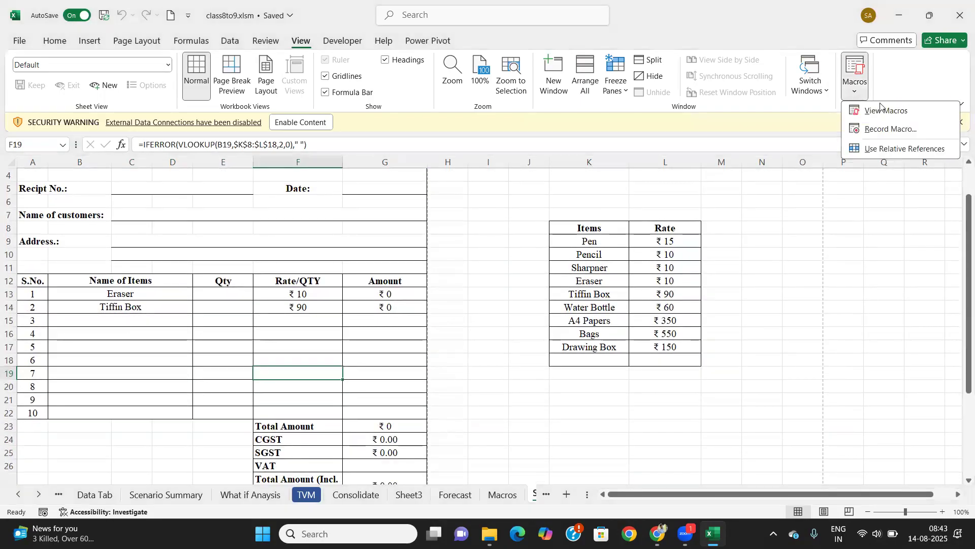
left_click(876, 108)
left_click(753, 173)
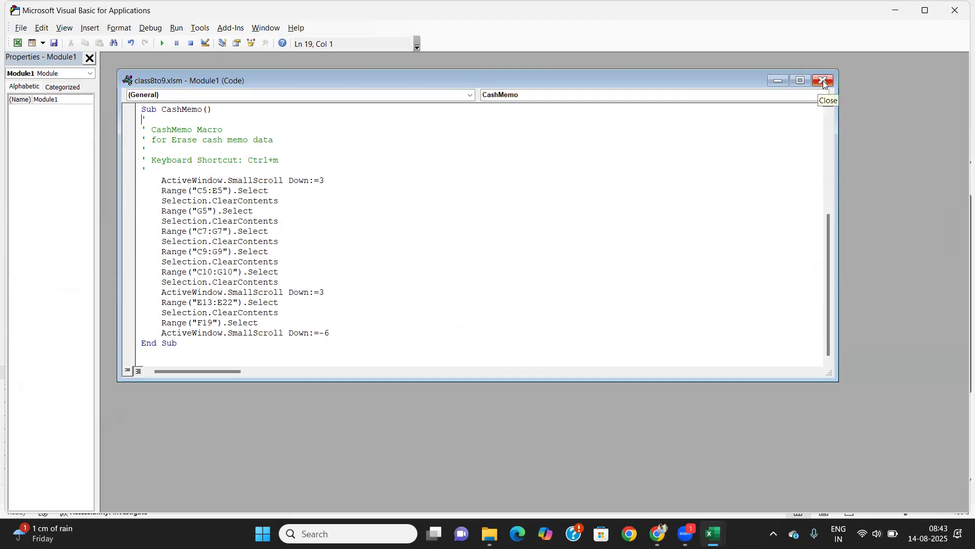
left_click(948, 17)
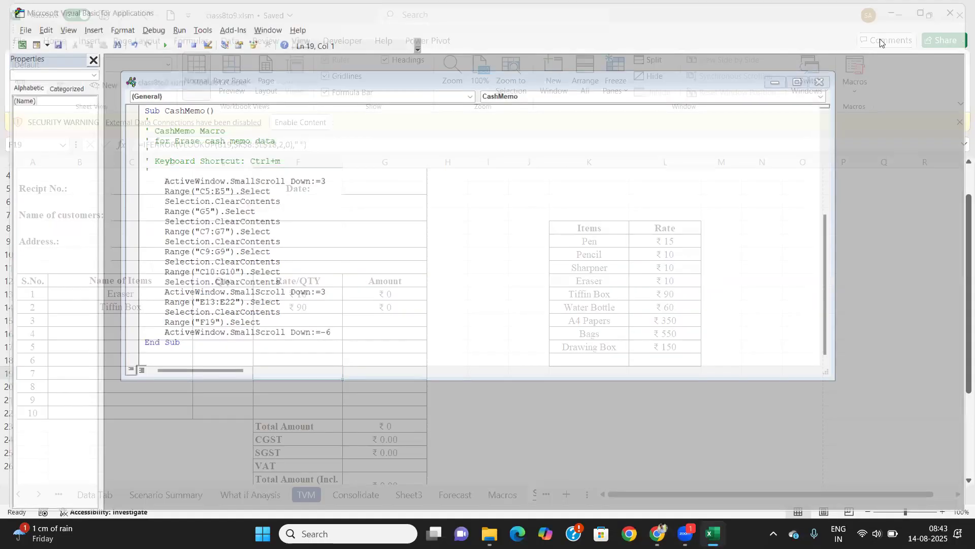
left_click(166, 290)
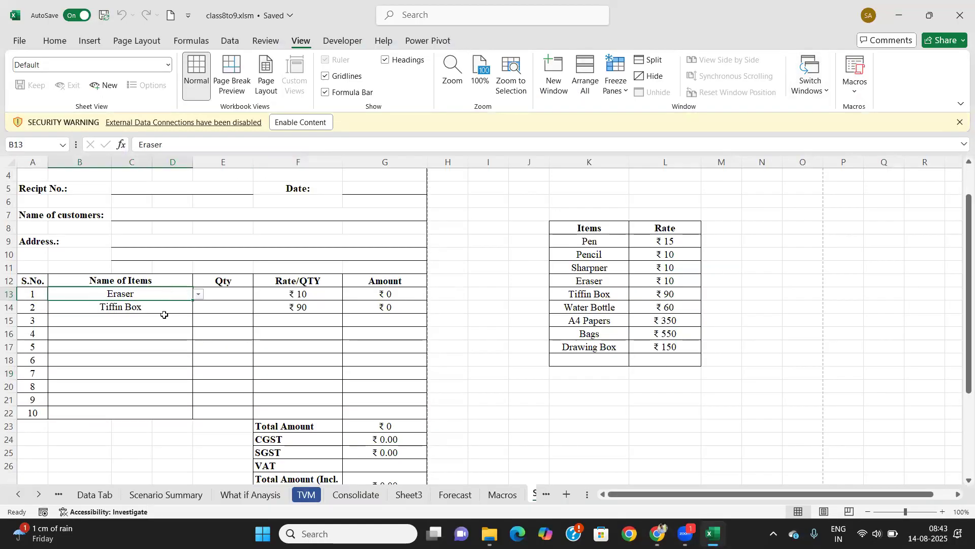
left_click(165, 304)
left_click(171, 291)
left_click(171, 311)
left_click(165, 295)
left_click(161, 315)
left_click(163, 298)
left_click(162, 307)
left_click(157, 334)
left_click(151, 362)
left_click(165, 297)
left_click(175, 307)
Step: Choose the blank entry from the item dropdown in B13 and fill it down through row 22 to empty the item names
left_click(189, 296)
left_click(199, 294)
left_click(86, 366)
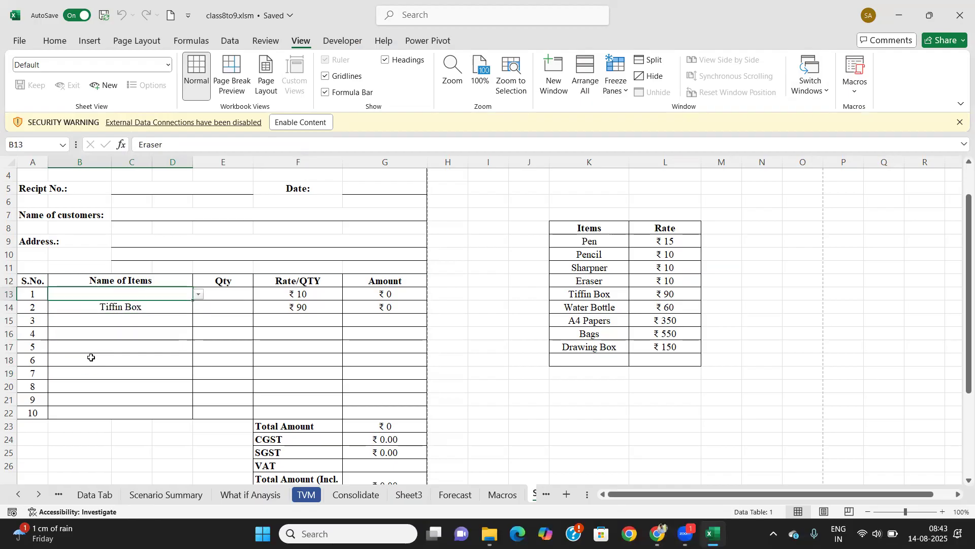
left_click_drag(195, 303, 191, 414)
left_click(162, 331)
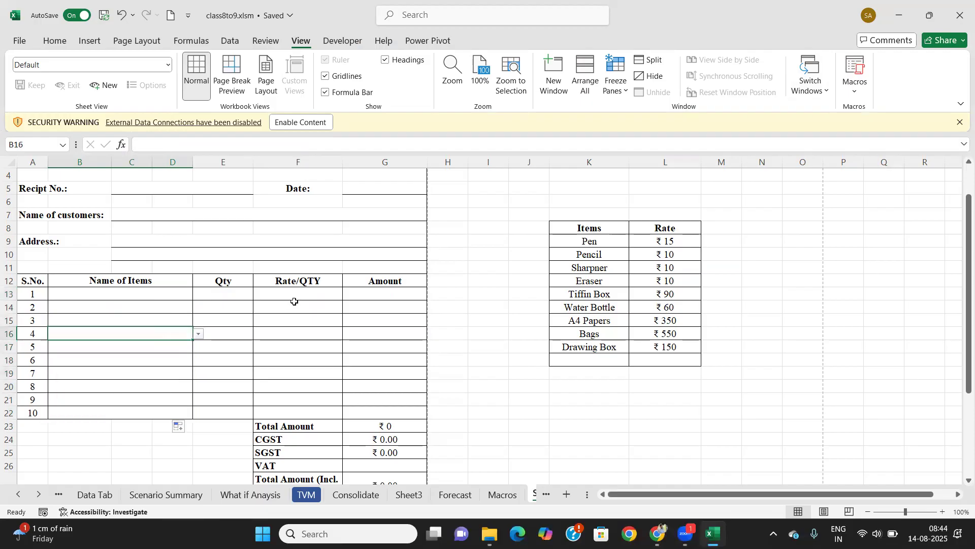
left_click(157, 293)
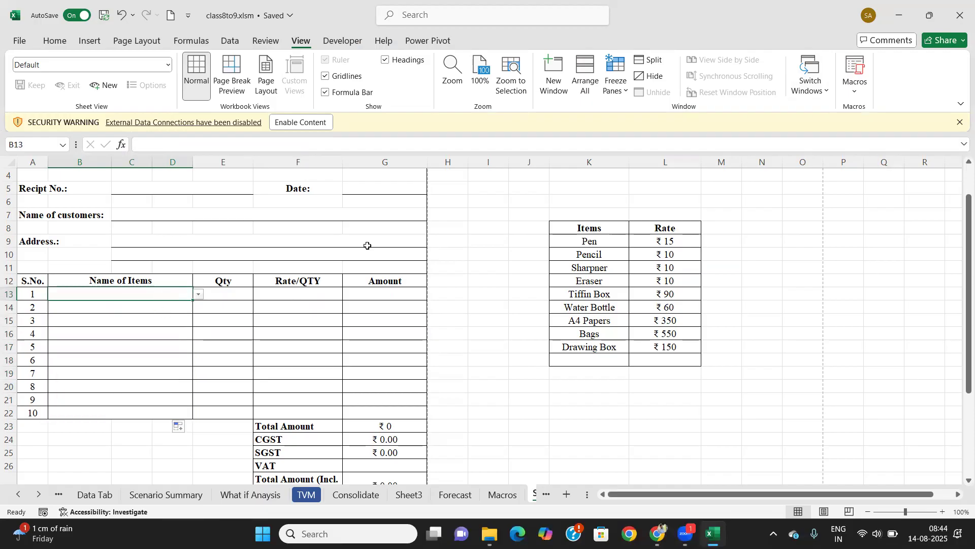
scroll(280, 348, "up", 1)
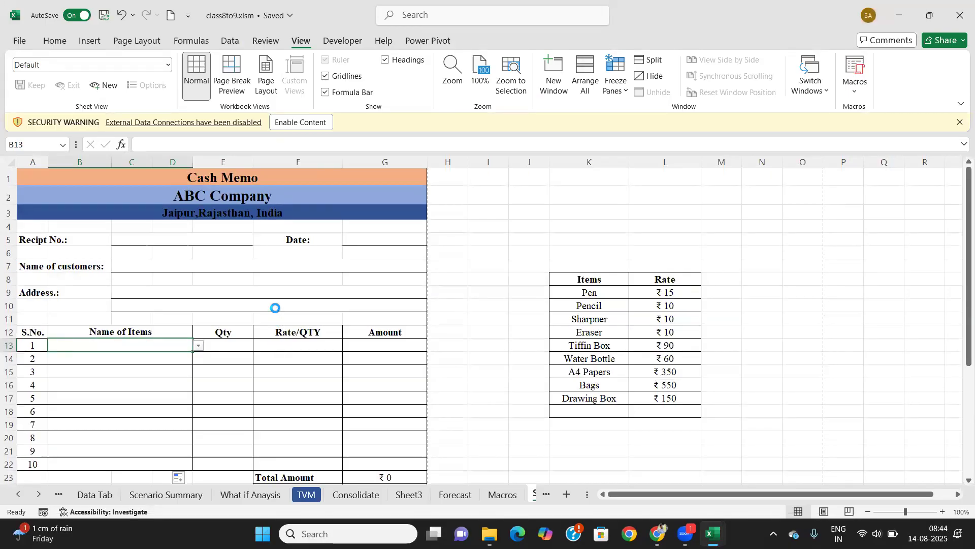
scroll(271, 331, "down", 1)
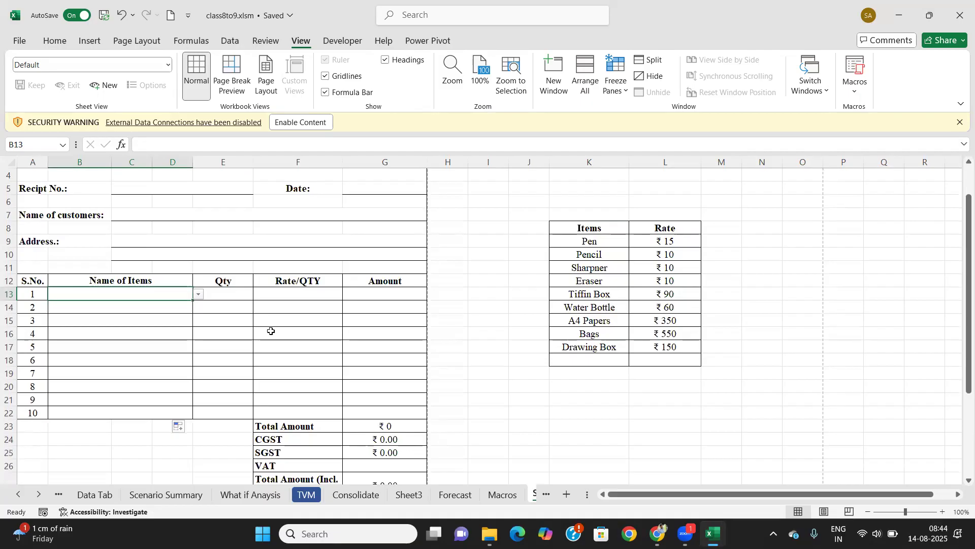
scroll(271, 331, "down", 1)
scroll(263, 329, "up", 2)
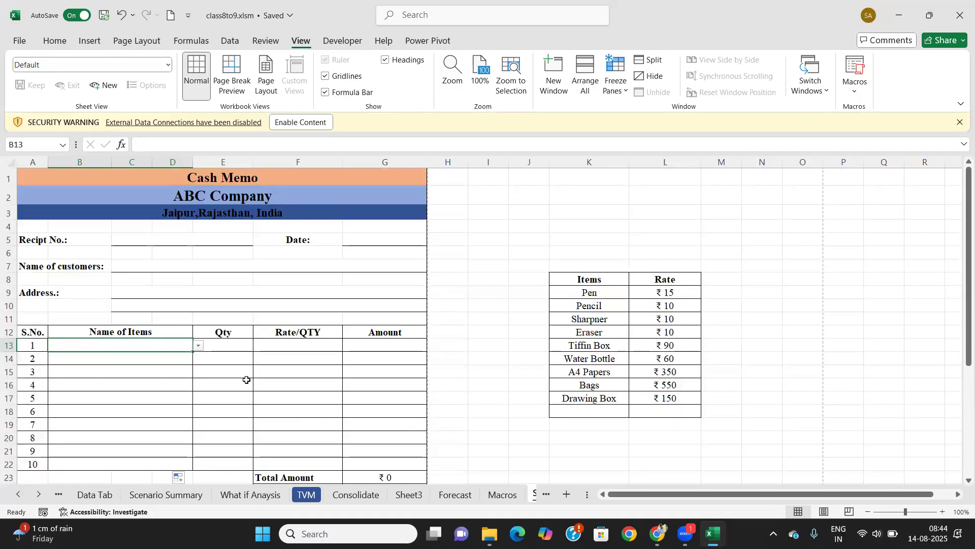